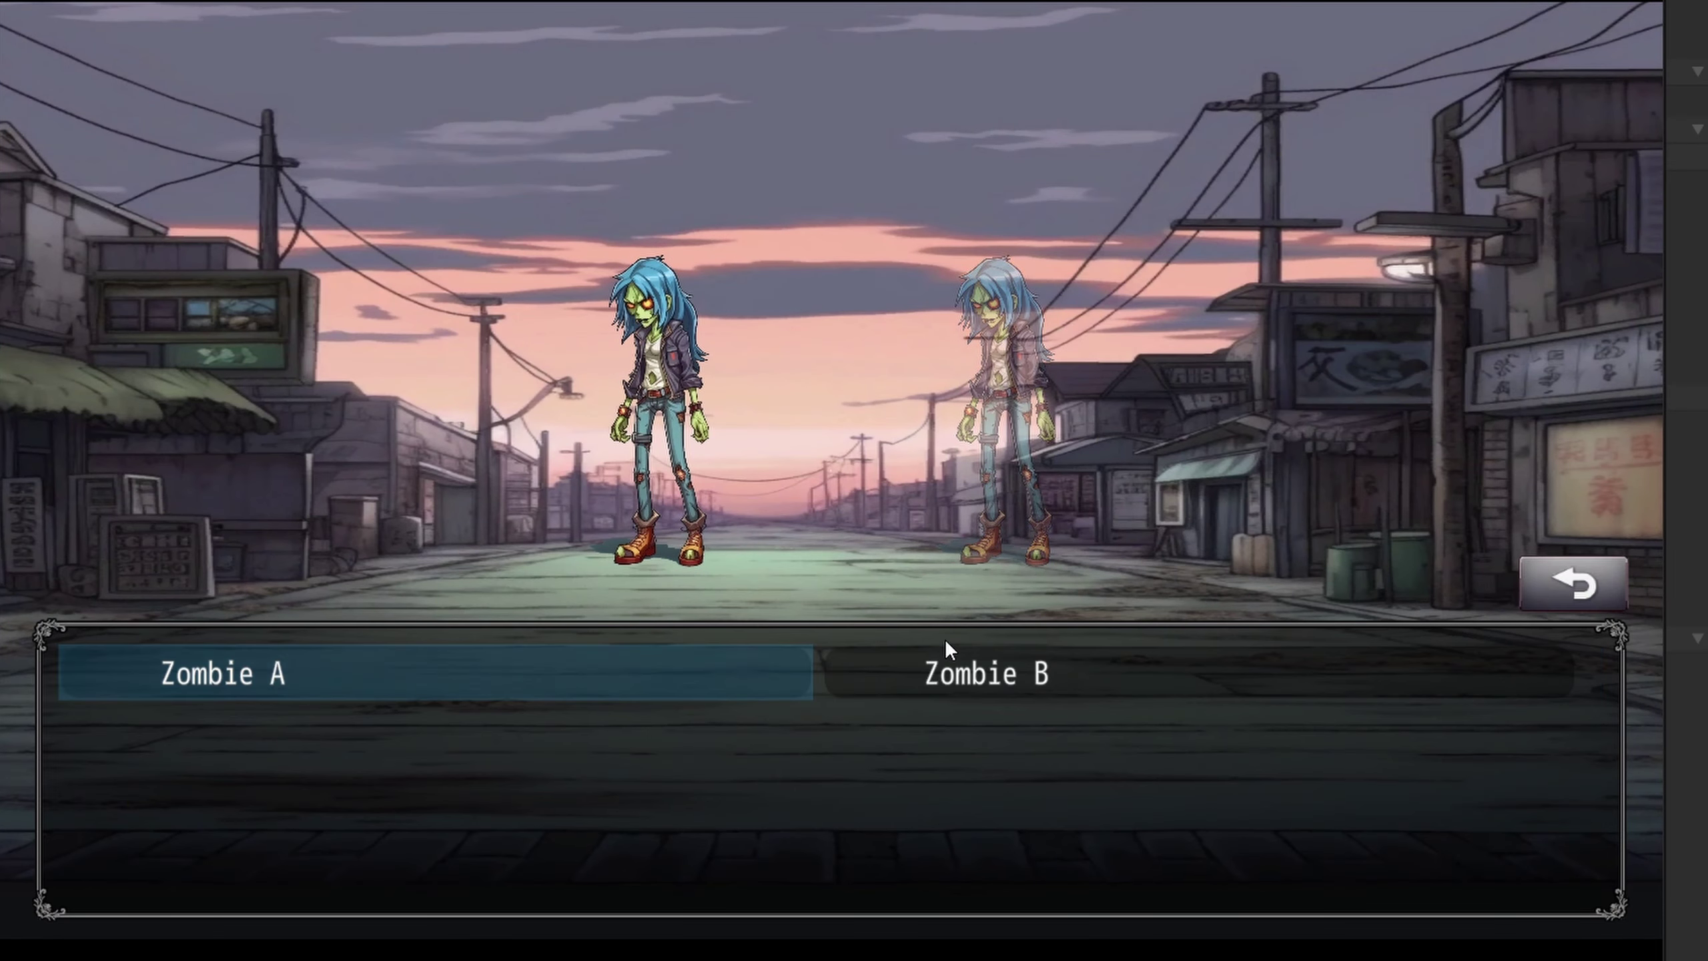
Target Zombie A so Alice's attack deals 269 damage and defeats it.
{"action": "left_click", "coordinate": [565, 669]}
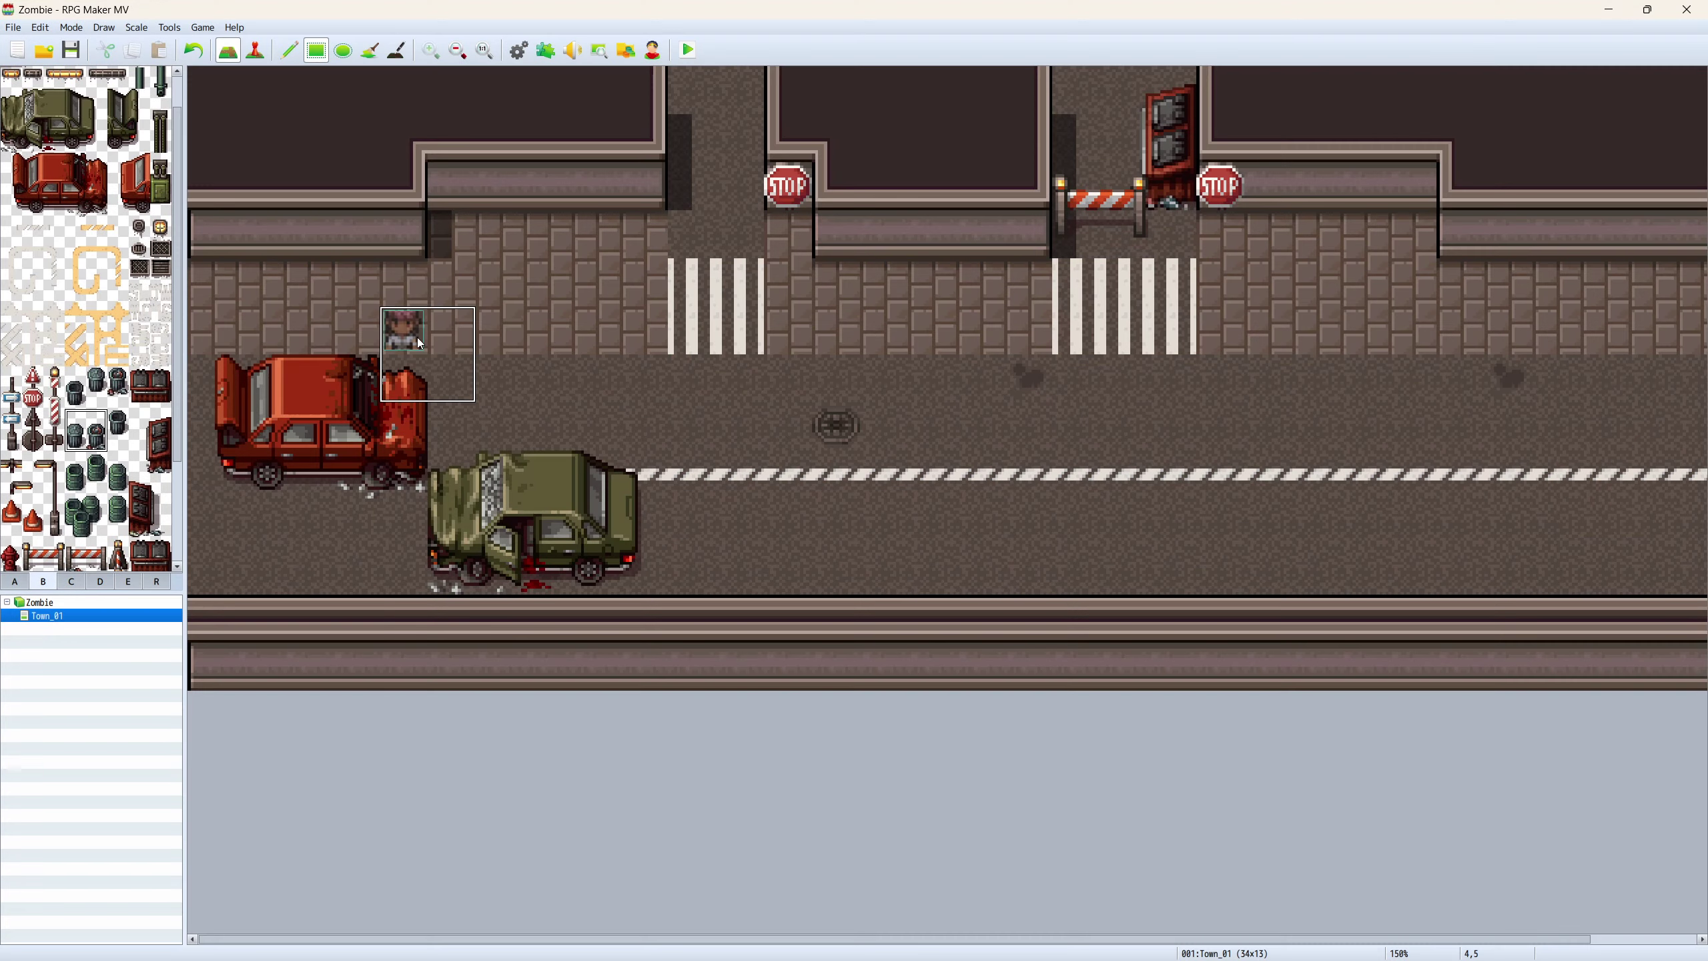
Stamp trash can and barrel tiles from the B palette onto the Town_01 sidewalk by the crosswalk.
{"action": "left_click", "coordinate": [476, 258]}
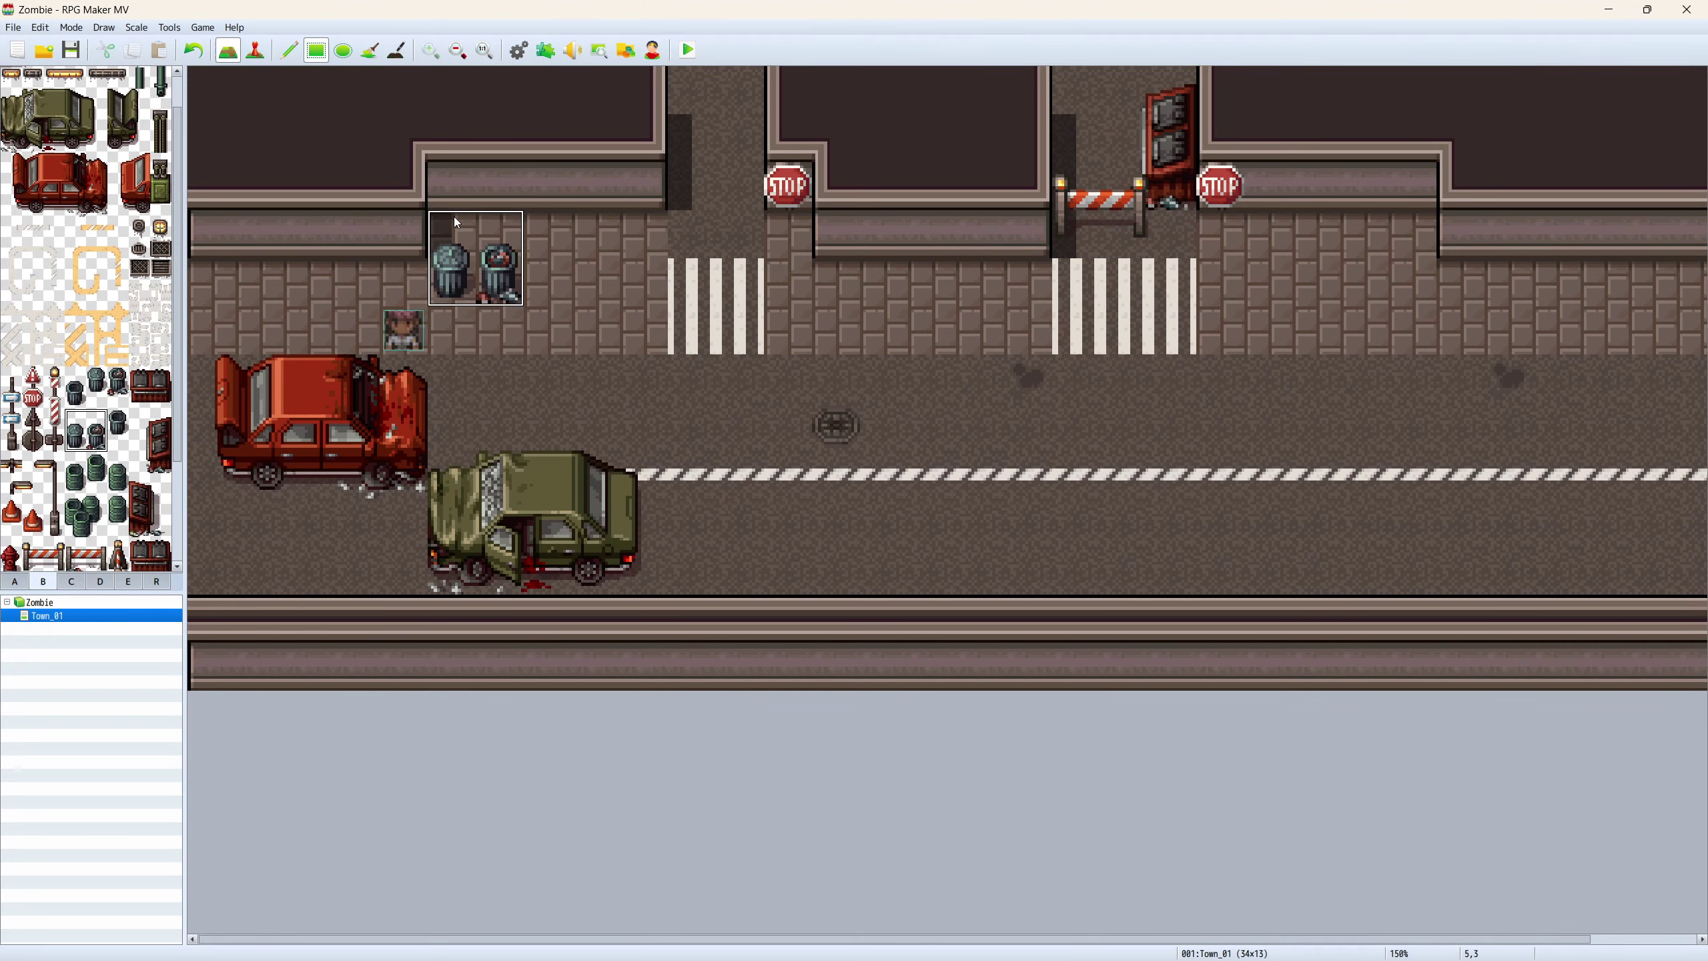
{"action": "left_click_drag", "start_coordinate": [76, 505], "coordinate": [98, 528]}
{"action": "left_click_drag", "start_coordinate": [1420, 243], "coordinate": [1352, 195]}
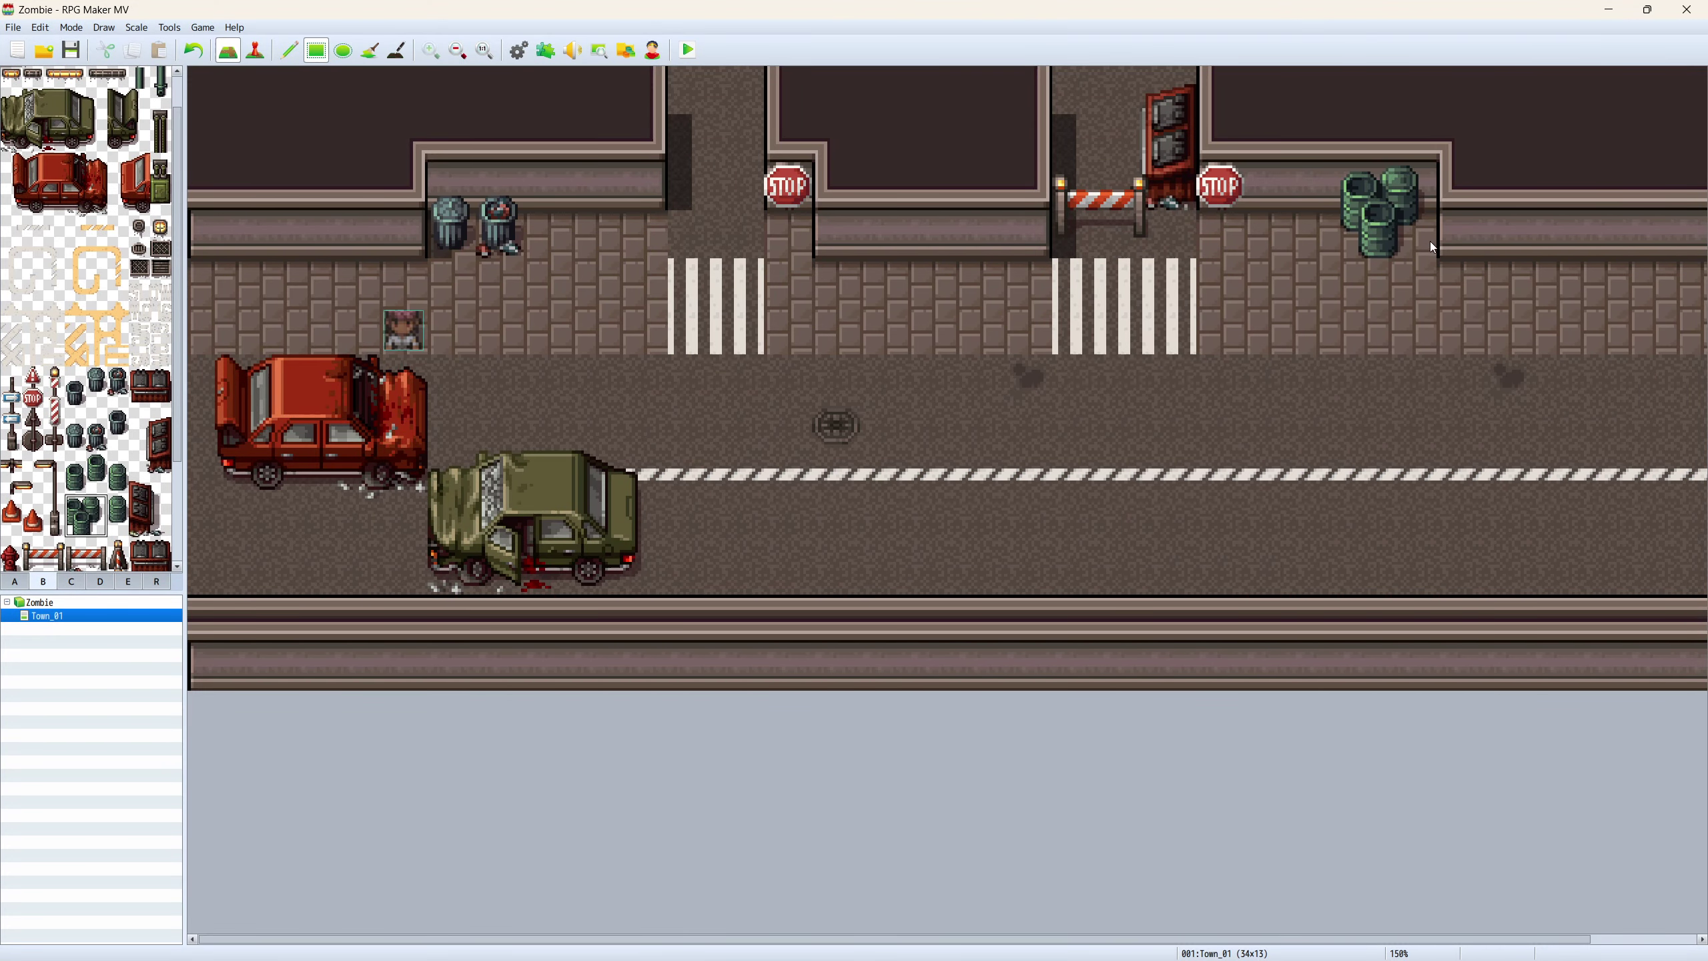
{"action": "scroll", "coordinate": [40, 518], "scroll_direction": "down", "scroll_amount": 1}
{"action": "scroll", "coordinate": [41, 518], "scroll_direction": "down", "scroll_amount": 1}
{"action": "left_click", "coordinate": [33, 484]}
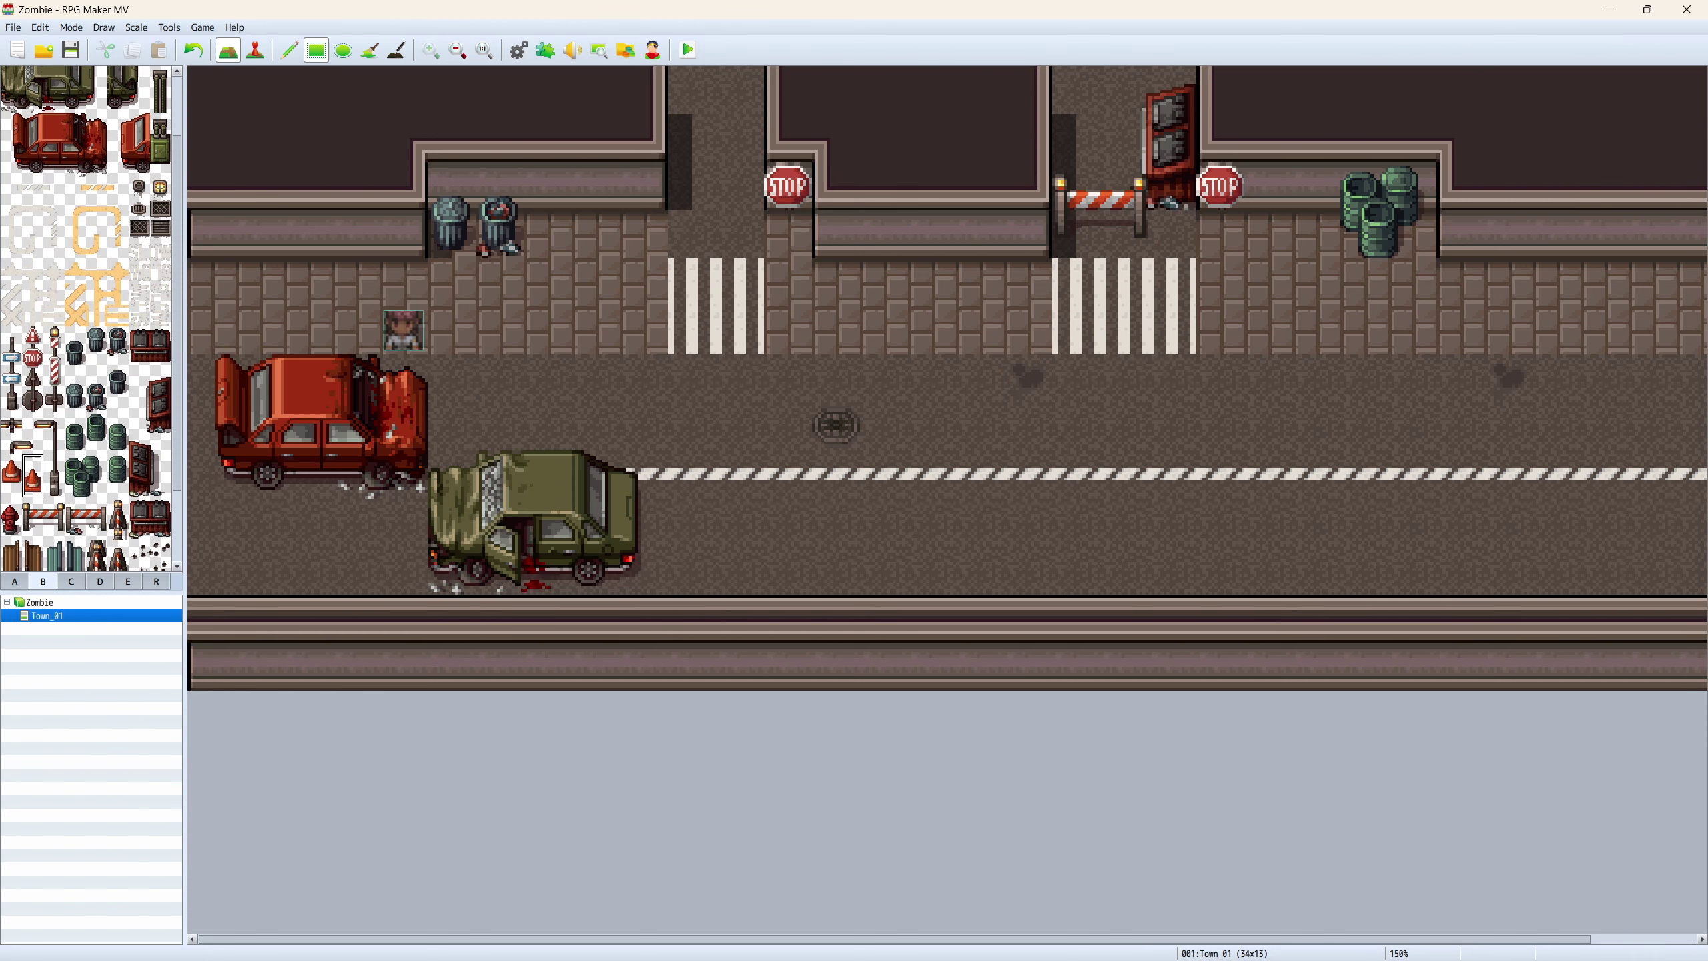
{"action": "scroll", "coordinate": [117, 538], "scroll_direction": "down", "scroll_amount": 5}
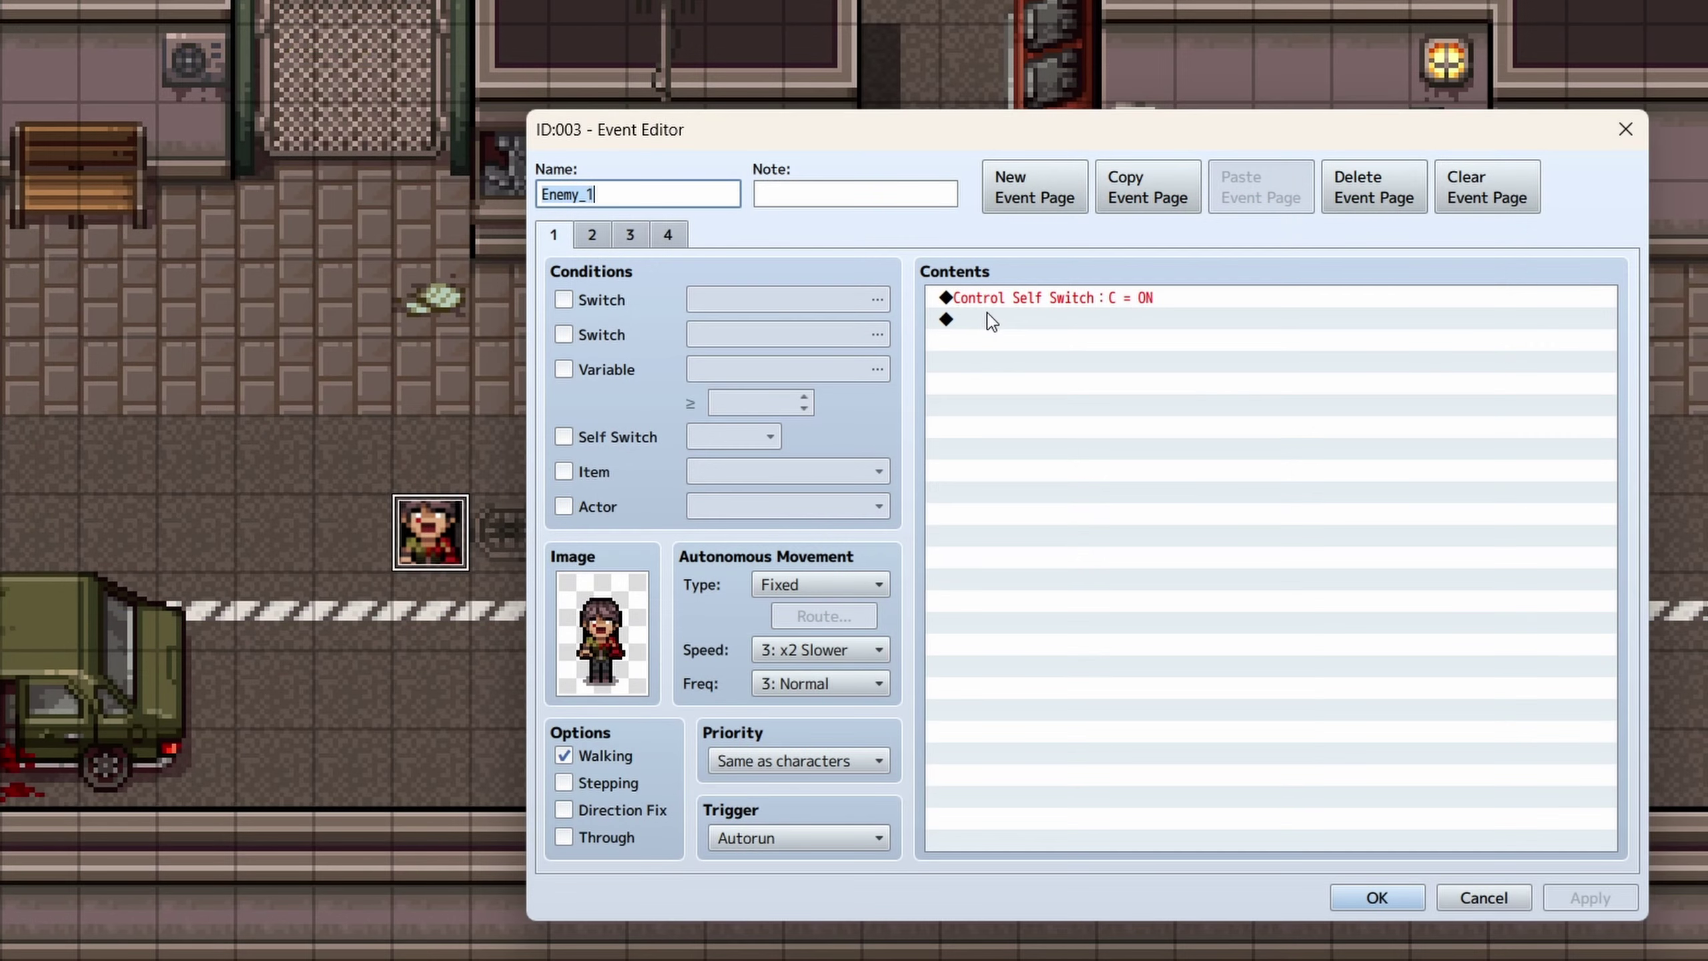
Insert a new command on the empty line of Enemy_1's event contents.
{"action": "left_click", "coordinate": [992, 322]}
{"action": "right_click", "coordinate": [991, 321]}
{"action": "left_click", "coordinate": [1036, 336]}
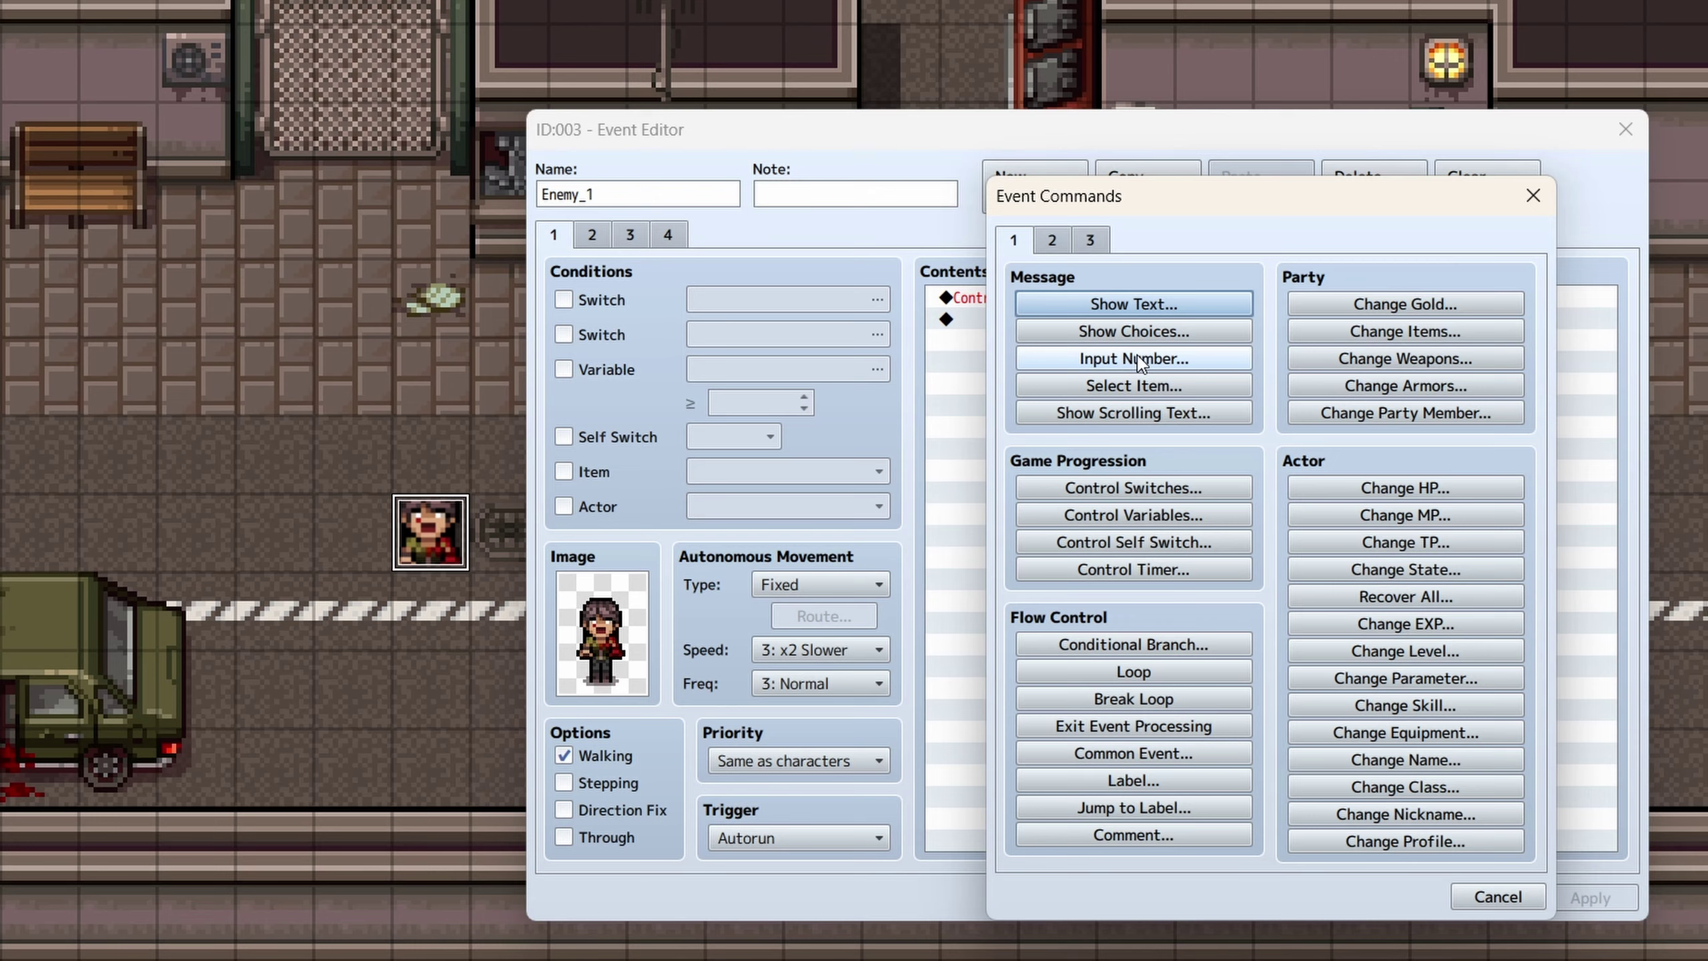
Dismiss 'Zombie emerged!', then Fight and Attack the zombie for 58 damage.
{"action": "left_click", "coordinate": [1052, 240]}
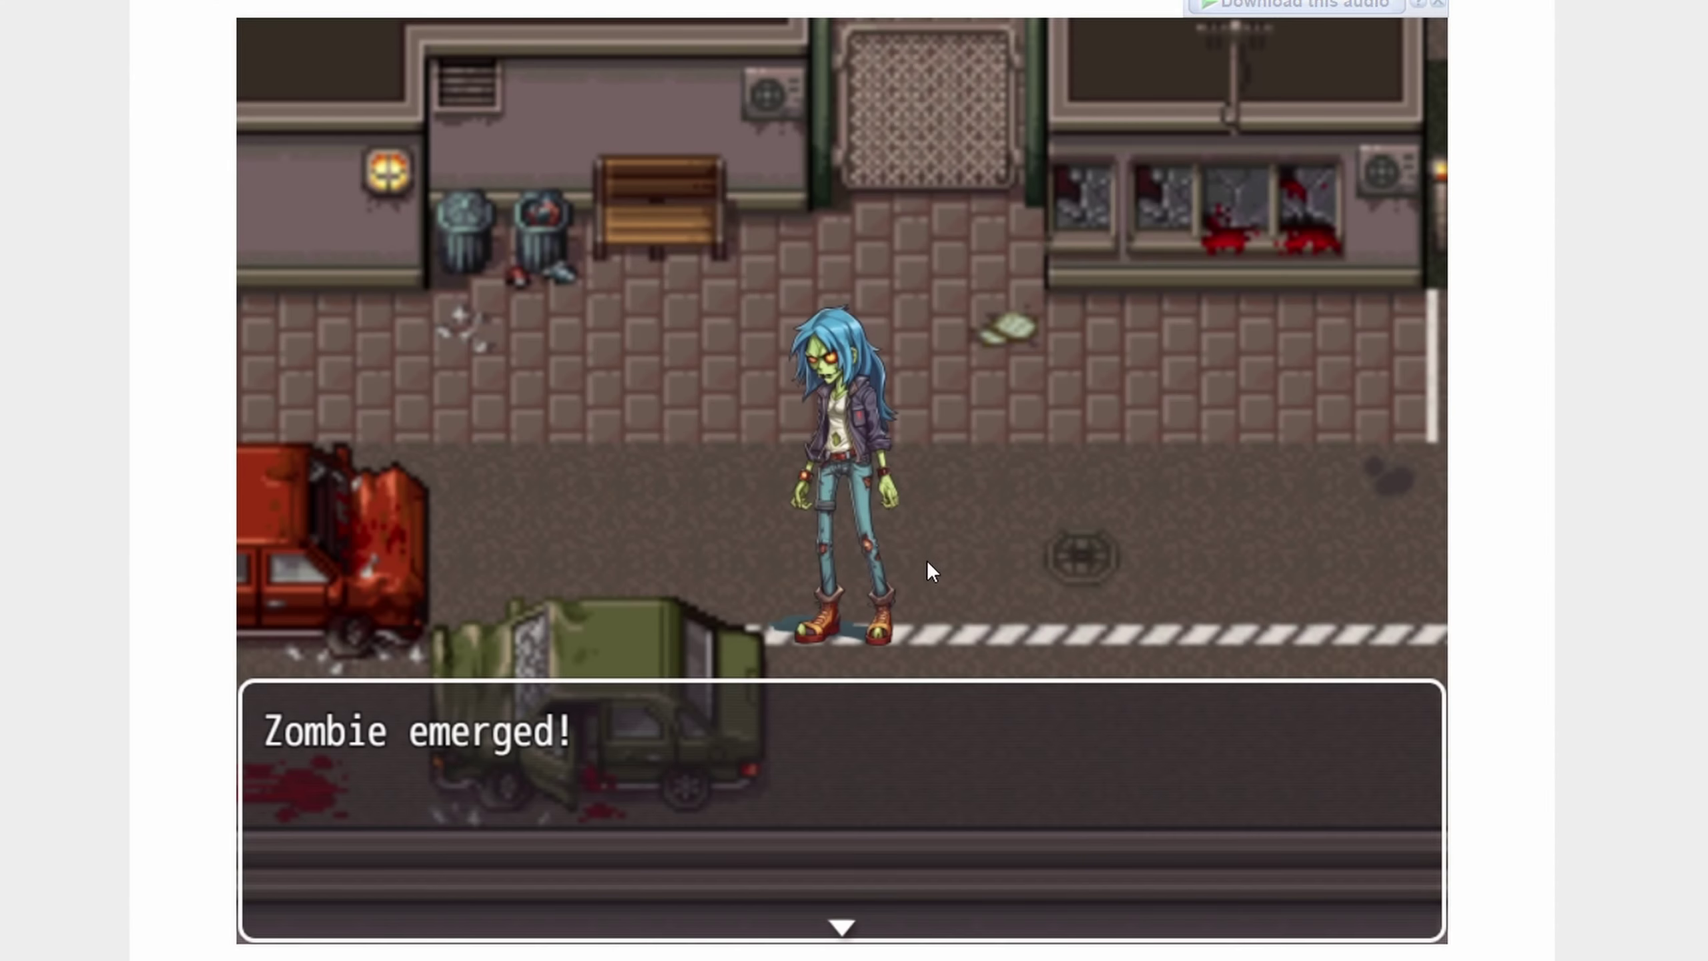
{"action": "left_click", "coordinate": [927, 555]}
{"action": "left_click", "coordinate": [411, 742]}
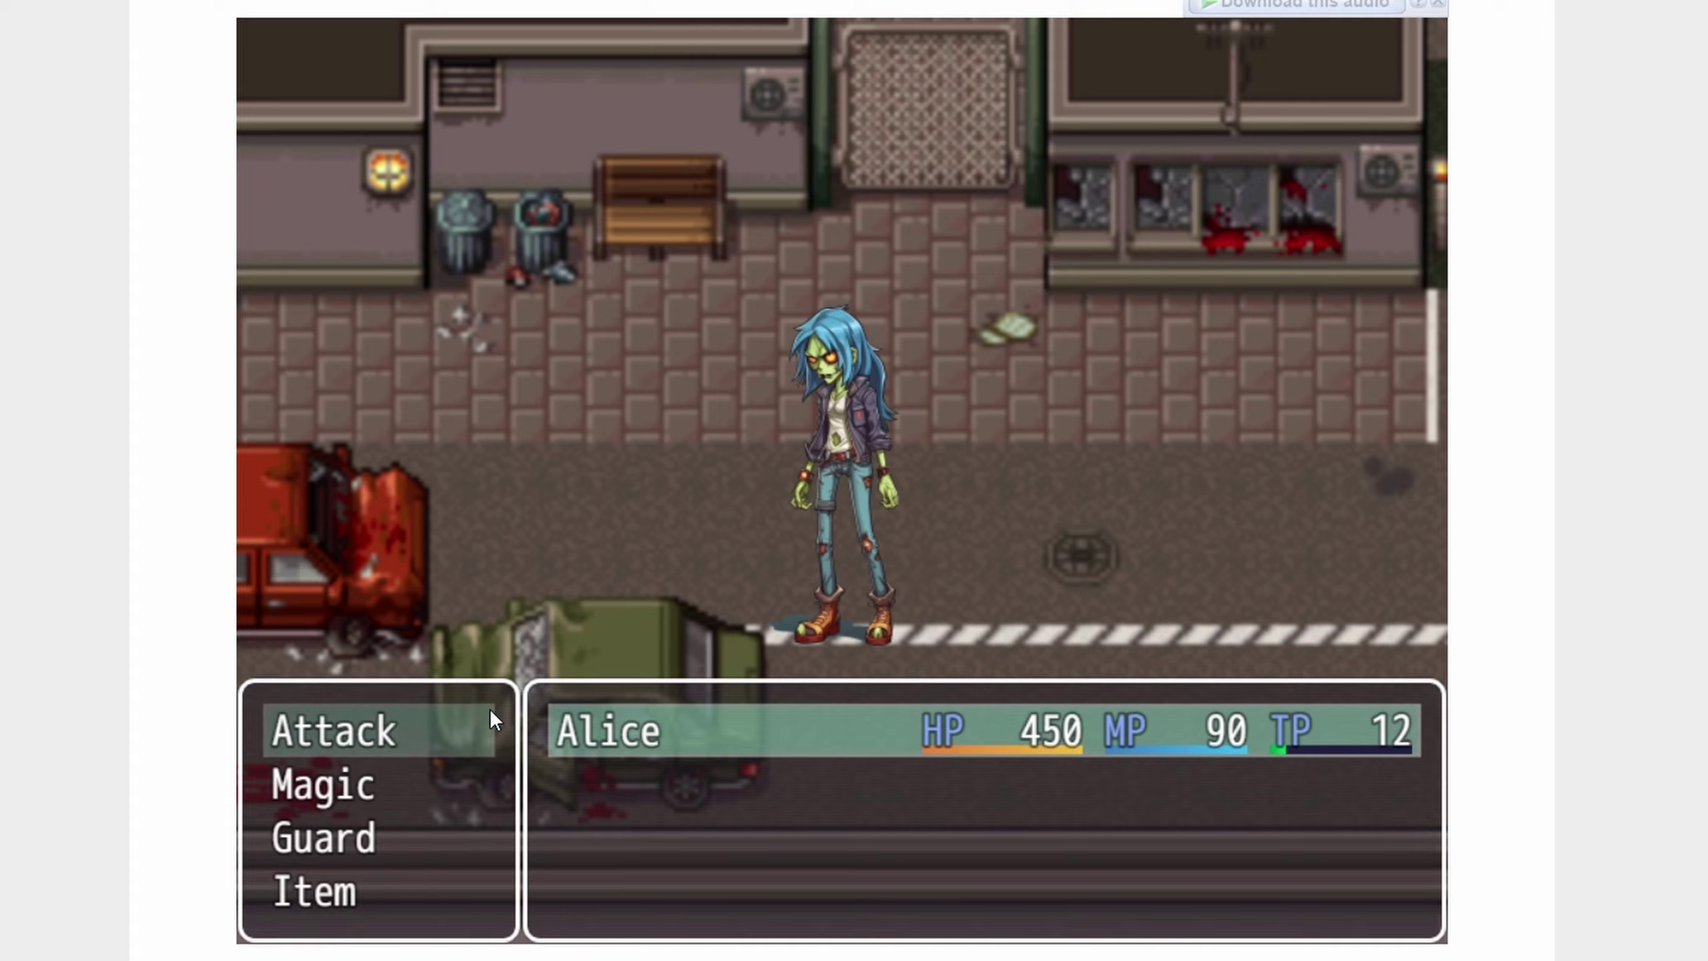
{"action": "left_click", "coordinate": [448, 734]}
{"action": "left_click", "coordinate": [636, 717]}
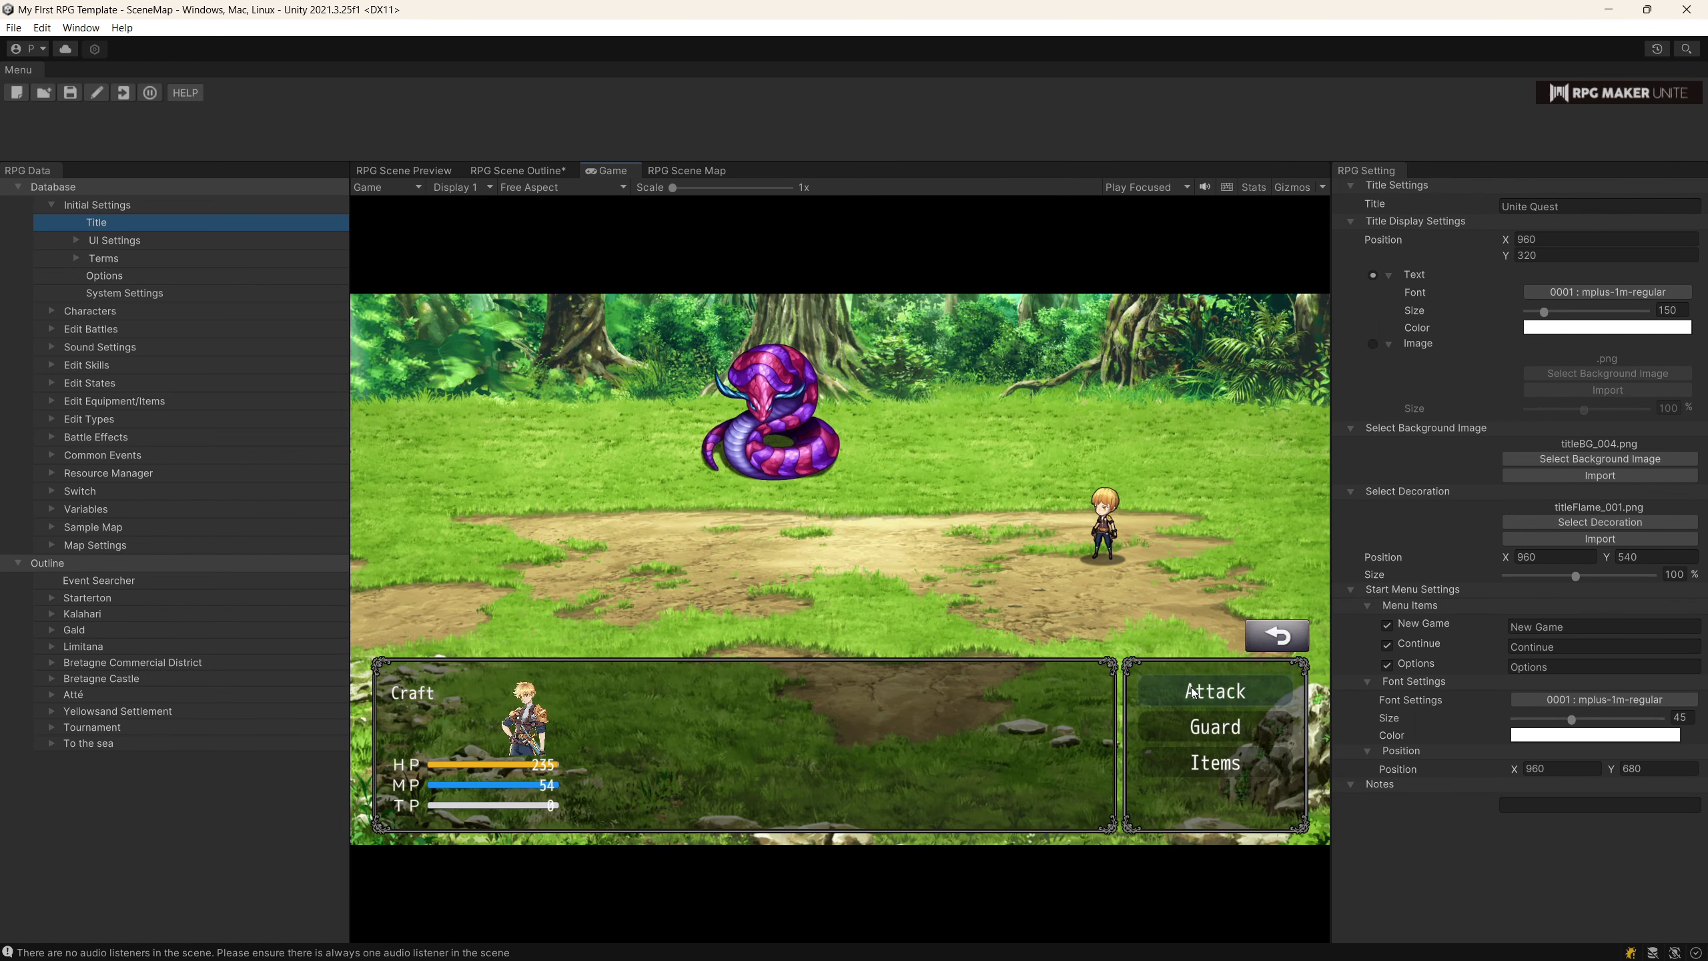
Choose Attack in the Game view battle and aim it at the Snake.
{"action": "left_click", "coordinate": [1191, 691]}
{"action": "left_click", "coordinate": [606, 690]}
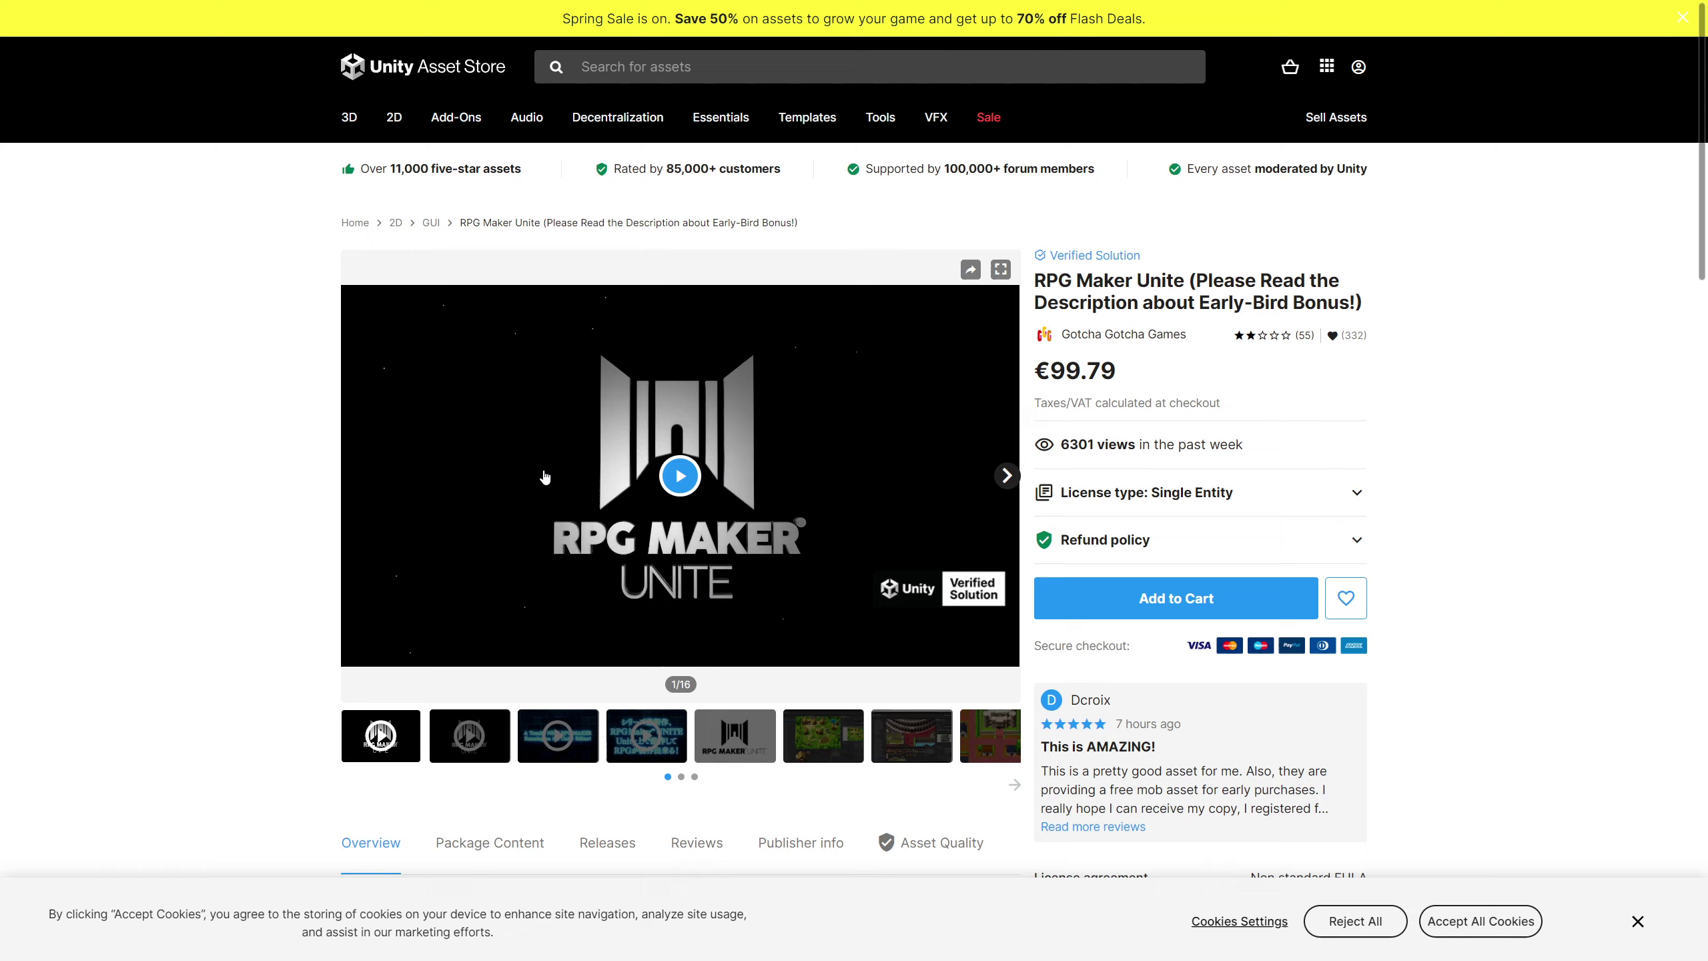
Start the RPG Maker Unite promo video on its Asset Store product page.
{"action": "left_click", "coordinate": [545, 476]}
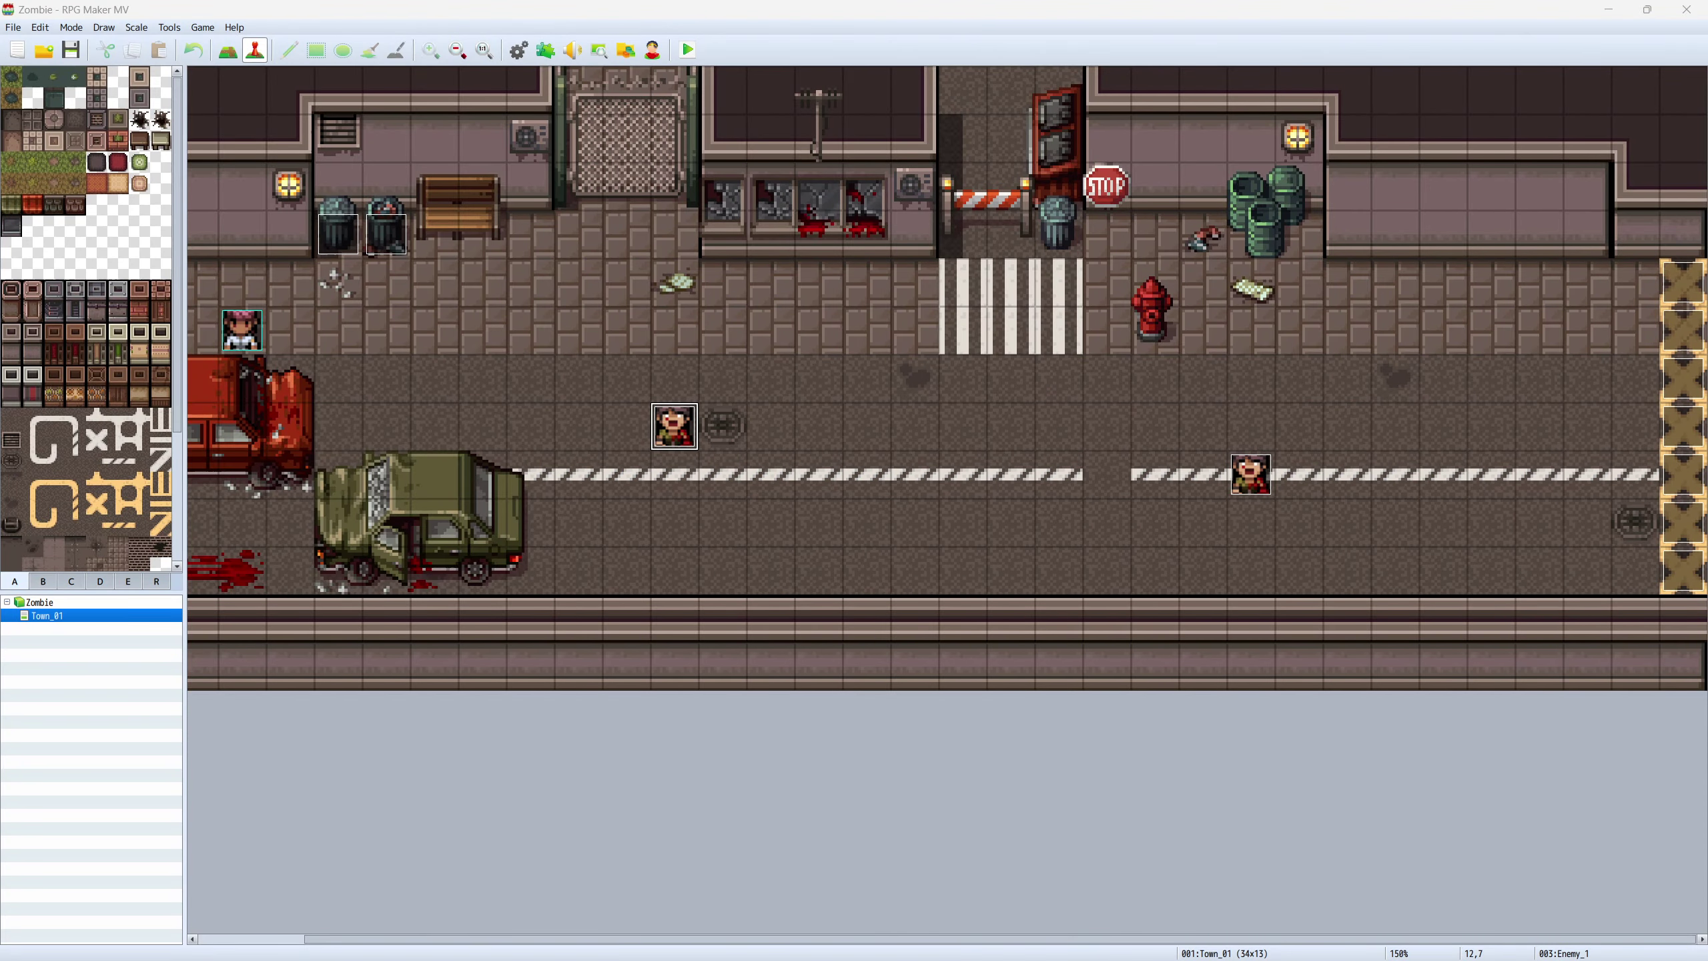
Walk the hero down the street into battle, then Fight and Attack the right-hand zombie.
{"action": "left_click", "coordinate": [1228, 500]}
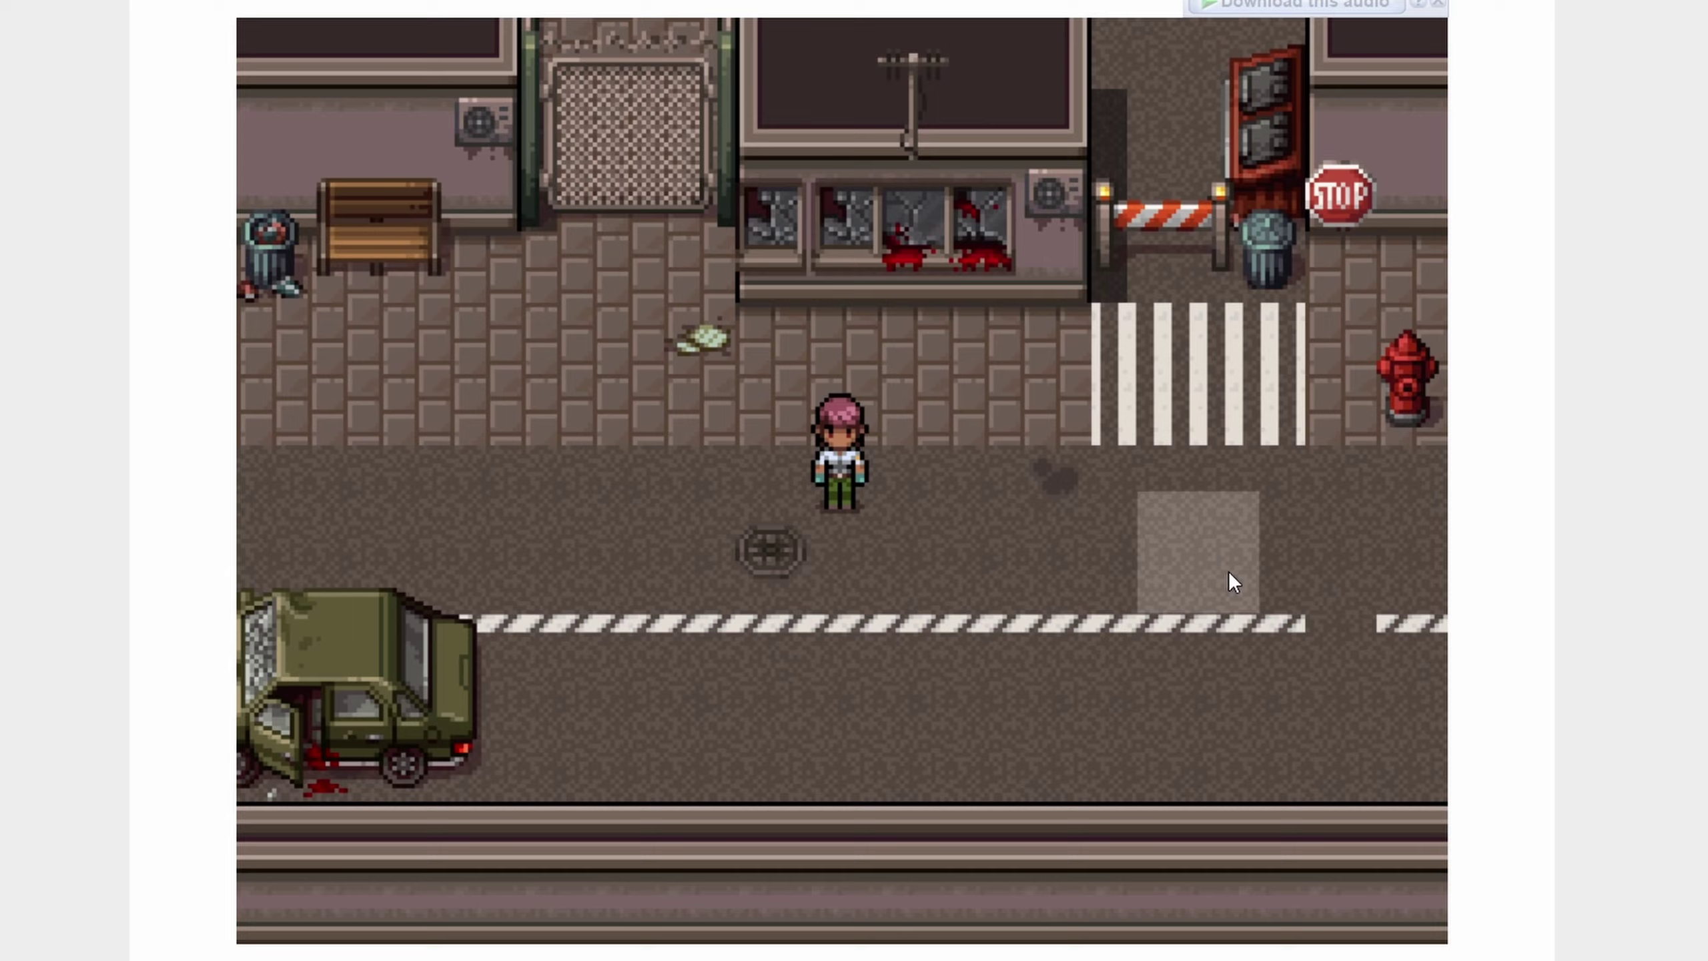
{"action": "left_click", "coordinate": [1318, 545]}
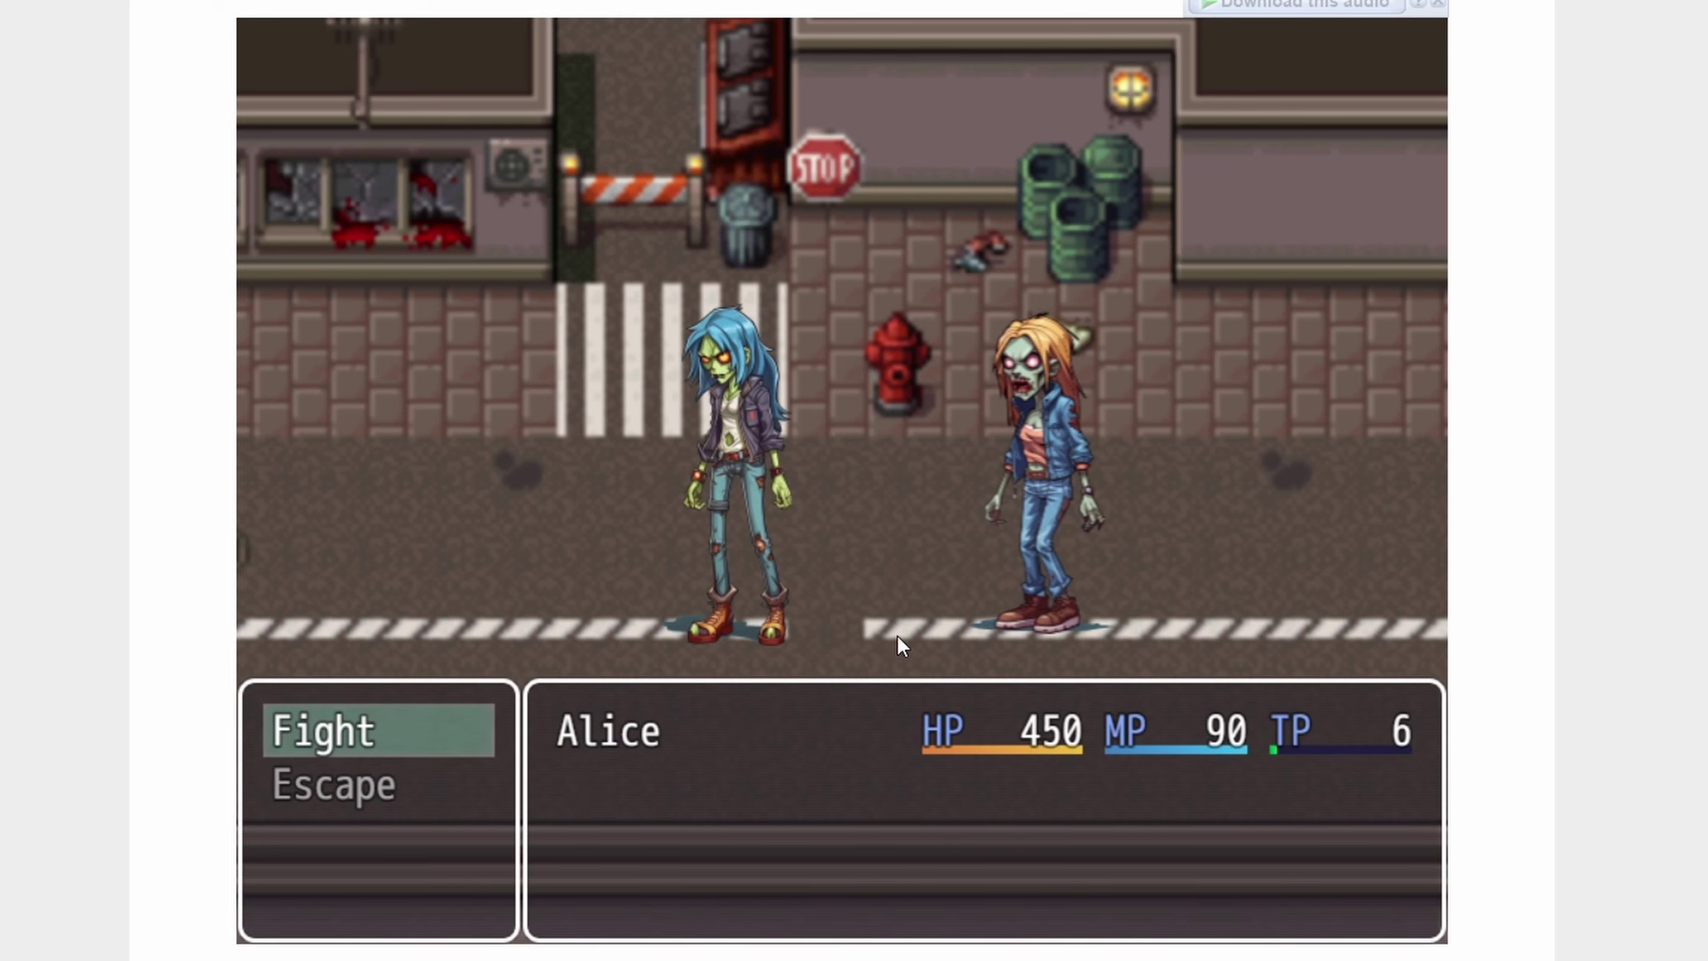
{"action": "left_click", "coordinate": [443, 728]}
{"action": "left_click", "coordinate": [477, 736]}
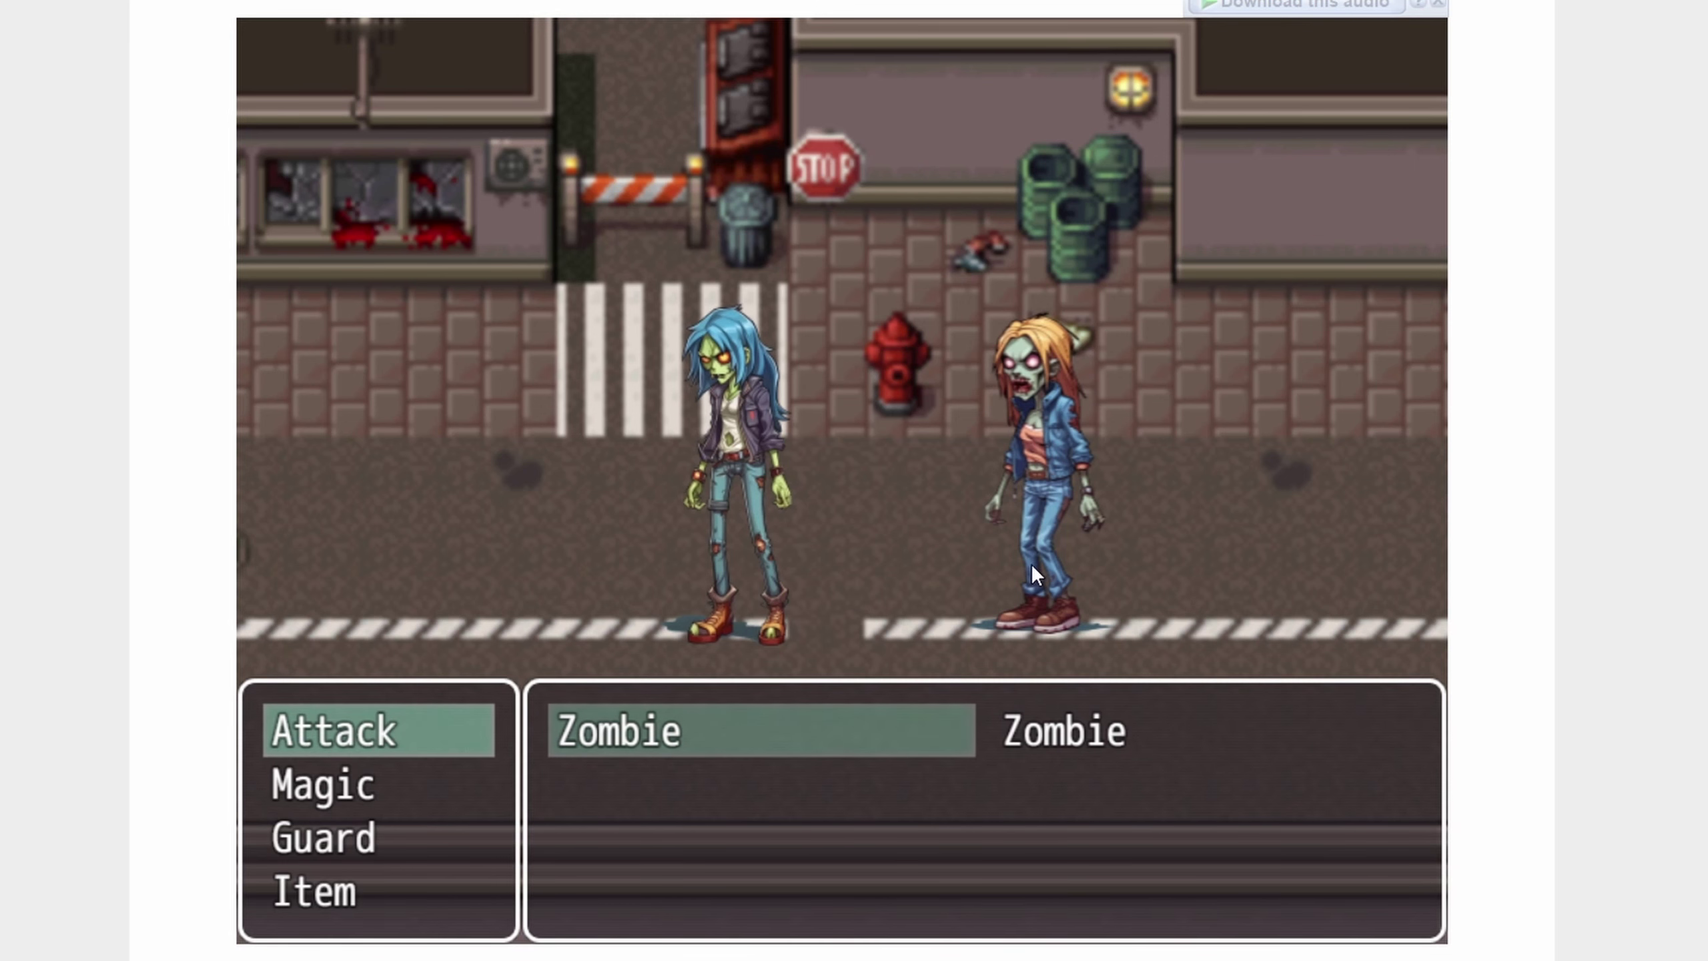
{"action": "left_click", "coordinate": [1092, 732]}
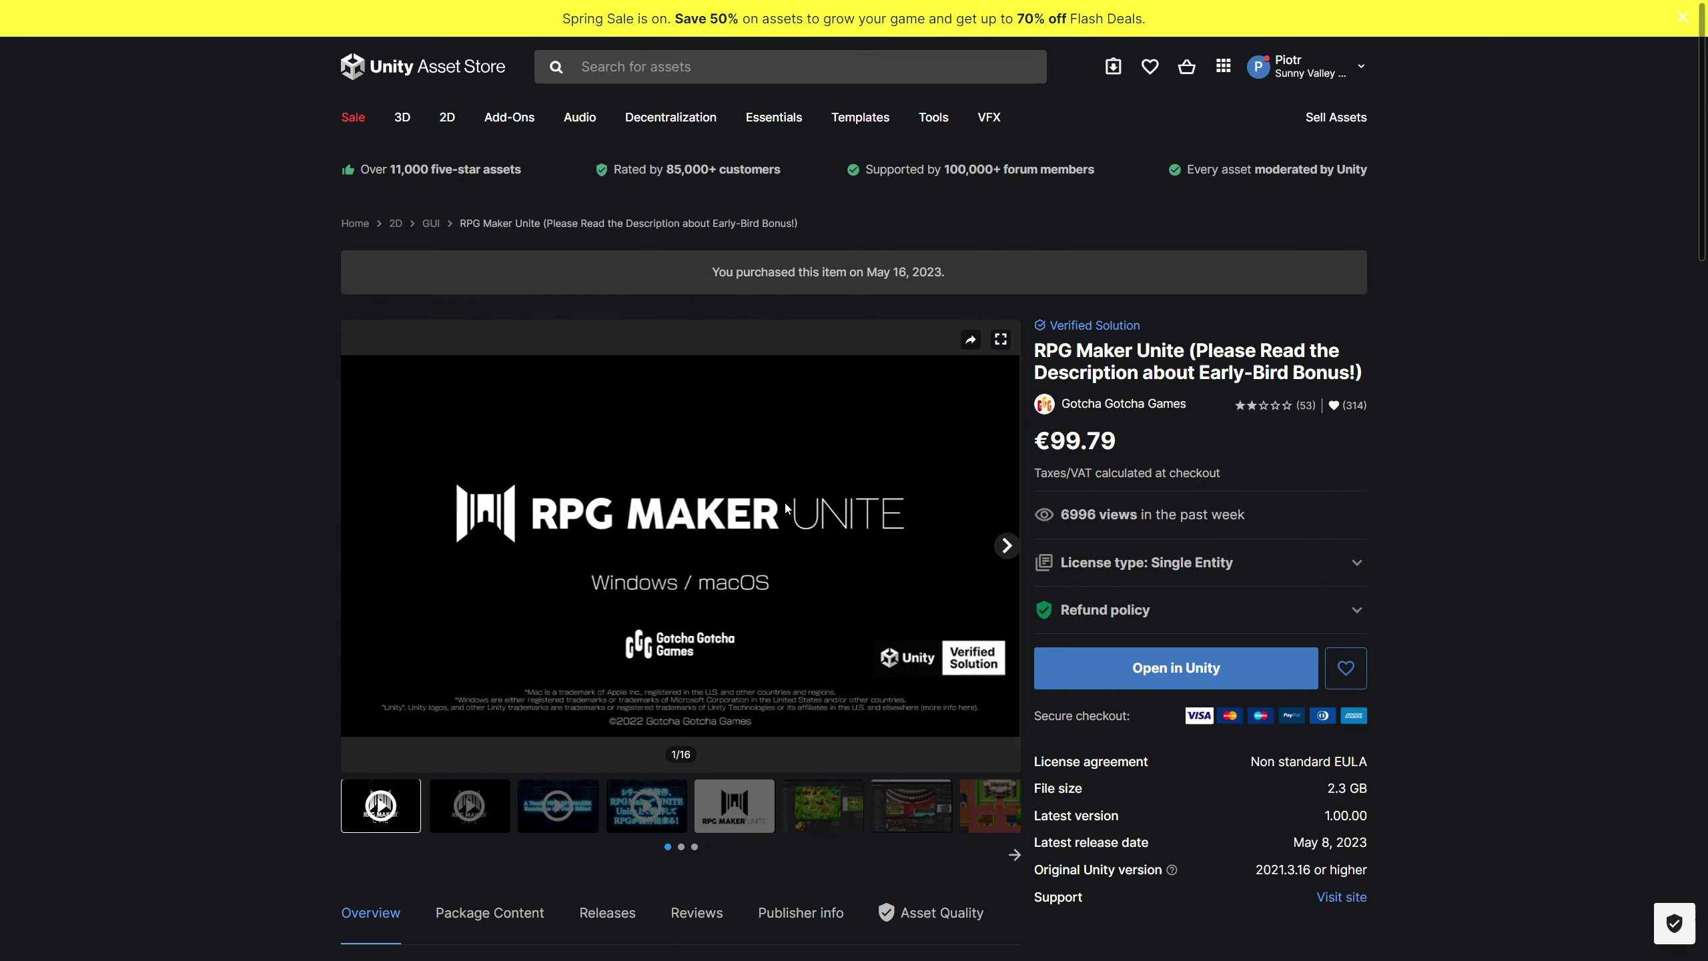
Use 'Open in Unity' on the purchased RPG Maker Unite product page.
{"action": "left_click", "coordinate": [1262, 678]}
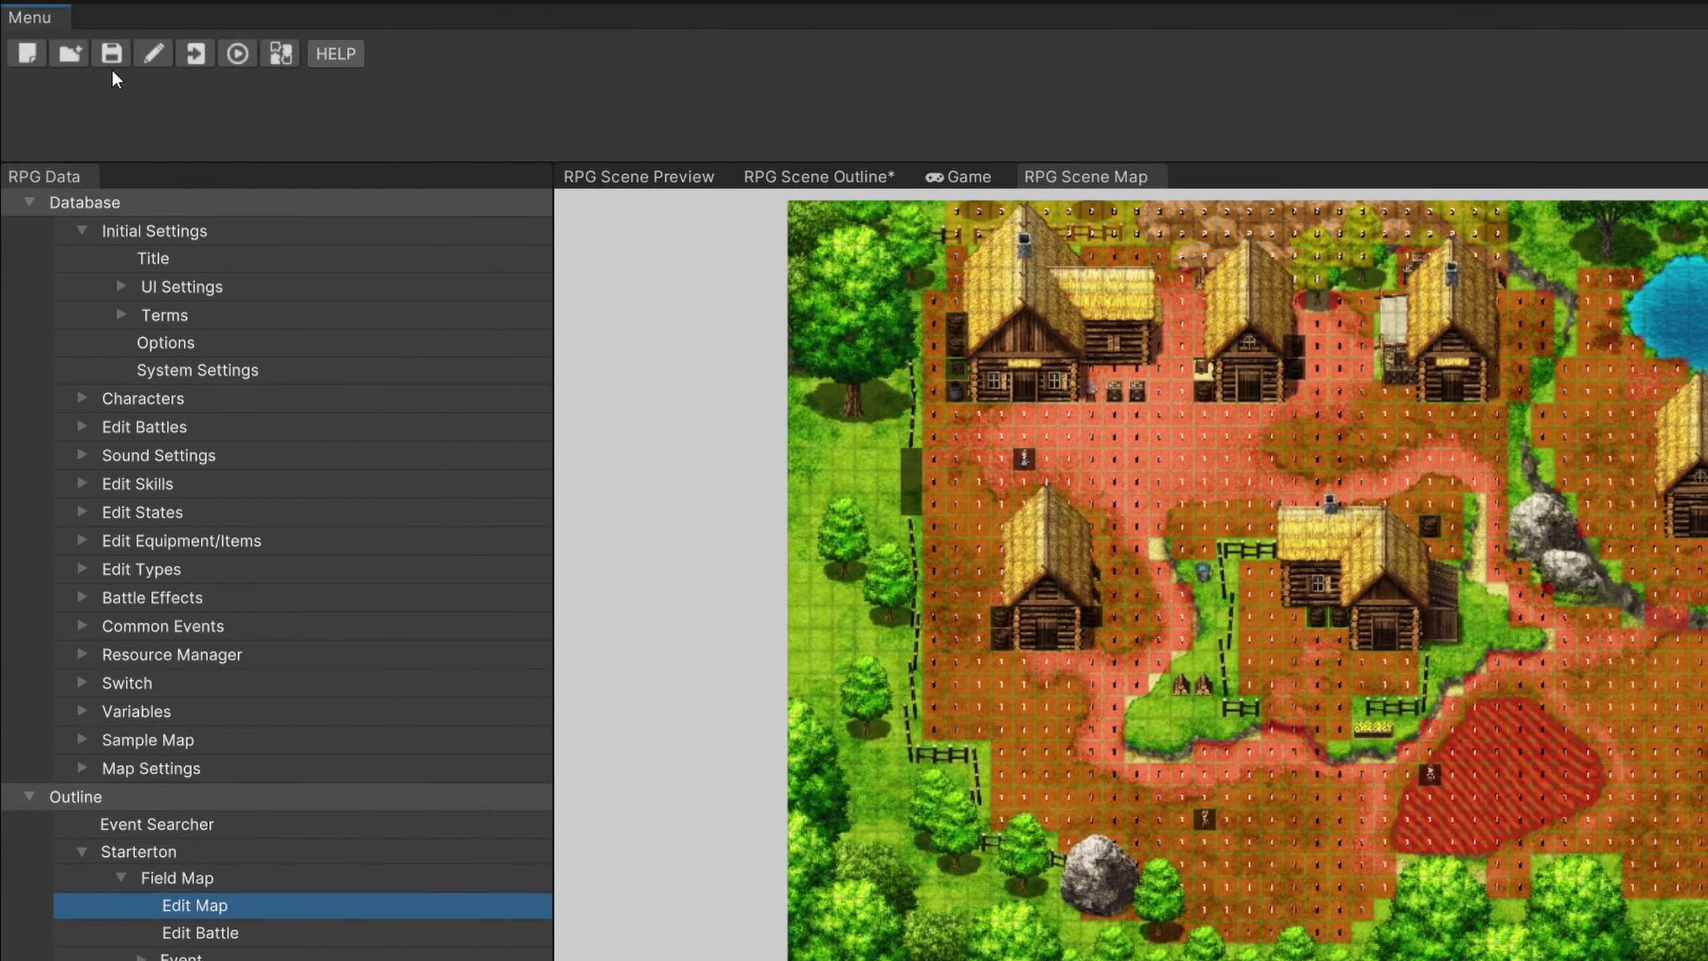
Make a new Basic Assets project called 'RPG Maker New Project Test' and confirm with OK.
{"action": "left_click", "coordinate": [29, 54]}
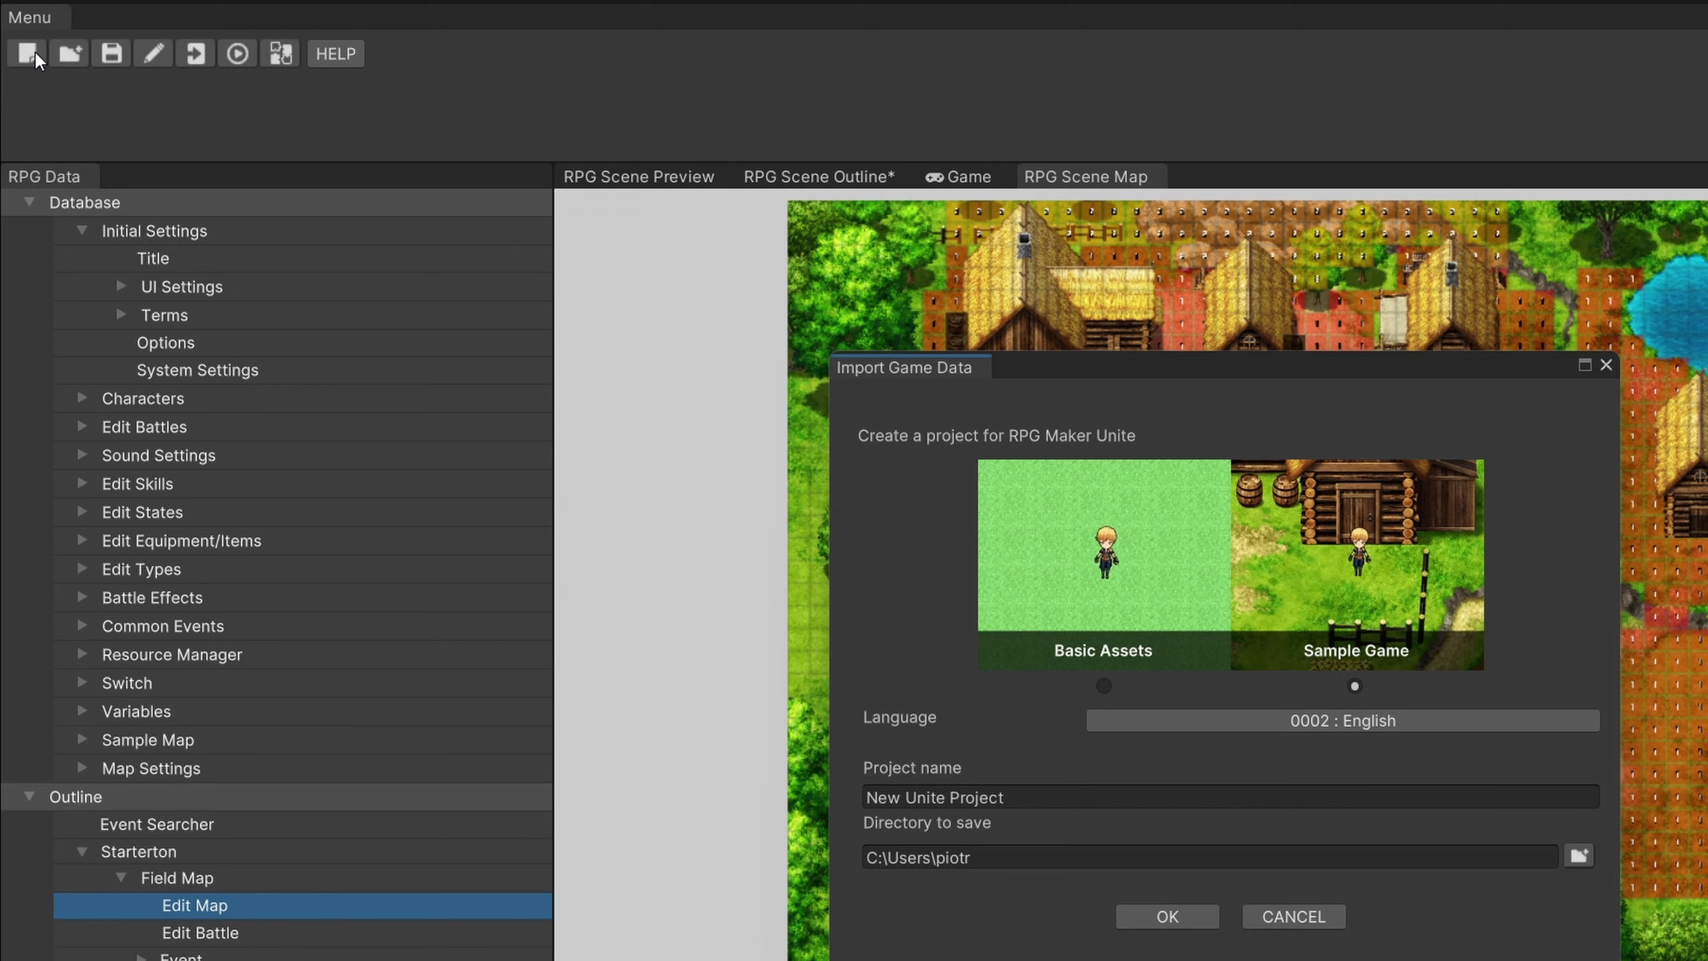
{"action": "left_click", "coordinate": [1106, 684]}
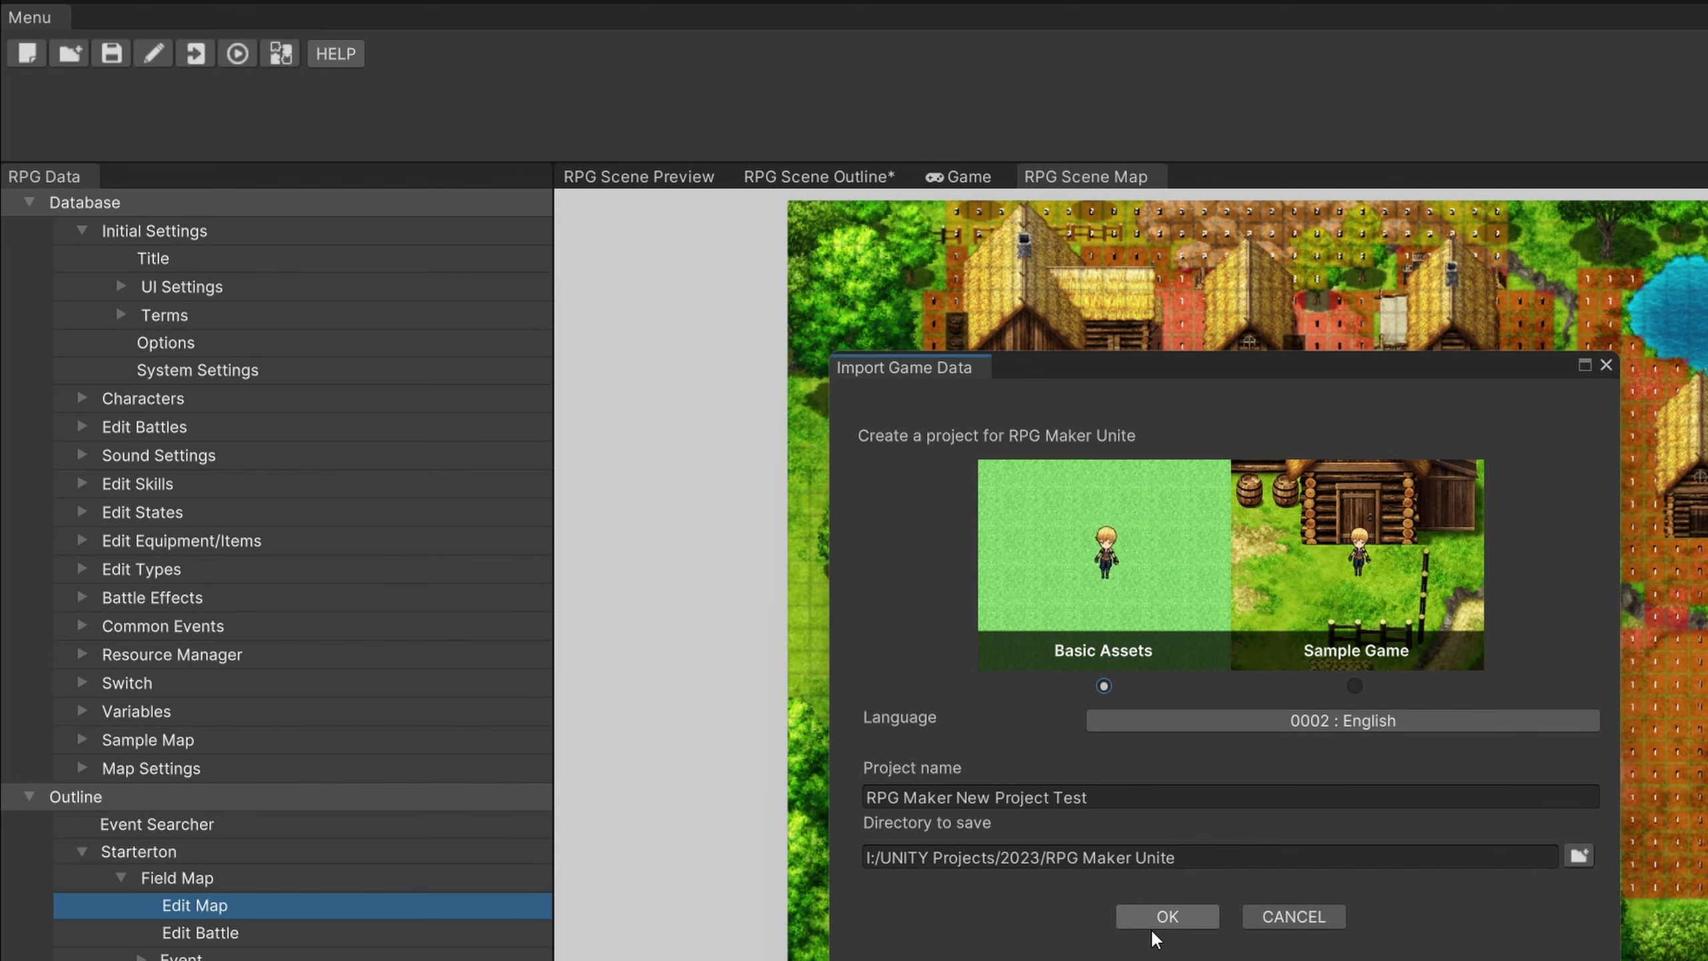
{"action": "left_click", "coordinate": [1167, 921]}
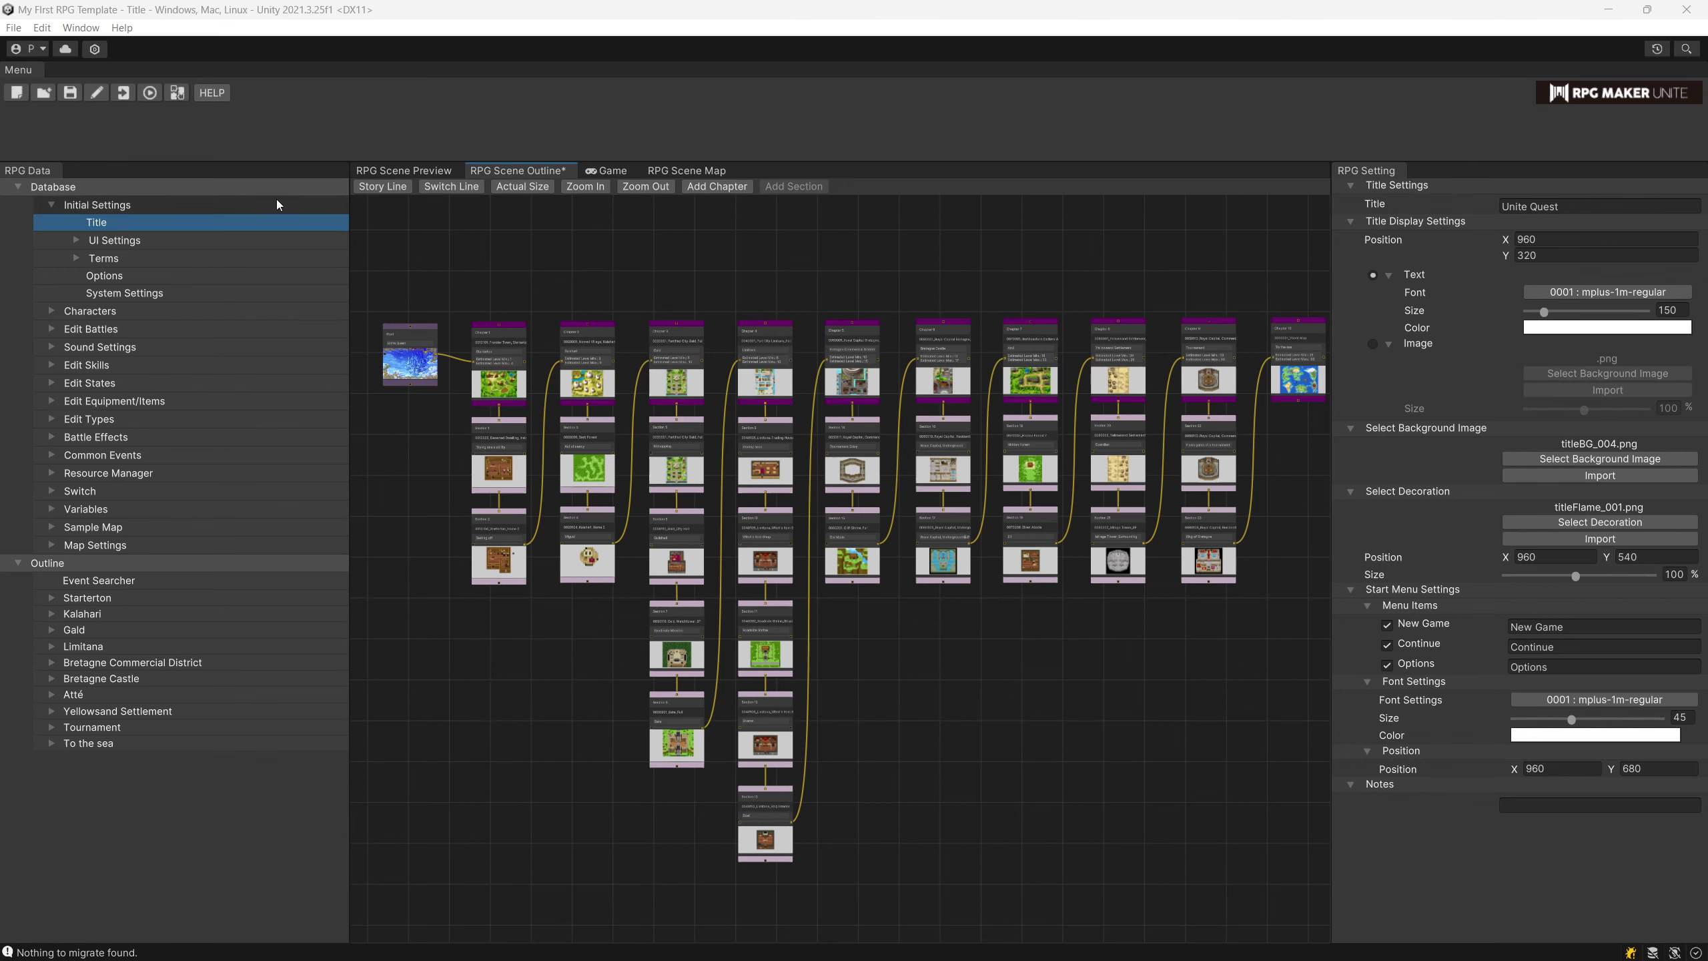
Play-test the game, start a New Game and click through the father and hero dialogue.
{"action": "left_click", "coordinate": [150, 94]}
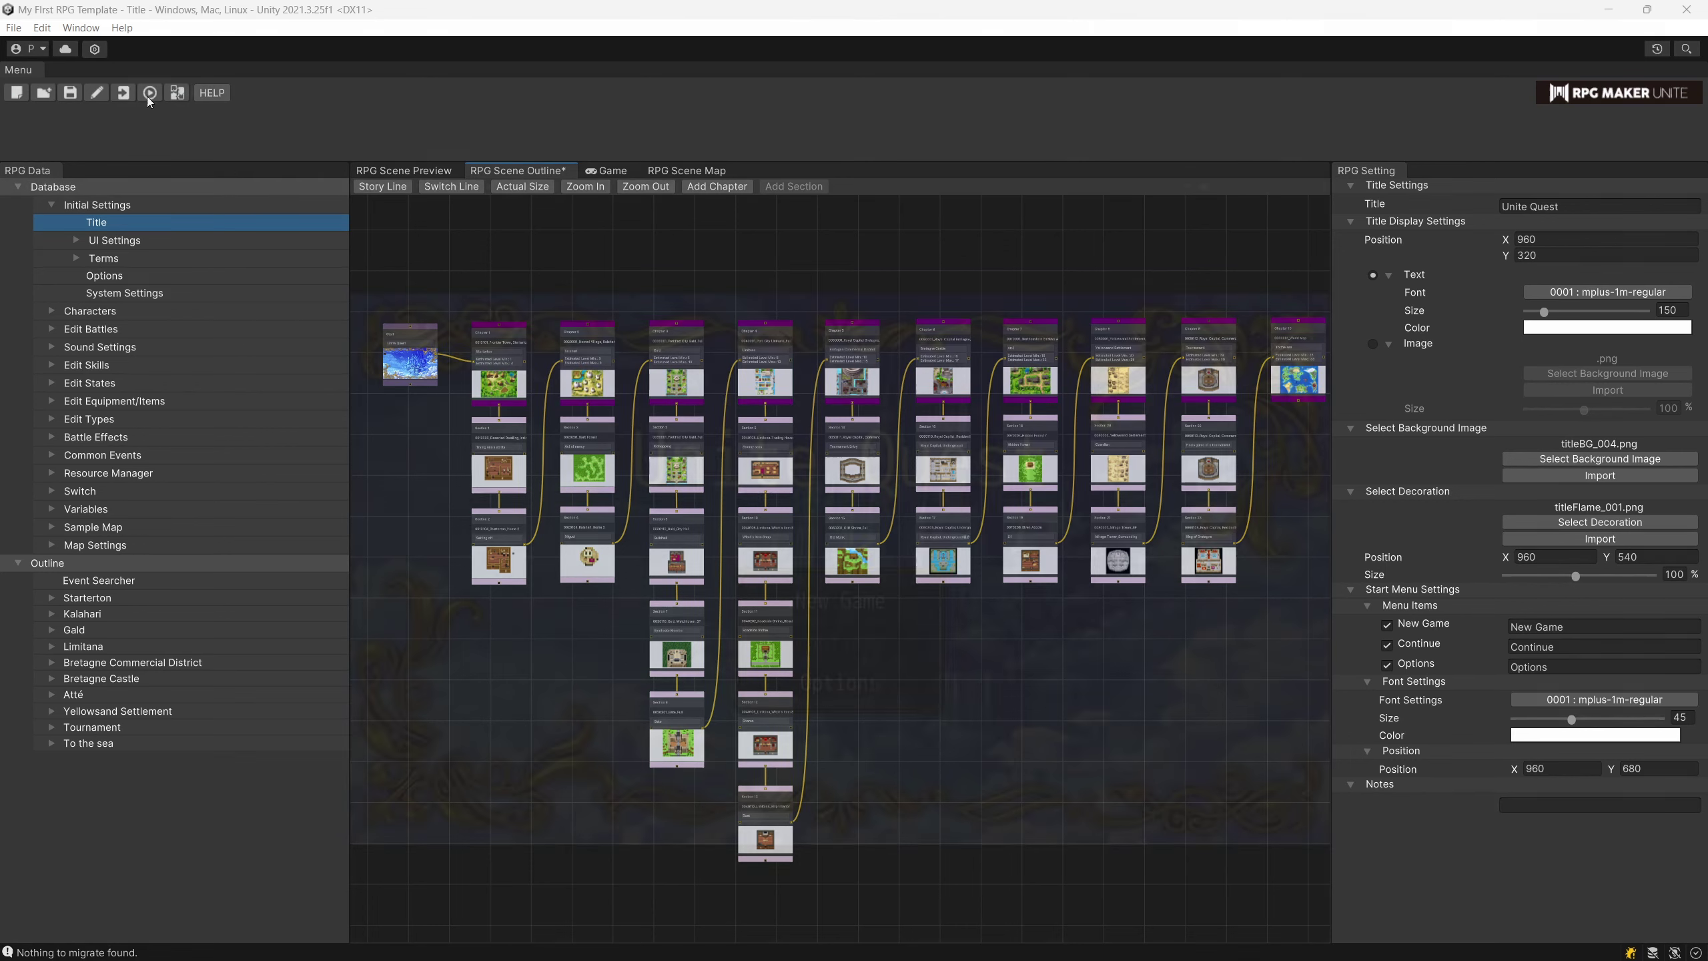
{"action": "left_click", "coordinate": [836, 601]}
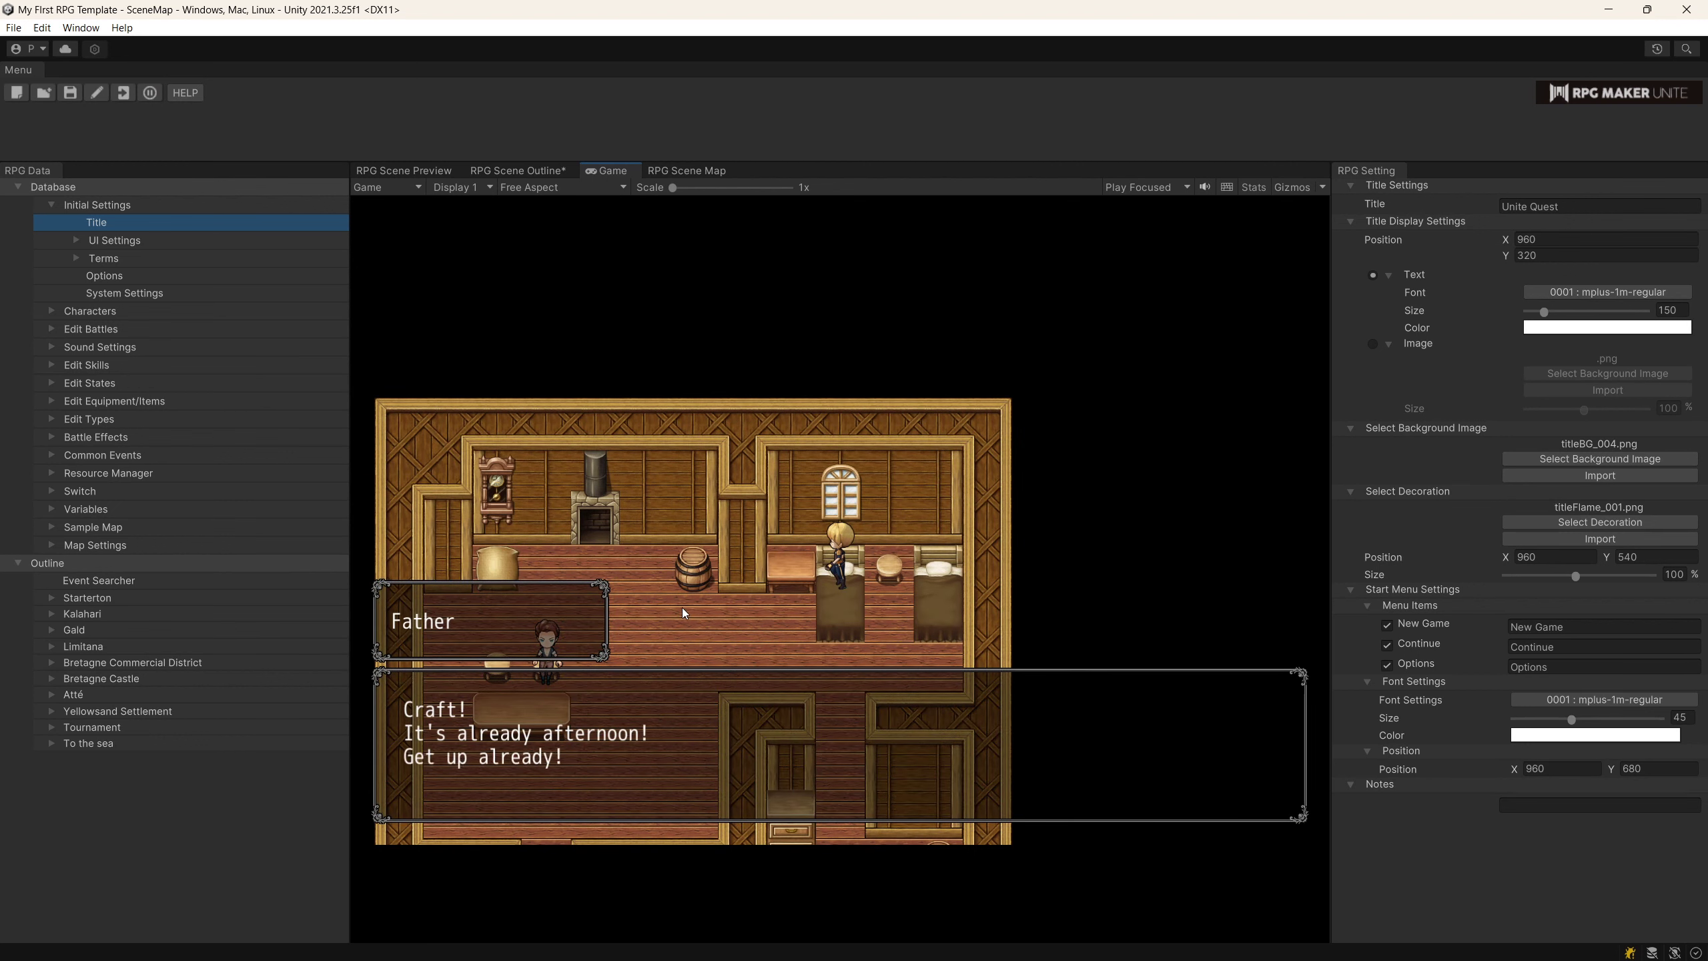
{"action": "left_click", "coordinate": [682, 608]}
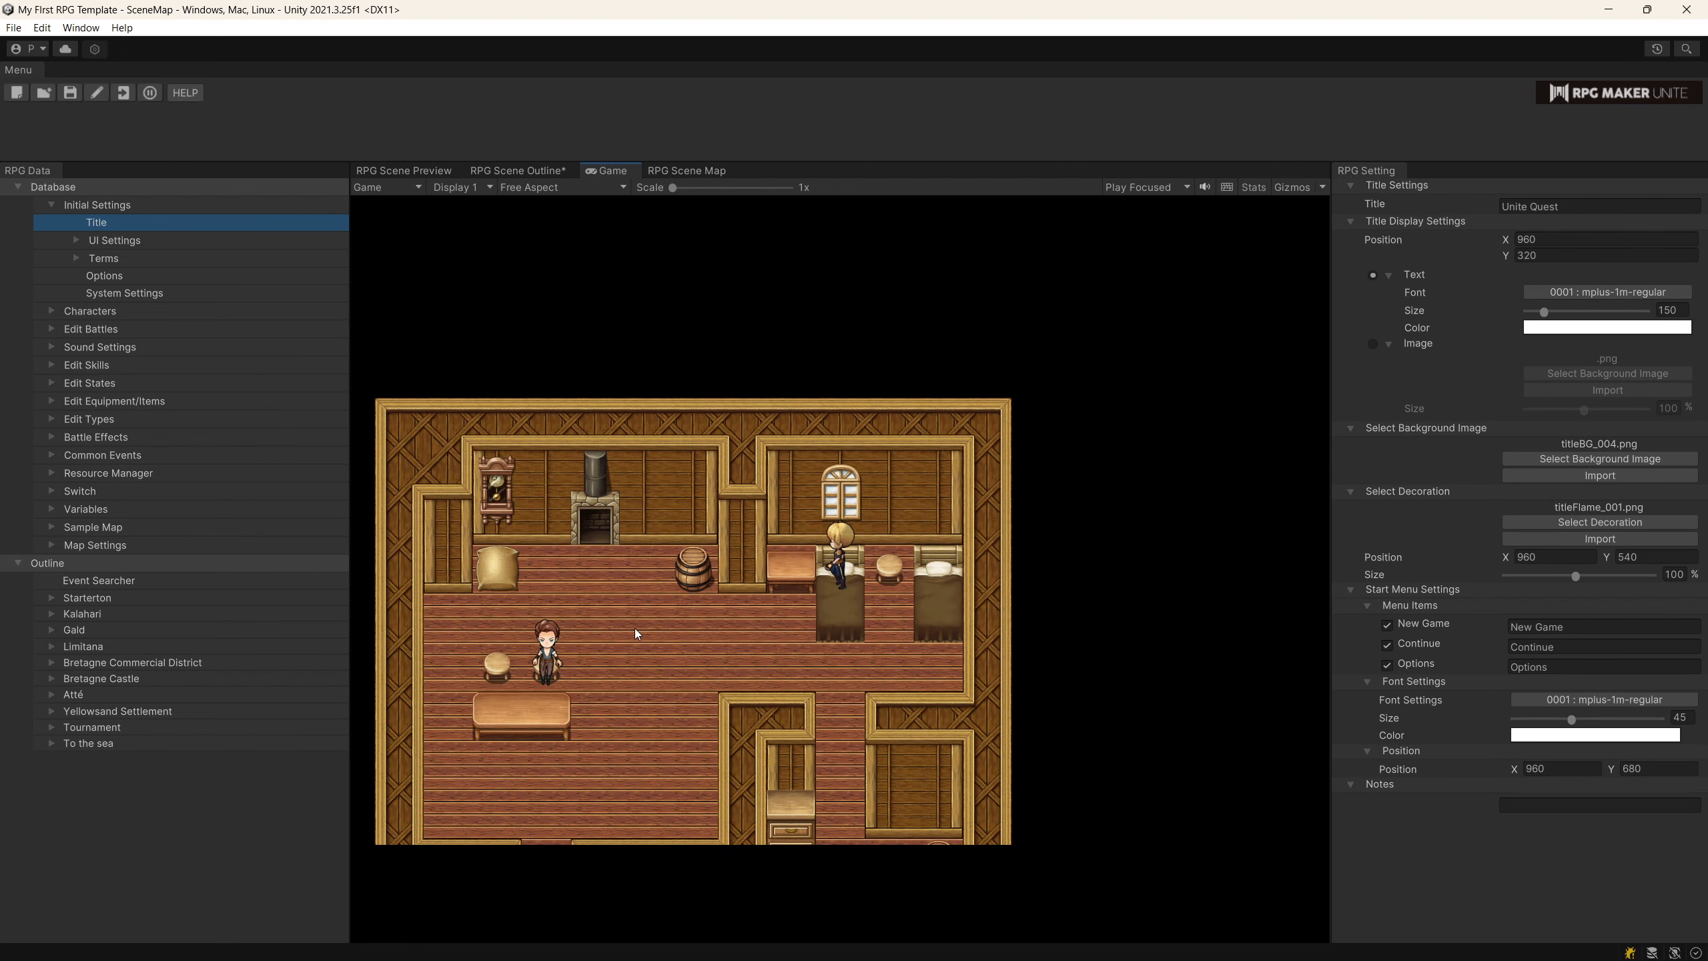
{"action": "left_click", "coordinate": [678, 609]}
{"action": "left_click", "coordinate": [674, 615]}
{"action": "left_click", "coordinate": [674, 612]}
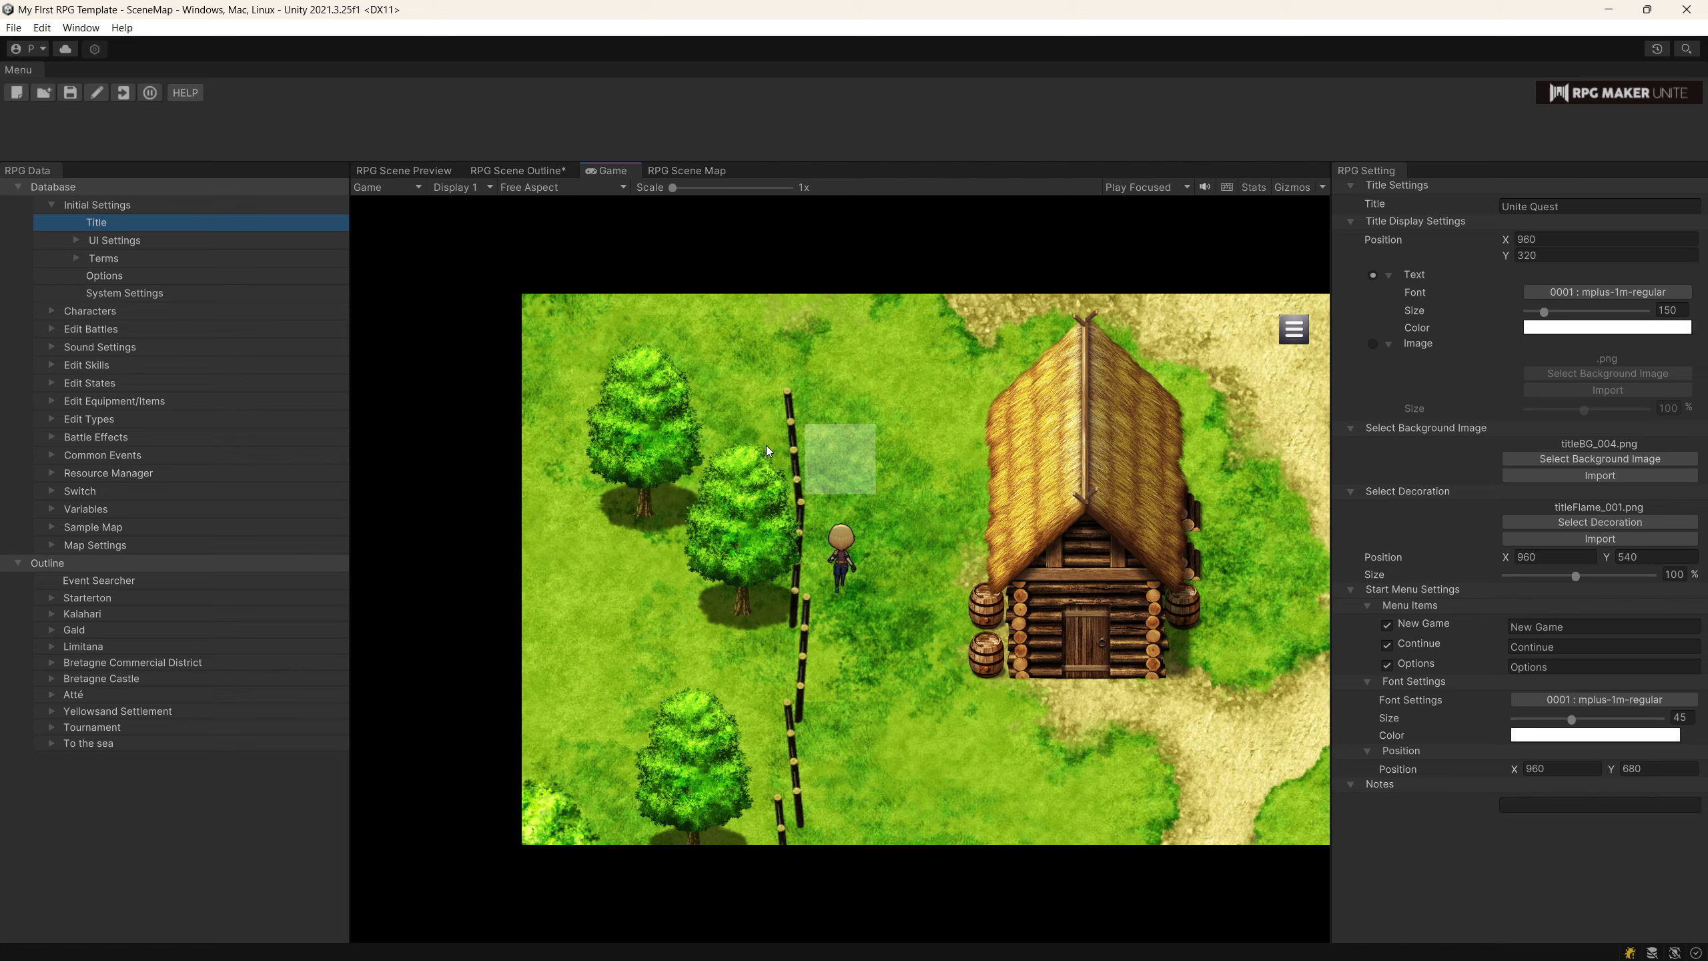
Walk outside into the Snake encounter, choose Fight and Attack, and target the Snake.
{"action": "left_click", "coordinate": [589, 385]}
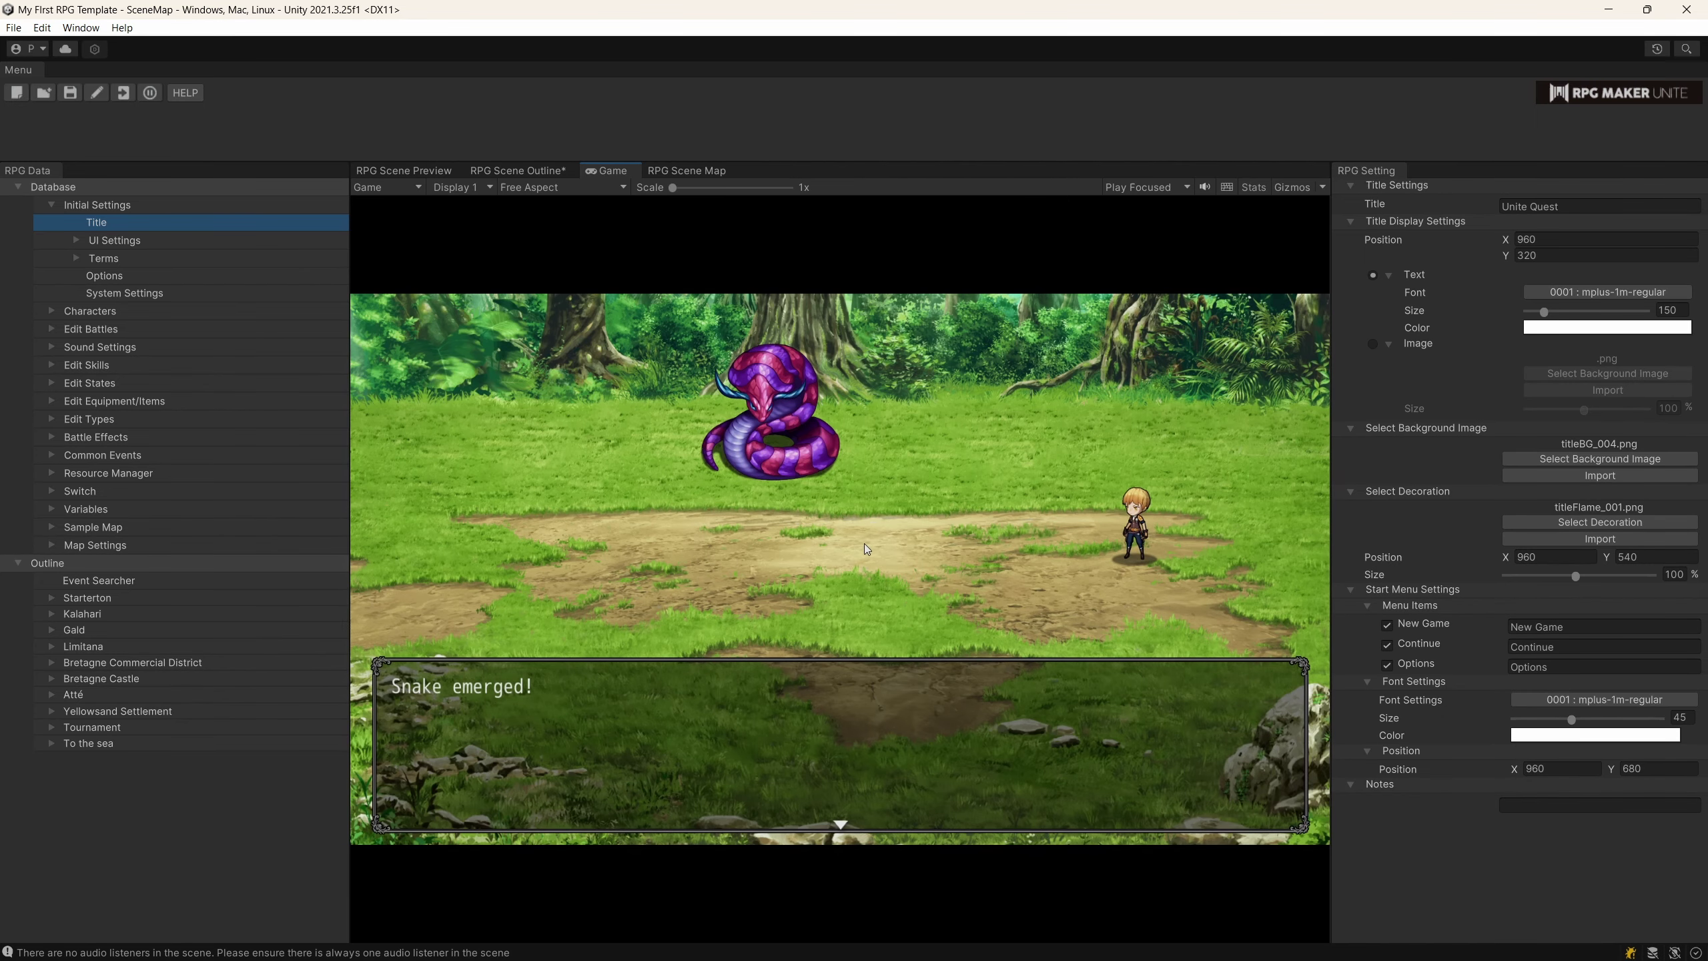
{"action": "left_click", "coordinate": [865, 544]}
{"action": "left_click", "coordinate": [1170, 688]}
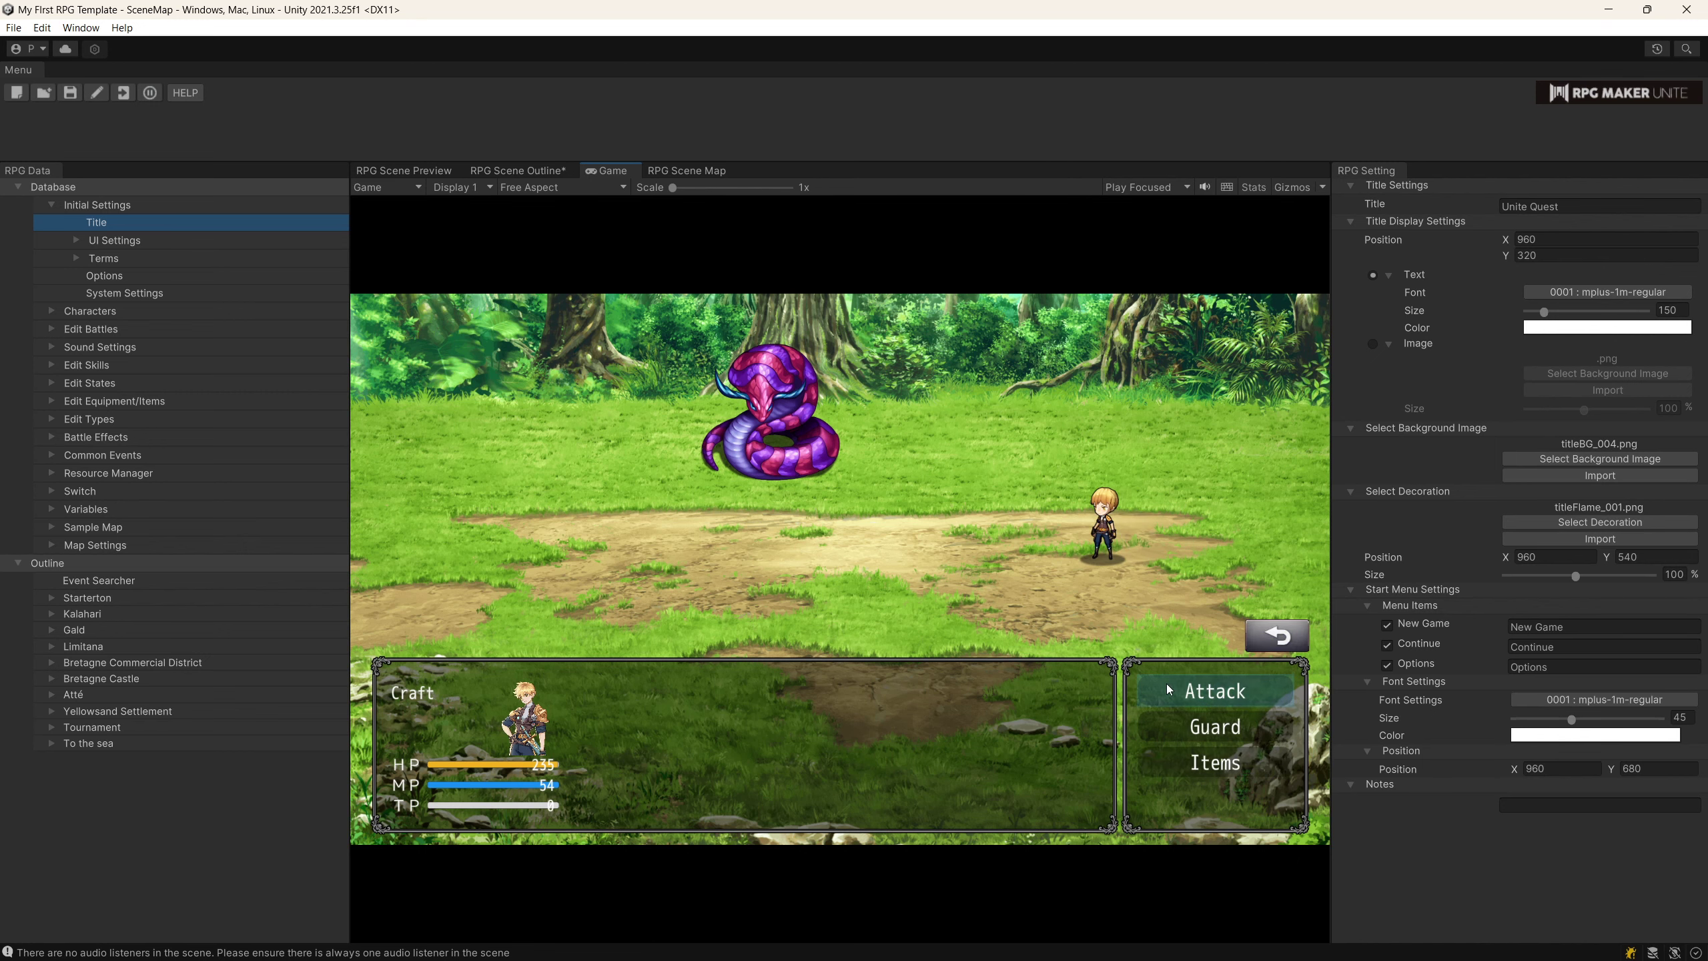
{"action": "left_click", "coordinate": [1192, 691]}
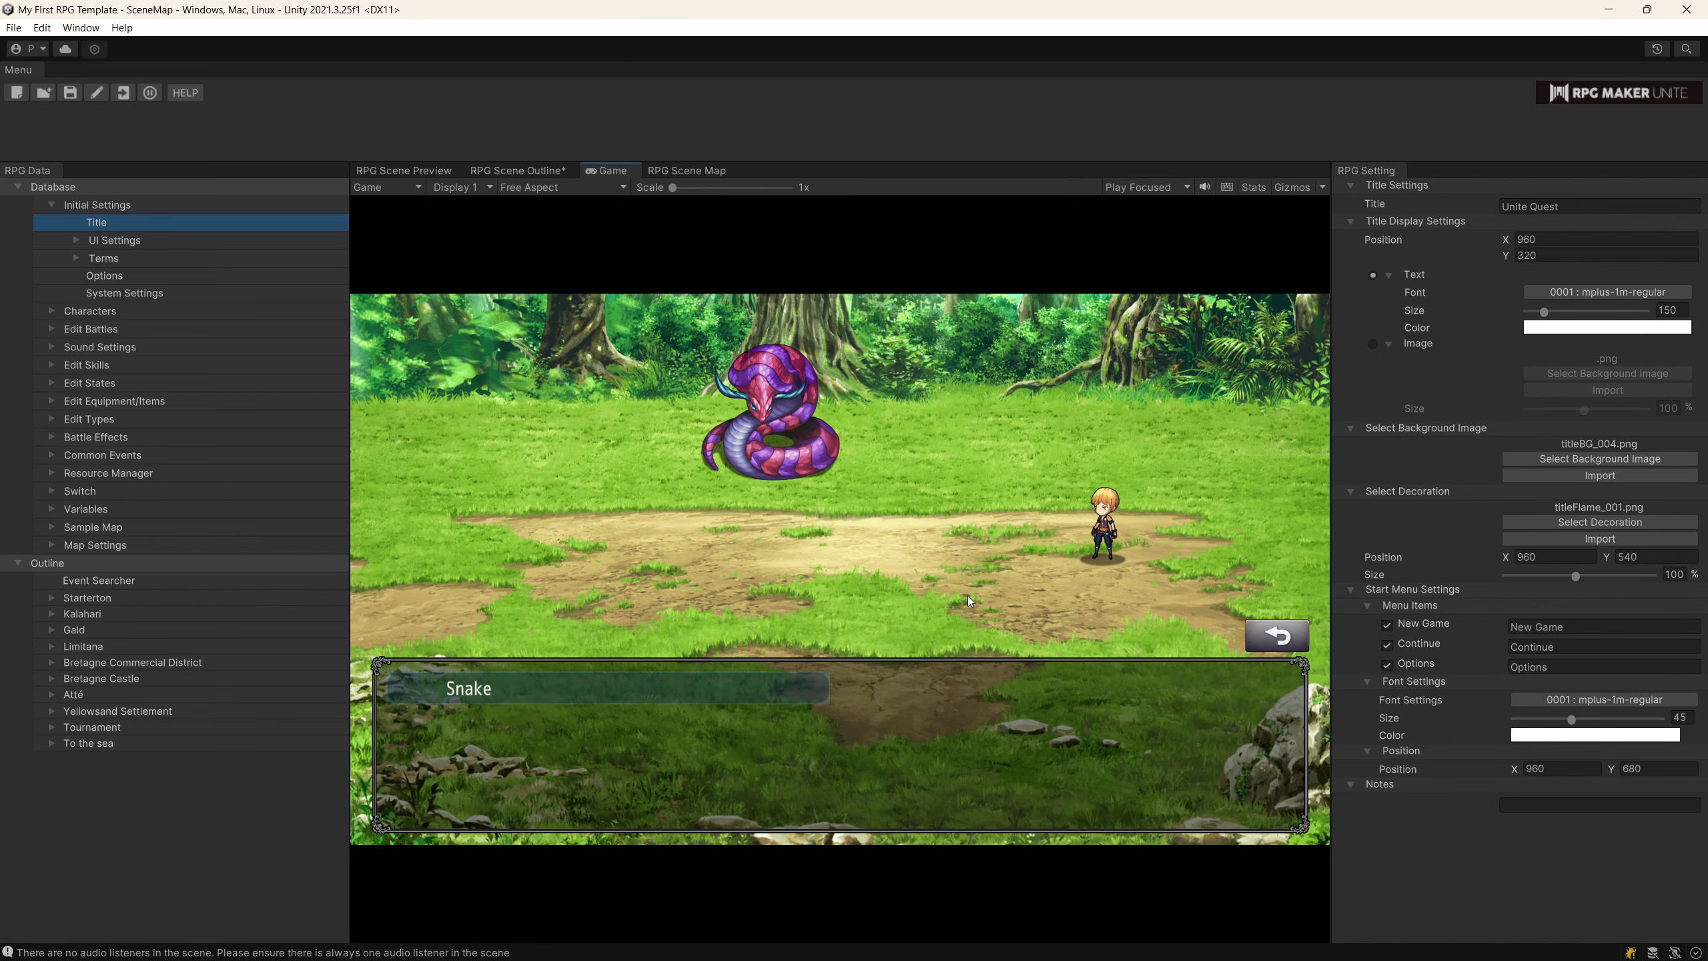
{"action": "left_click", "coordinate": [533, 673]}
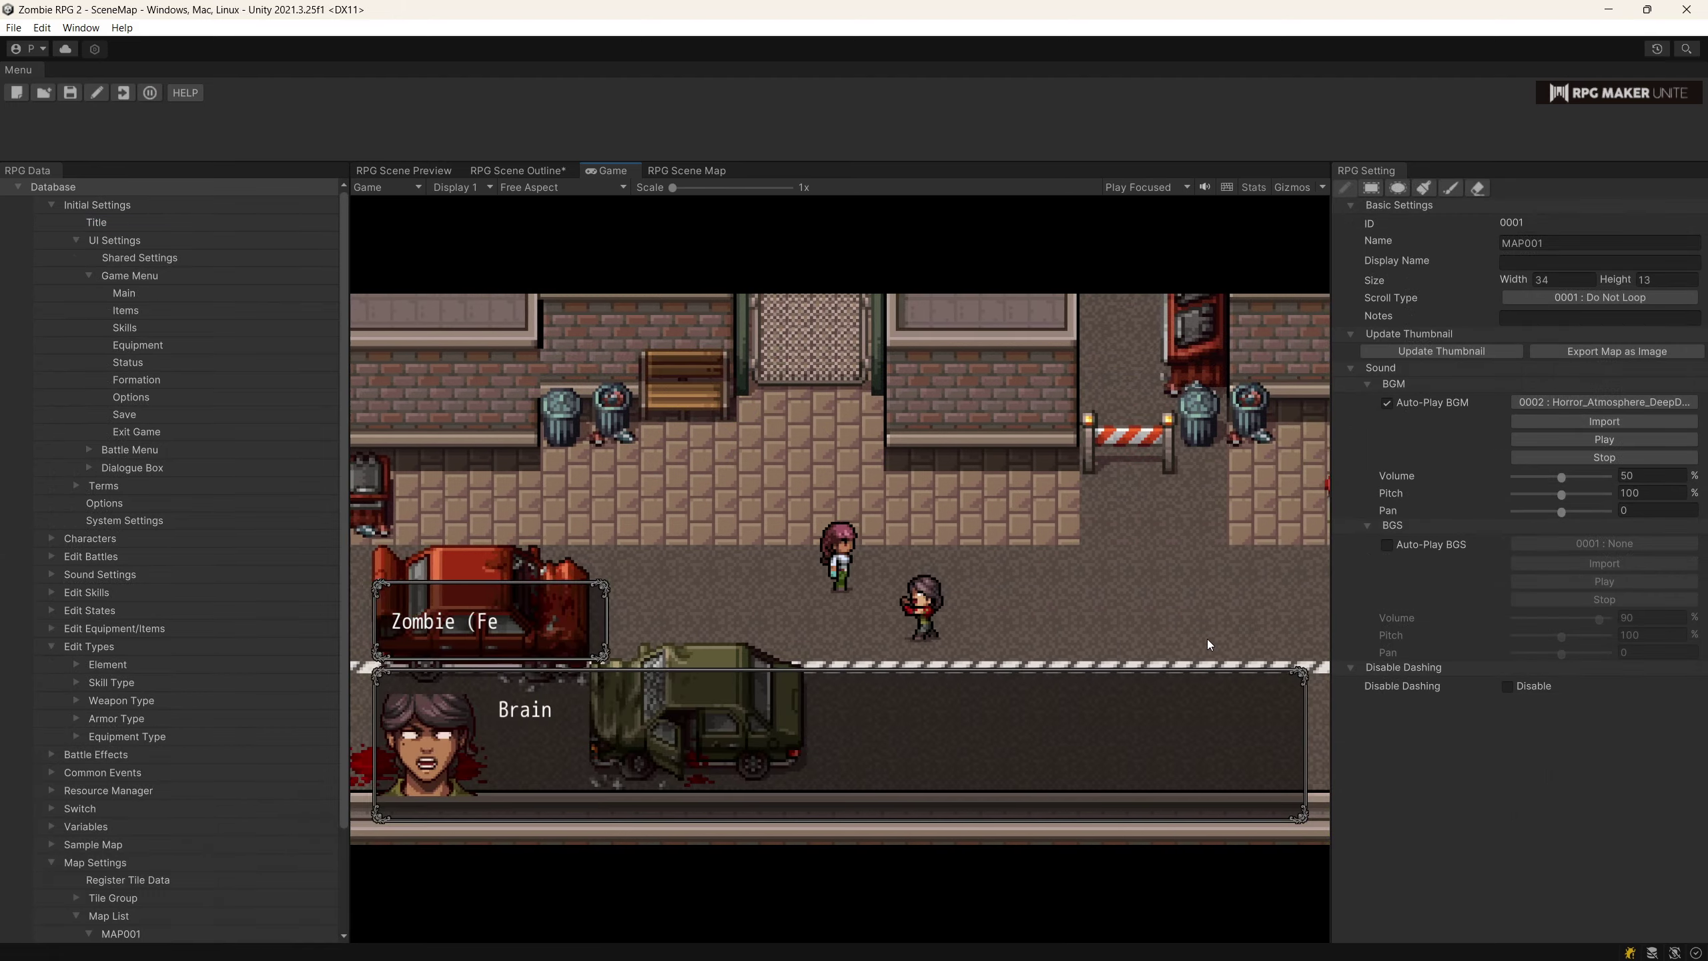
{"action": "left_click", "coordinate": [786, 695]}
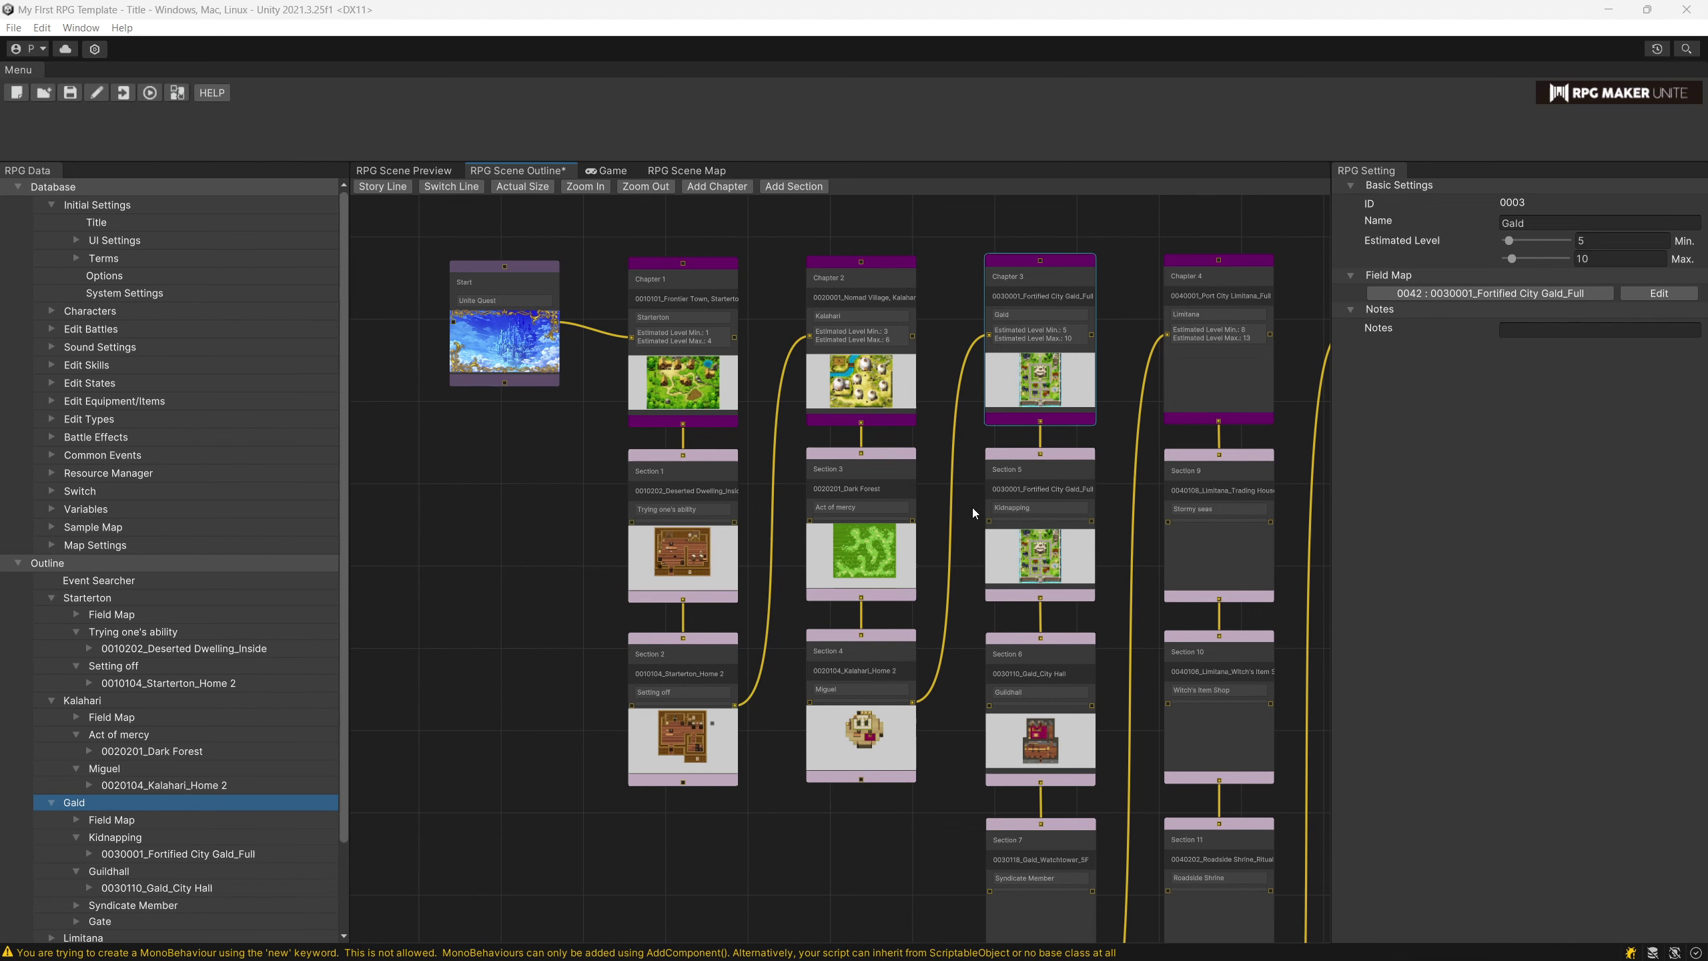
Zoom the story-line graph out and back in to read the Starterton, Kalahari and Gald chapters.
{"action": "scroll", "coordinate": [878, 564], "scroll_direction": "down", "scroll_amount": 1}
{"action": "scroll", "coordinate": [780, 478], "scroll_direction": "up", "scroll_amount": 2}
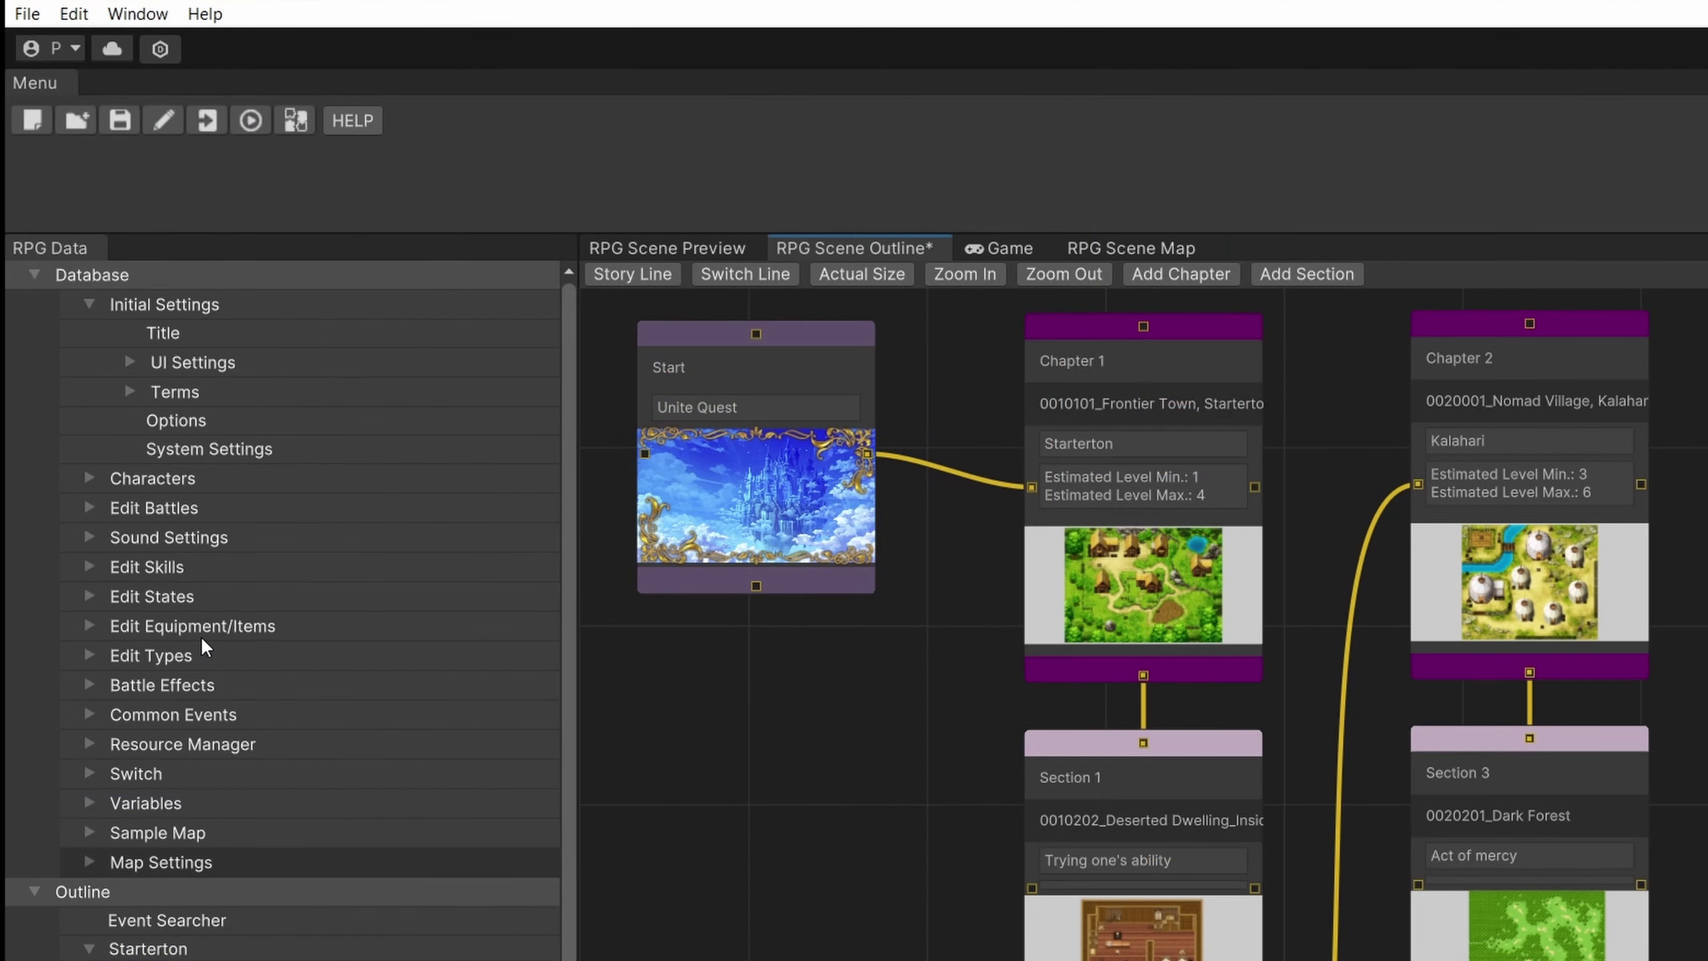
Show the Goblin enemy's settings under Edit Battles > Enemies and dock that panel beside the data tree.
{"action": "left_click", "coordinate": [200, 633]}
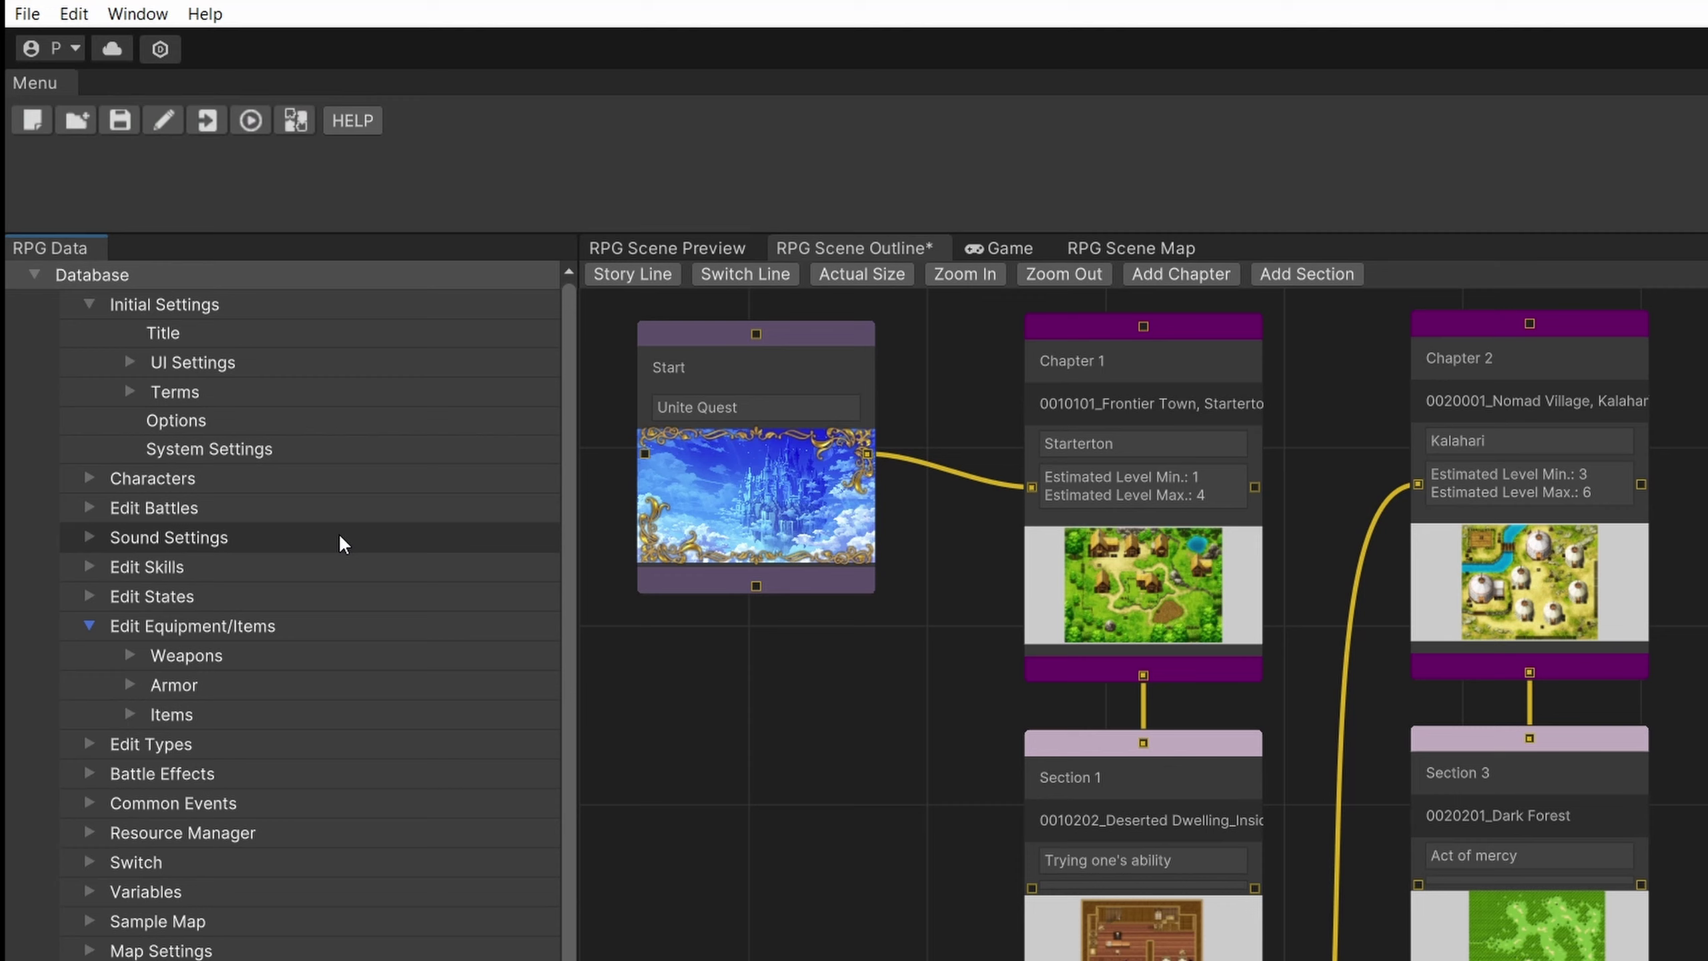
{"action": "left_click", "coordinate": [89, 503]}
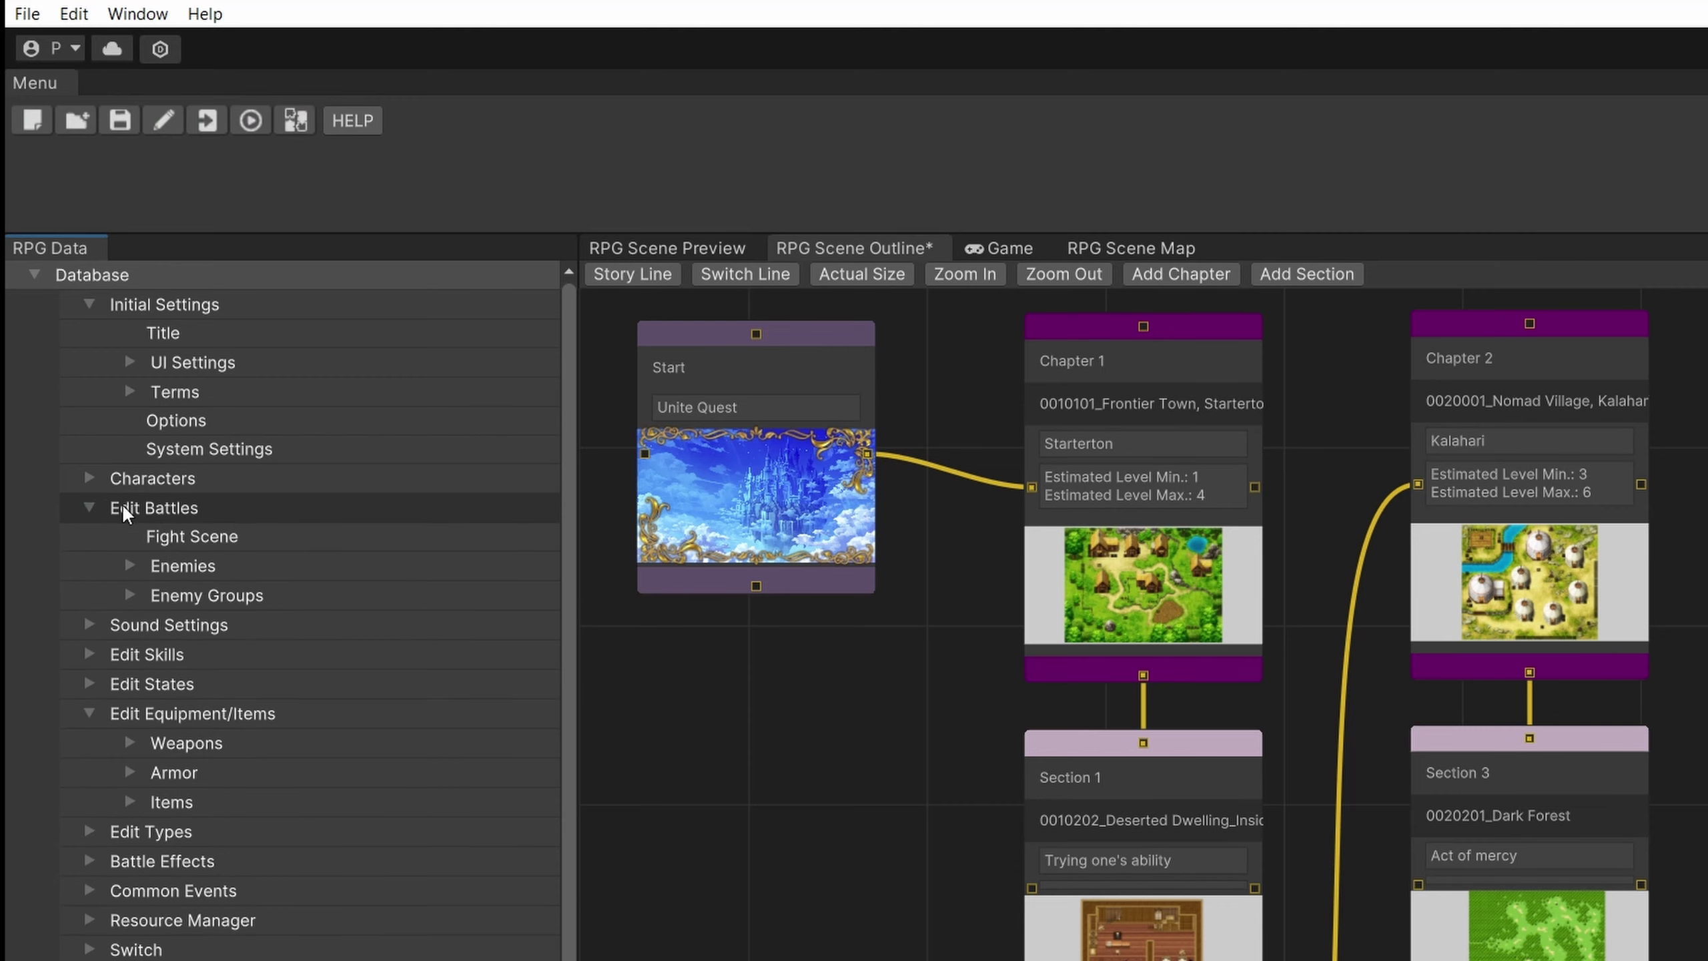
{"action": "left_click", "coordinate": [129, 568]}
{"action": "left_click", "coordinate": [201, 592]}
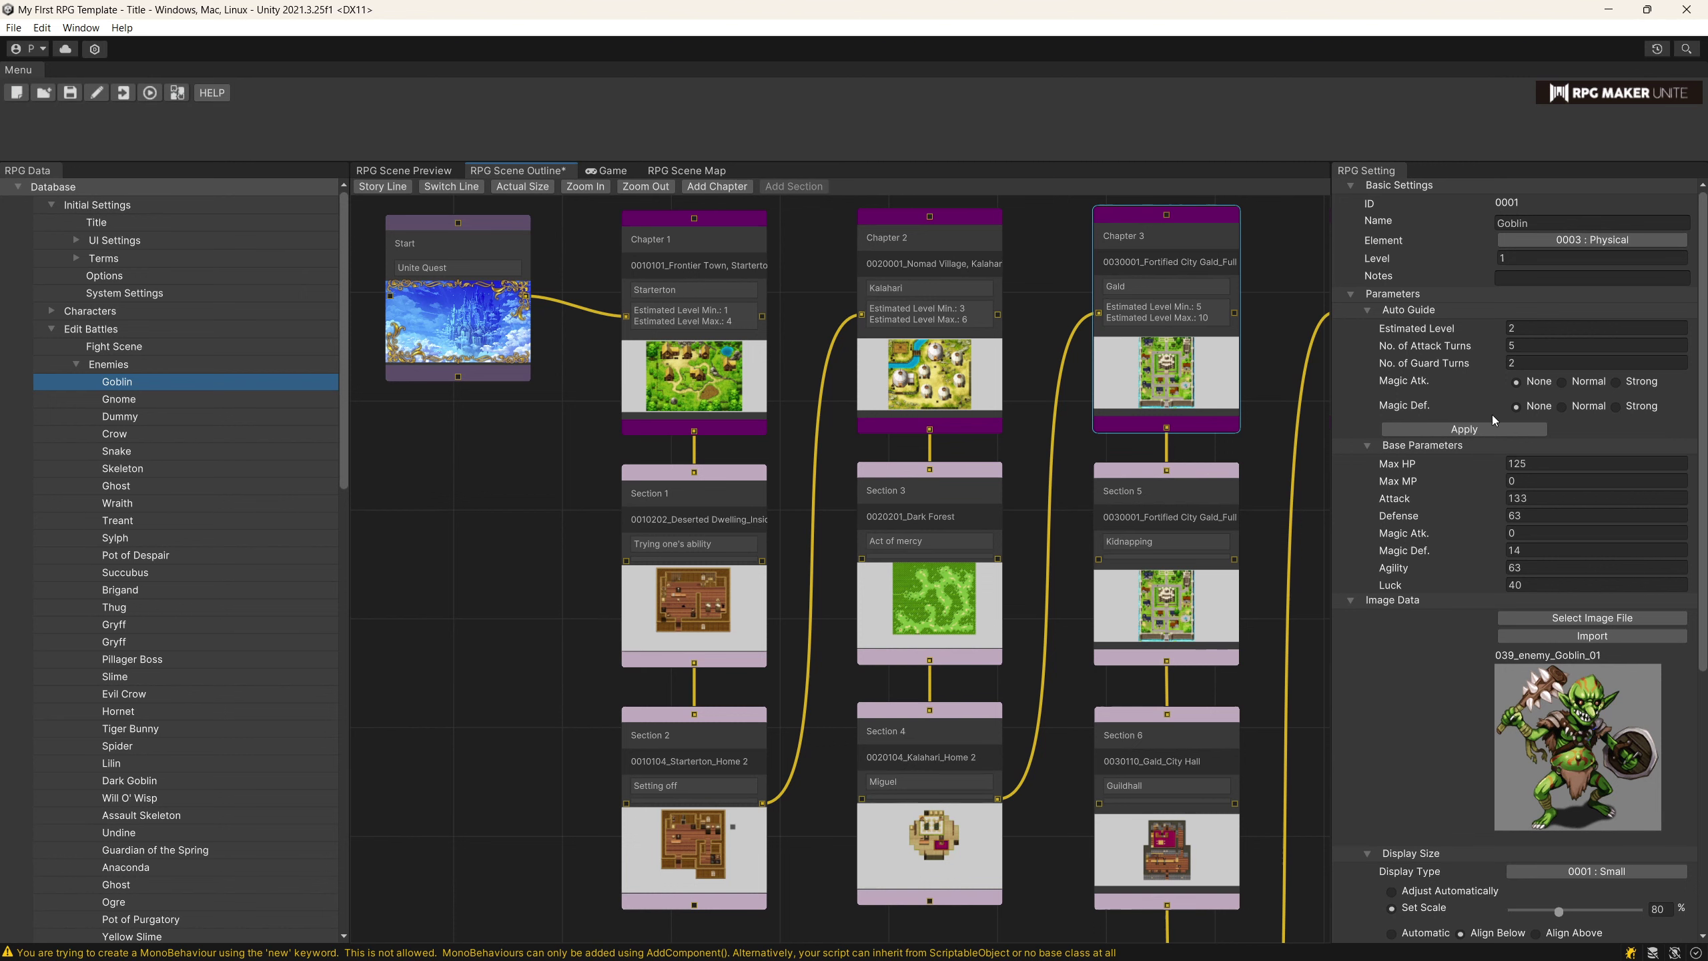
{"action": "left_click_drag", "start_coordinate": [1370, 173], "coordinate": [387, 312]}
Expand Starterton's Field Map to reveal Edit Map, Edit Battle and Event.
{"action": "scroll", "coordinate": [431, 789], "scroll_direction": "down", "scroll_amount": 5}
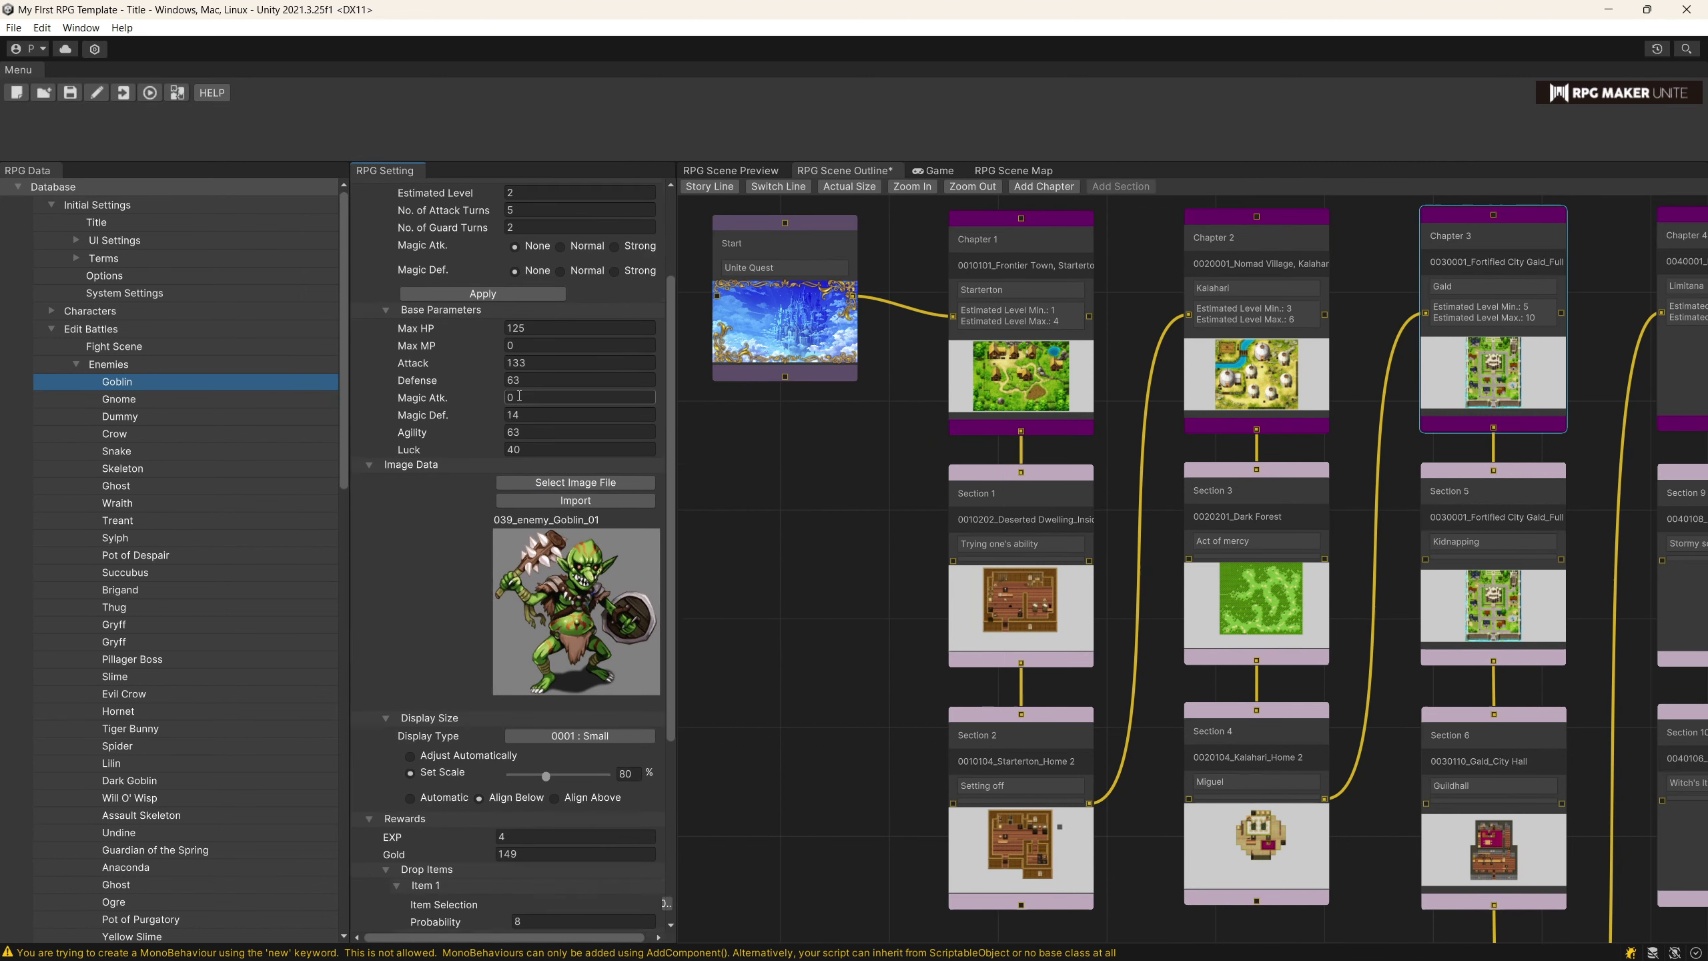
{"action": "scroll", "coordinate": [205, 700], "scroll_direction": "down", "scroll_amount": 10}
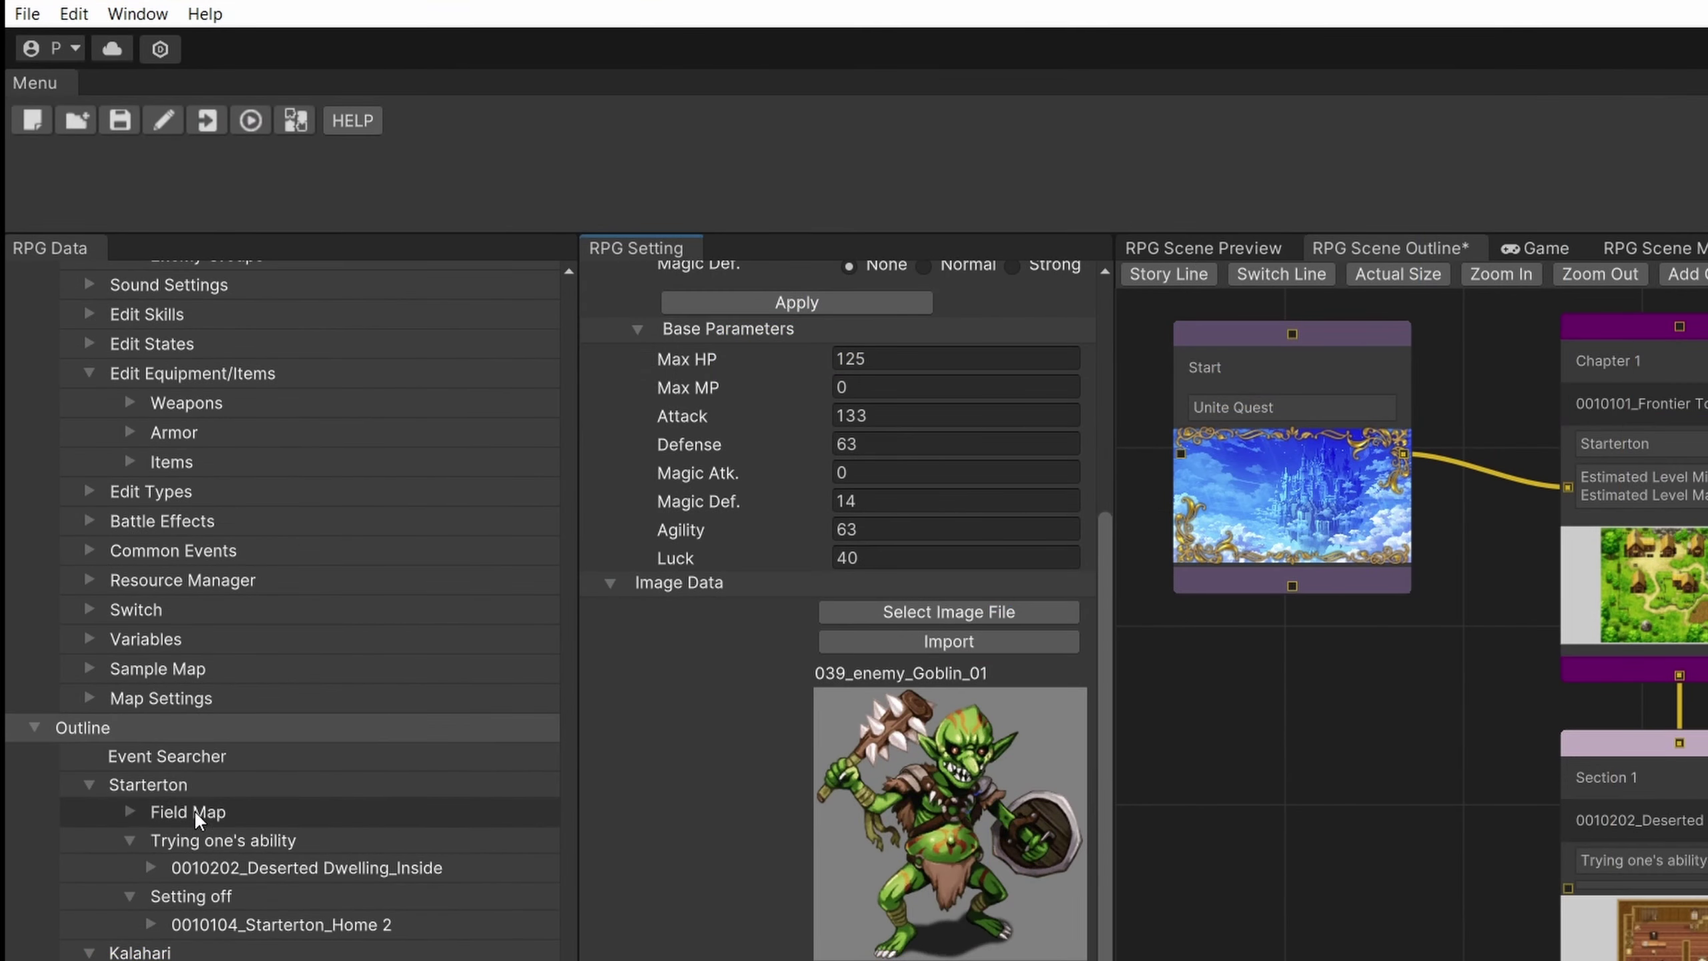
{"action": "left_click", "coordinate": [131, 811]}
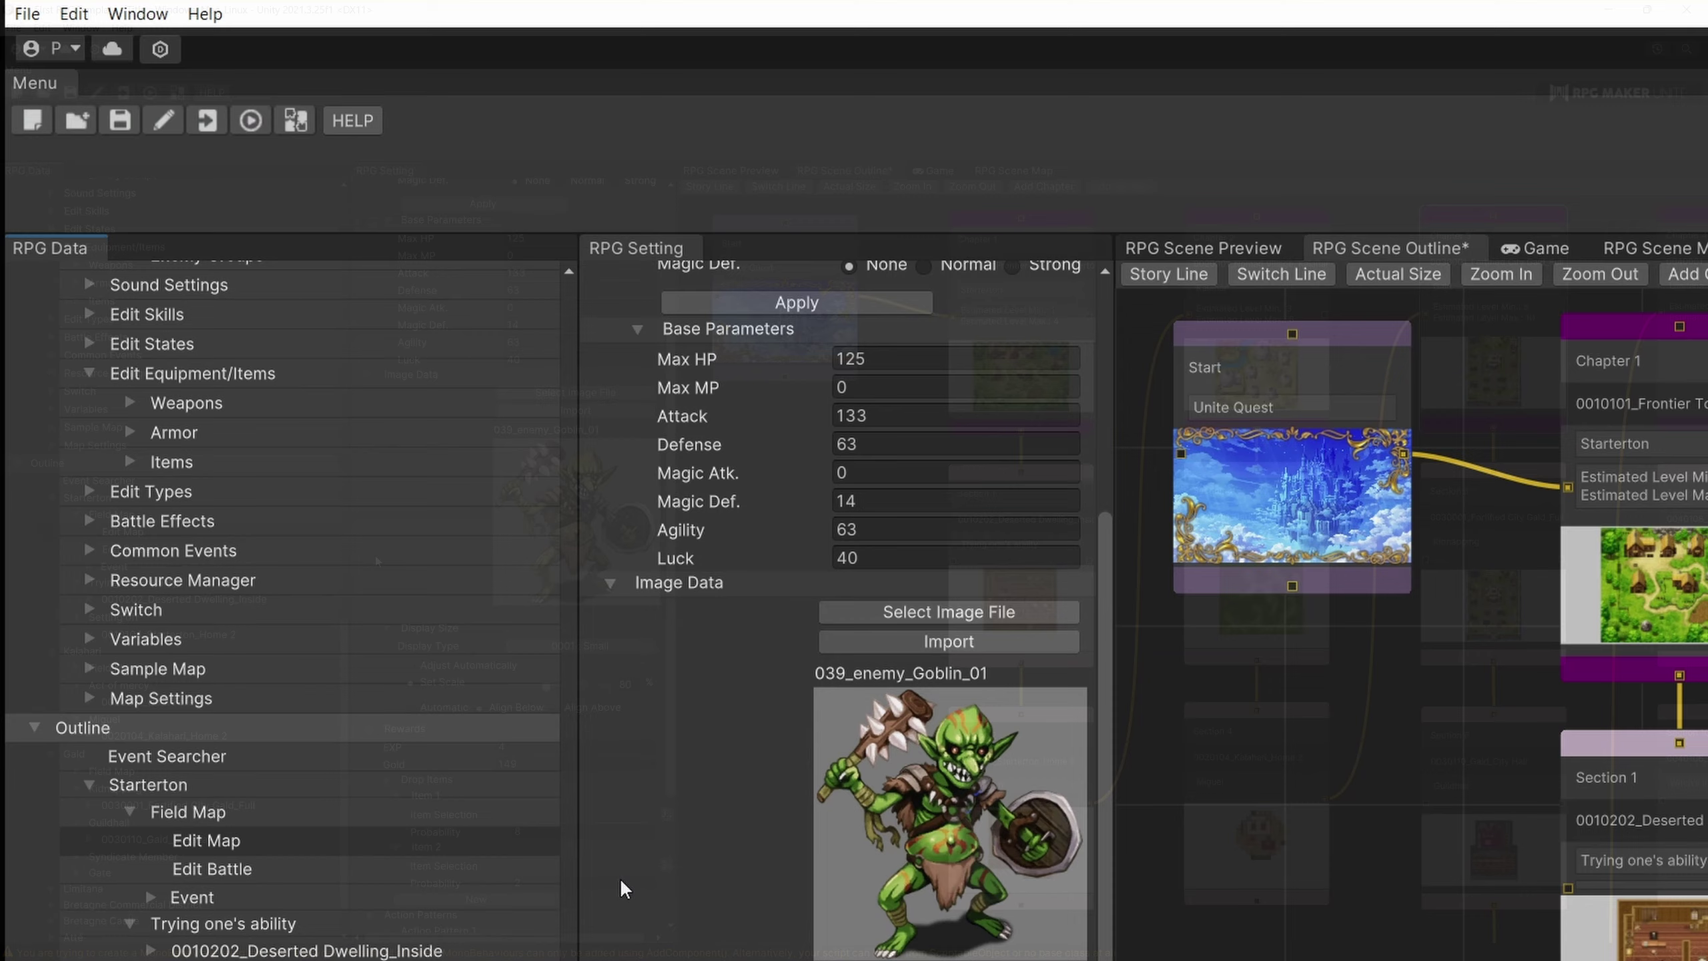
Set Facing Down animation frames to 1, then back to 6, with Animation Speed 80.
{"action": "left_click", "coordinate": [122, 532]}
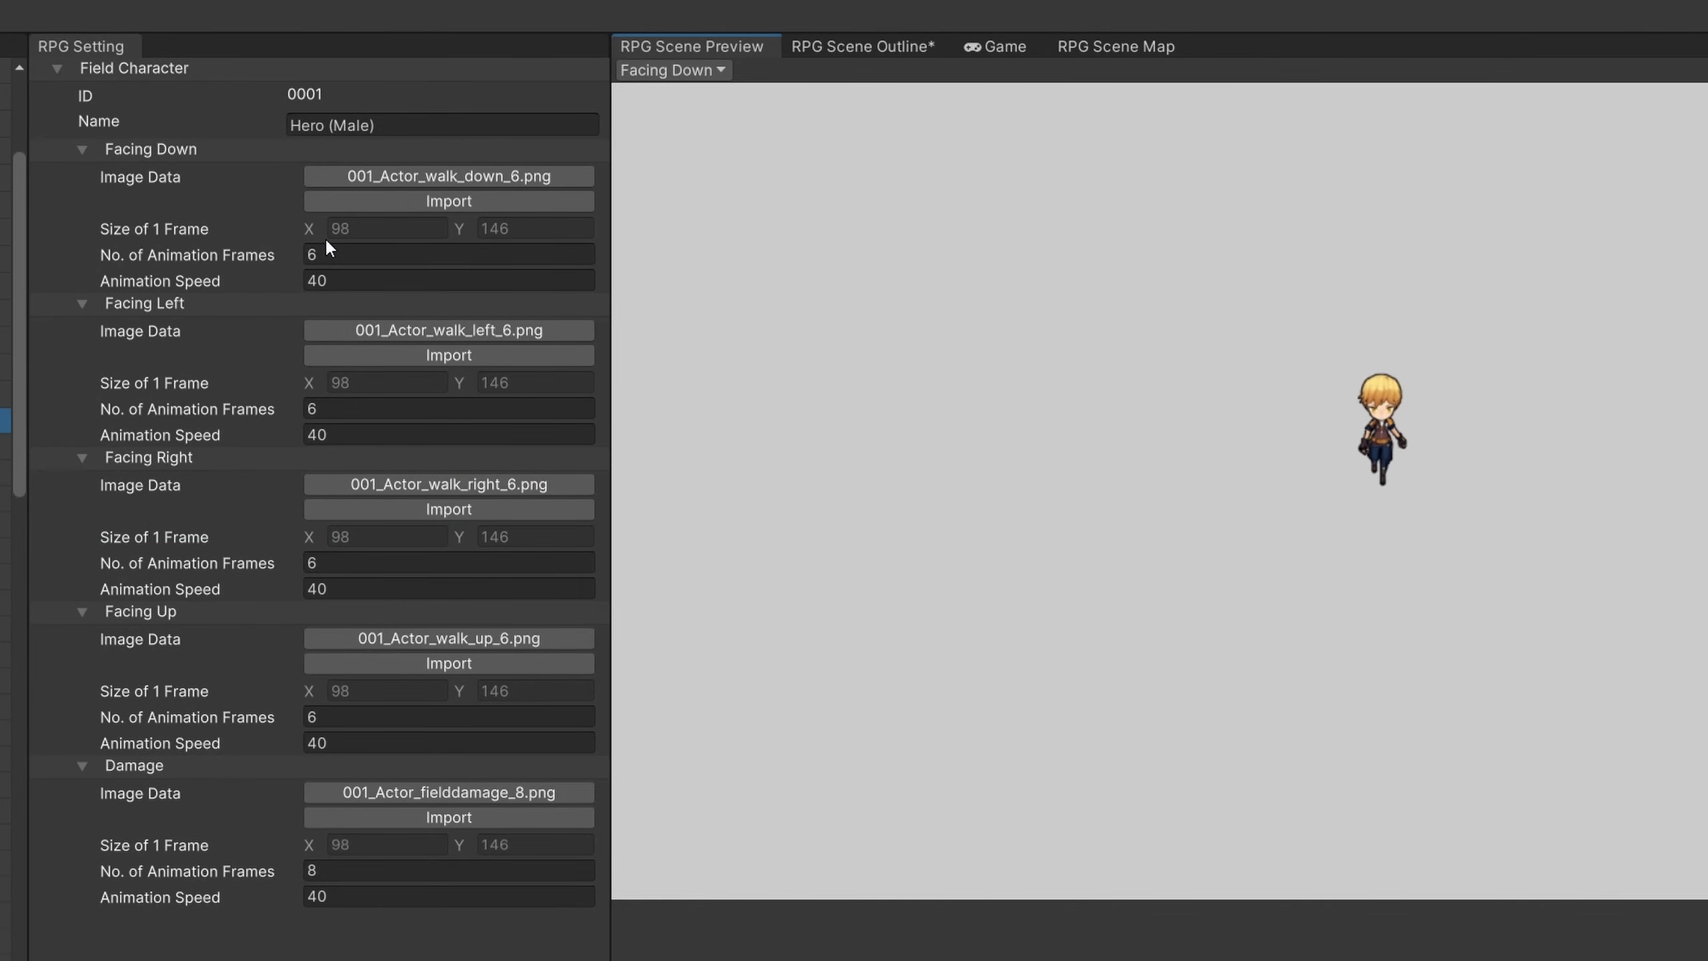
{"action": "left_click", "coordinate": [343, 257]}
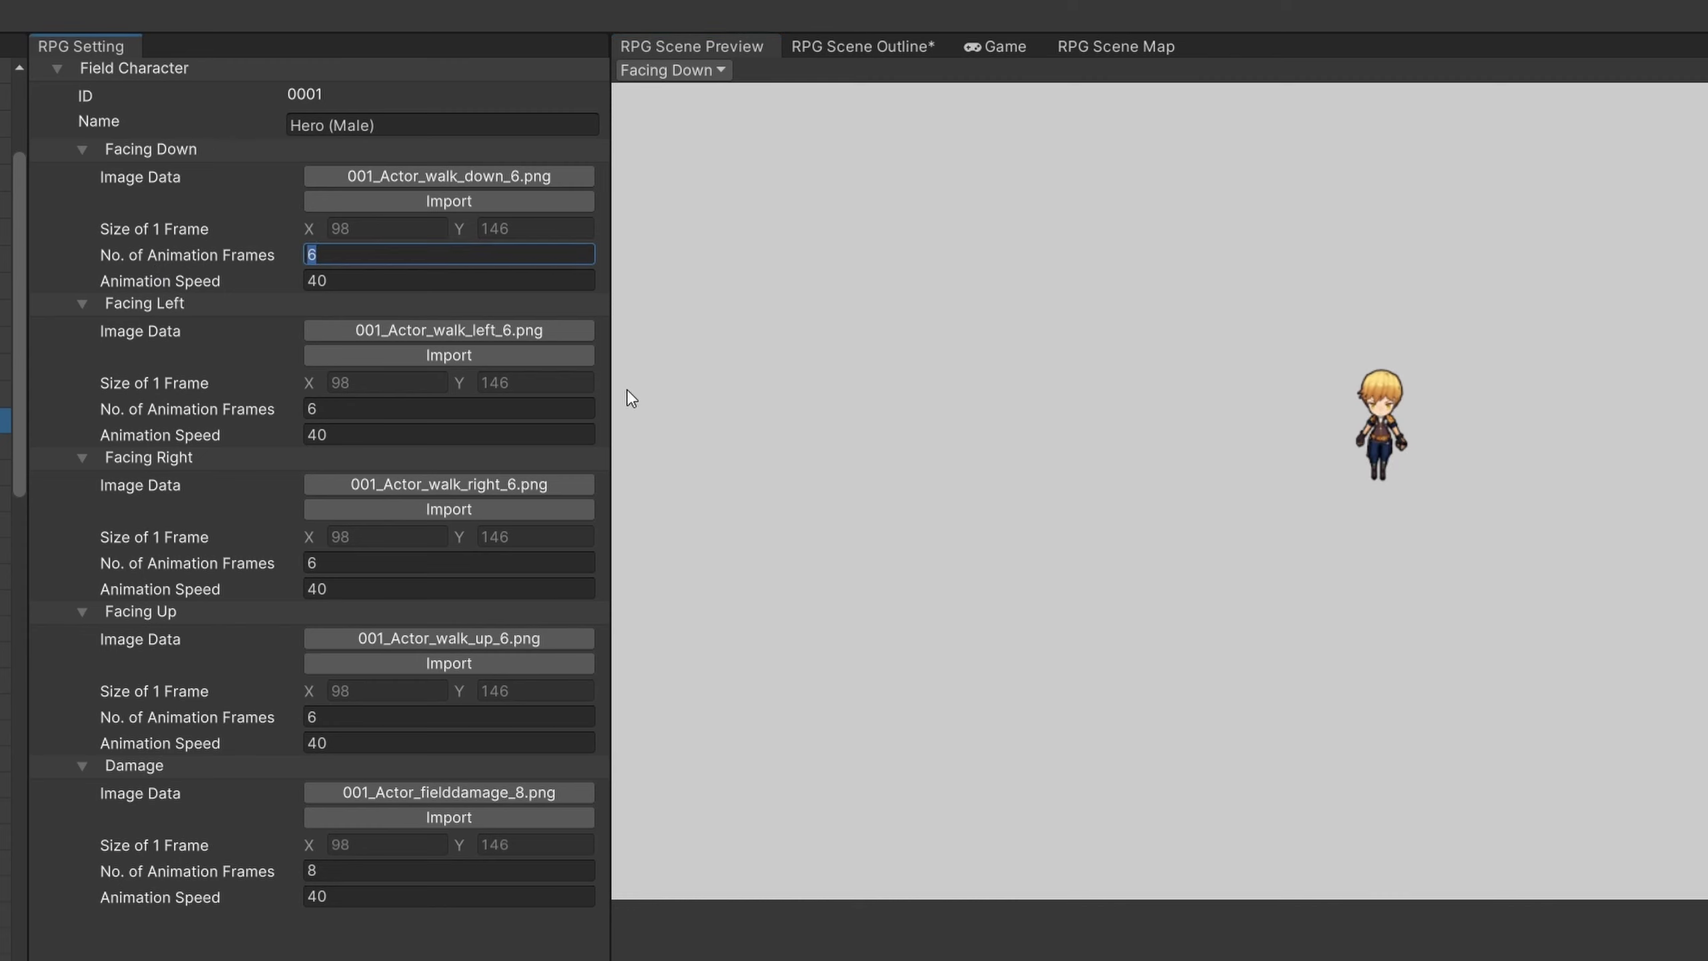
{"action": "type", "text": "1"}
{"action": "key", "text": "Tab"}
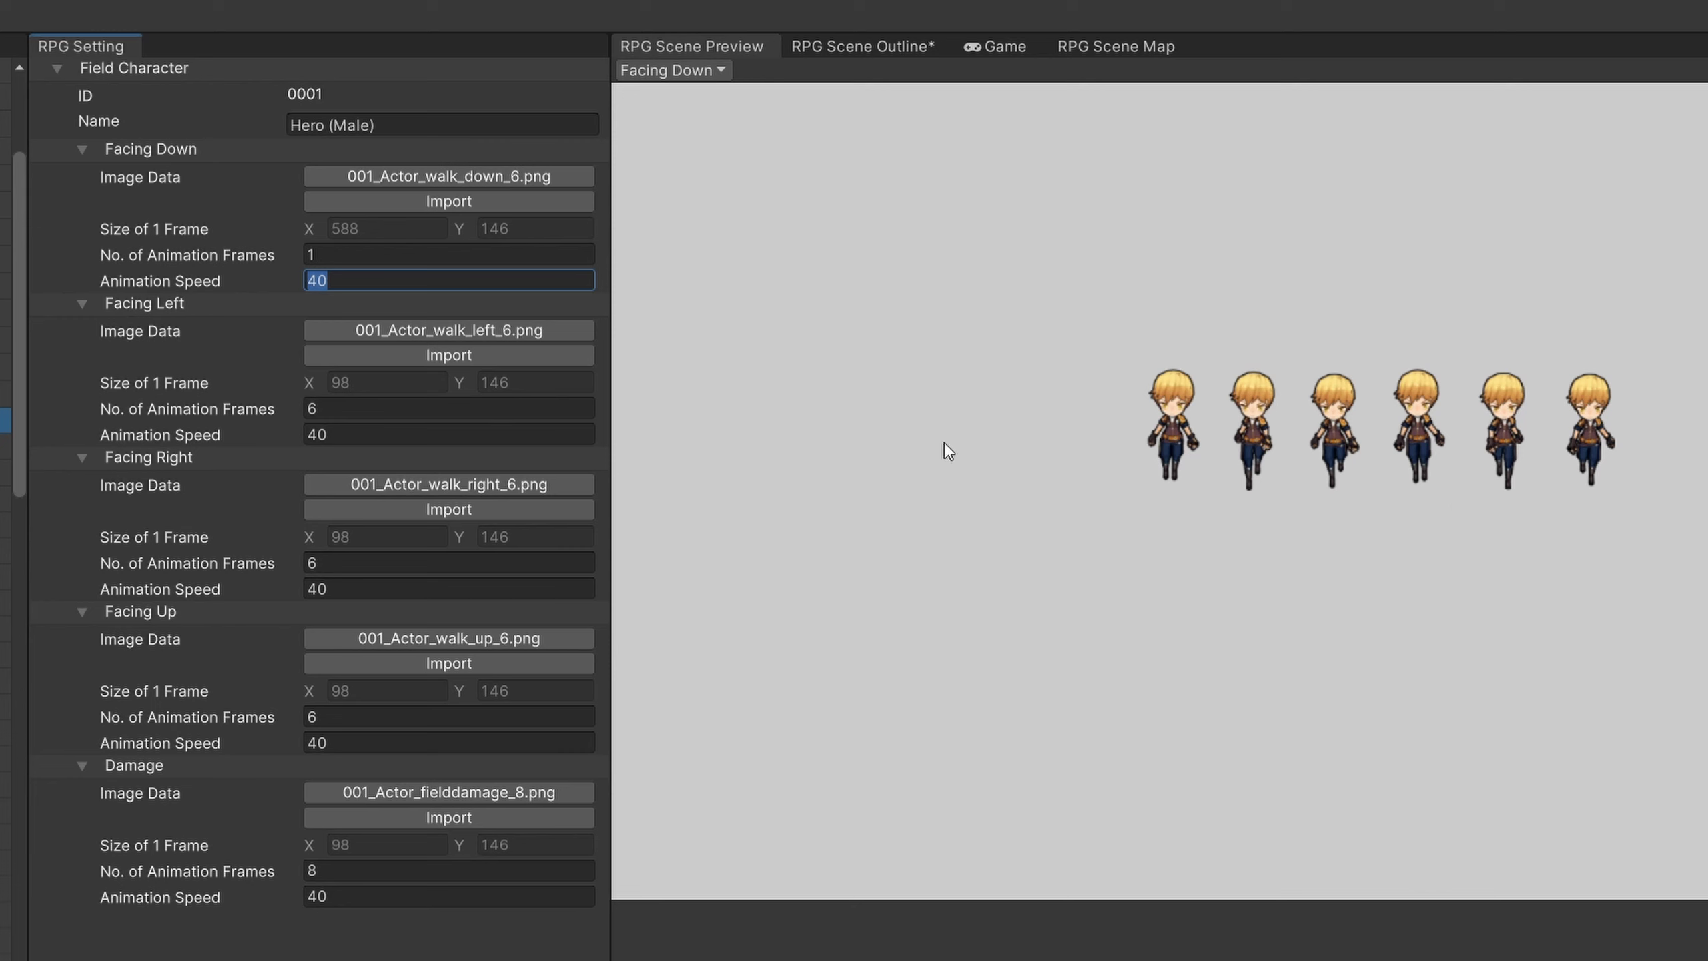
{"action": "left_click", "coordinate": [344, 256]}
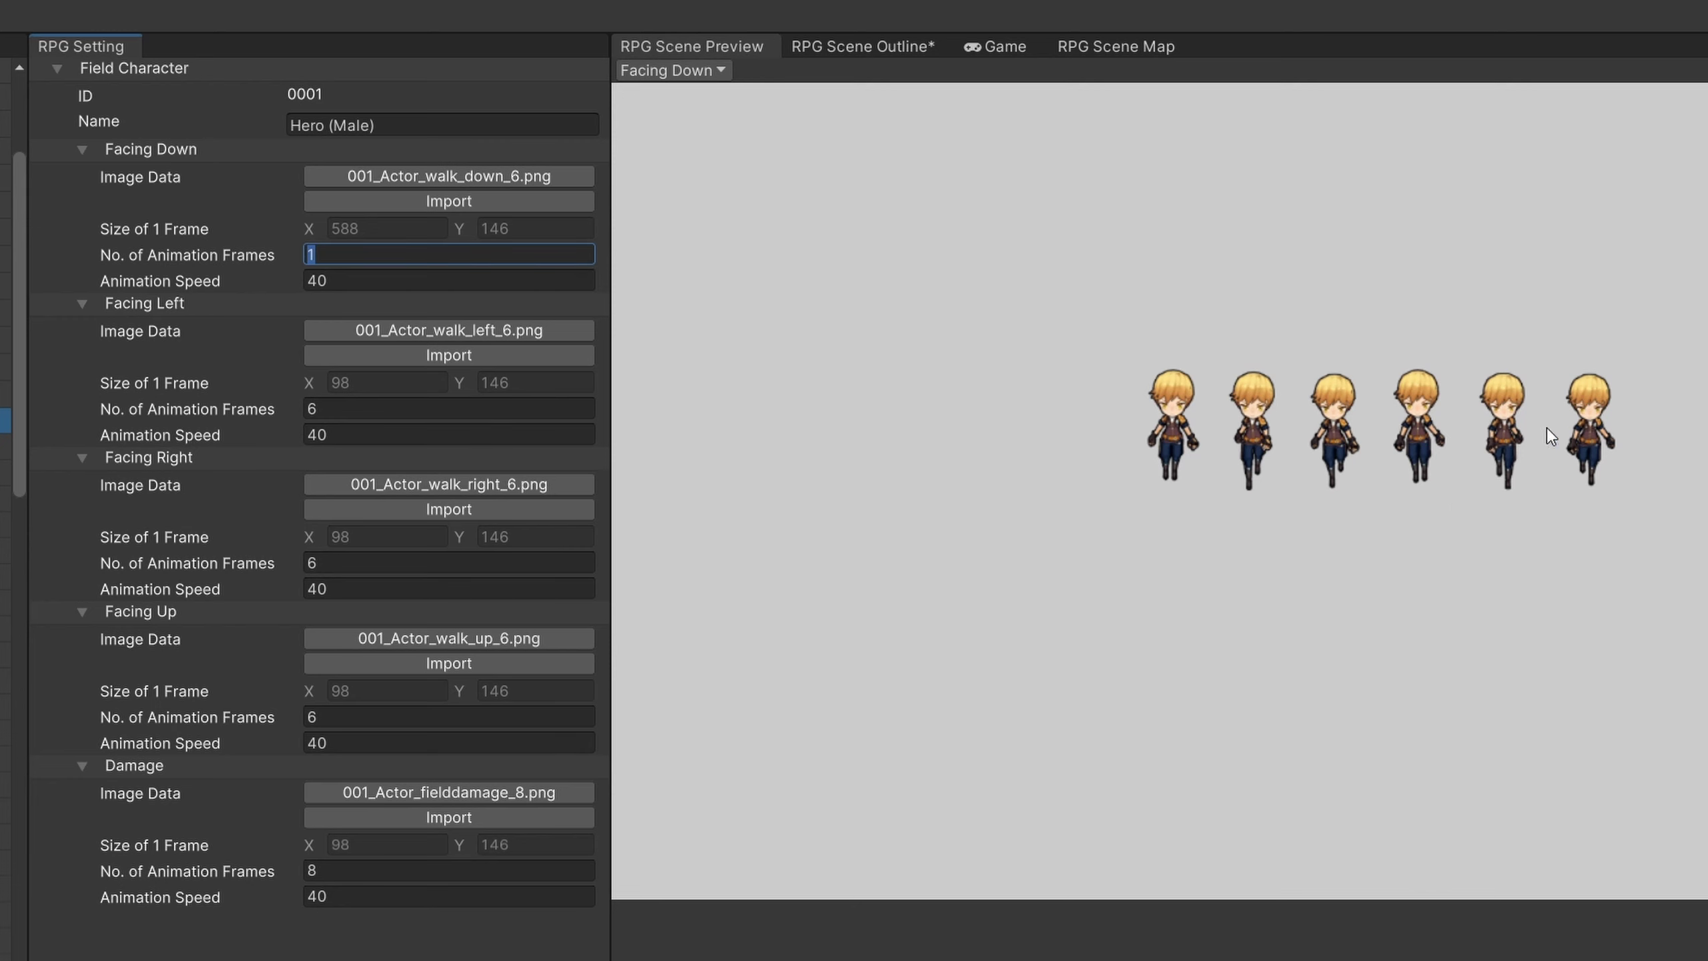
{"action": "type", "text": "6"}
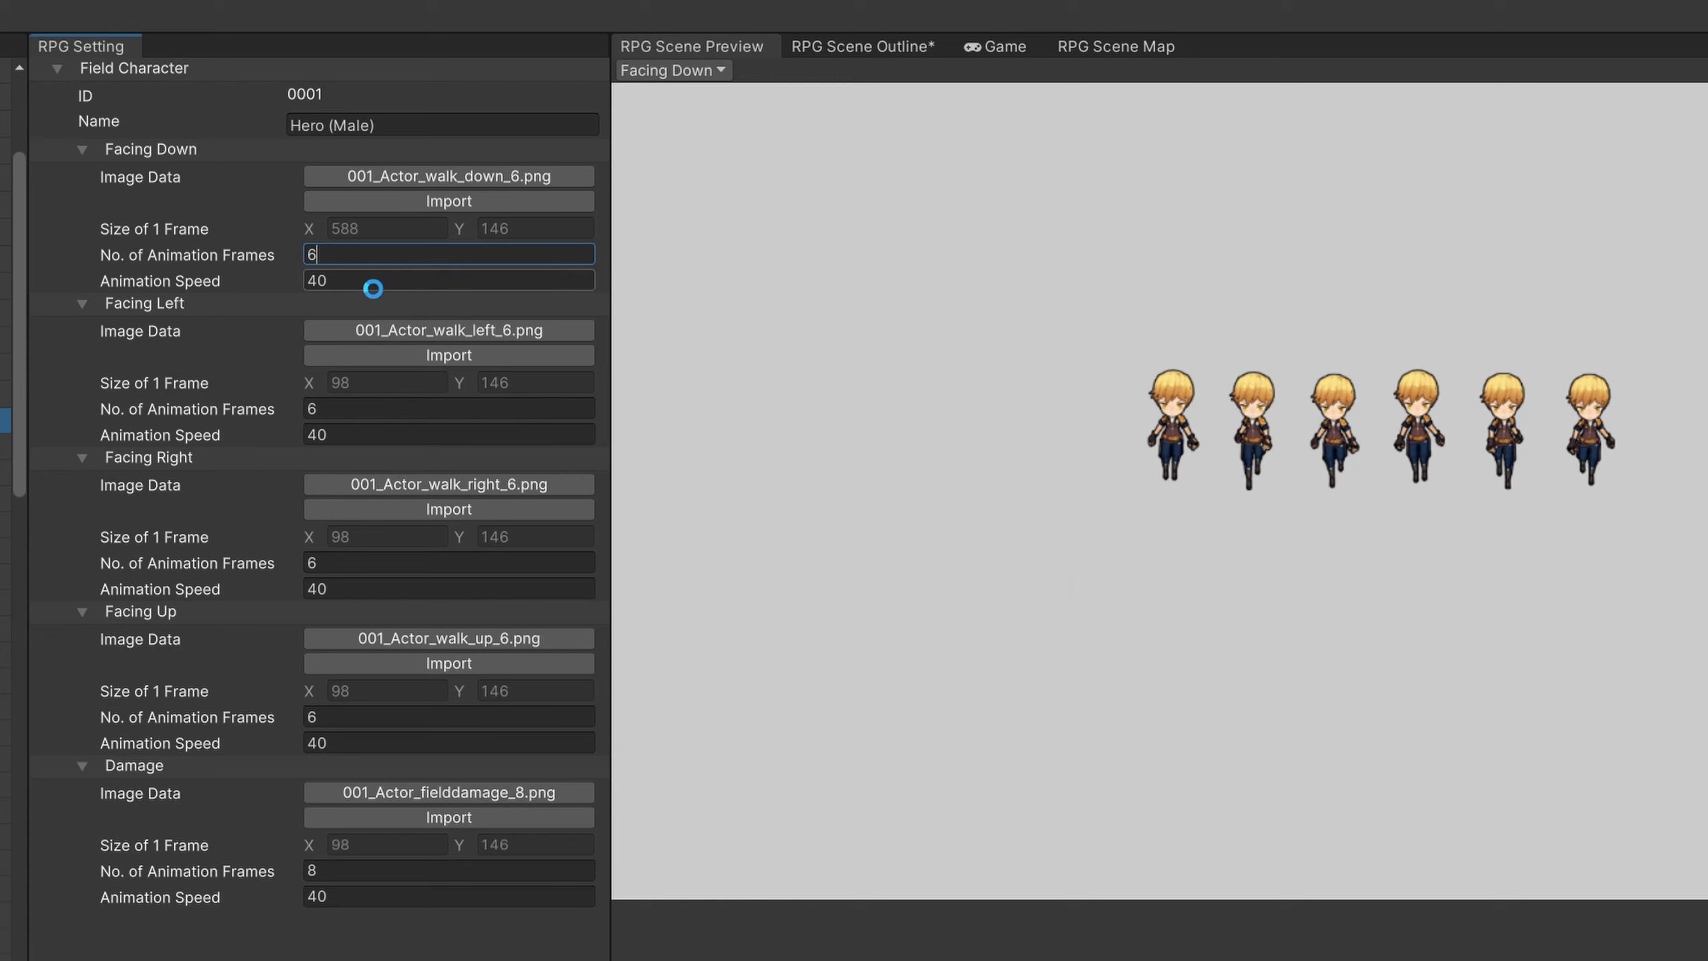
{"action": "key", "text": "Tab"}
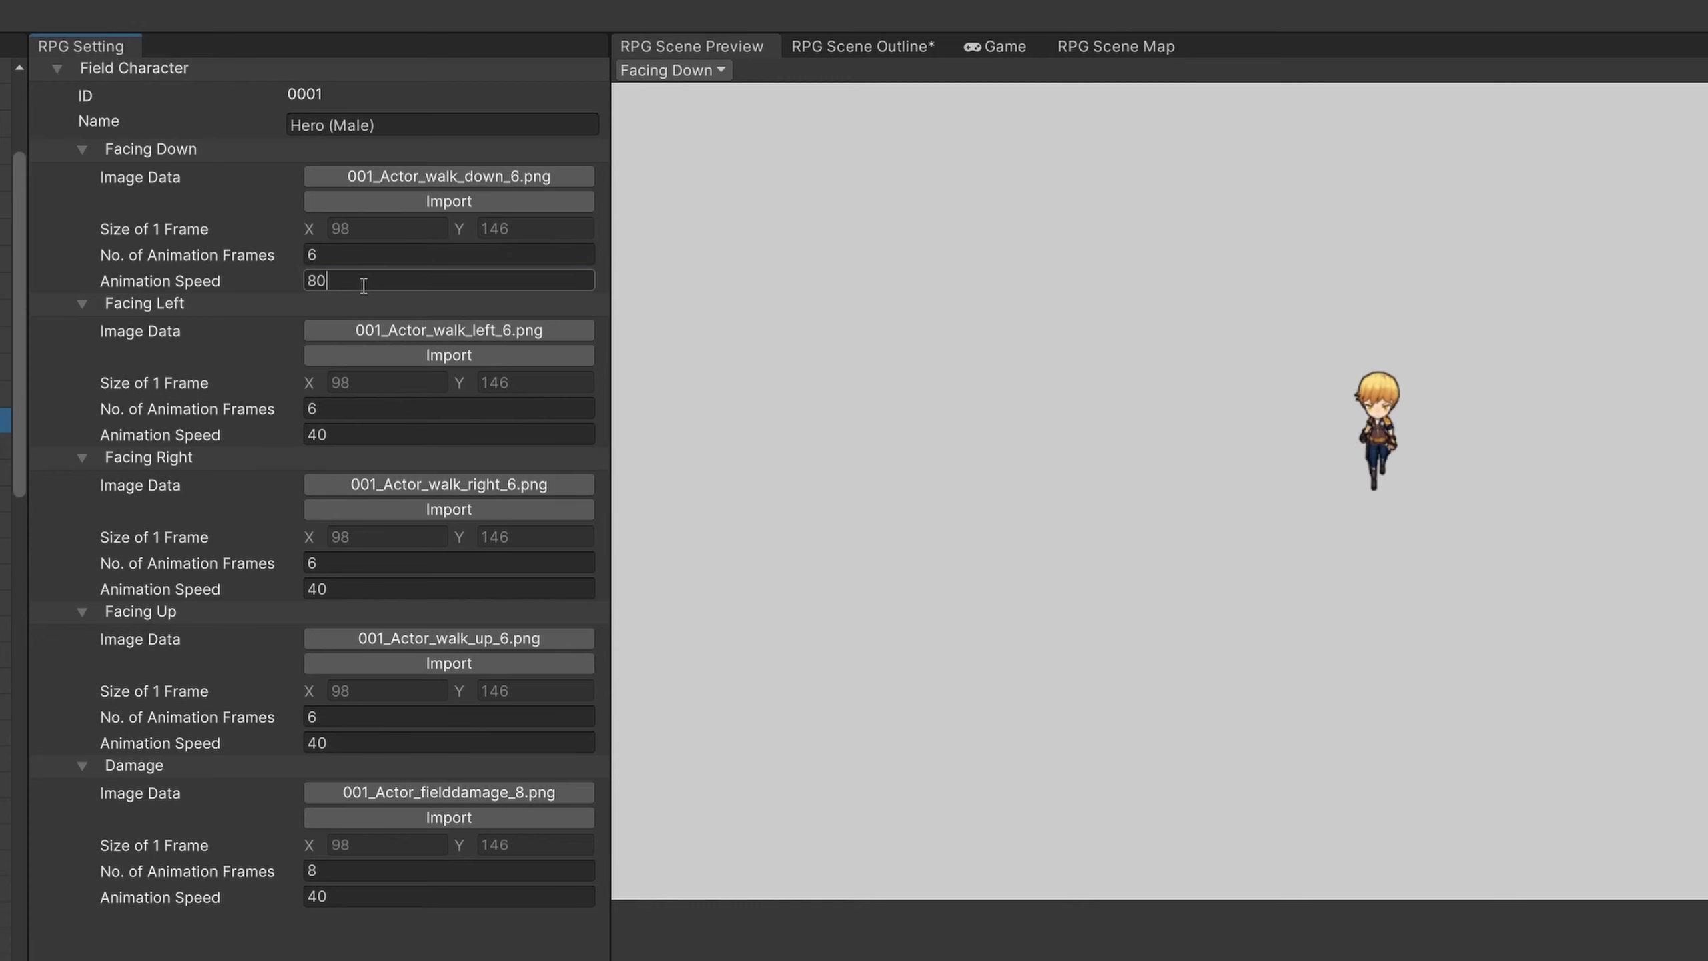
{"action": "key", "text": "Return"}
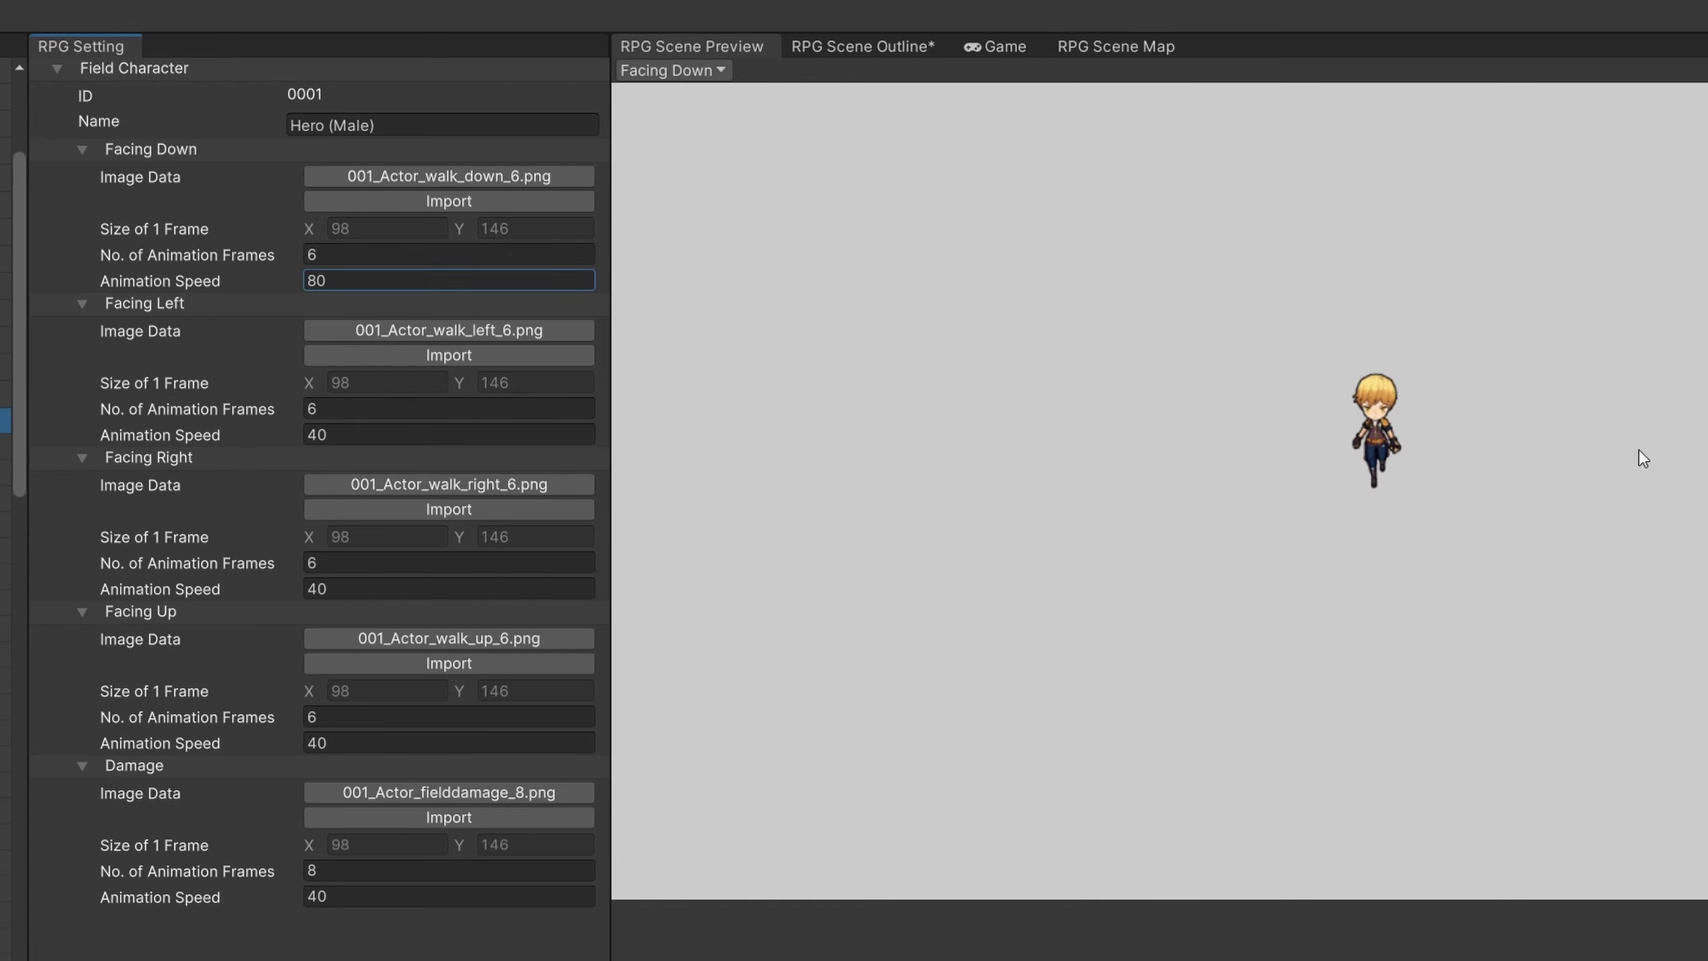
Preview the hero's Facing Left, Facing Right and Damage sprites.
{"action": "left_click", "coordinate": [666, 69]}
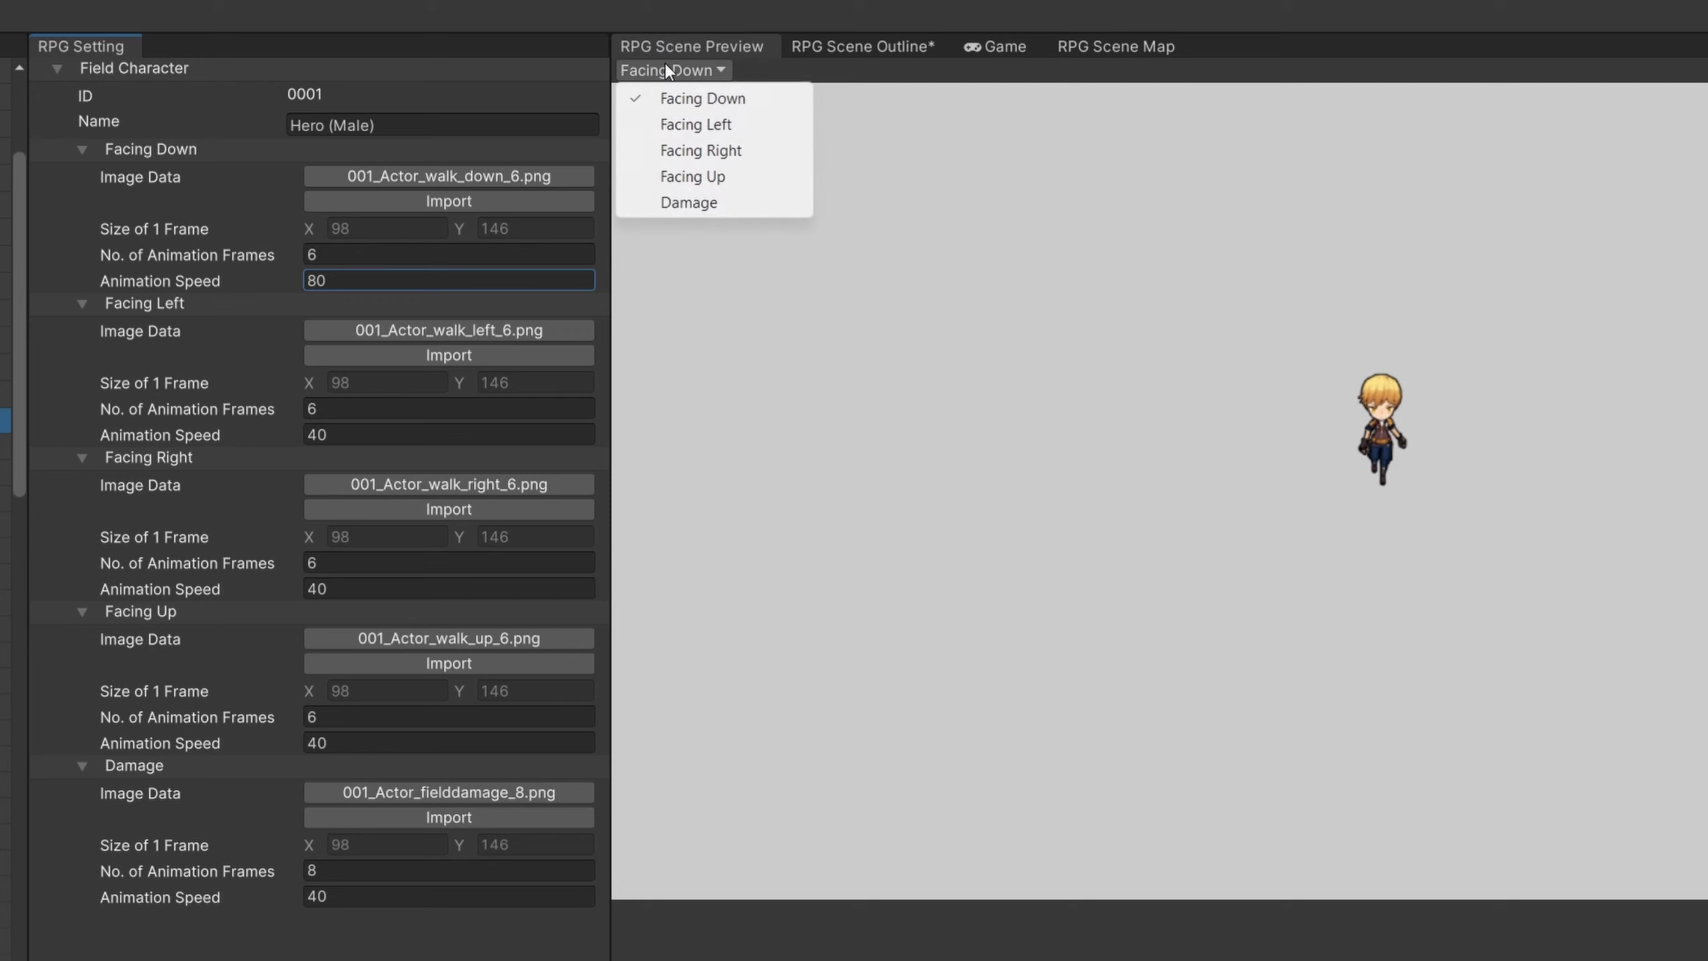
{"action": "left_click", "coordinate": [675, 124]}
{"action": "left_click", "coordinate": [678, 70]}
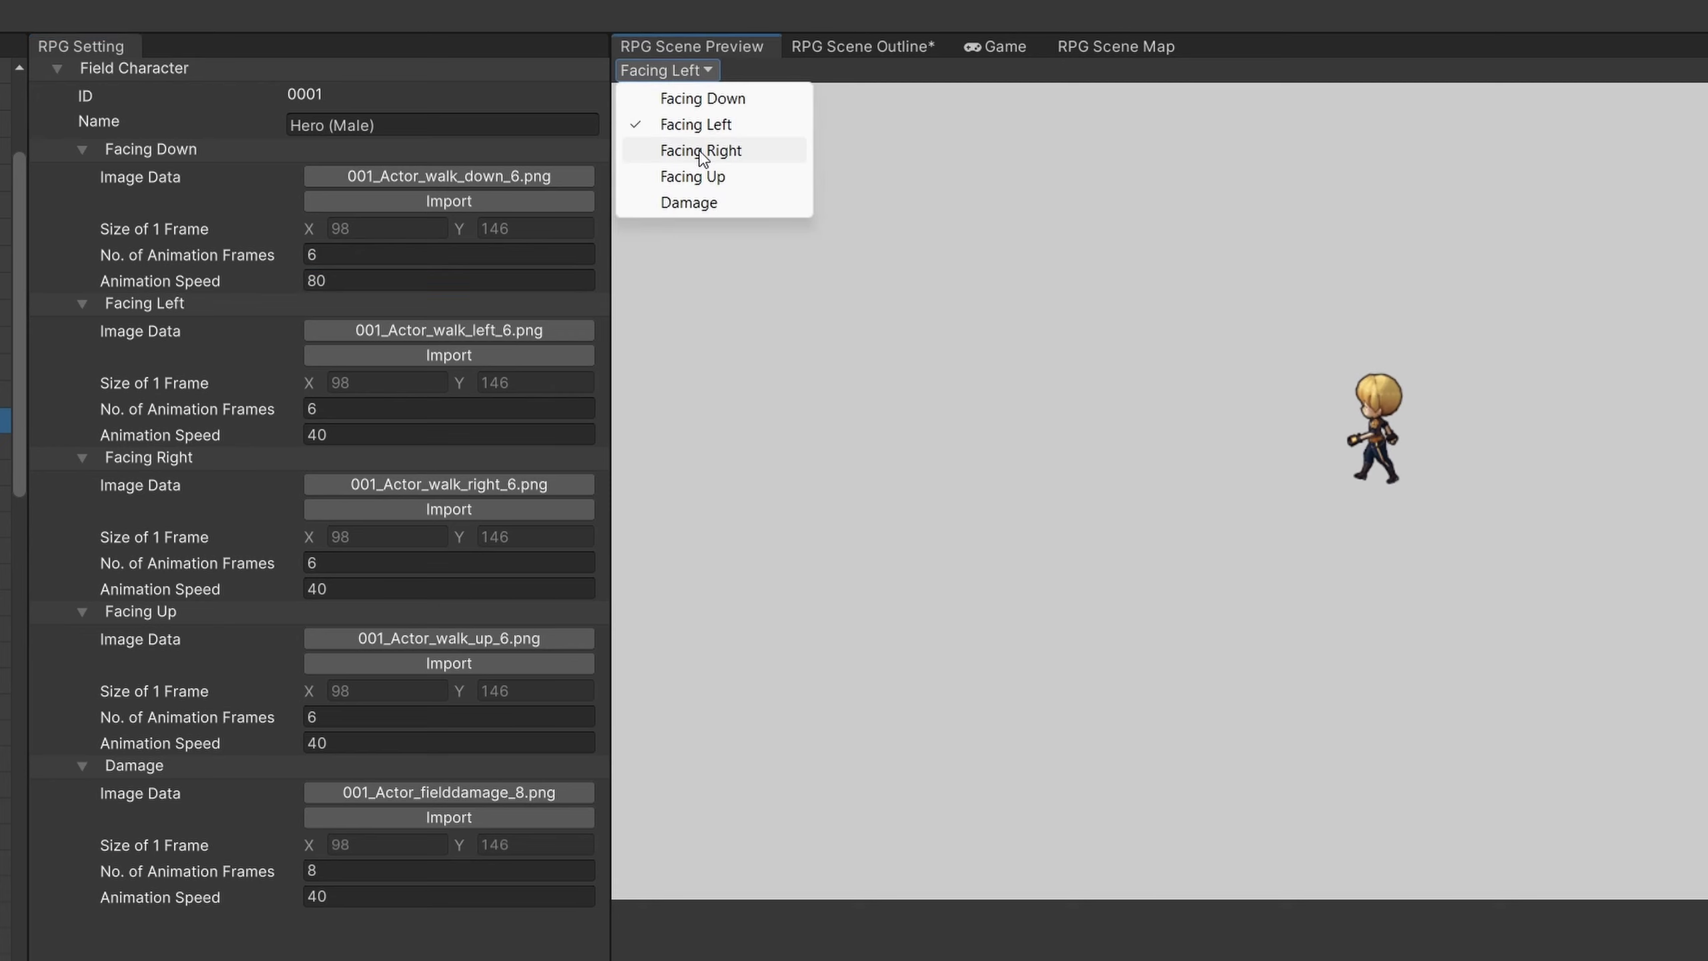
{"action": "left_click", "coordinate": [701, 151]}
{"action": "left_click", "coordinate": [678, 70]}
{"action": "left_click", "coordinate": [691, 205]}
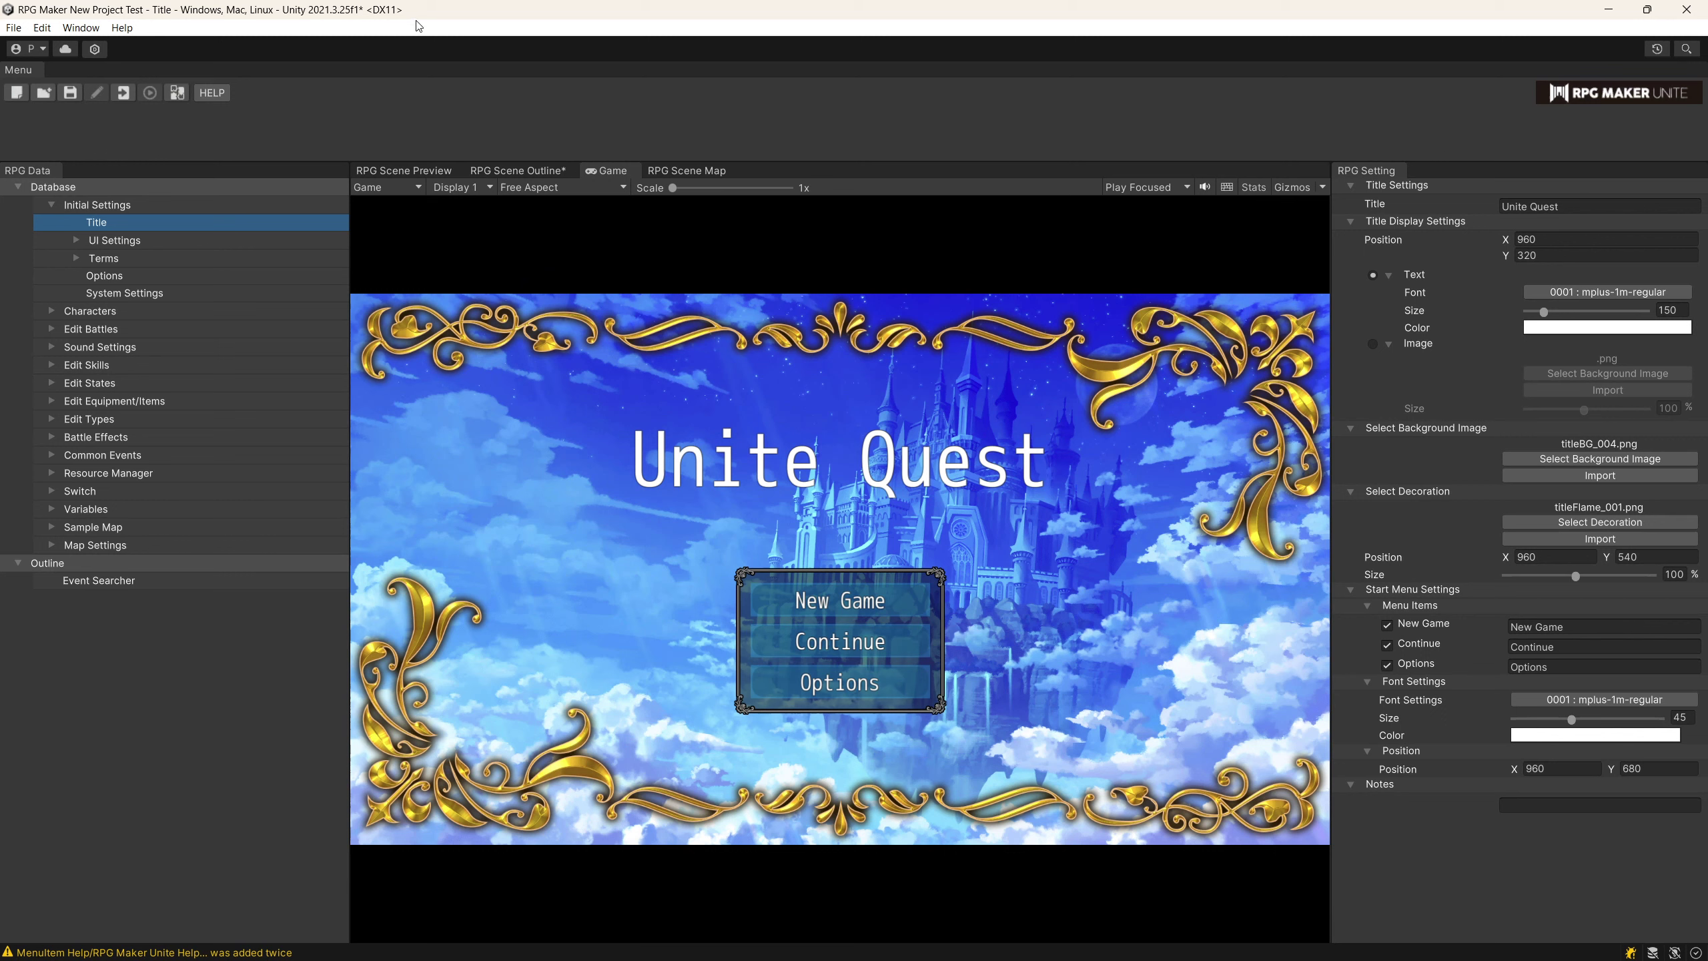
Open MAP001 in the map editor via Map Settings > Map List > MAP001 > Edit Map.
{"action": "left_click", "coordinate": [52, 545]}
{"action": "left_click", "coordinate": [77, 598]}
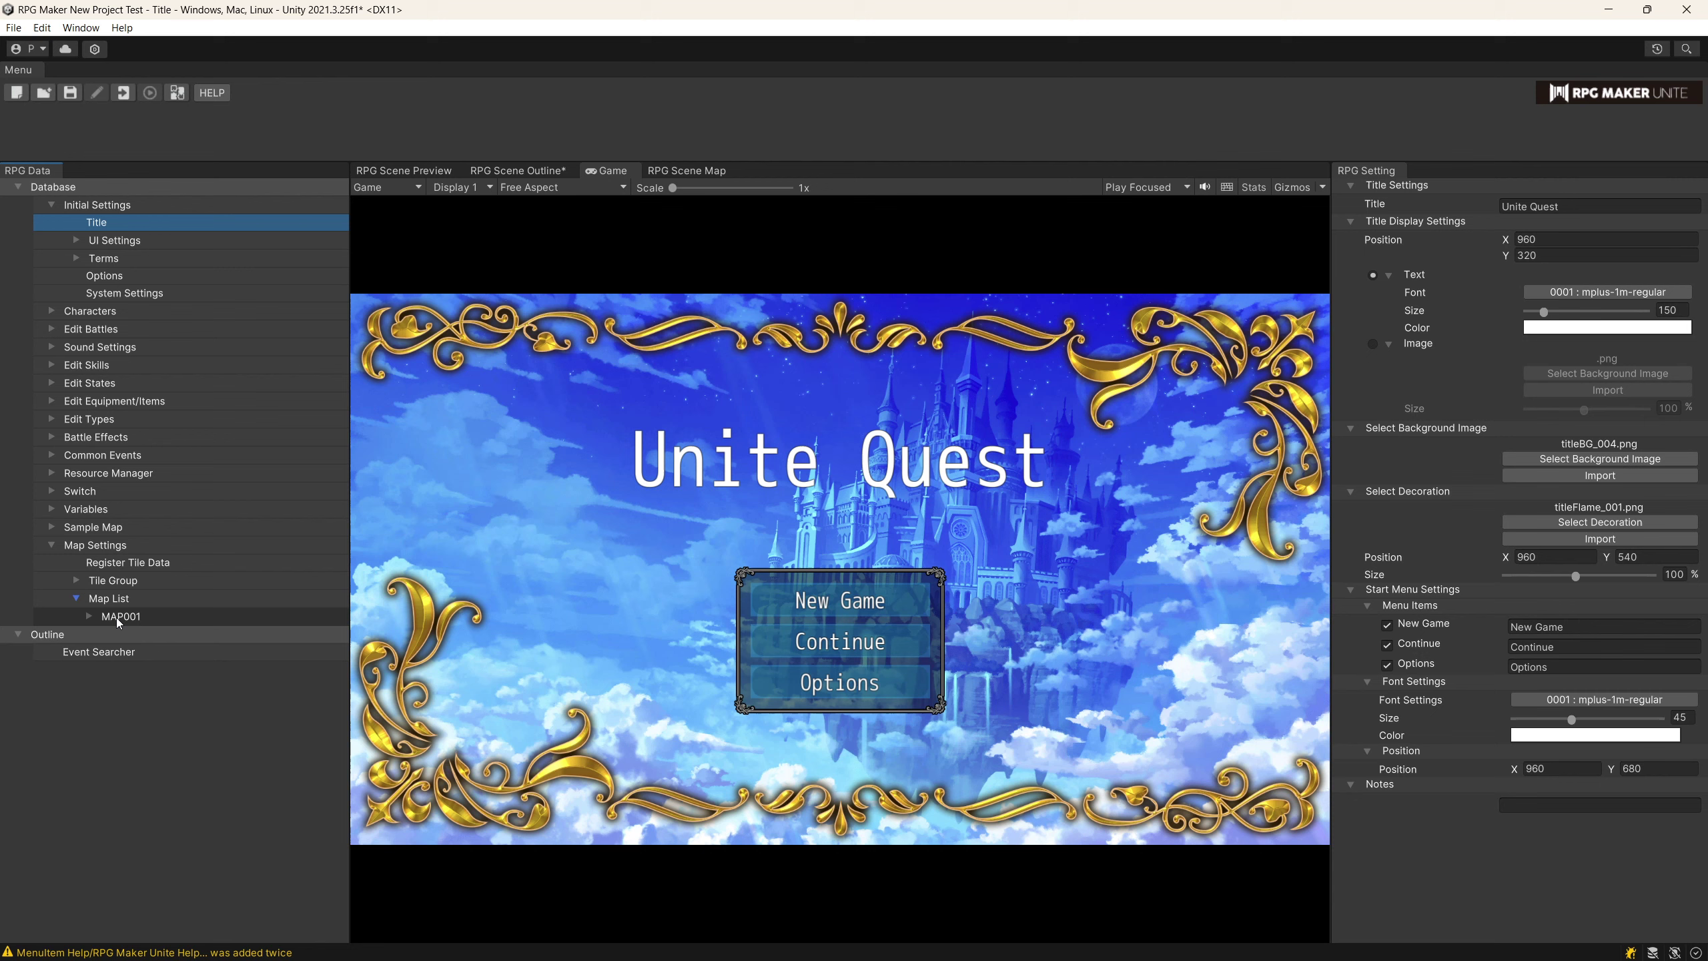
{"action": "left_click", "coordinate": [88, 617]}
{"action": "left_click", "coordinate": [121, 634]}
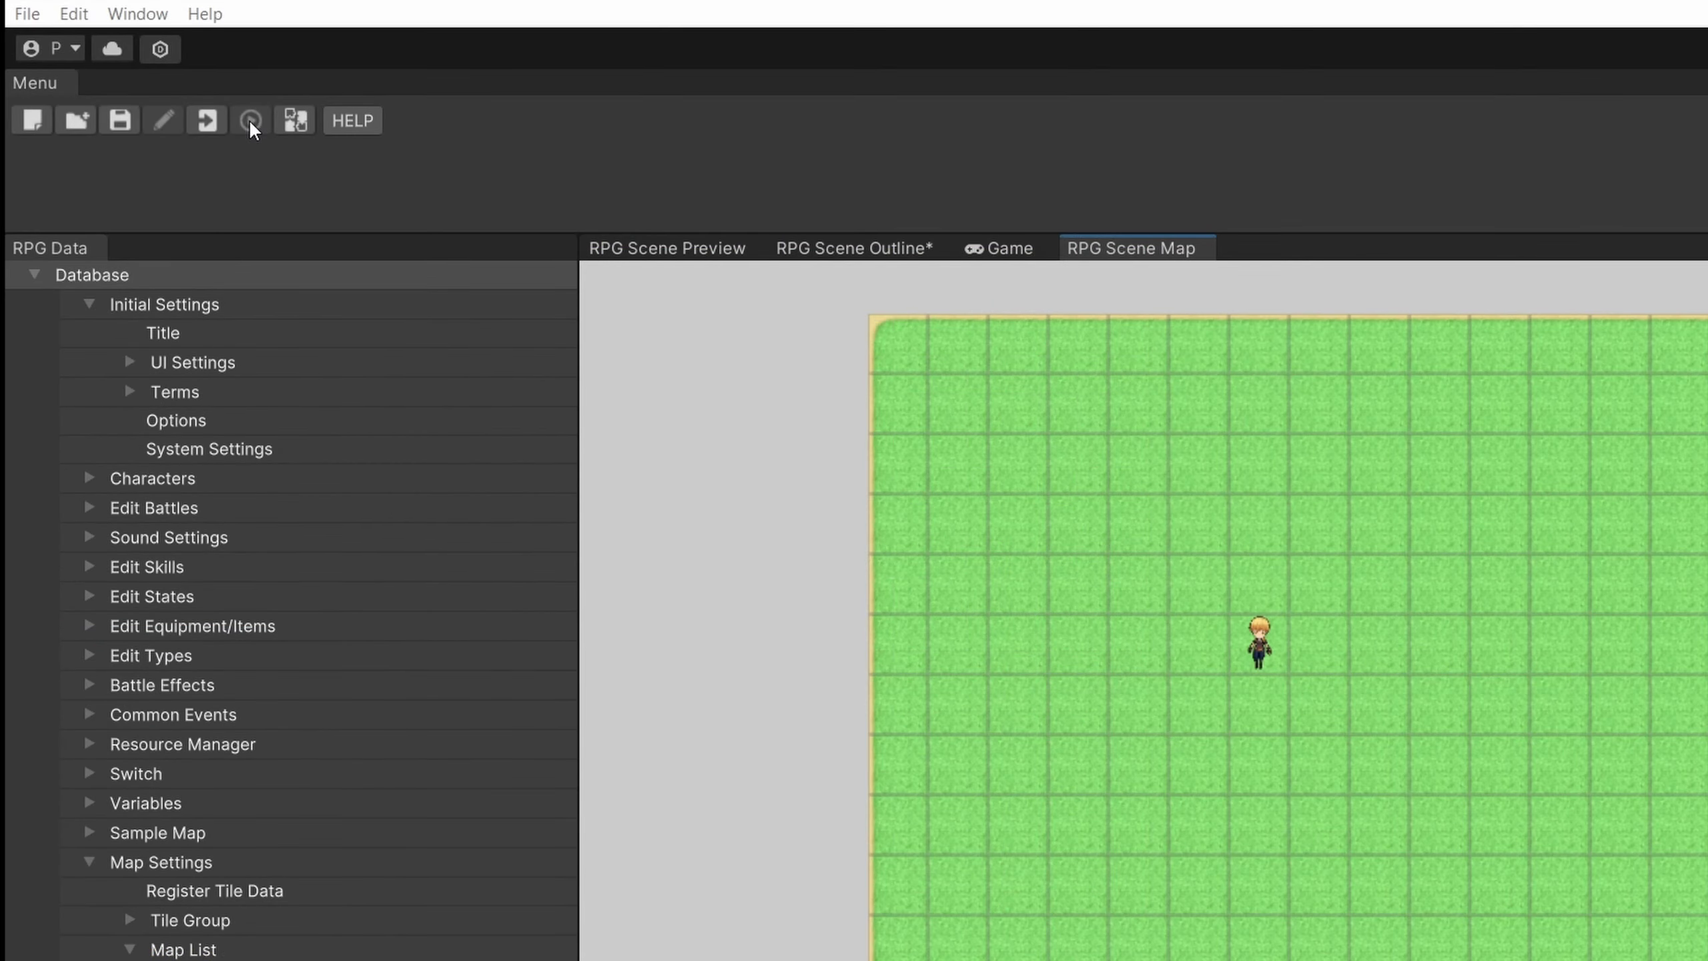
{"action": "scroll", "coordinate": [1405, 749], "scroll_direction": "up", "scroll_amount": 3}
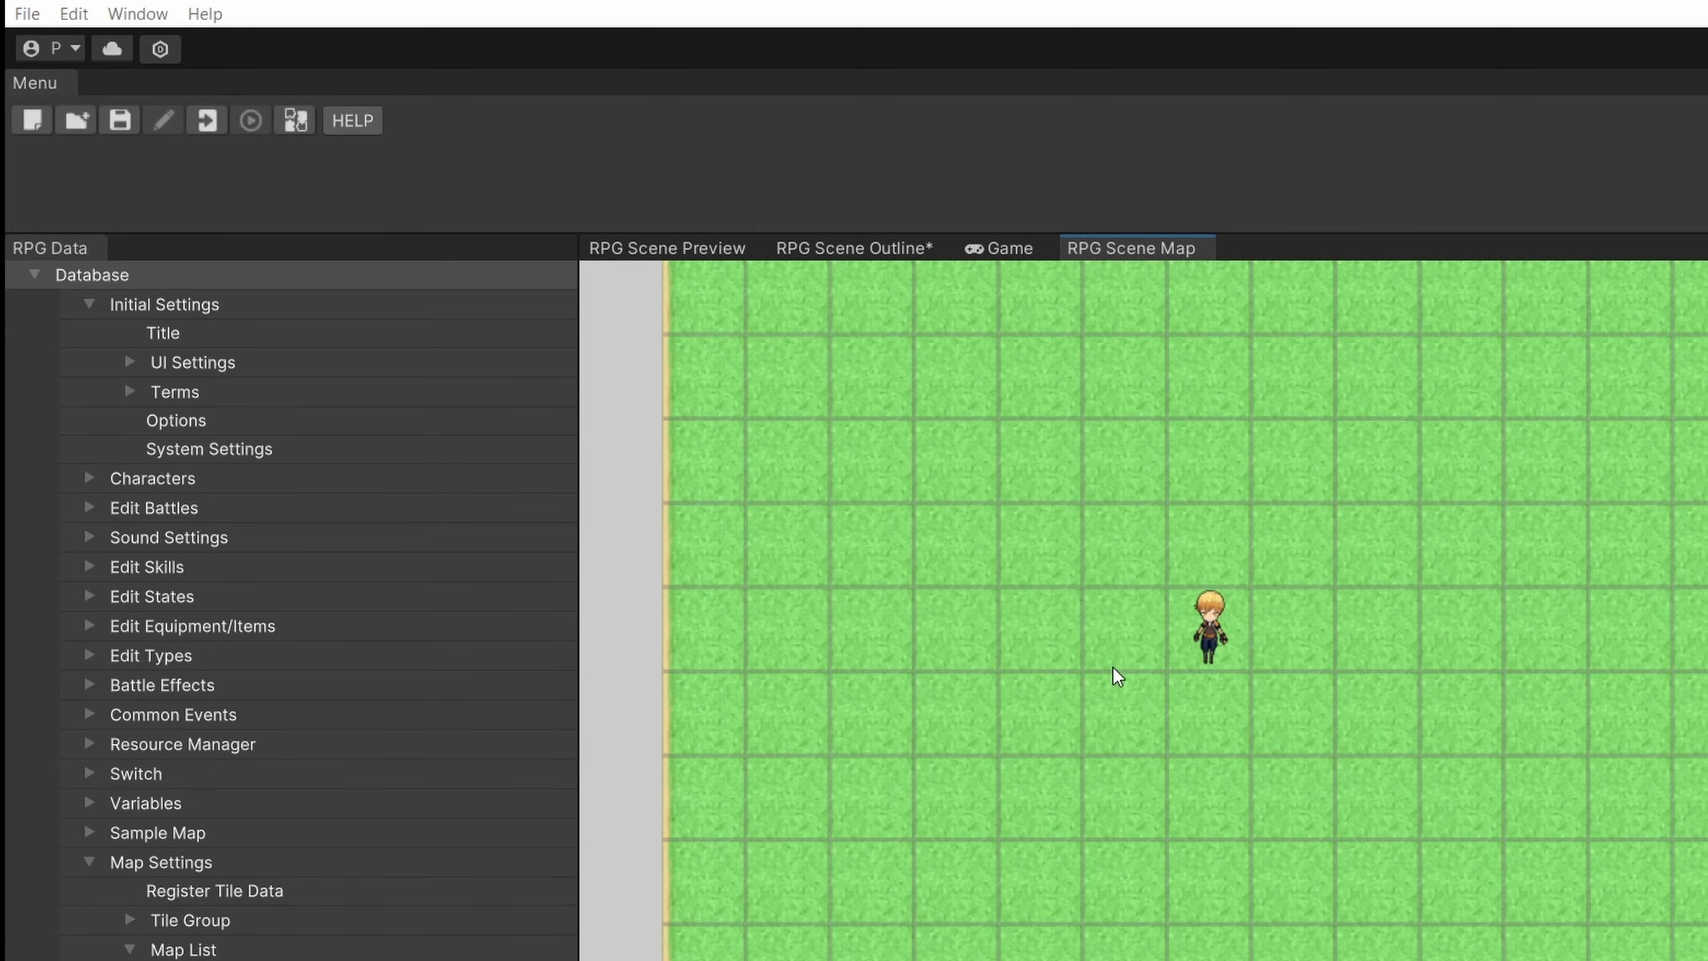
{"action": "scroll", "coordinate": [1173, 697], "scroll_direction": "down", "scroll_amount": 3}
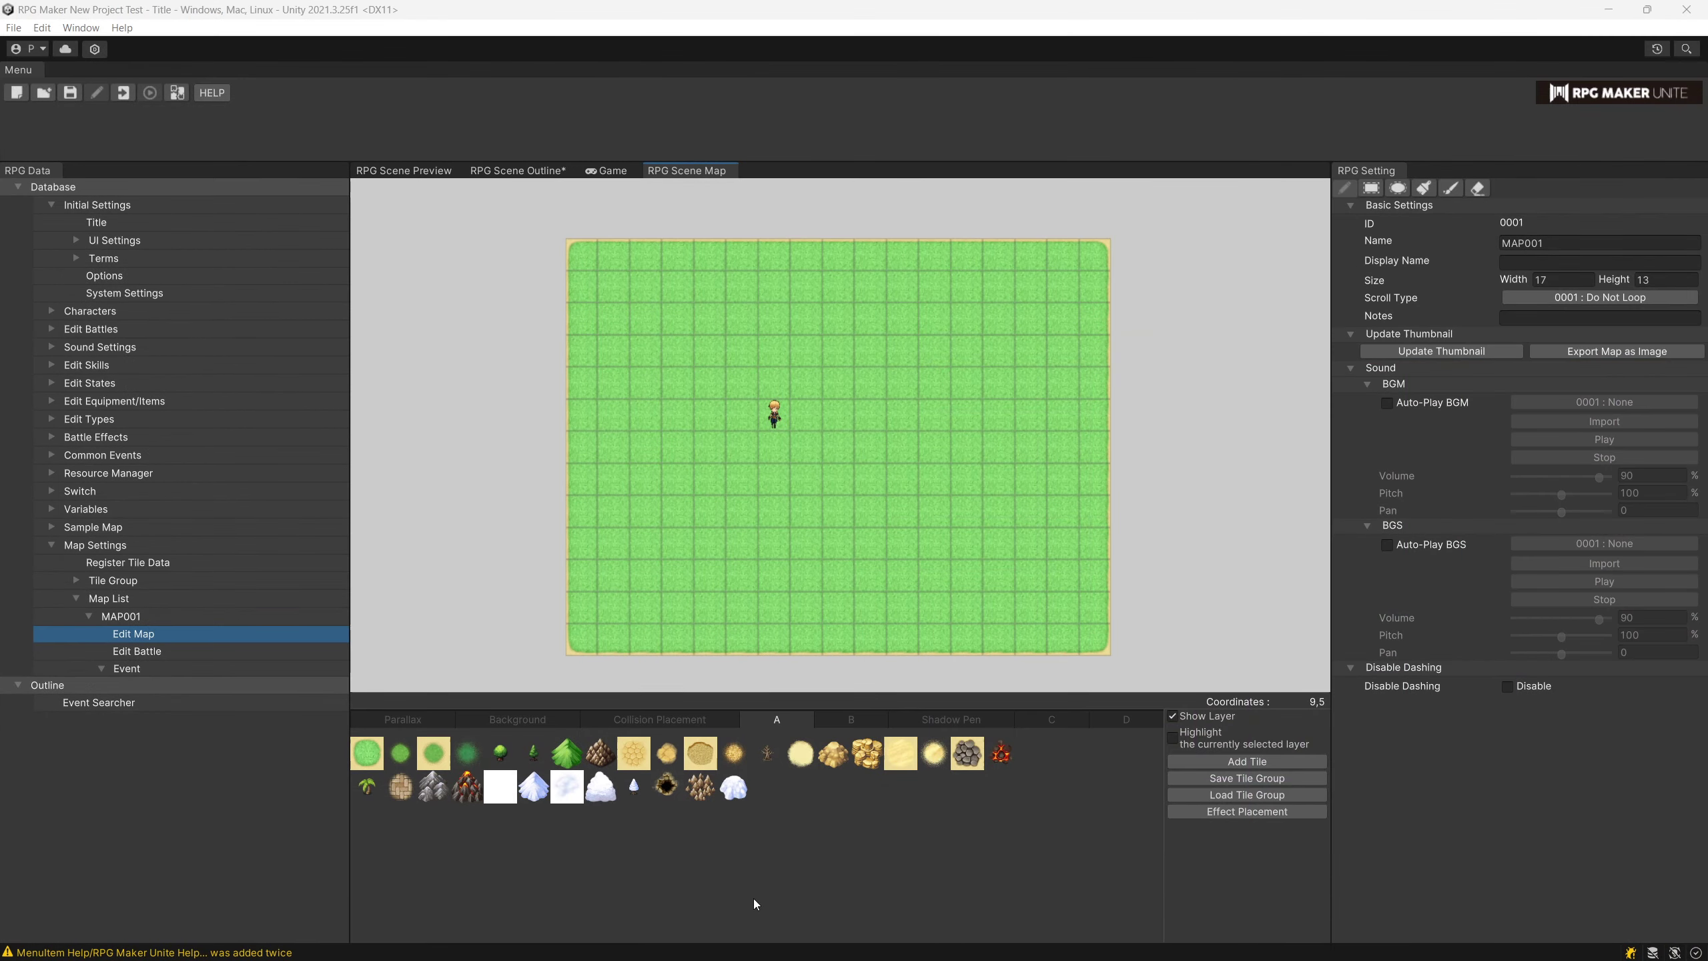
Place new event EV001 on the grass tile right of the hero.
{"action": "right_click", "coordinate": [127, 634]}
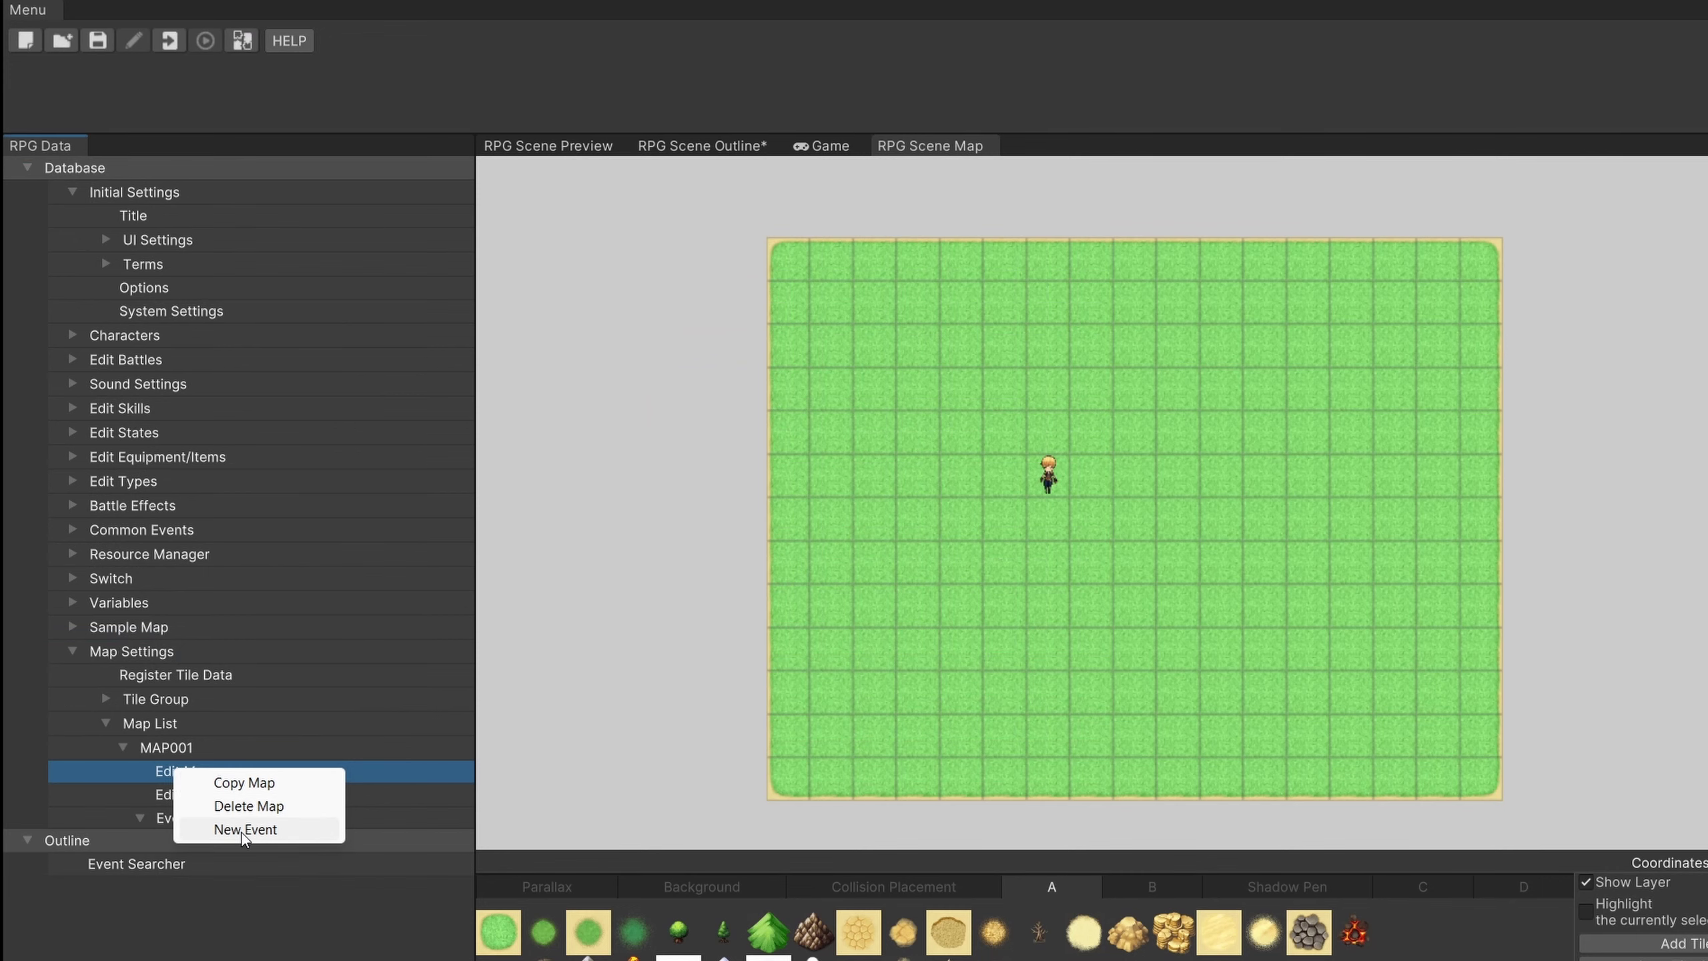
{"action": "left_click", "coordinate": [243, 829]}
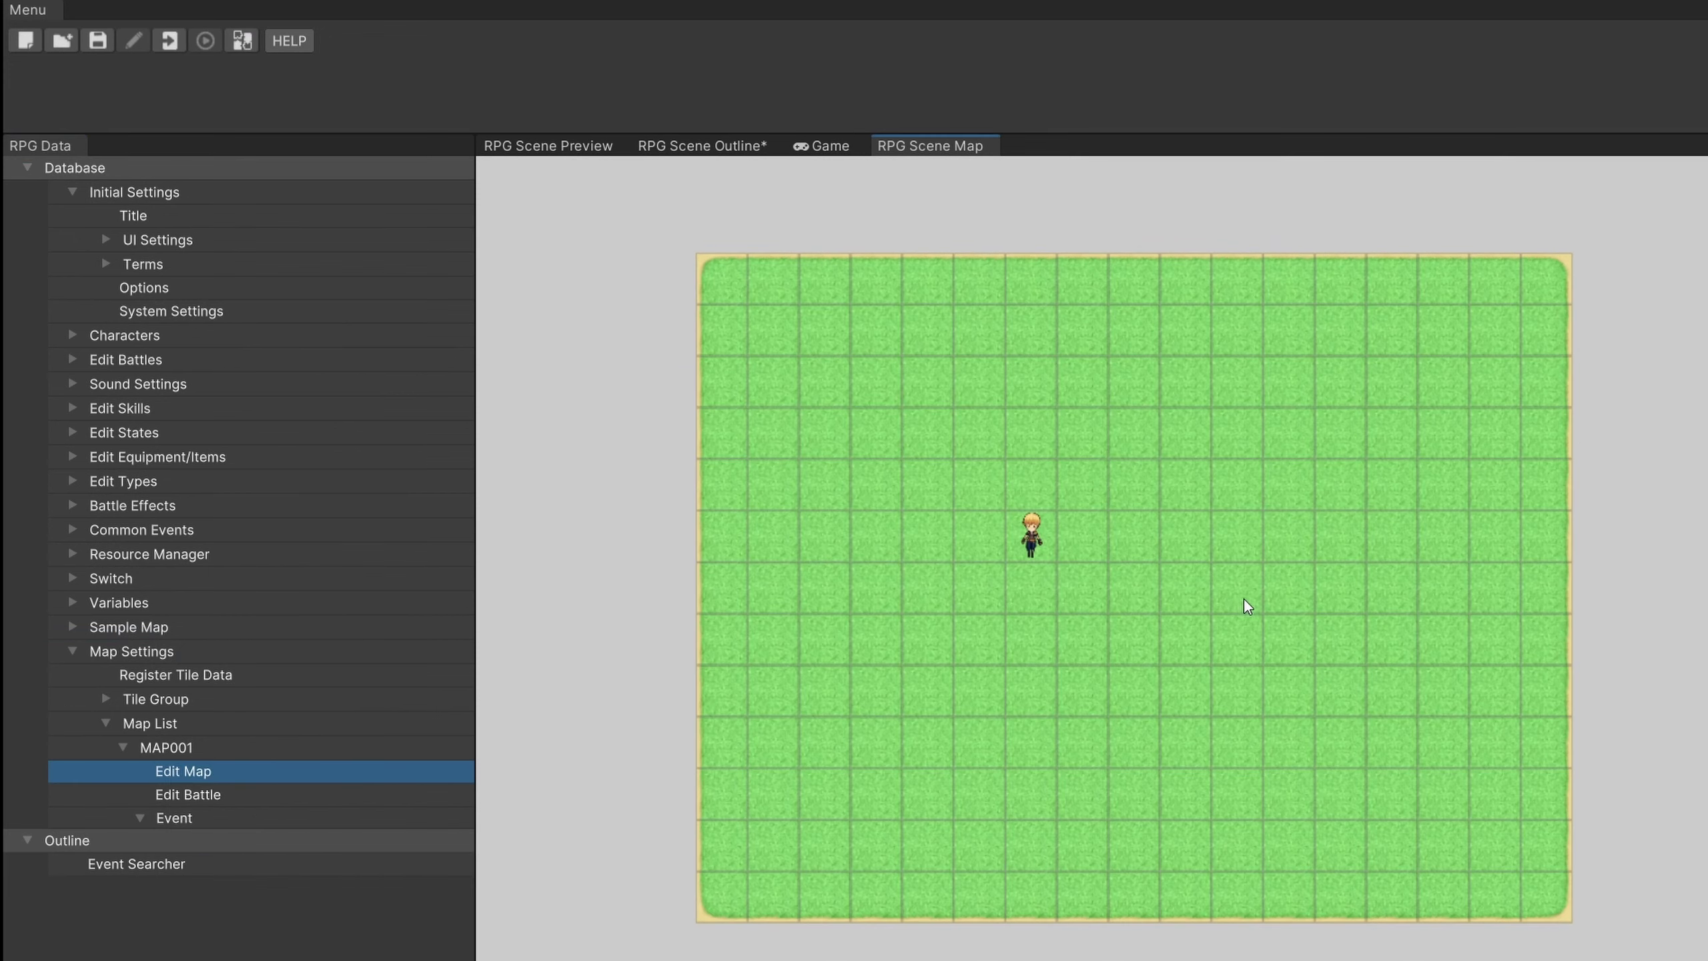
{"action": "left_click", "coordinate": [1263, 559]}
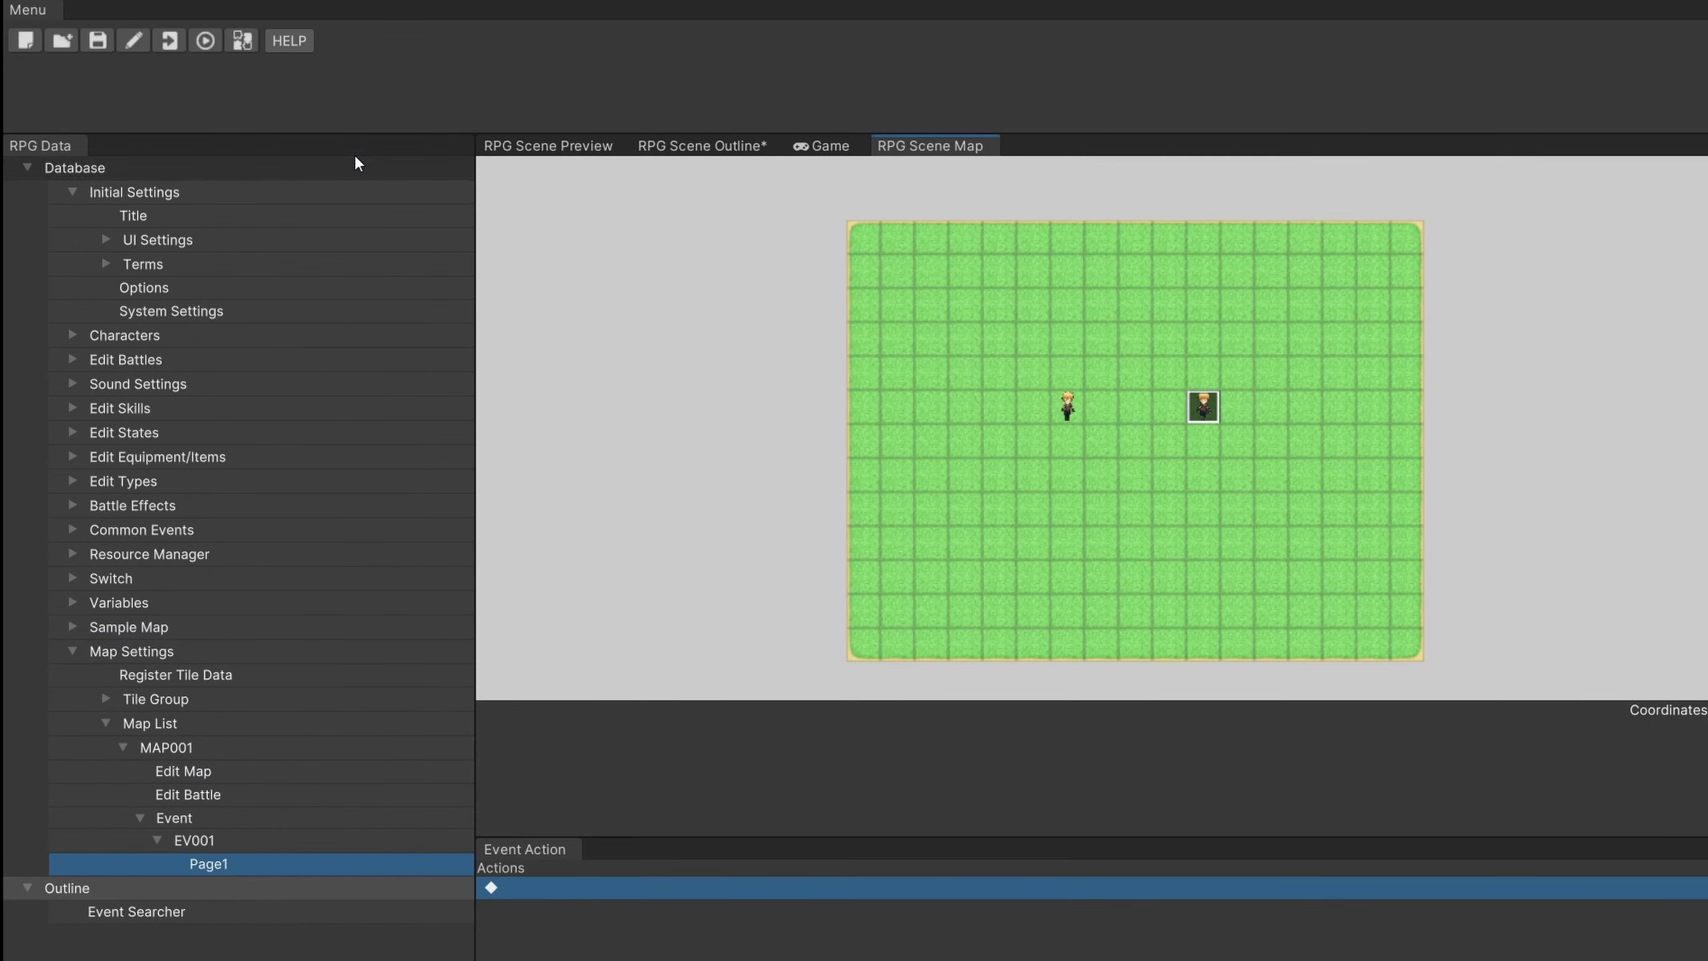
Play-test with audio muted, start a New Game, walk the hero toward the event, then stop.
{"action": "left_click", "coordinate": [200, 45]}
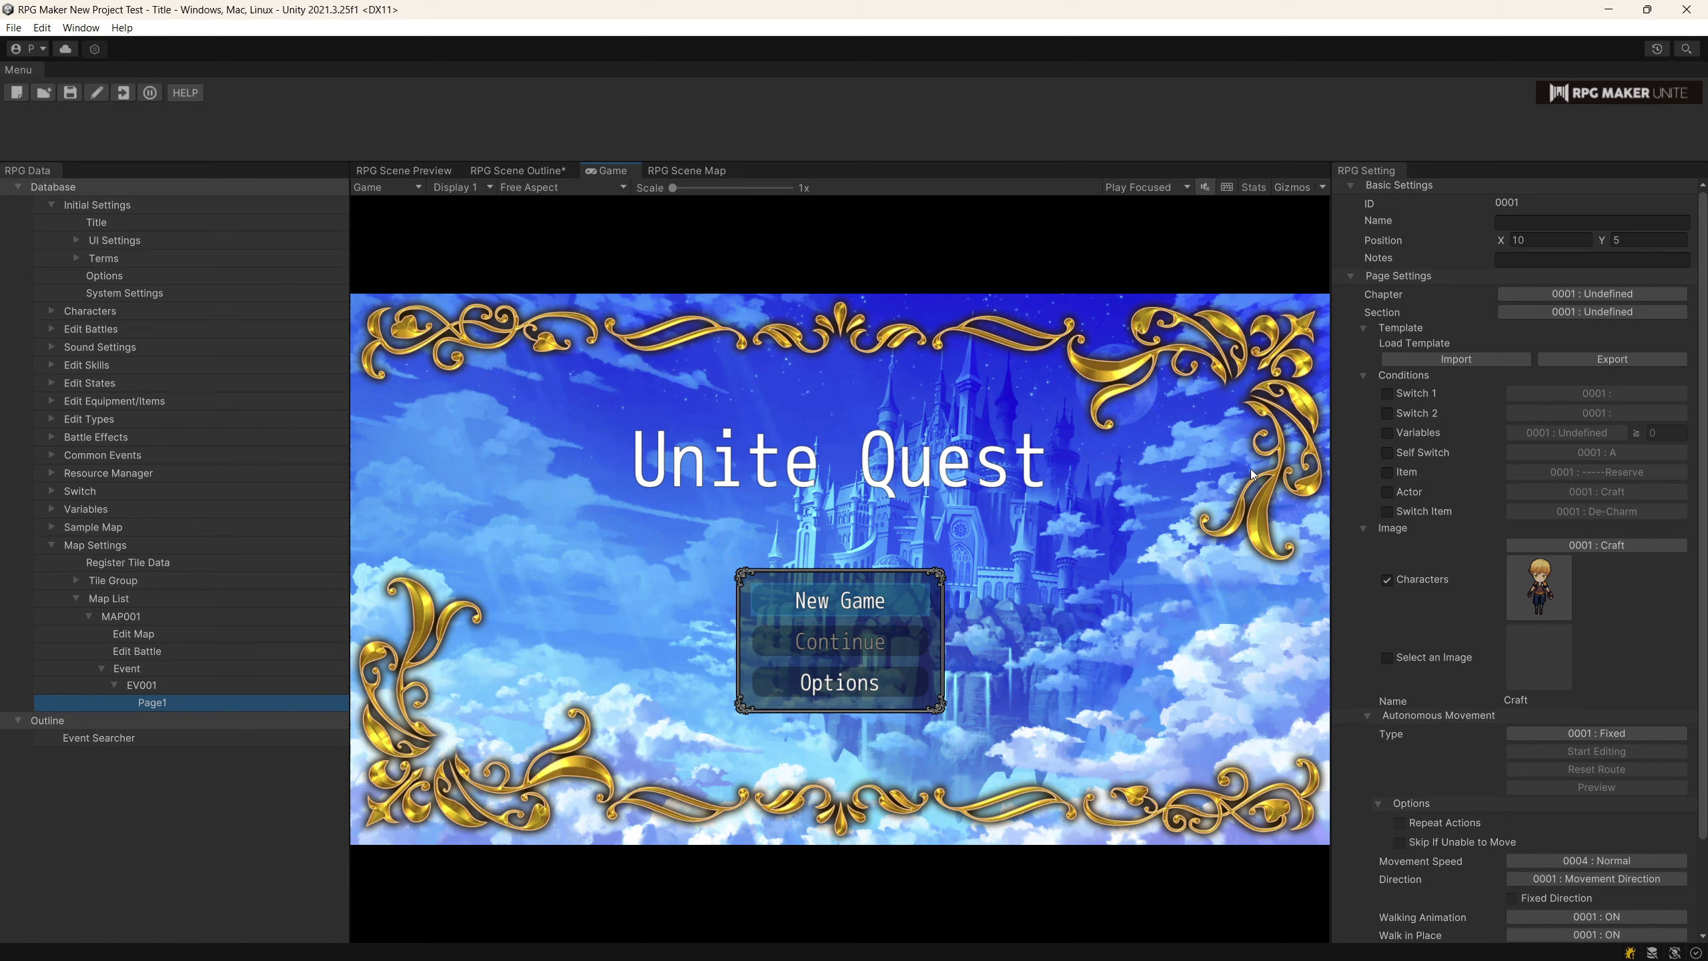
{"action": "left_click", "coordinate": [1207, 187]}
{"action": "left_click", "coordinate": [880, 596]}
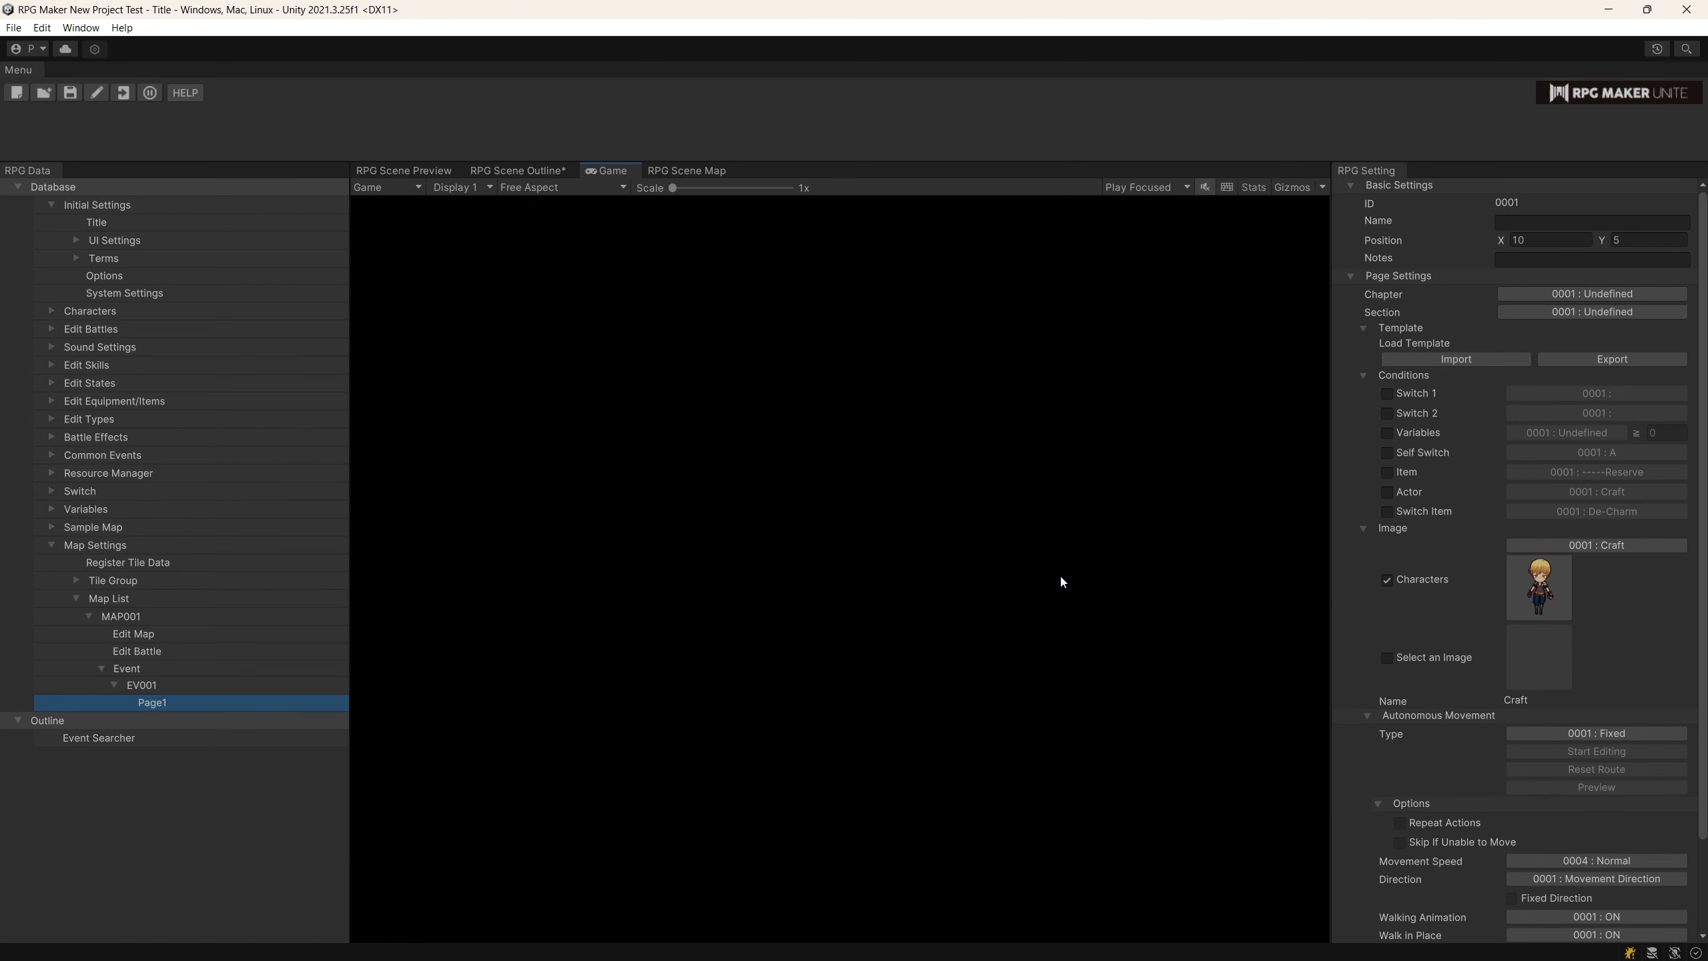
{"action": "left_click", "coordinate": [787, 471]}
{"action": "left_click", "coordinate": [978, 414]}
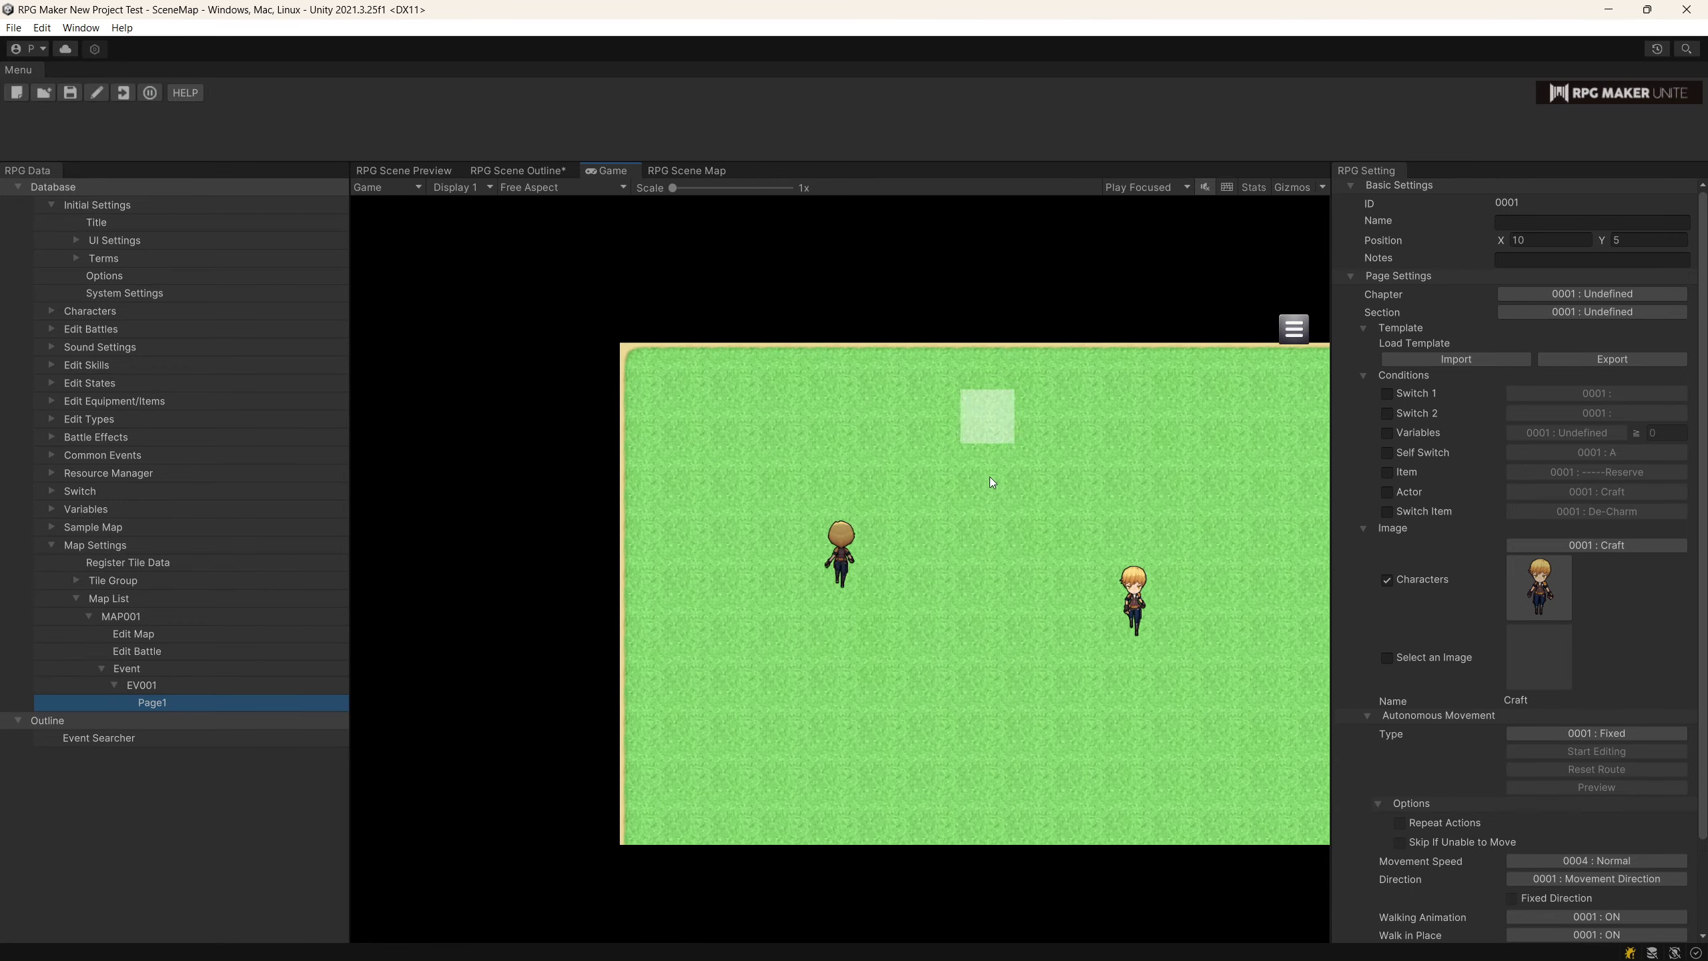
{"action": "left_click", "coordinate": [934, 636]}
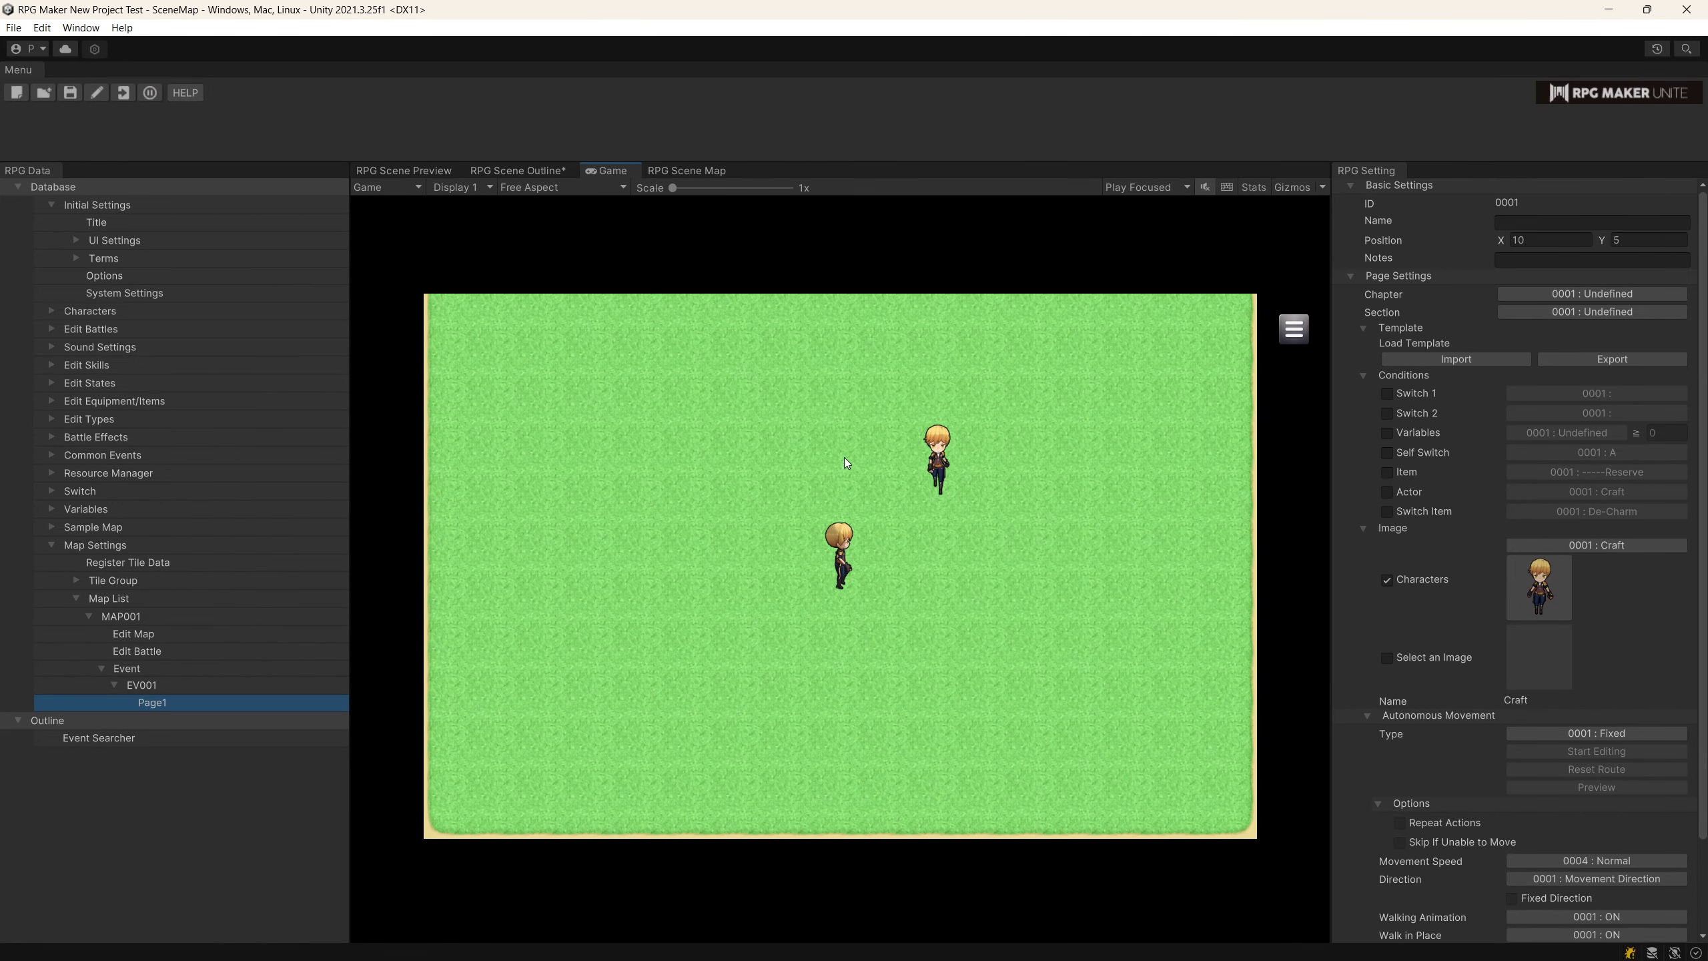
{"action": "left_click", "coordinate": [152, 92]}
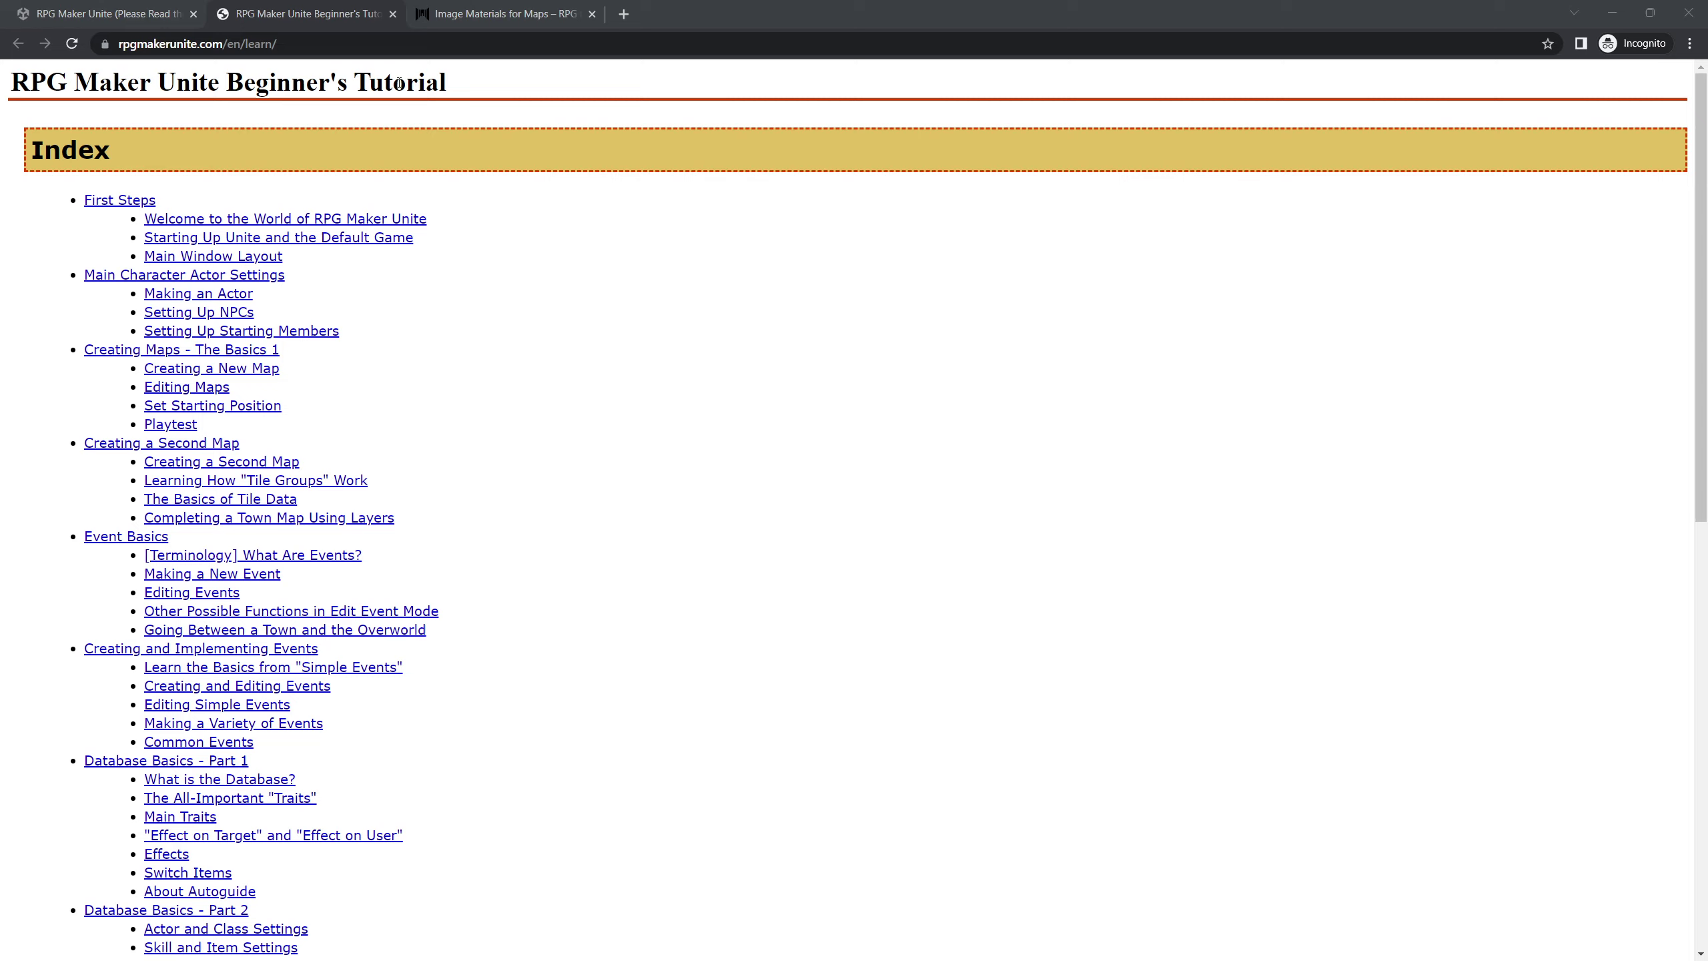
Read the 192 x 288 Auto Tile A row in the Image Materials for Maps article.
{"action": "left_click", "coordinate": [498, 18]}
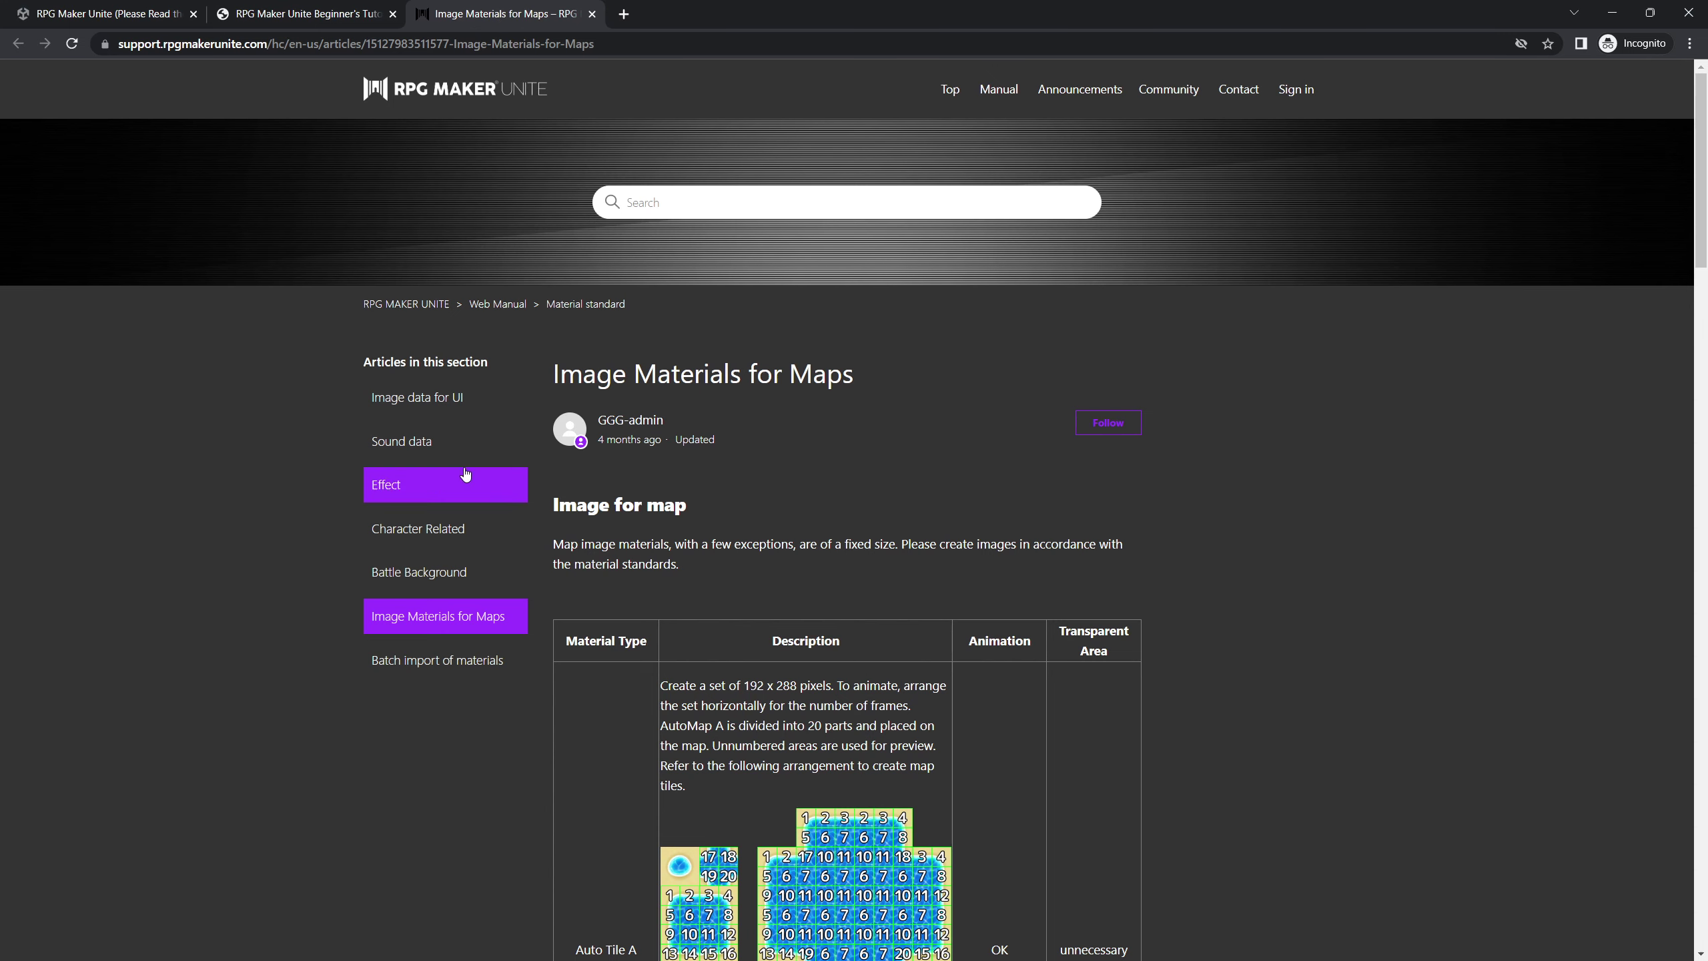
{"action": "scroll", "coordinate": [582, 340], "scroll_direction": "down", "scroll_amount": 5}
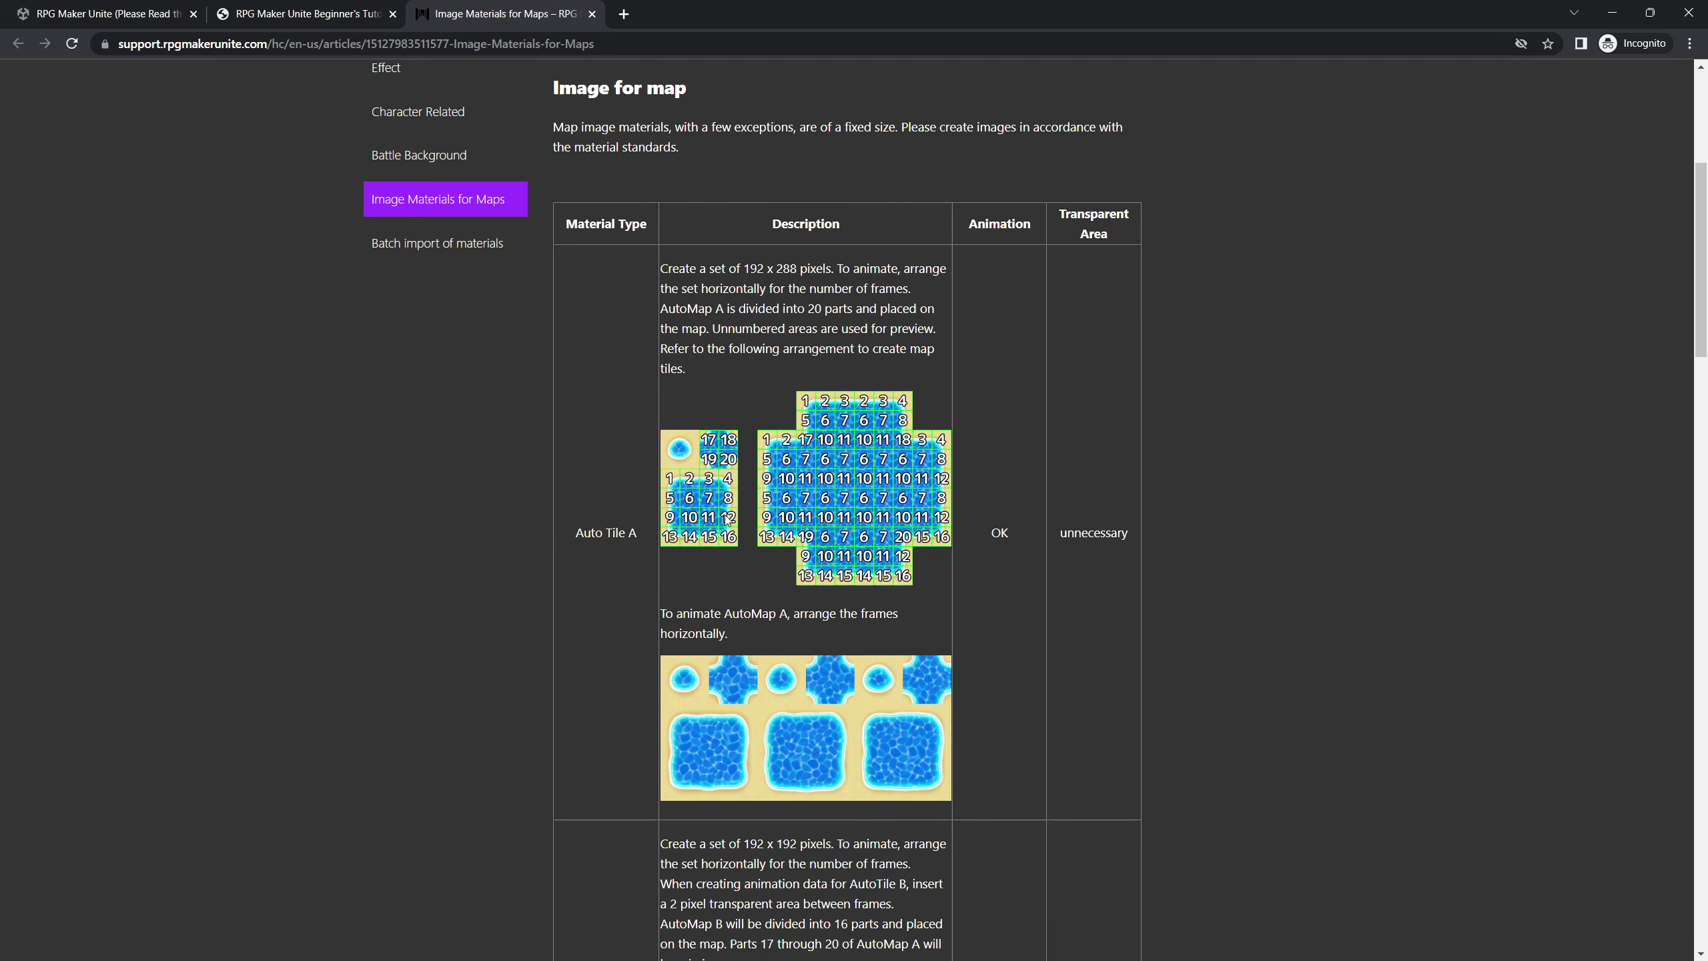
{"action": "scroll", "coordinate": [727, 520], "scroll_direction": "up", "scroll_amount": 3}
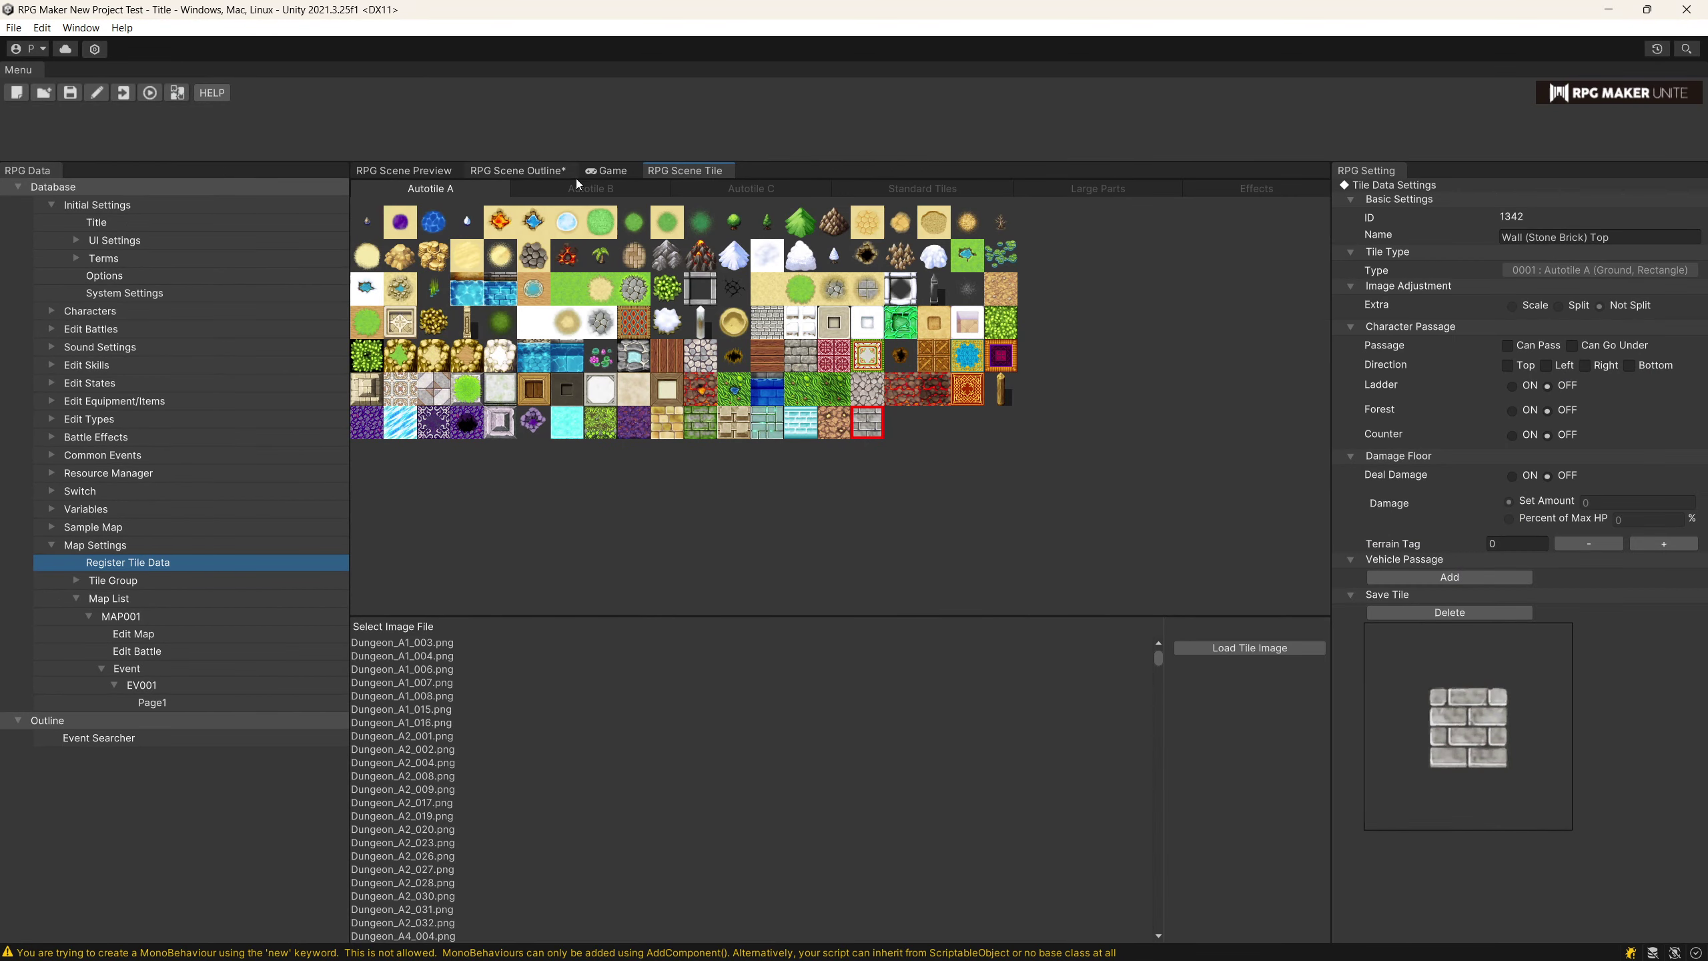
{"action": "left_click", "coordinate": [592, 187]}
{"action": "left_click", "coordinate": [729, 187]}
{"action": "left_click", "coordinate": [889, 186]}
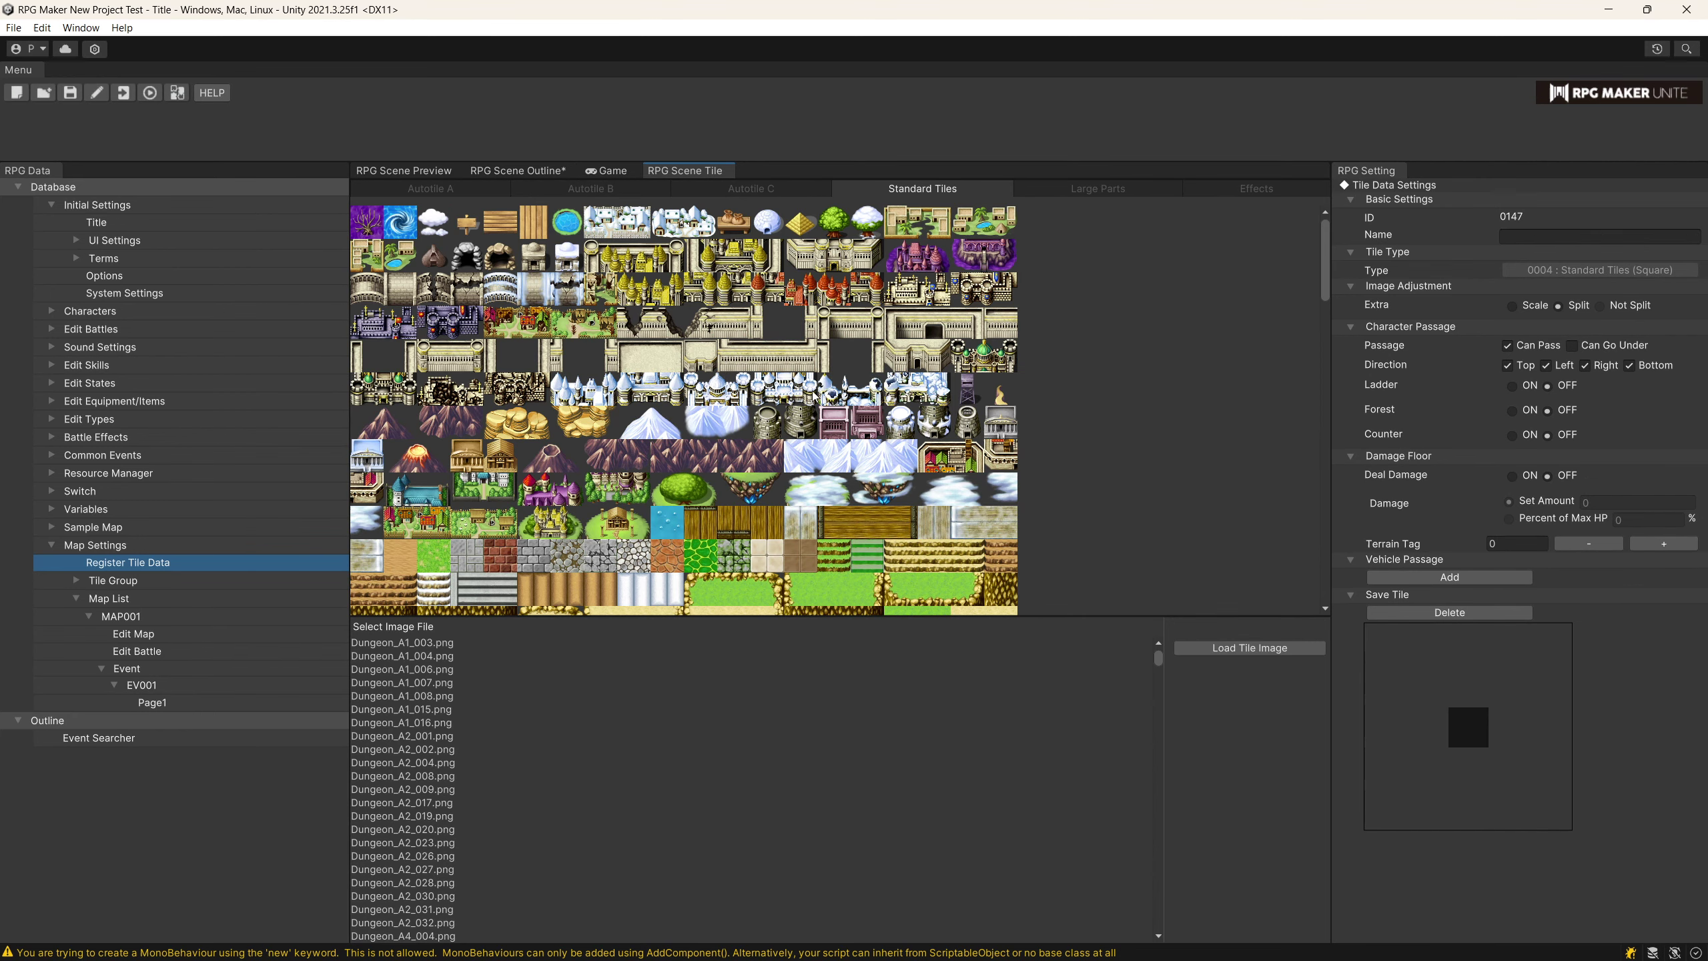
{"action": "left_click", "coordinate": [120, 473]}
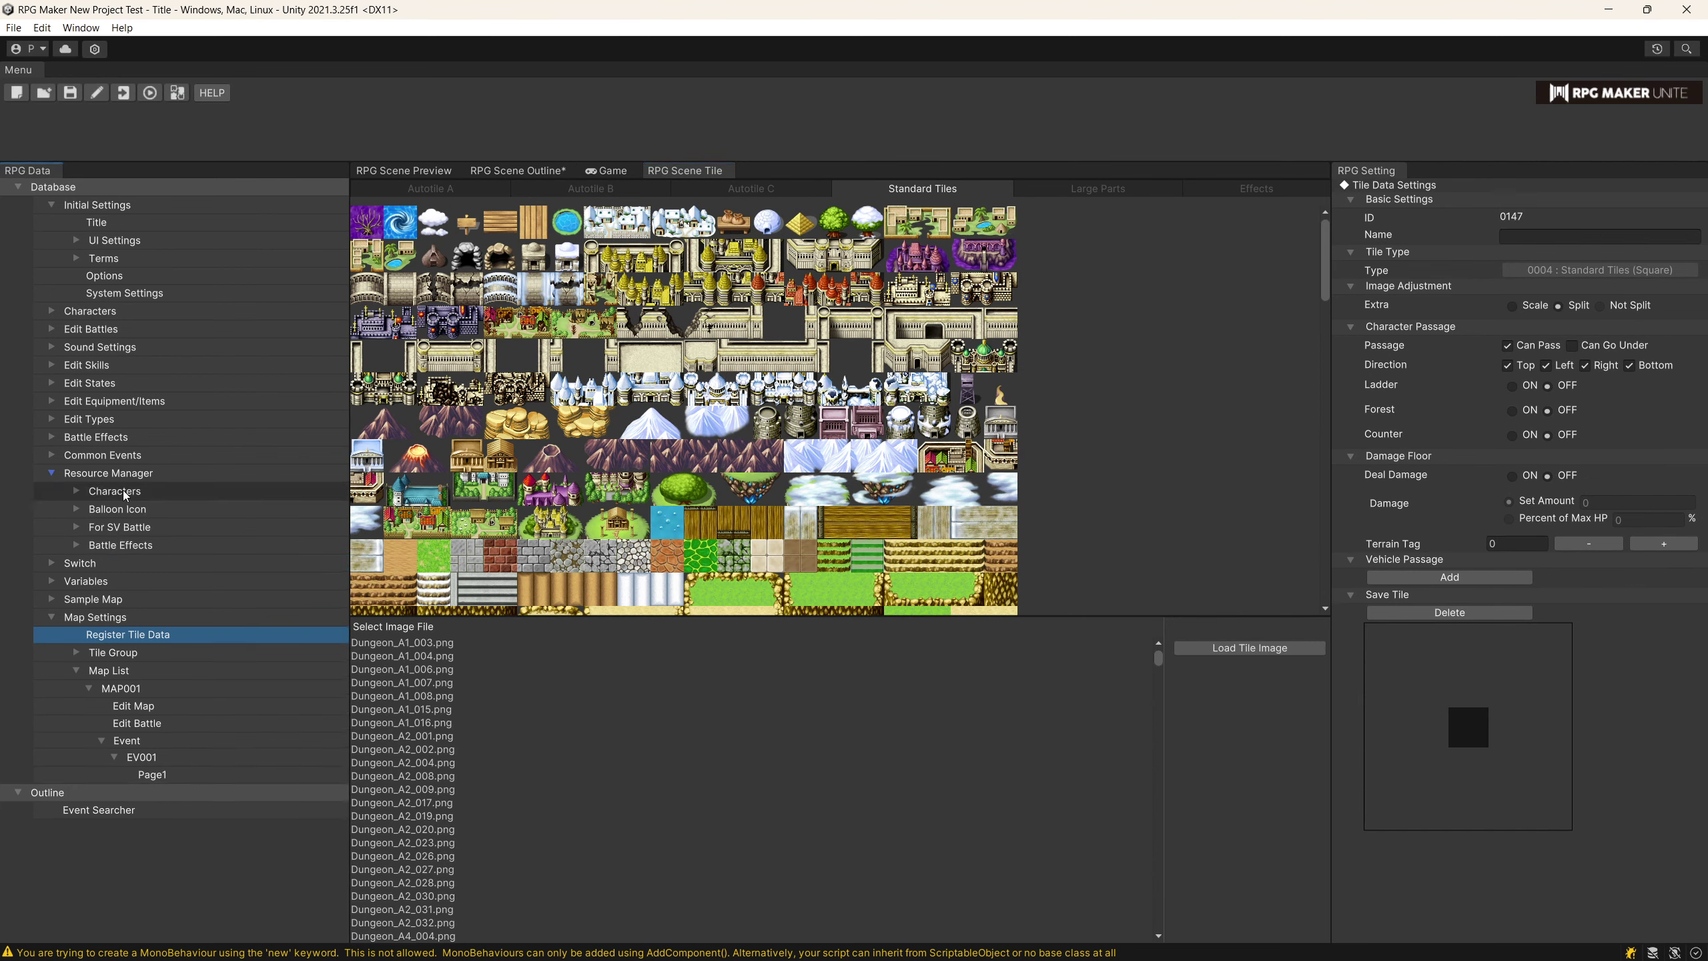
{"action": "left_click", "coordinate": [78, 489]}
{"action": "left_click", "coordinate": [91, 509]}
{"action": "left_click", "coordinate": [150, 530]}
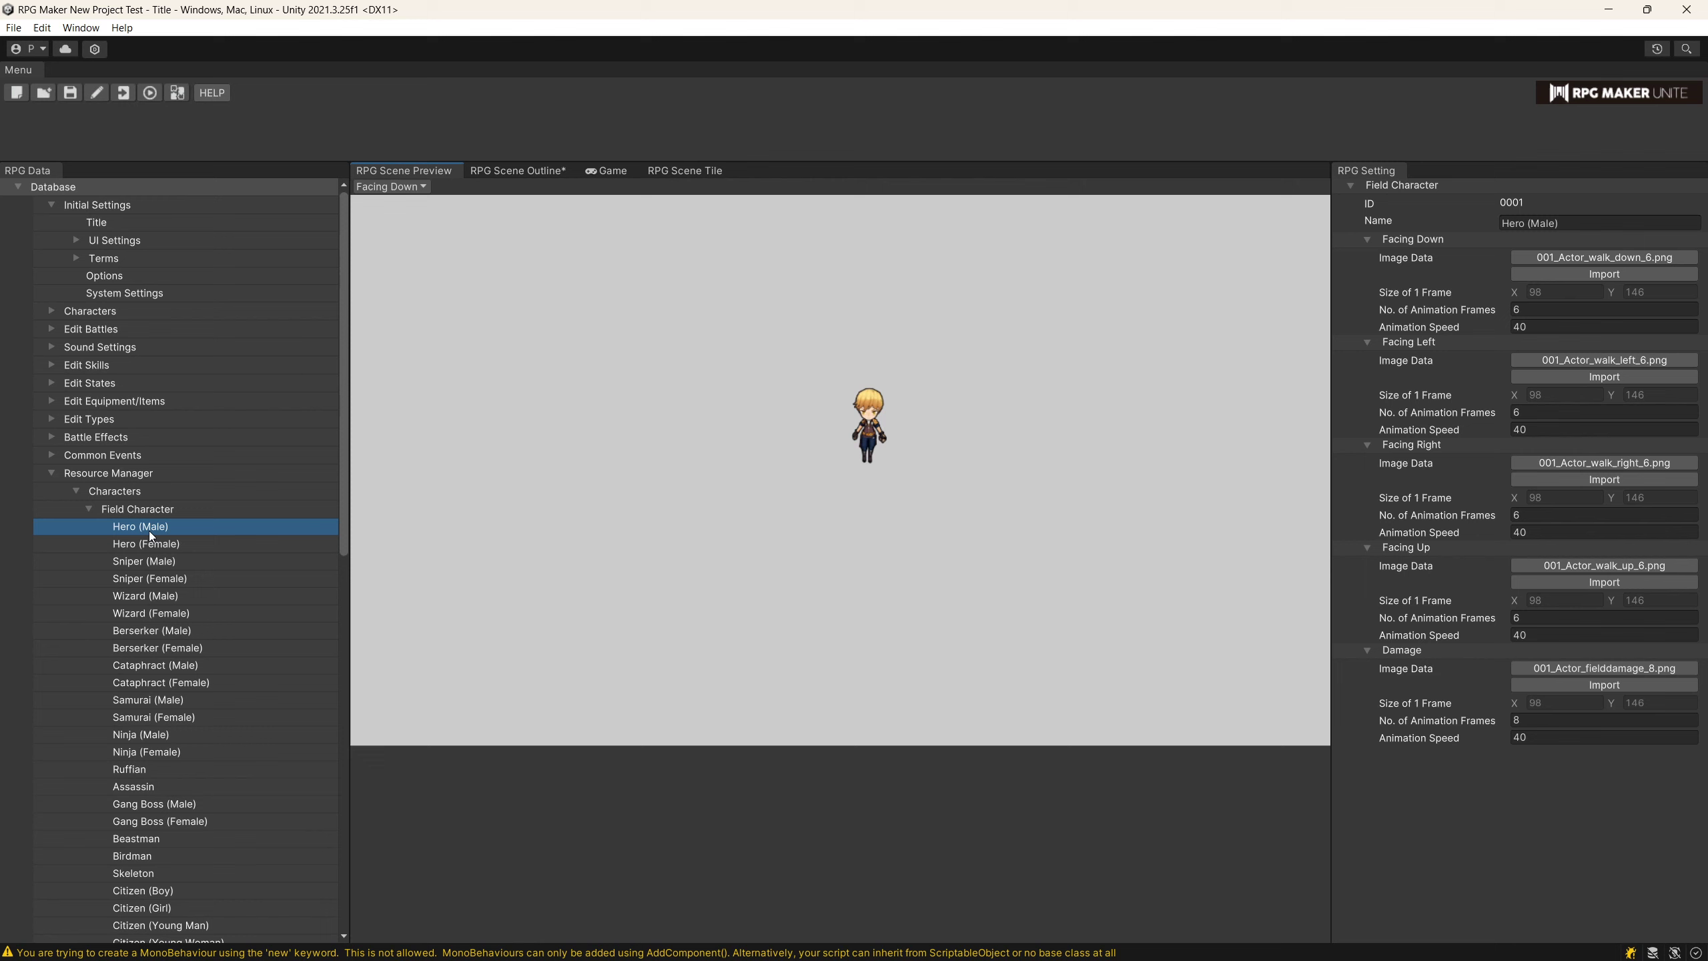
{"action": "left_click", "coordinate": [156, 562]}
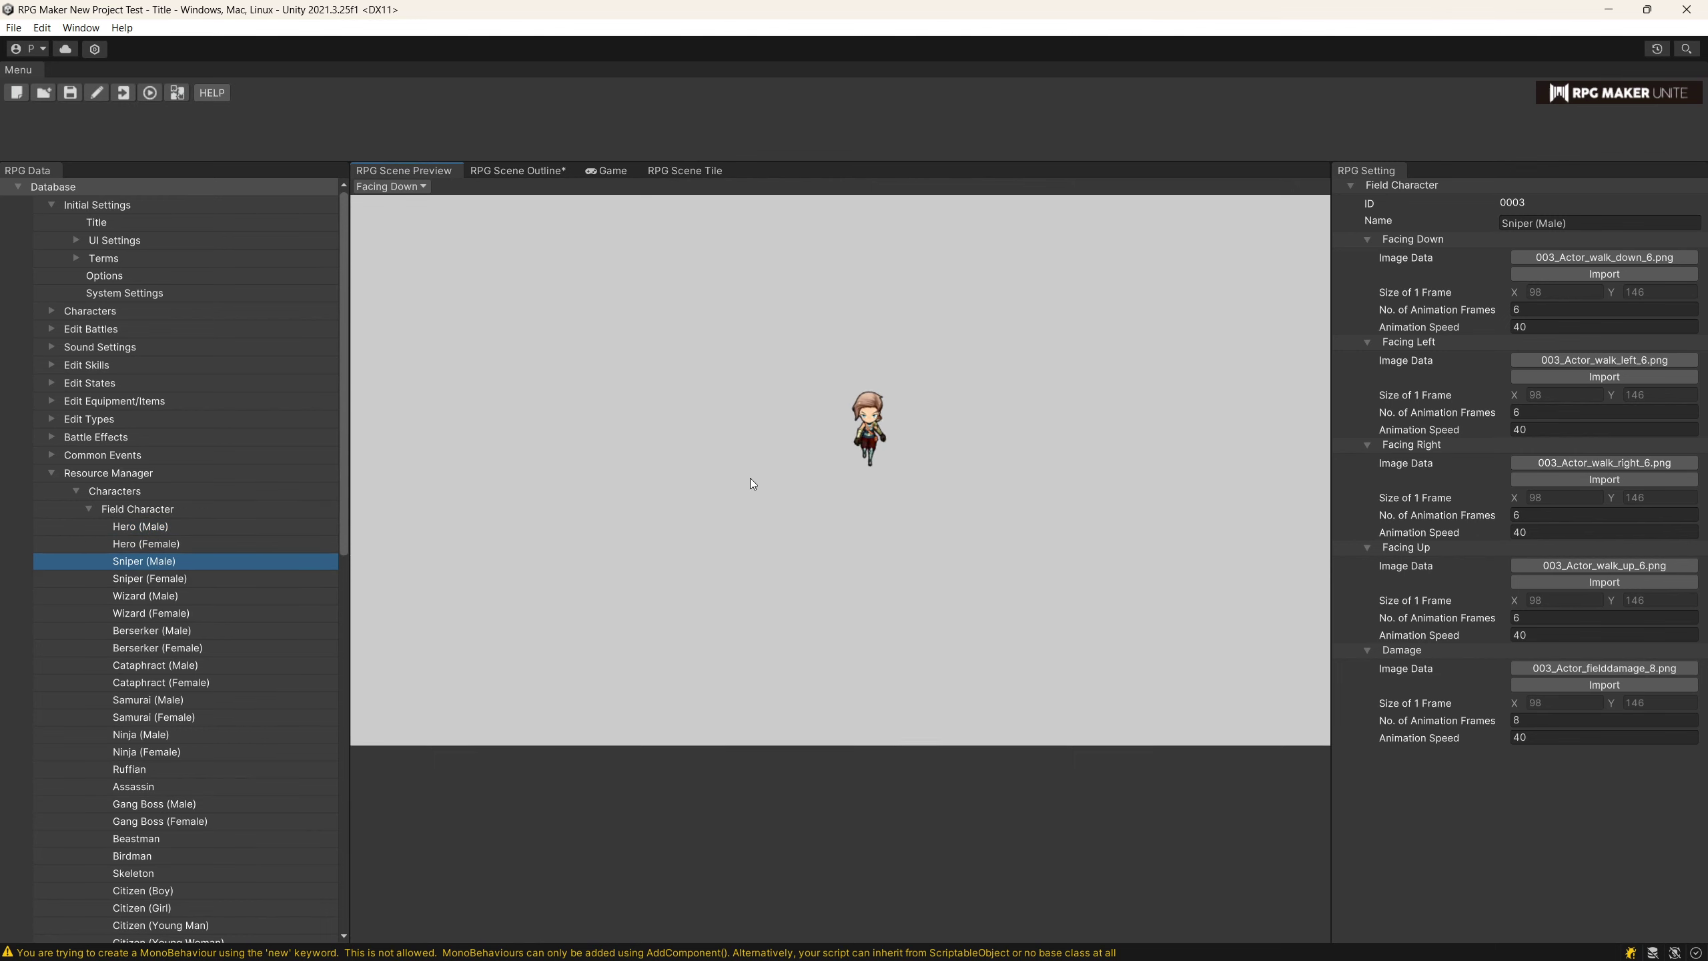
{"action": "left_click", "coordinate": [201, 703]}
{"action": "left_click", "coordinate": [173, 774]}
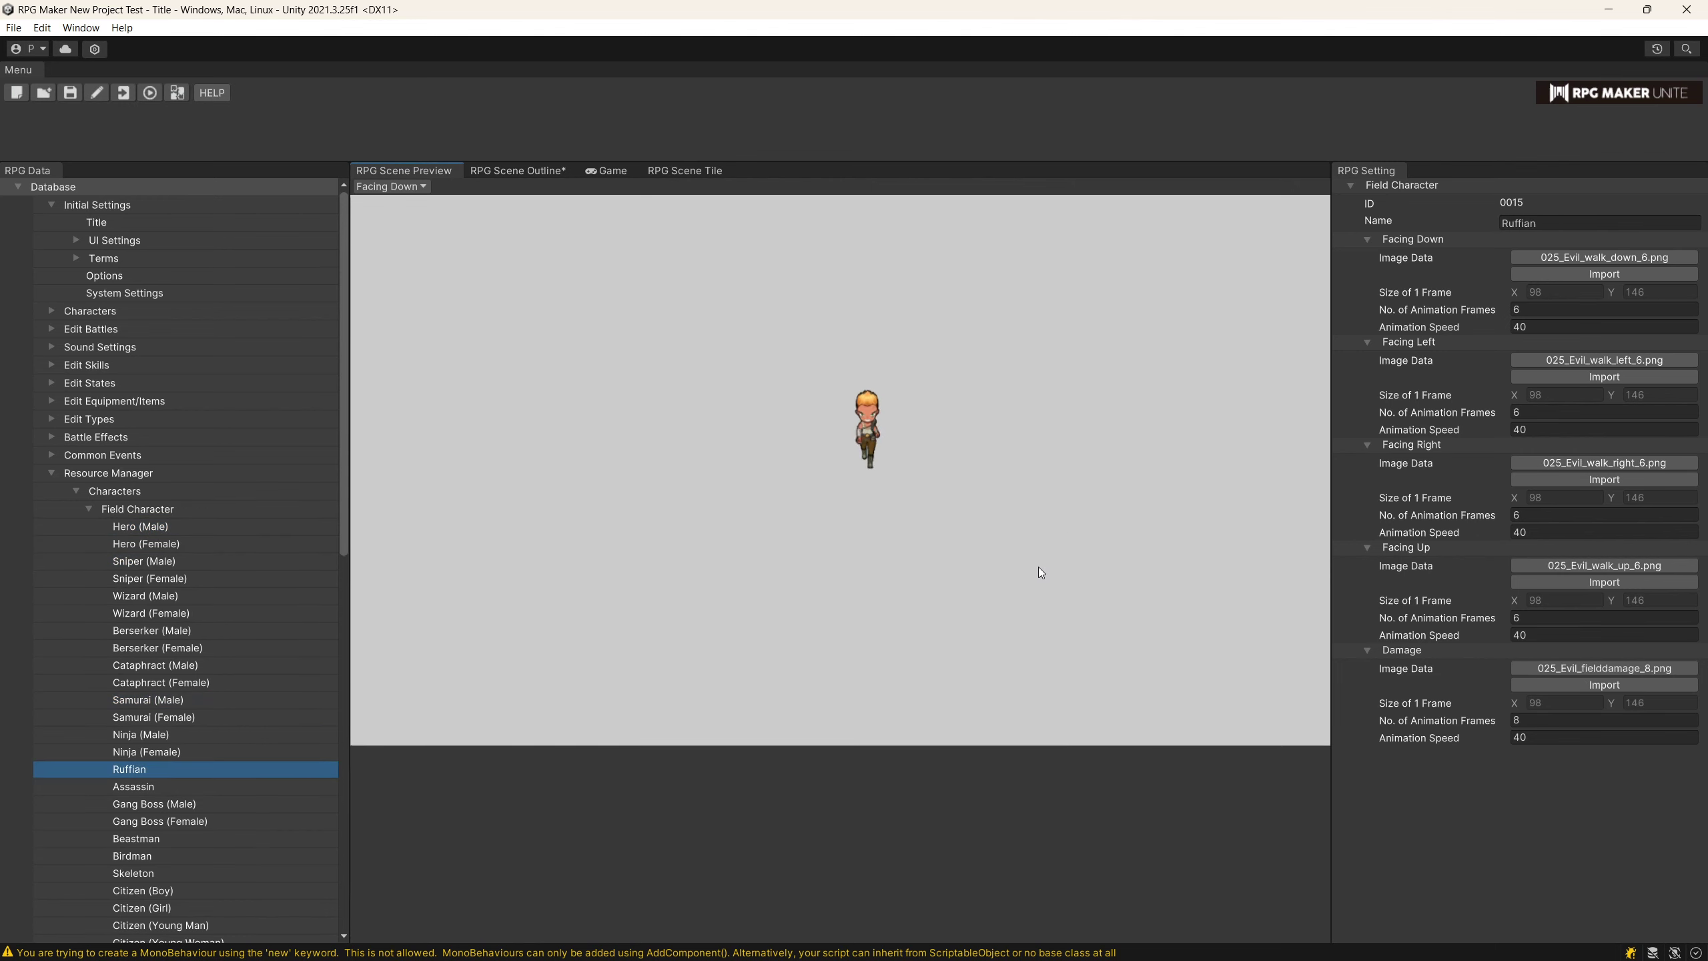
{"action": "left_click", "coordinate": [53, 366]}
{"action": "left_click", "coordinate": [106, 387]}
{"action": "left_click", "coordinate": [109, 400]}
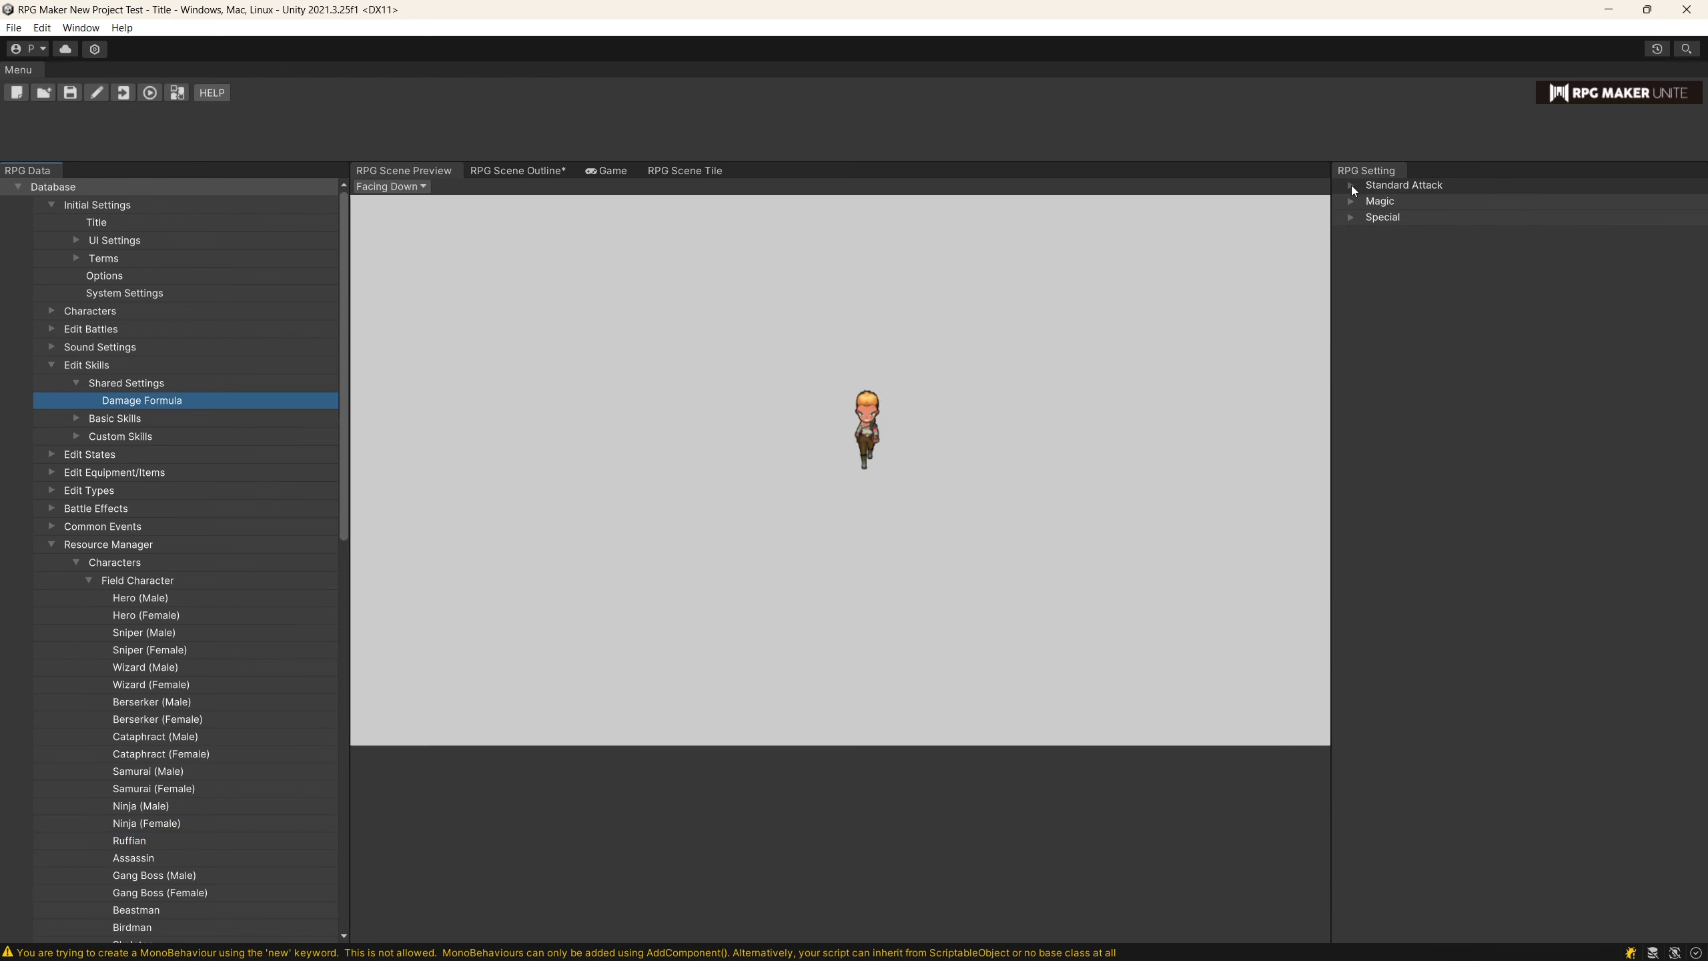
{"action": "left_click", "coordinate": [1351, 374]}
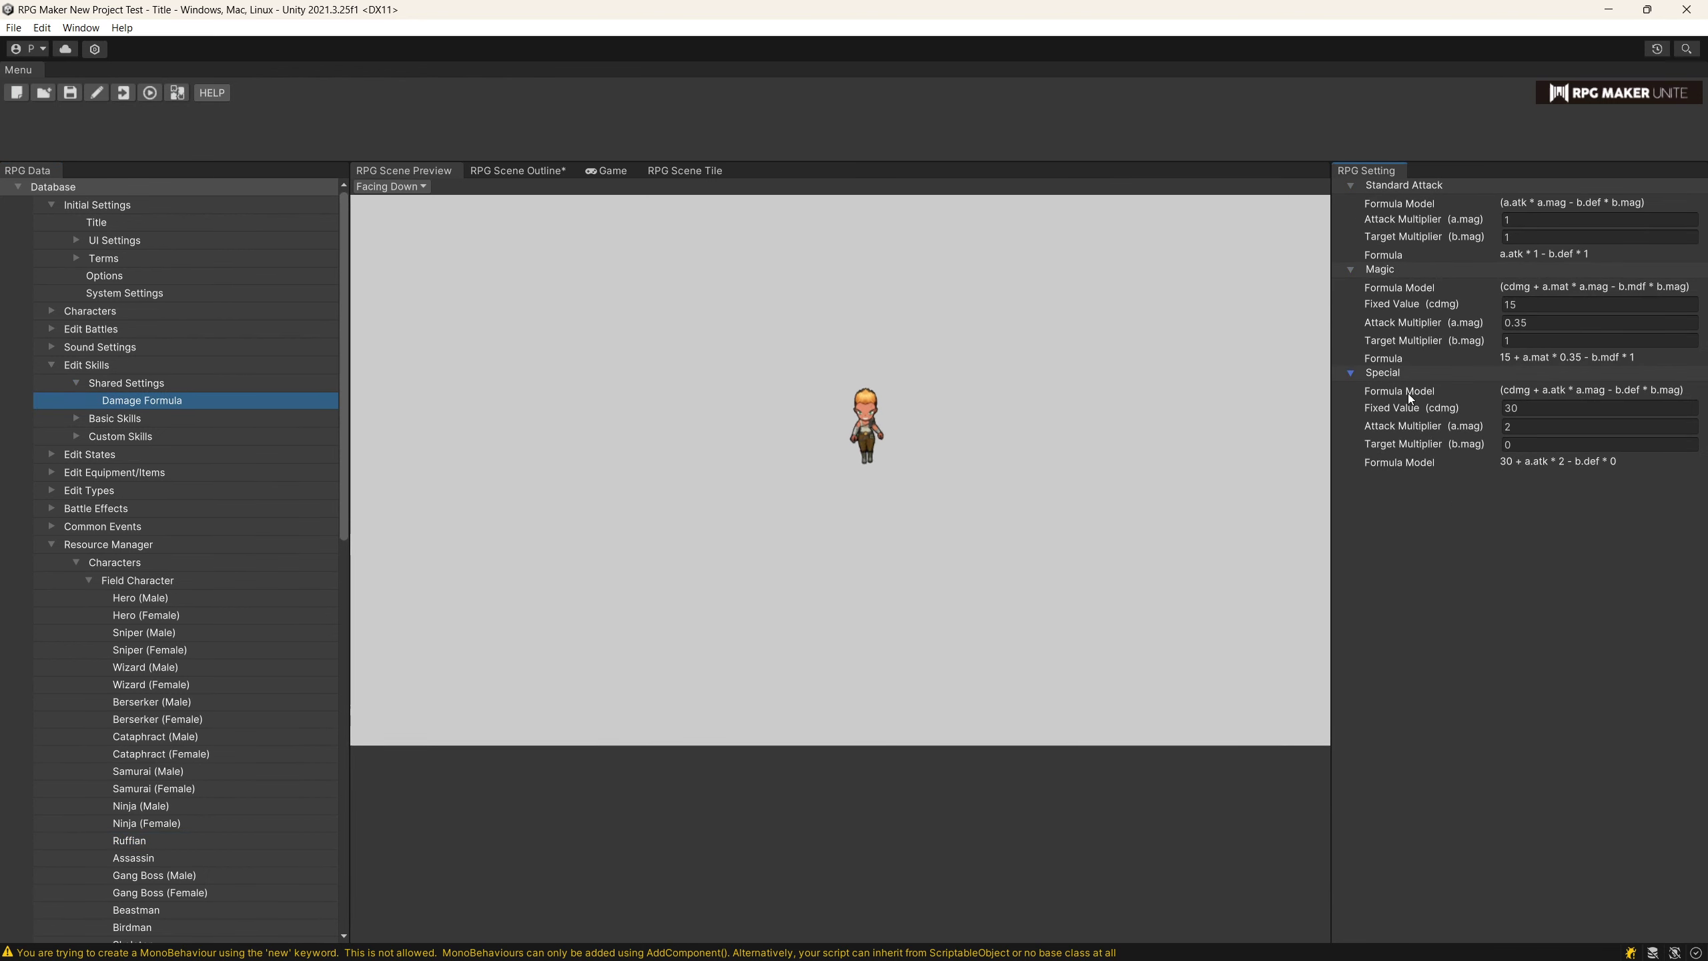
{"action": "left_click", "coordinate": [107, 419]}
{"action": "left_click", "coordinate": [118, 435]}
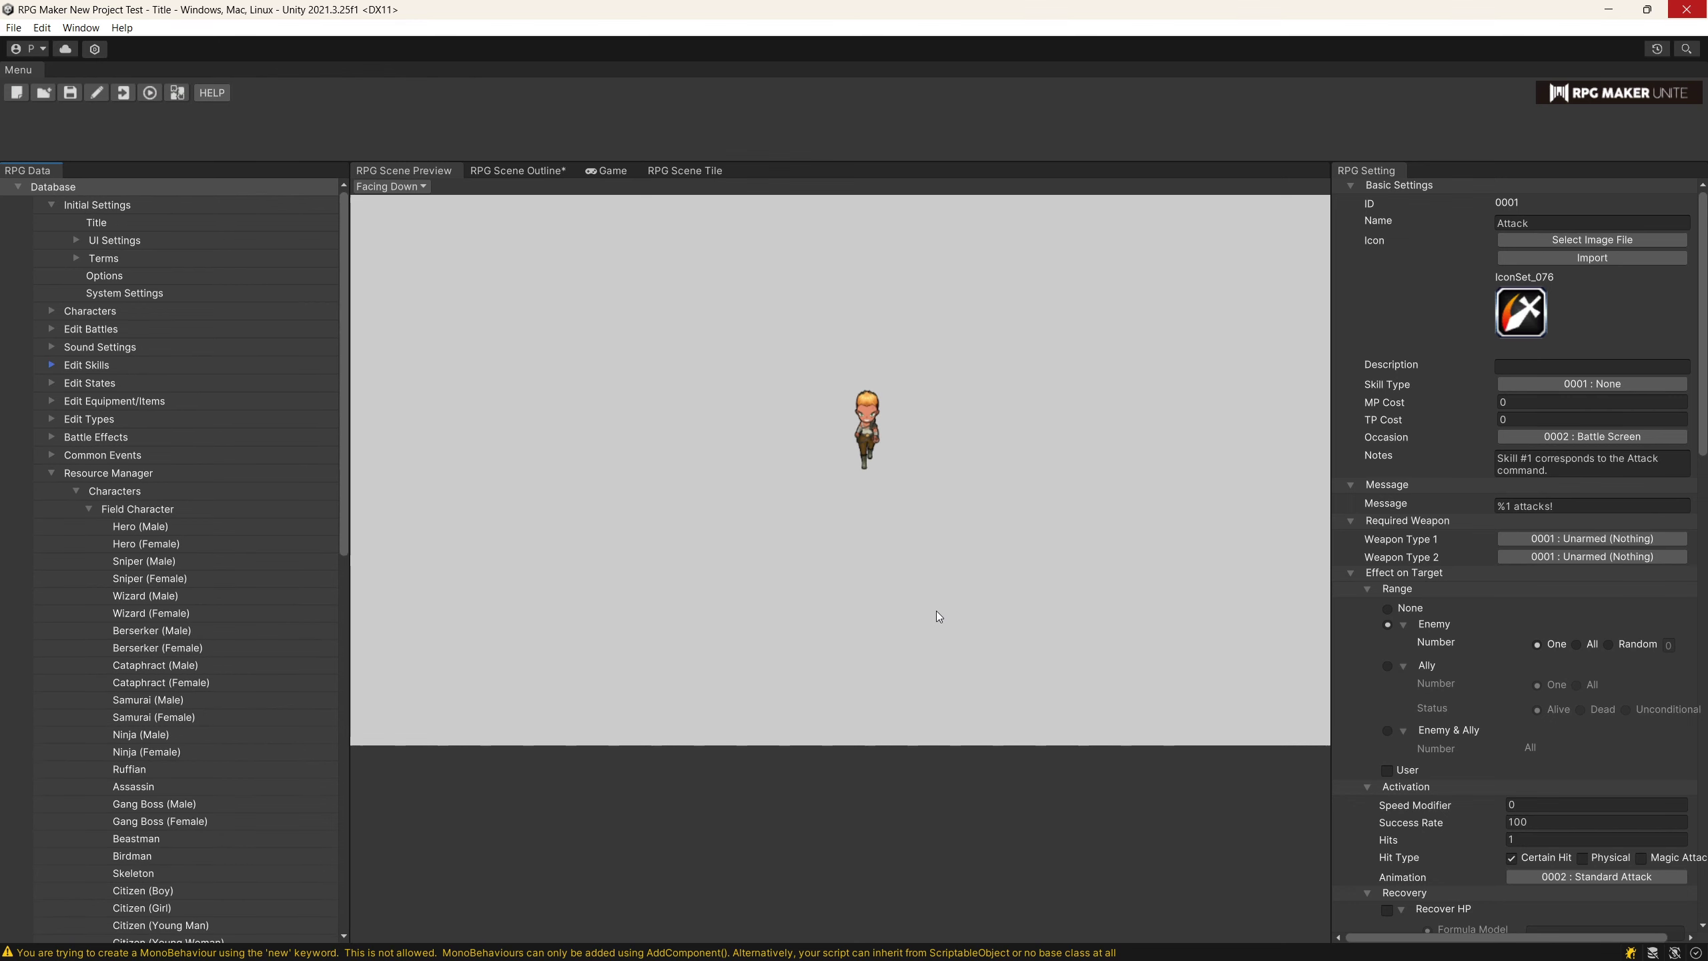
{"action": "left_click", "coordinate": [51, 472]}
Load TileA4_PHC_Exterior-General4 from the TilesUsed/Roof folder as a new tile image.
{"action": "left_click", "coordinate": [139, 561]}
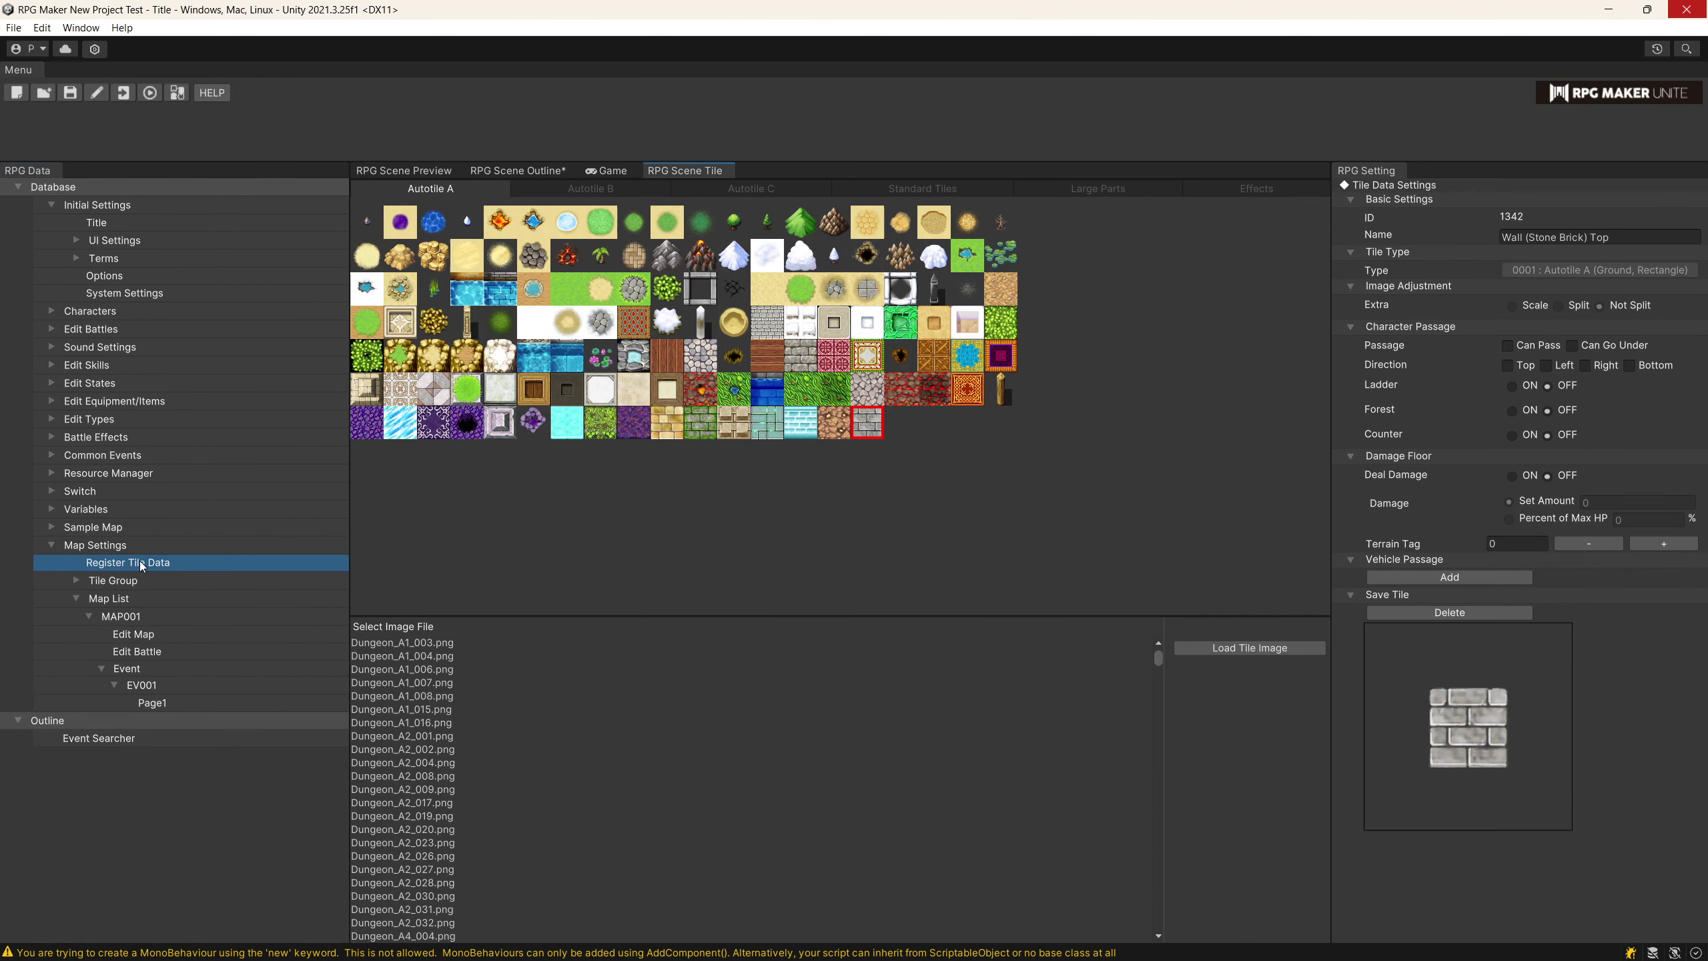
{"action": "left_click", "coordinate": [1273, 647]}
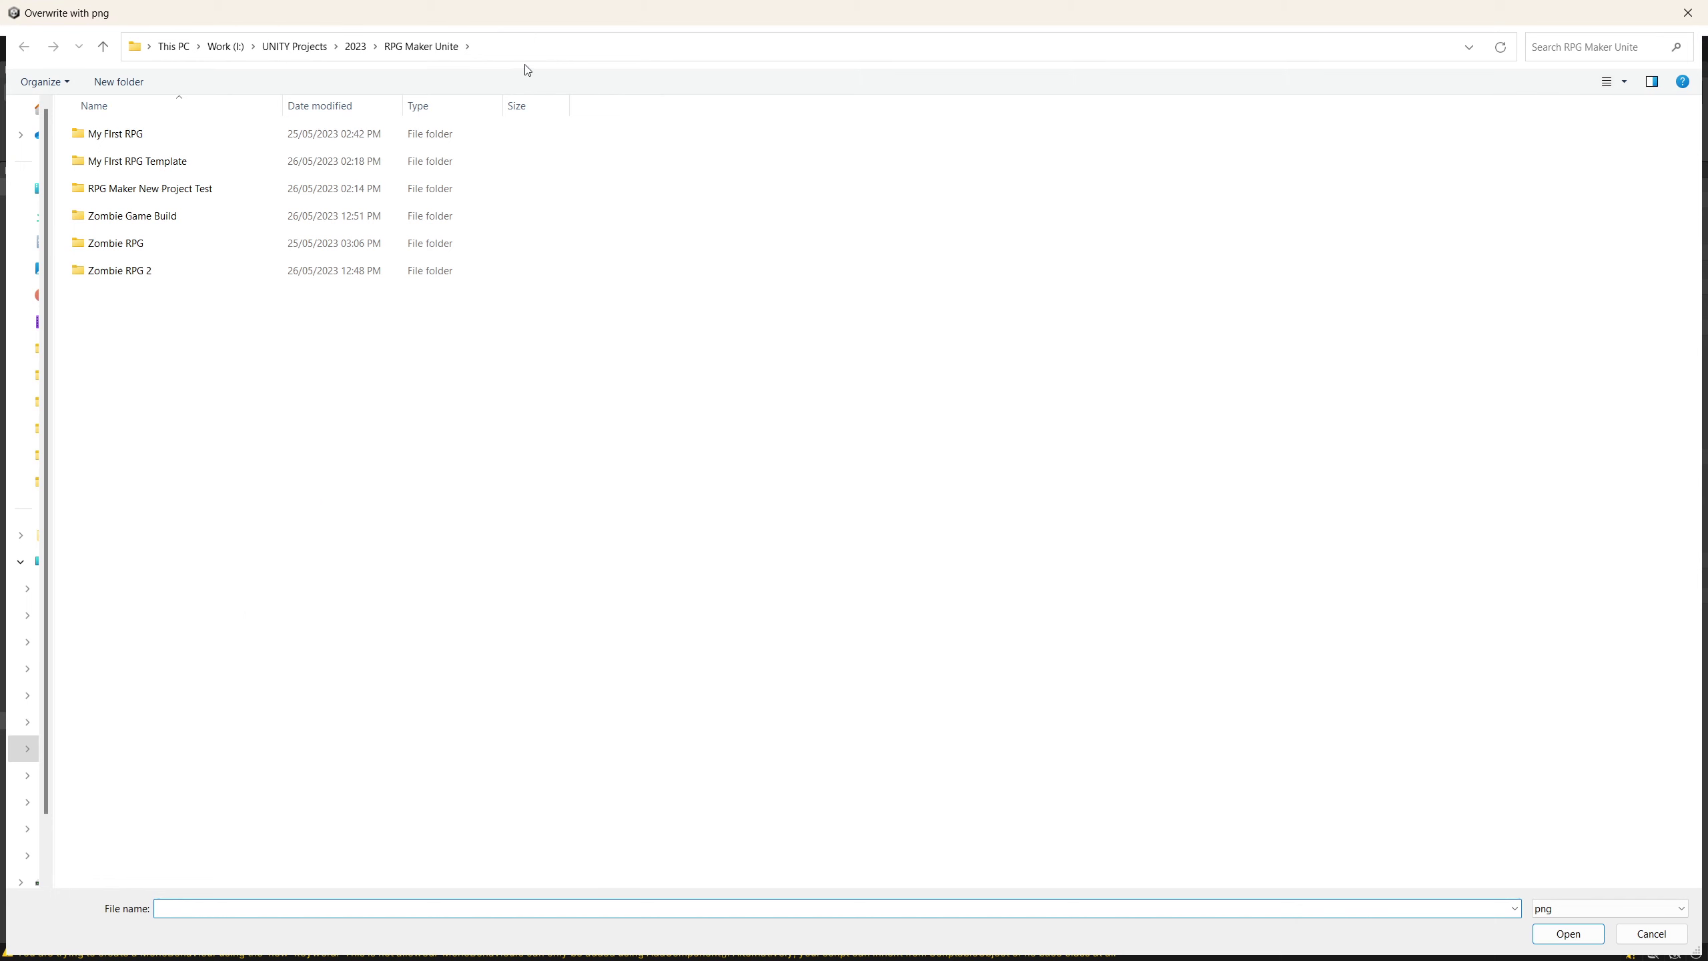
{"action": "left_click", "coordinate": [539, 56]}
{"action": "type", "text": "I:\\1 ASSETS GAMES\\RPG Maker Horror\\TilesUsed"}
{"action": "key", "text": "Return"}
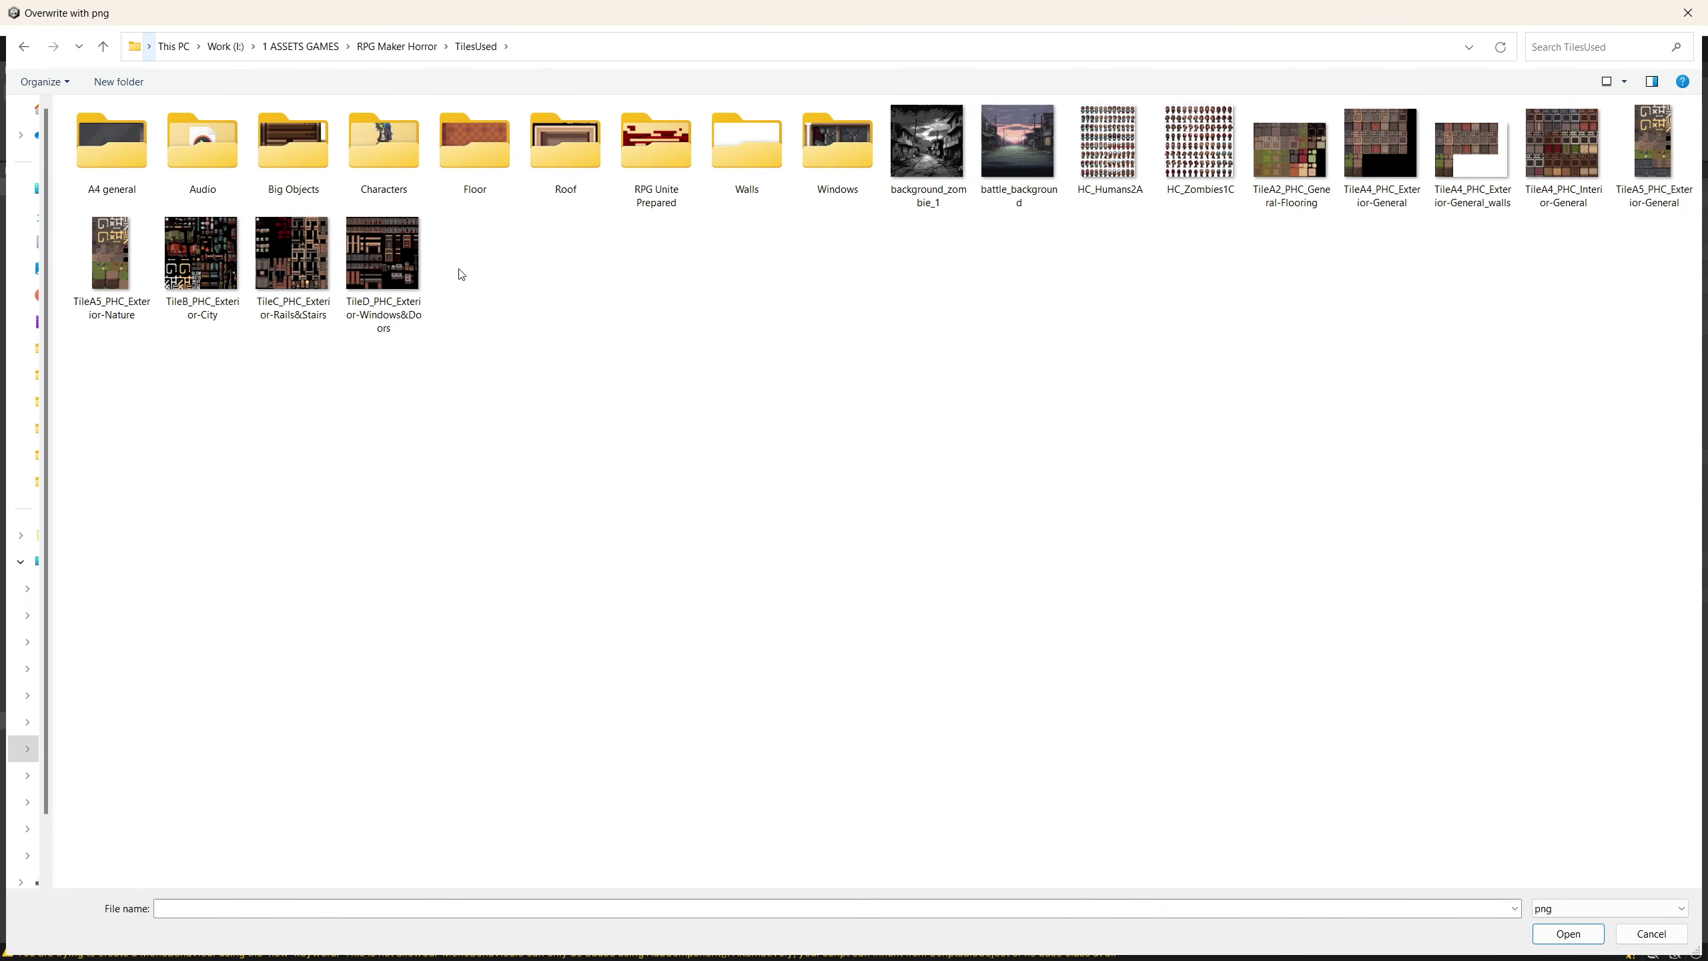
{"action": "double_click", "coordinate": [566, 145]}
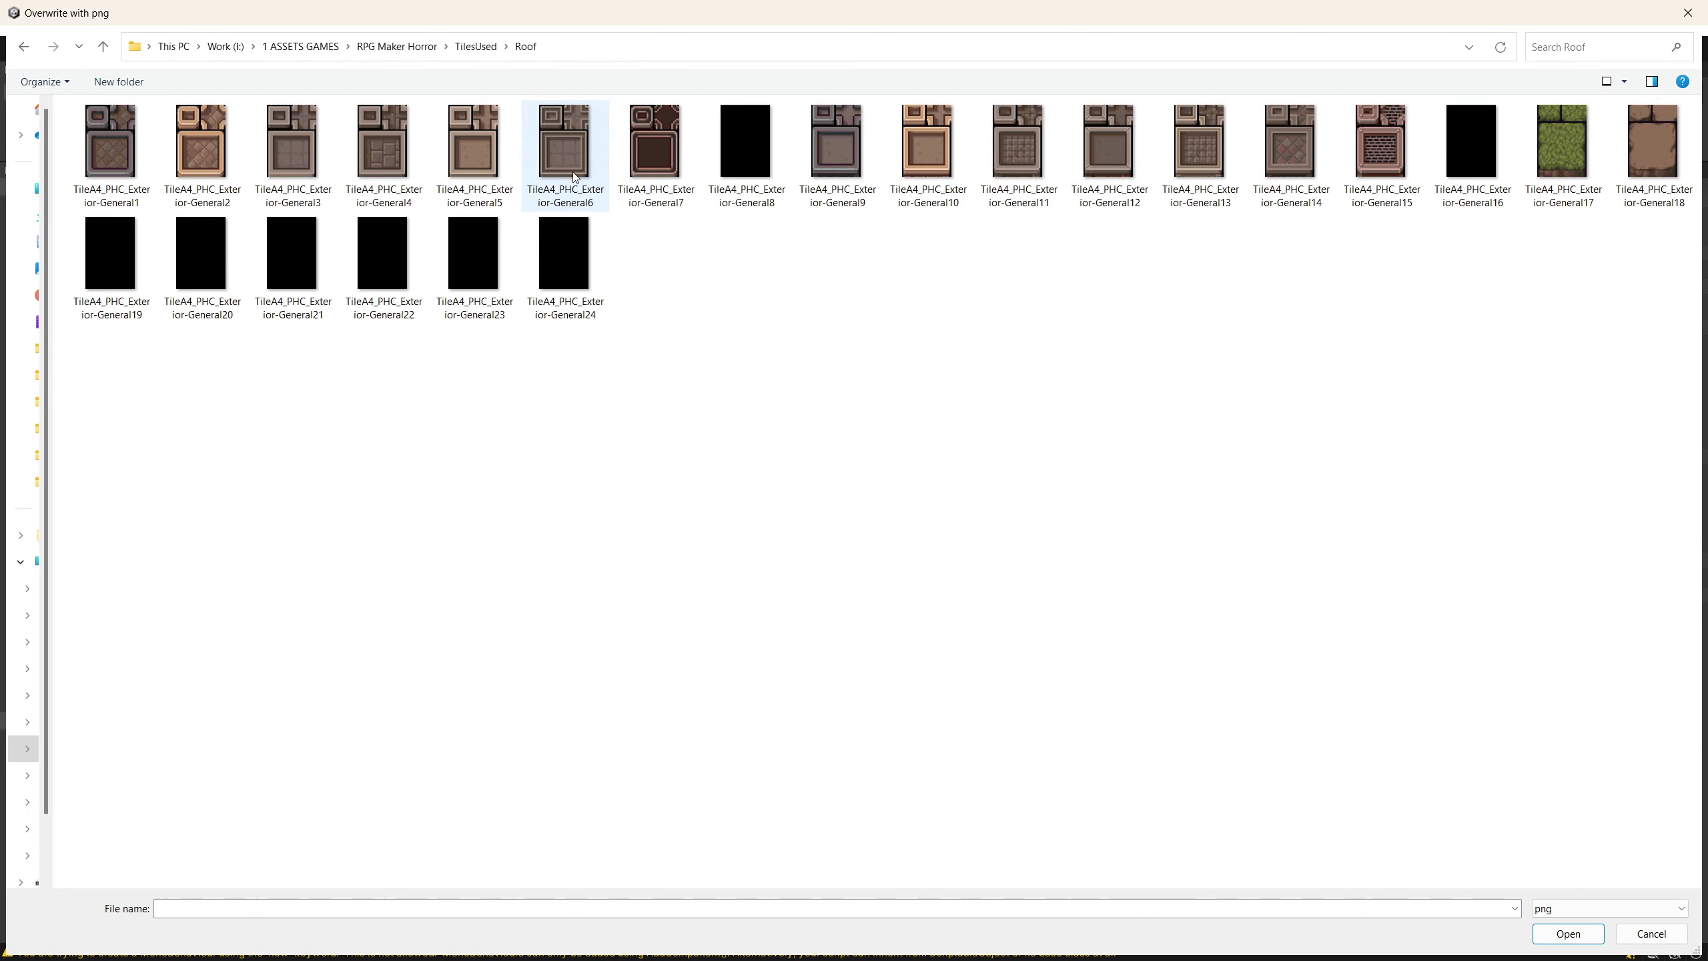
{"action": "left_click", "coordinate": [374, 176]}
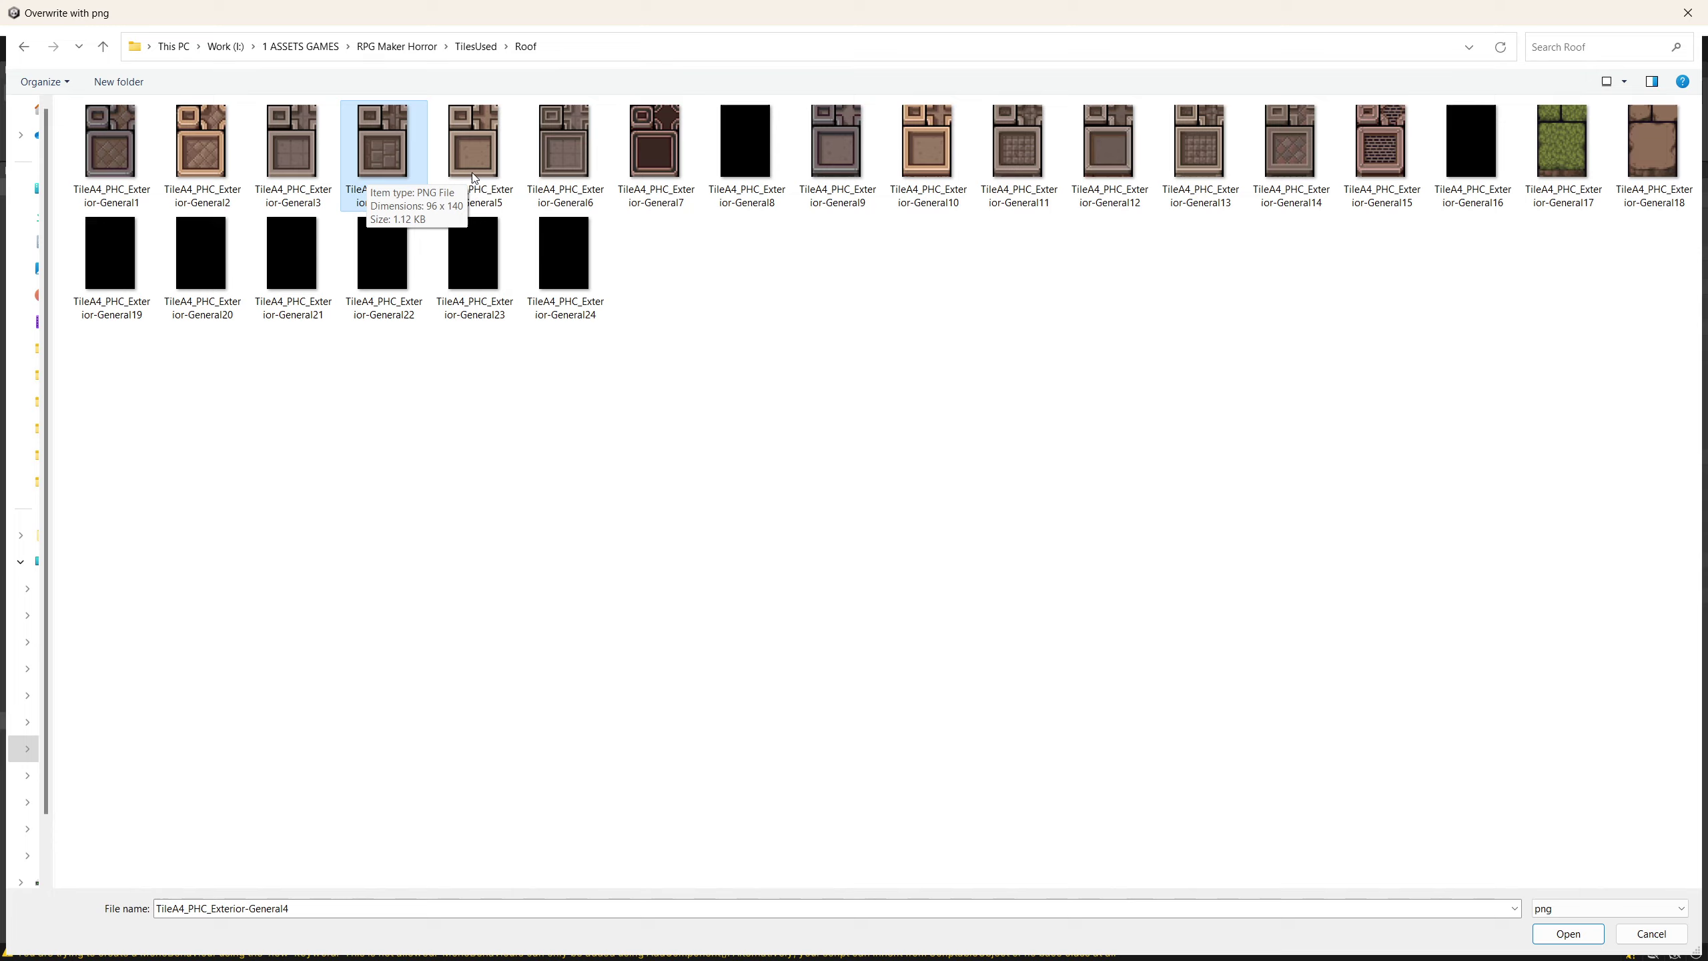
{"action": "left_click", "coordinate": [1568, 935]}
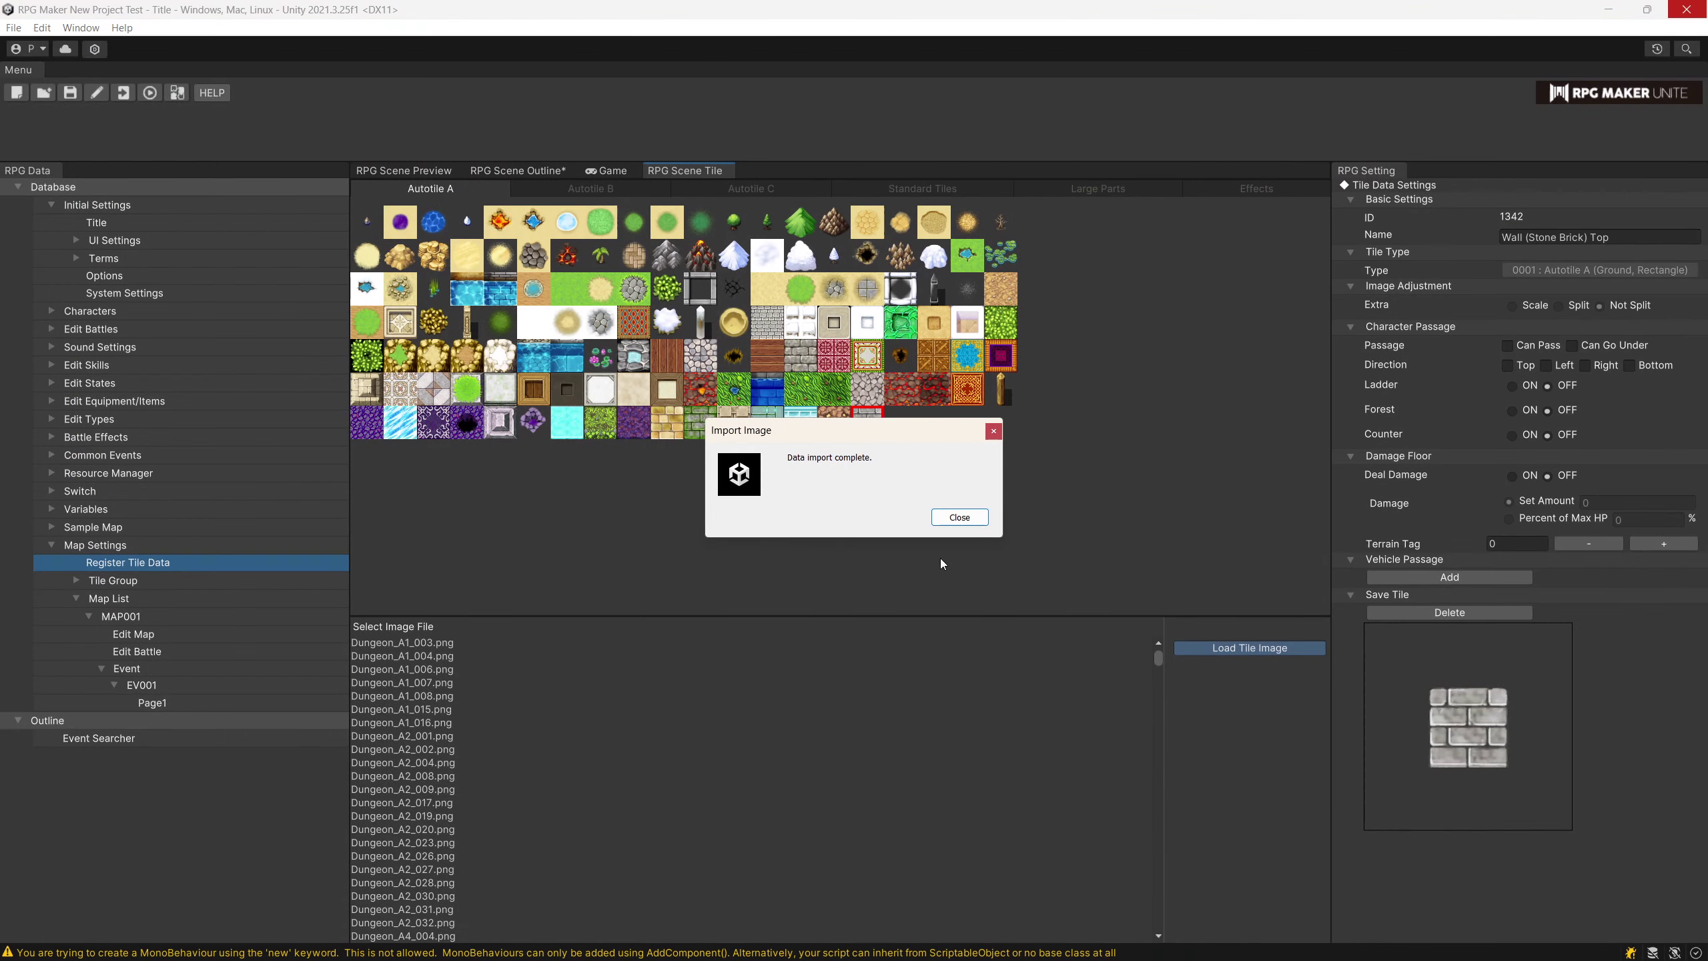
{"action": "left_click", "coordinate": [959, 516]}
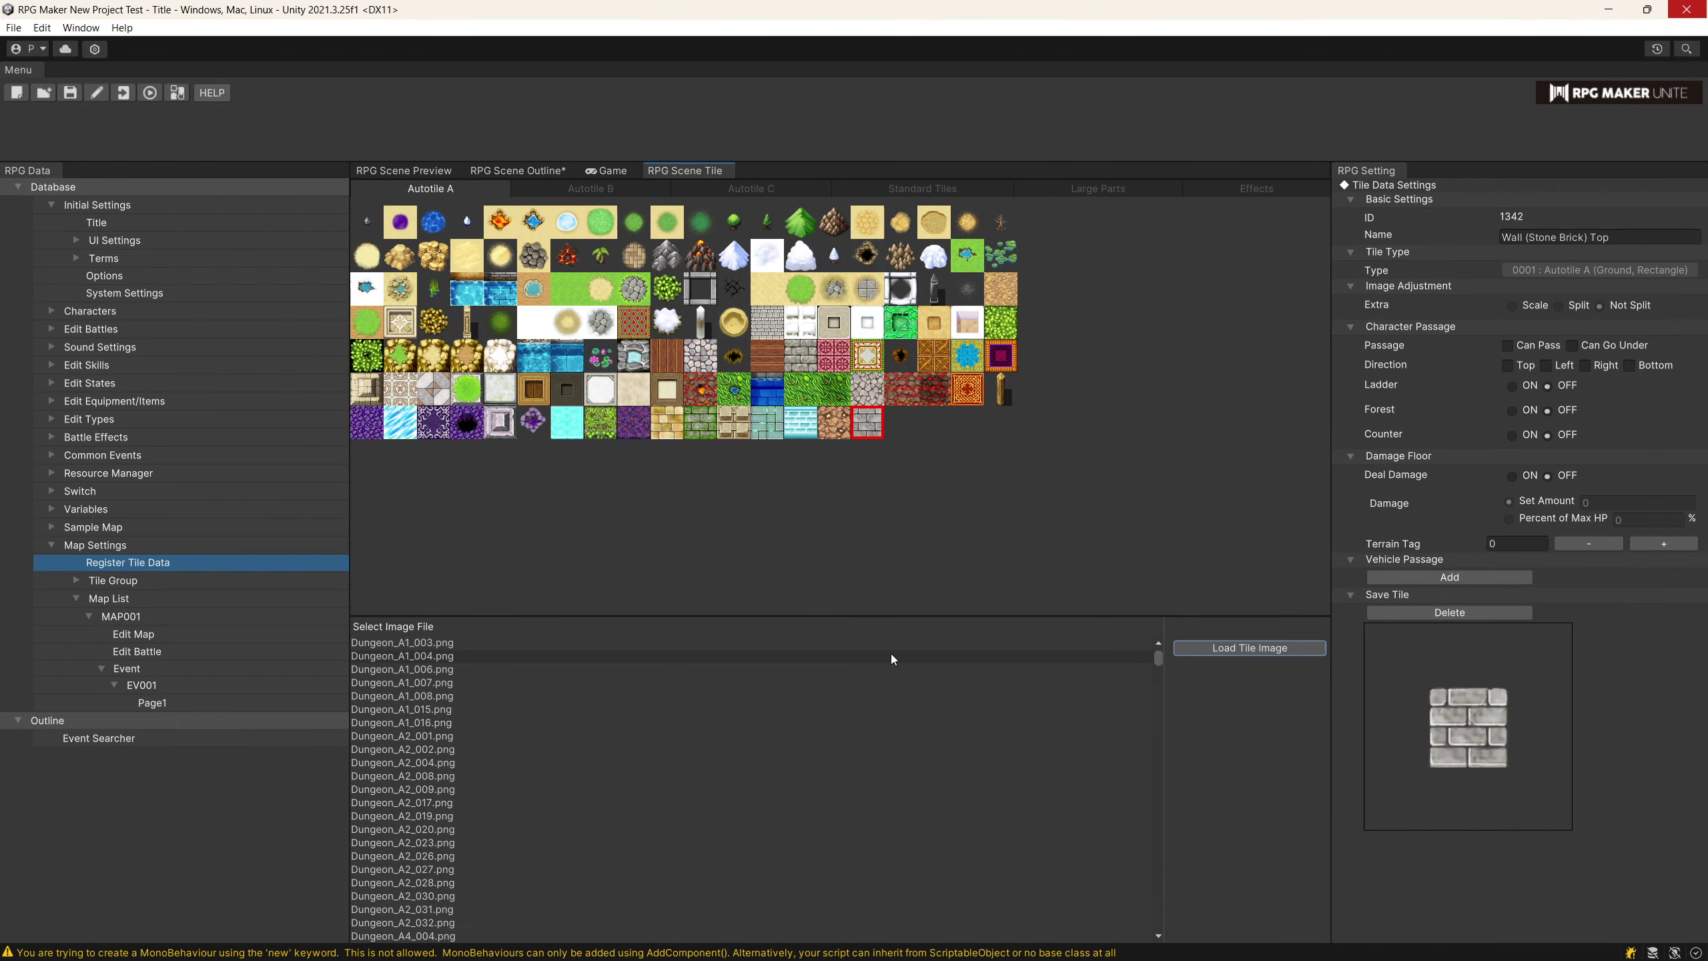
Register the imported image as 0002 Autotile B, save, and dismiss the image-too-small error.
{"action": "left_click_drag", "start_coordinate": [1365, 461], "coordinate": [1365, 839]}
{"action": "left_click", "coordinate": [107, 764]}
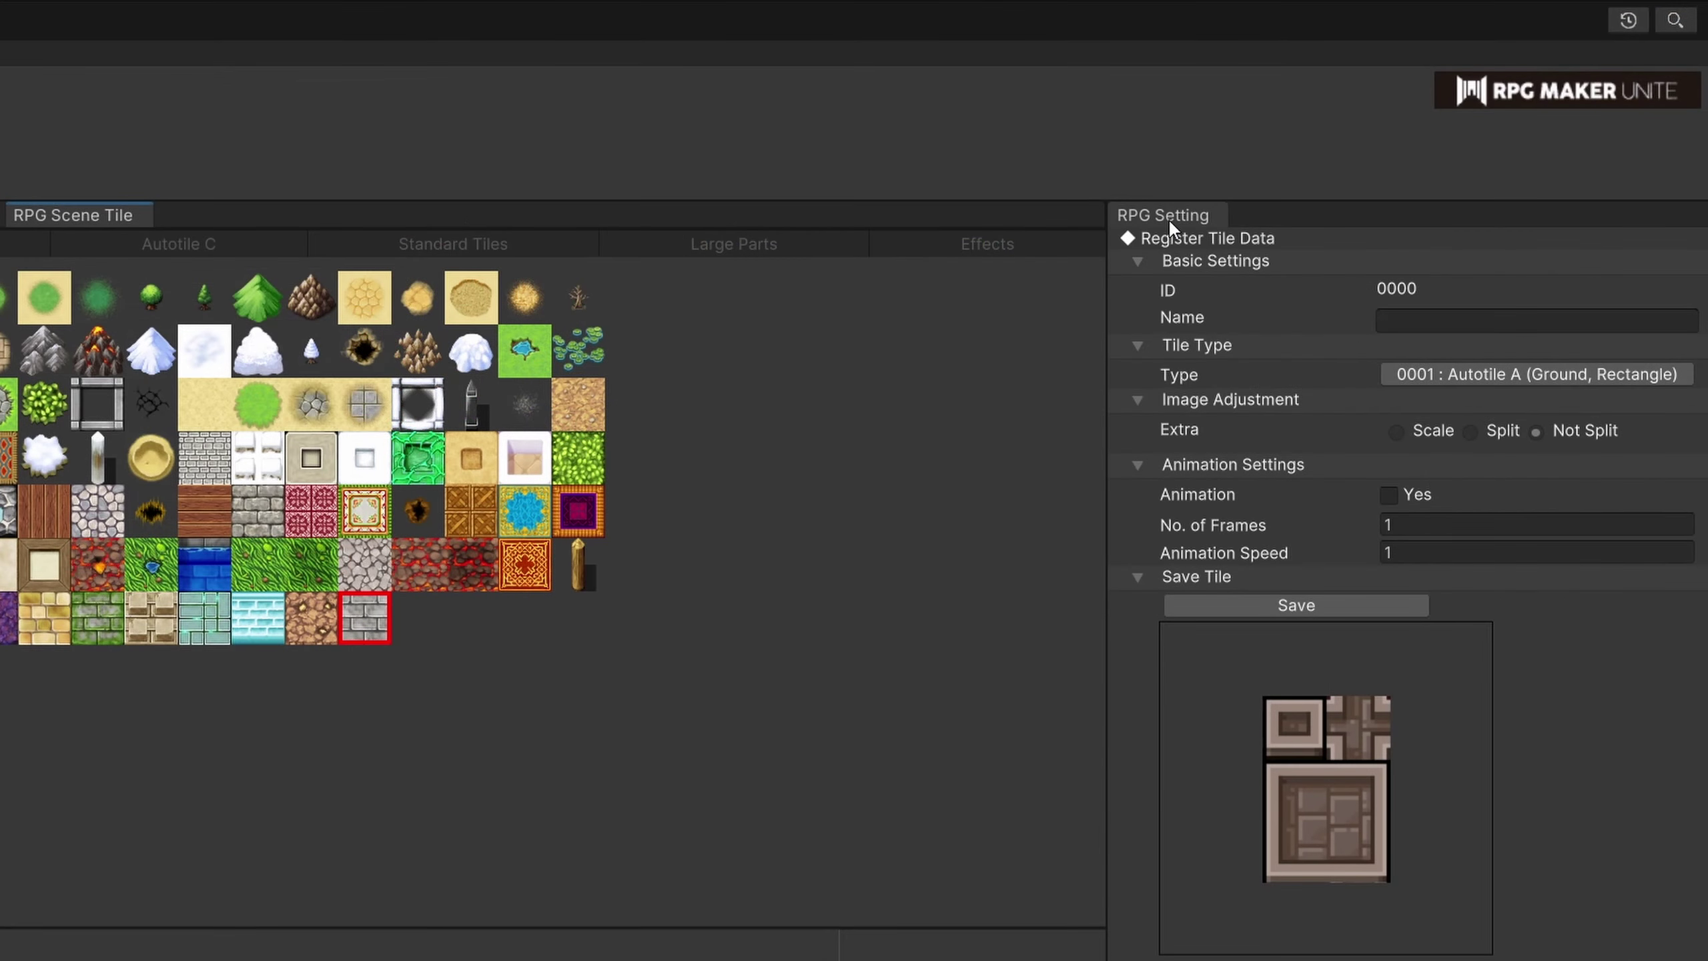
{"action": "left_click", "coordinate": [1471, 370]}
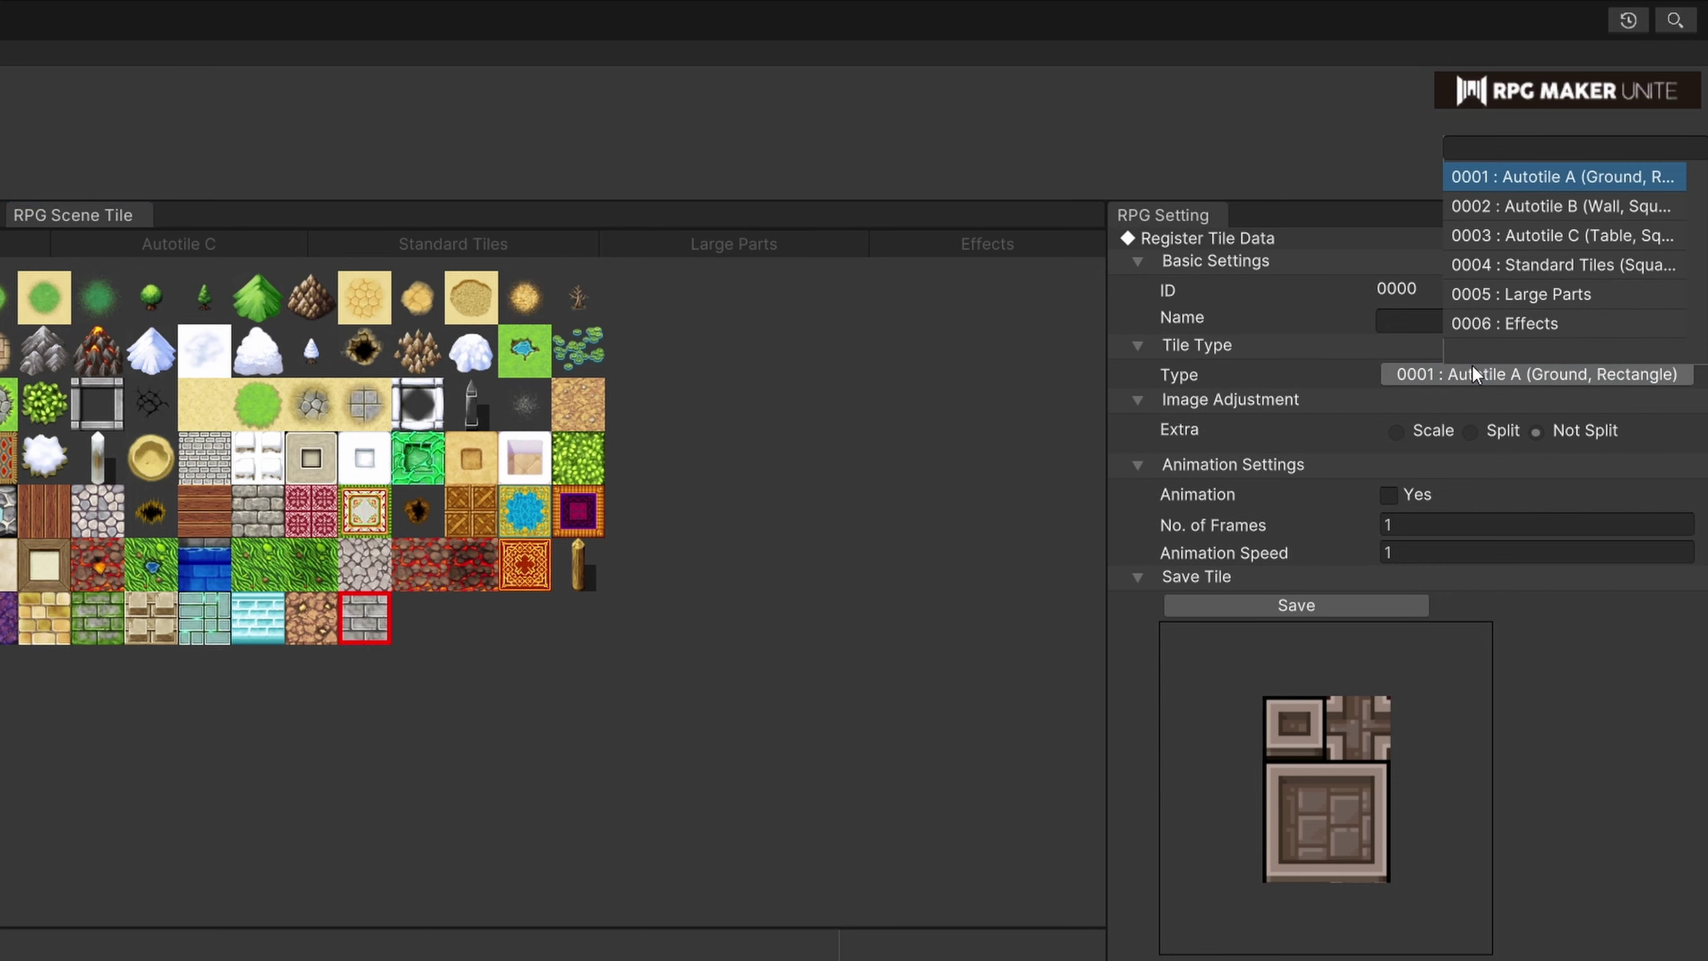
{"action": "left_click", "coordinate": [1535, 206]}
{"action": "left_click", "coordinate": [1342, 609]}
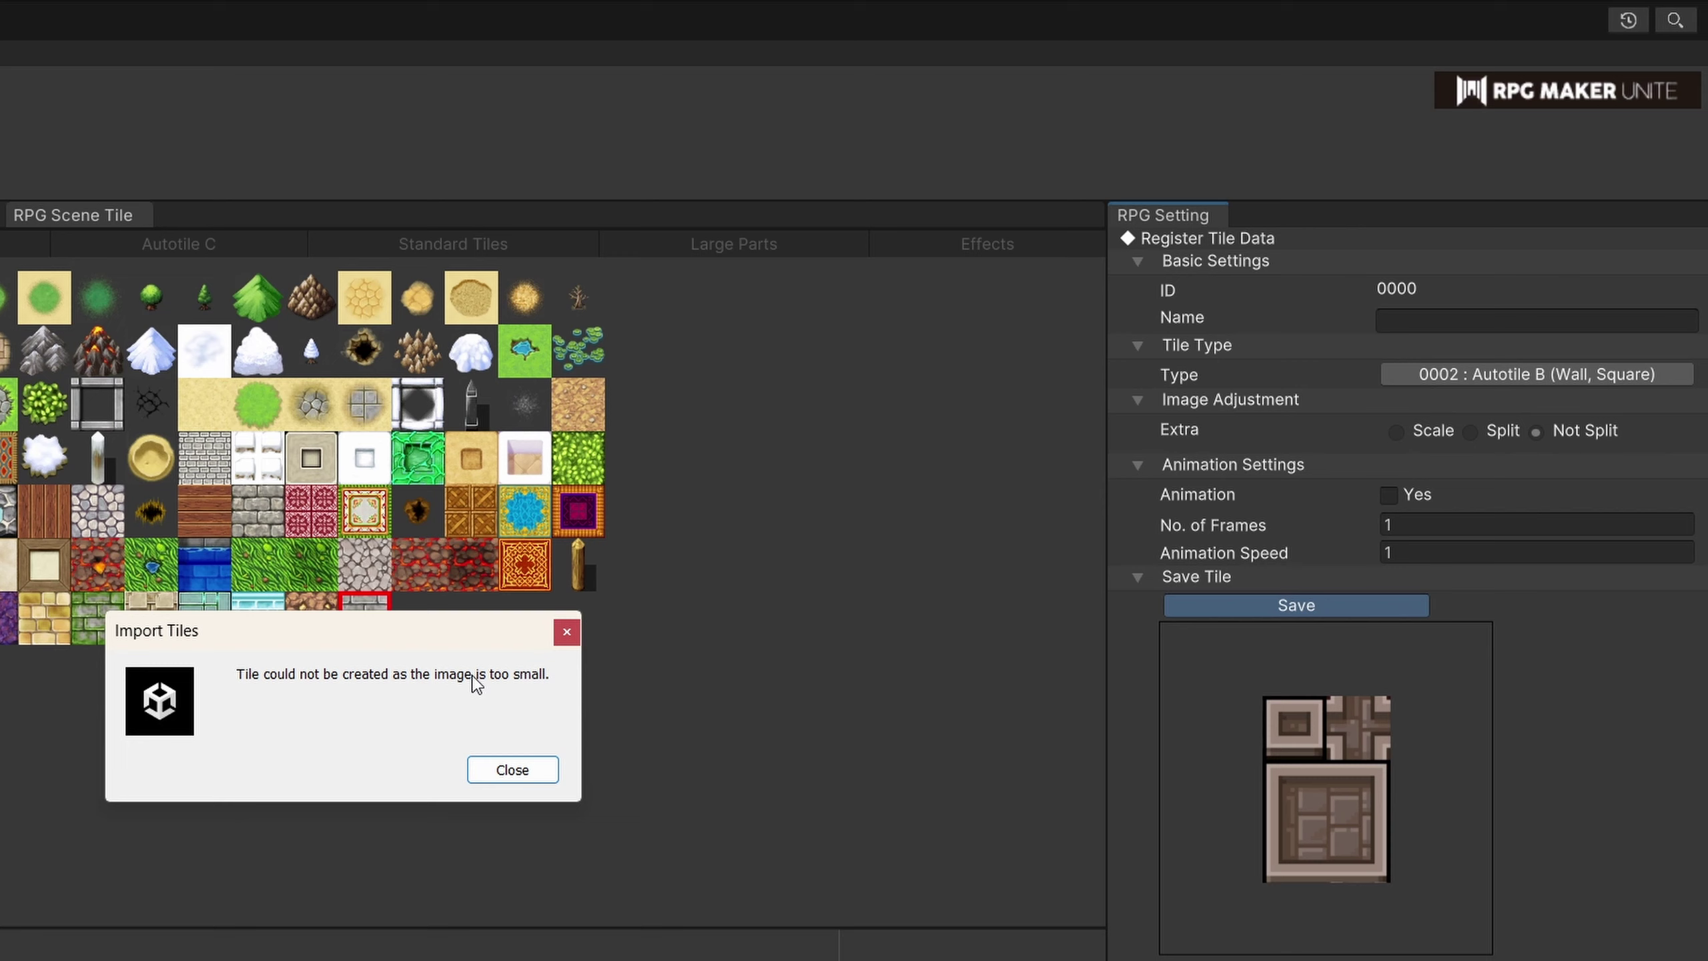
{"action": "left_click", "coordinate": [525, 774]}
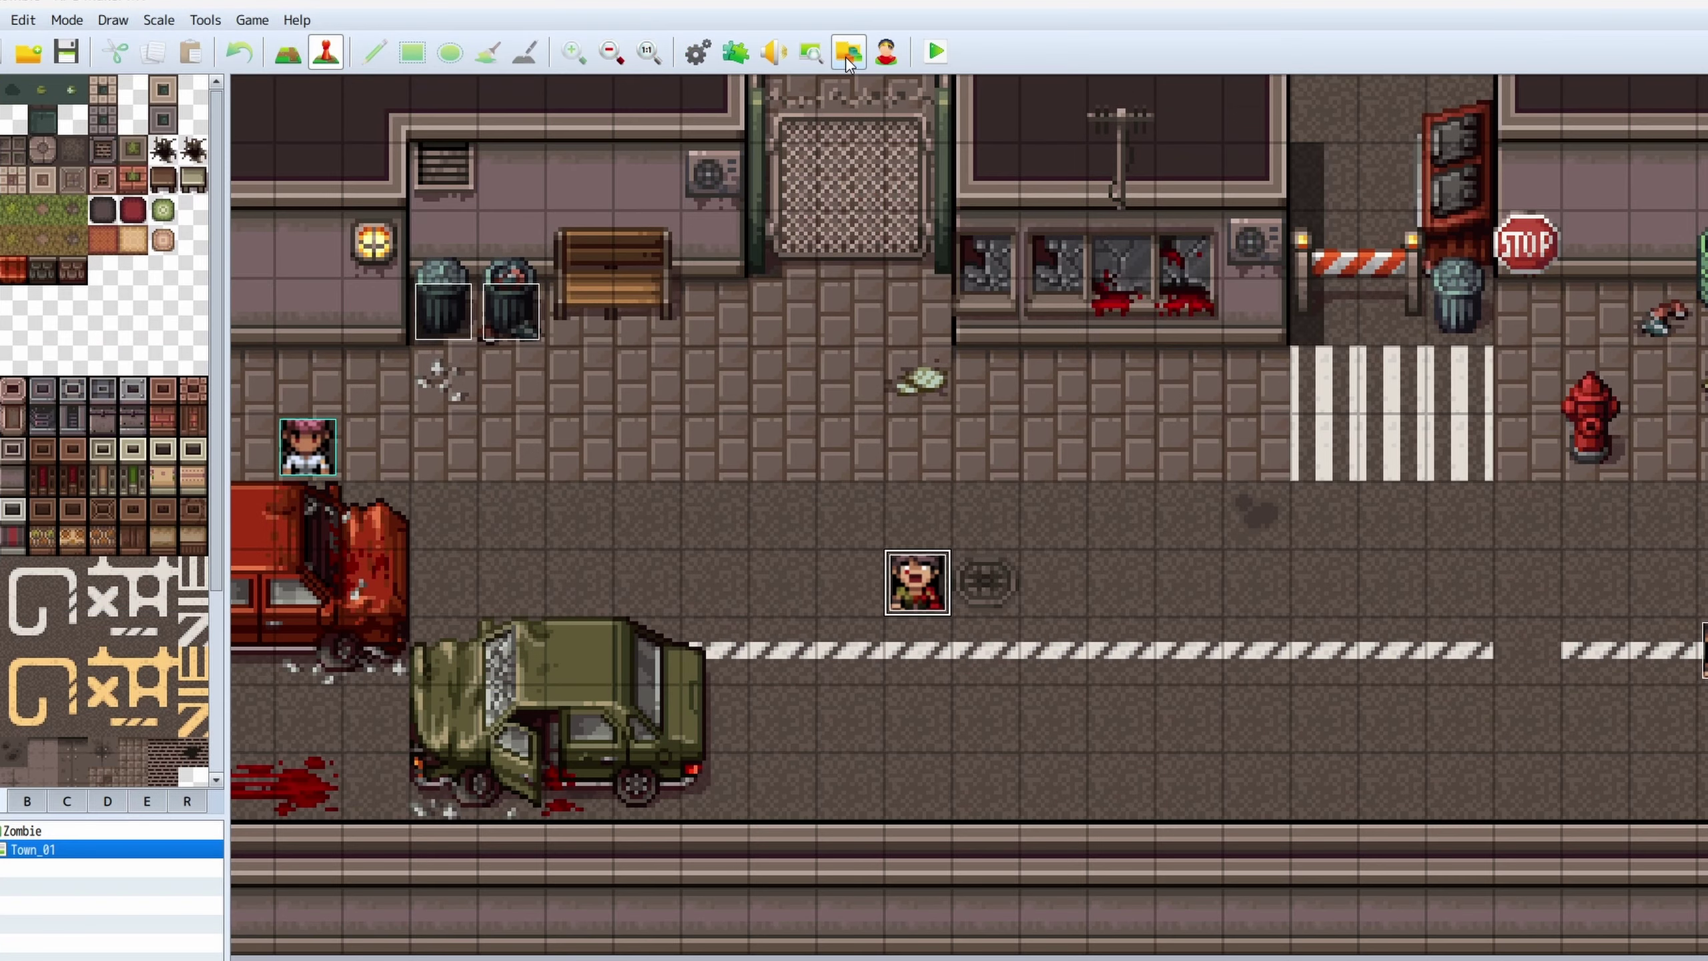
Import Dungeon_A4 into img/tilesets through the Resource Manager, then close it.
{"action": "left_click", "coordinate": [626, 50]}
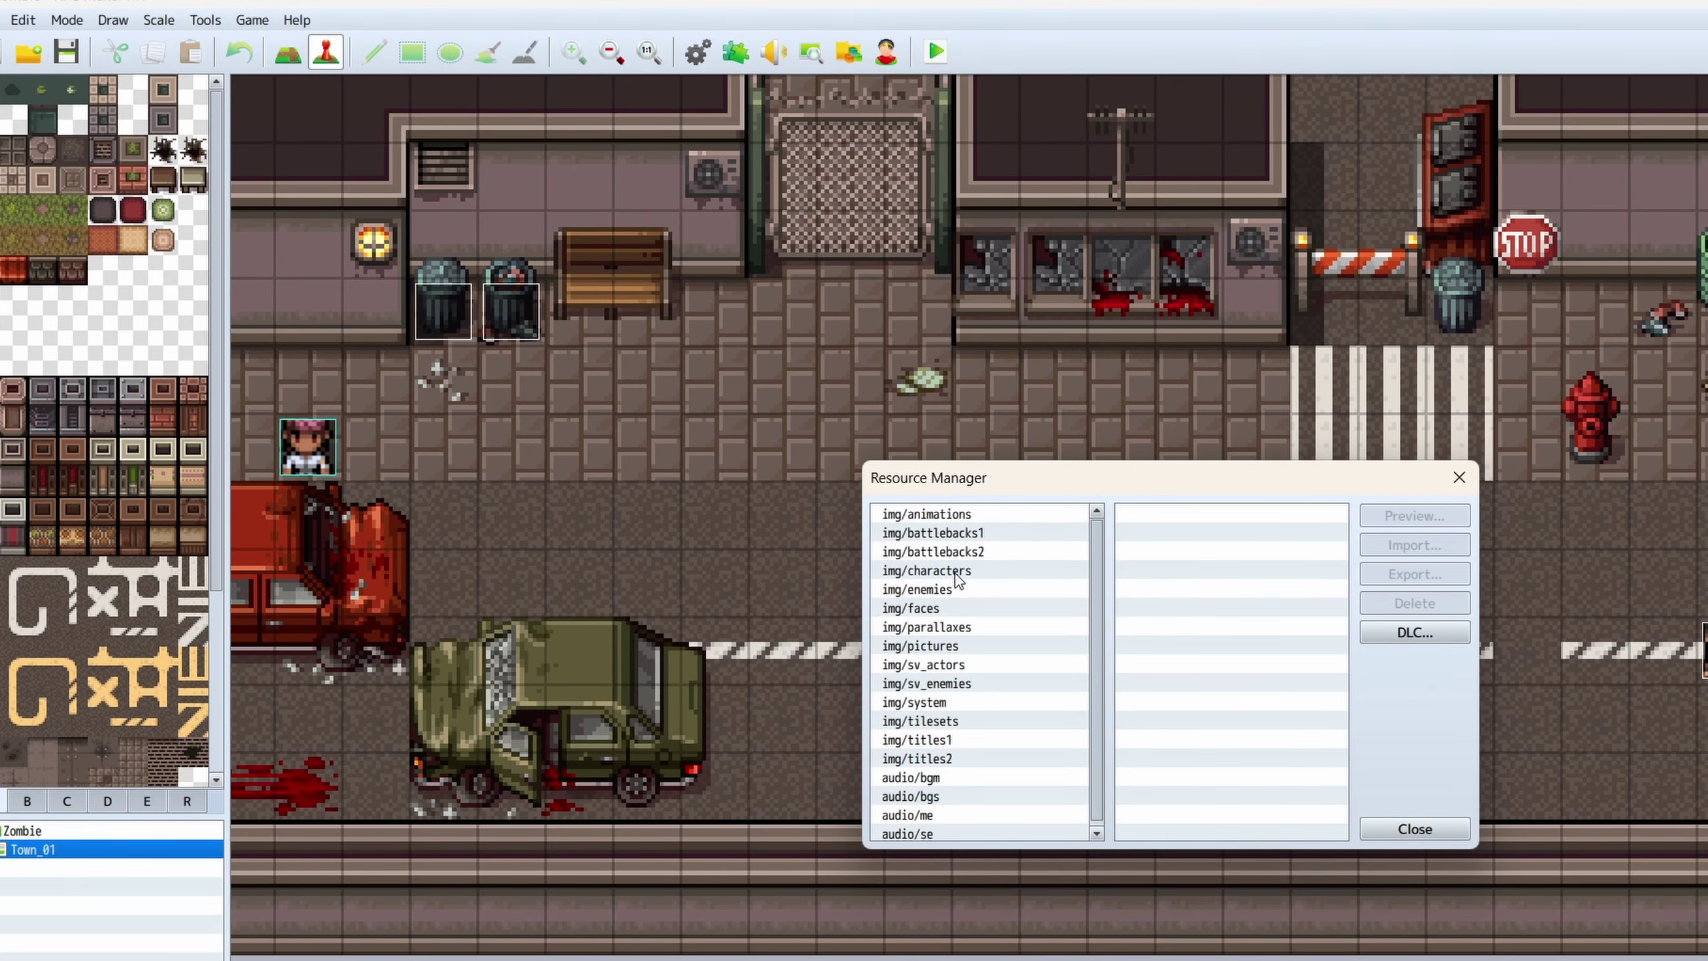
{"action": "left_click", "coordinate": [945, 722]}
{"action": "left_click", "coordinate": [1442, 543]}
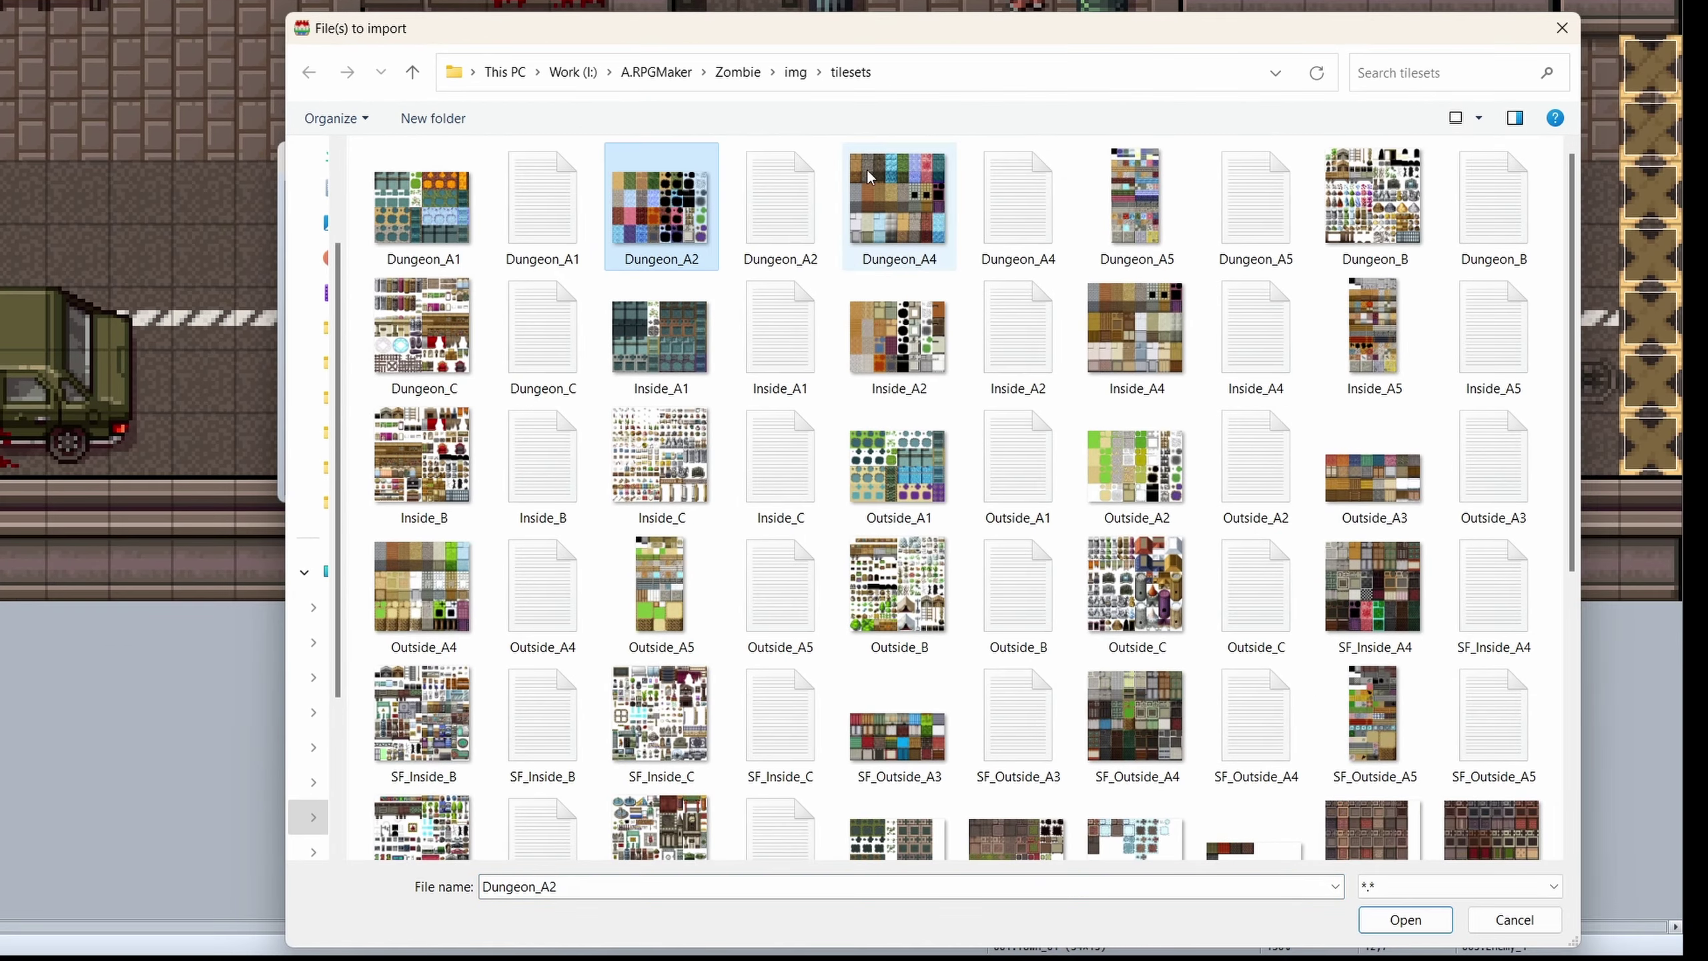
{"action": "left_click", "coordinate": [870, 177]}
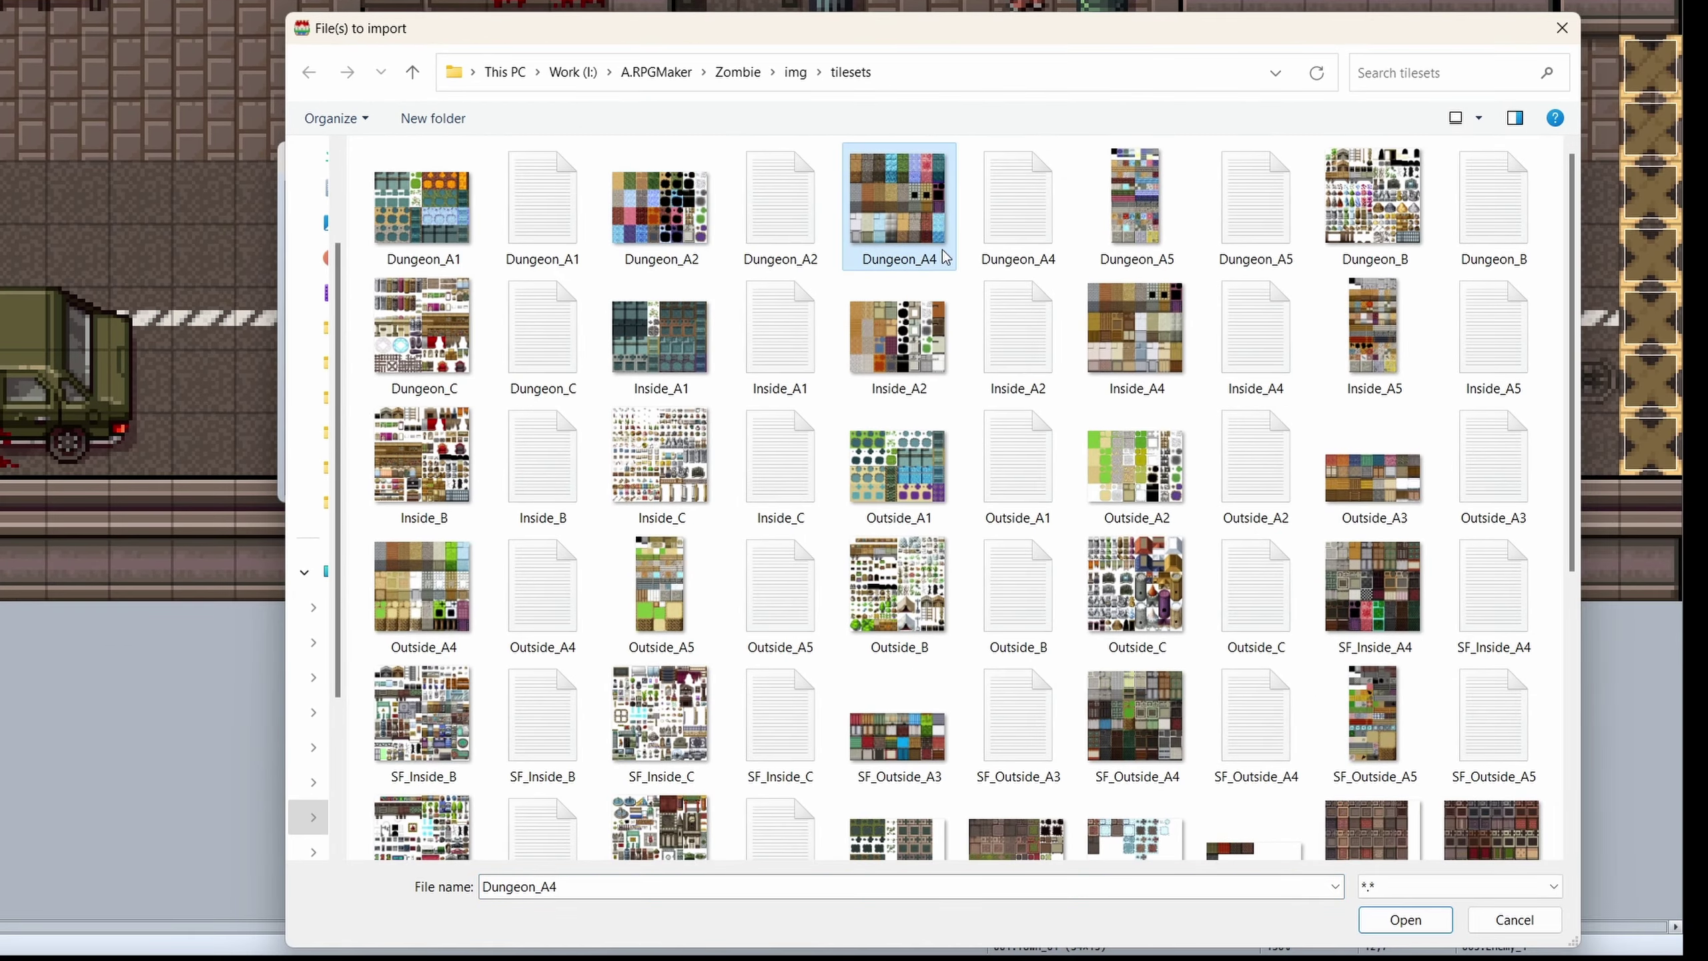
{"action": "left_click", "coordinate": [1407, 919]}
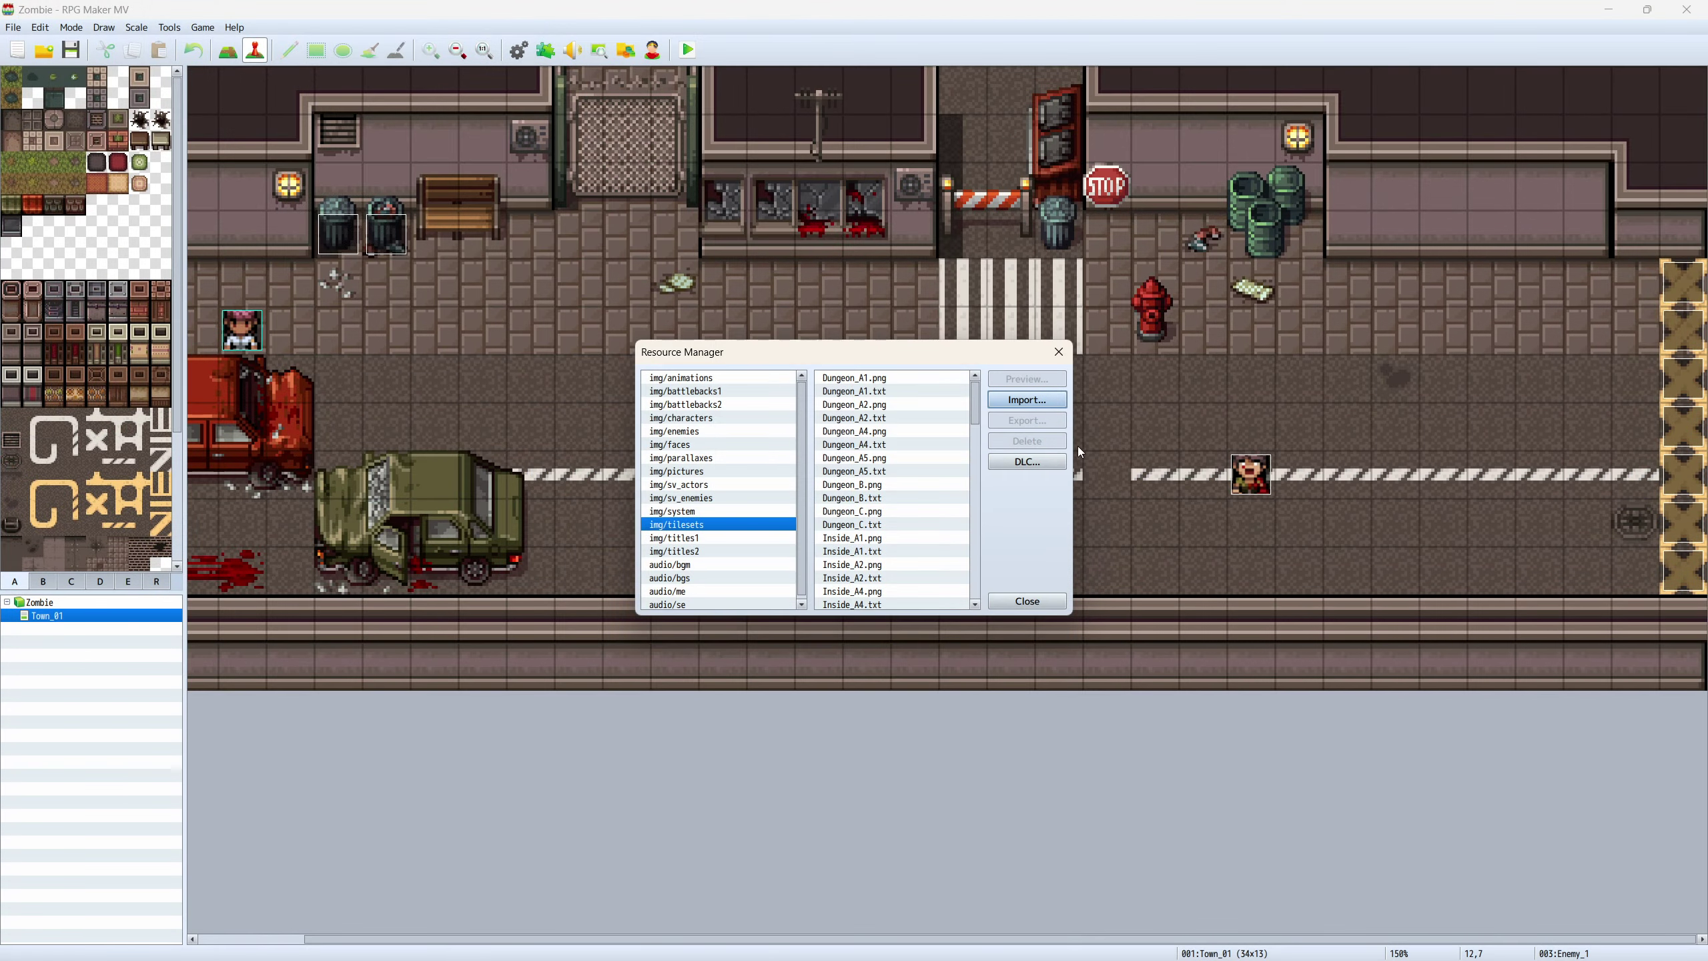
{"action": "left_click", "coordinate": [1058, 351]}
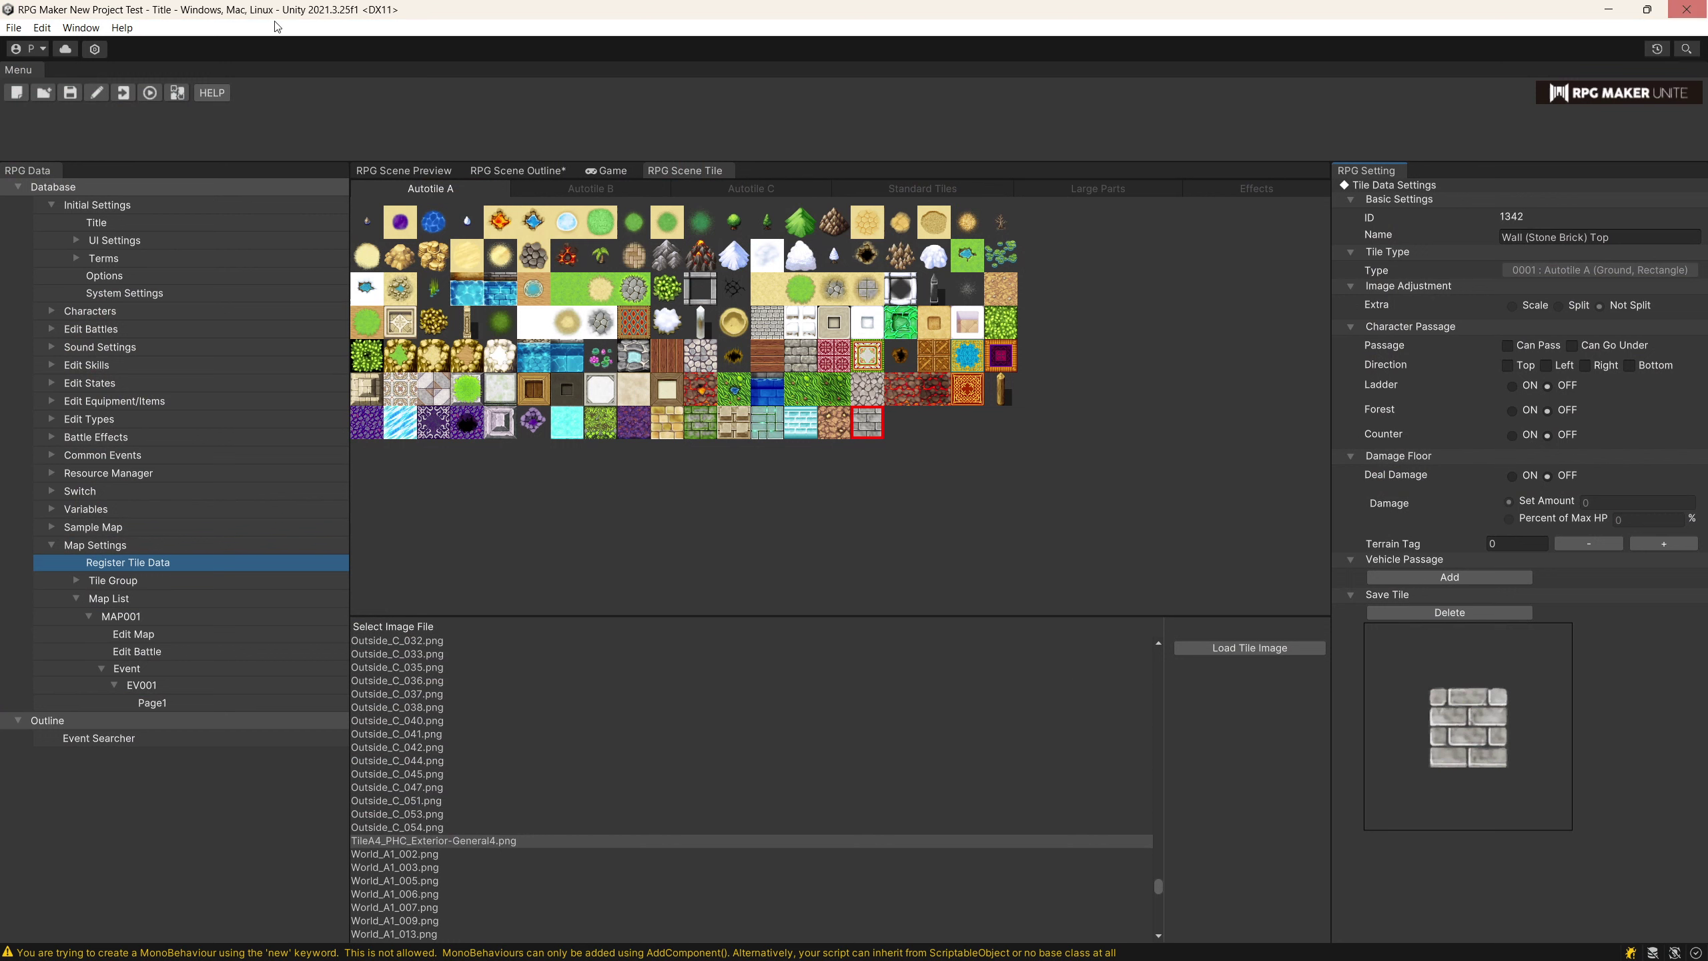
Compare Outside_C_038, 047, 037 and 041, ending on the Outside_C_045 orange ornament image.
{"action": "left_click", "coordinate": [500, 709]}
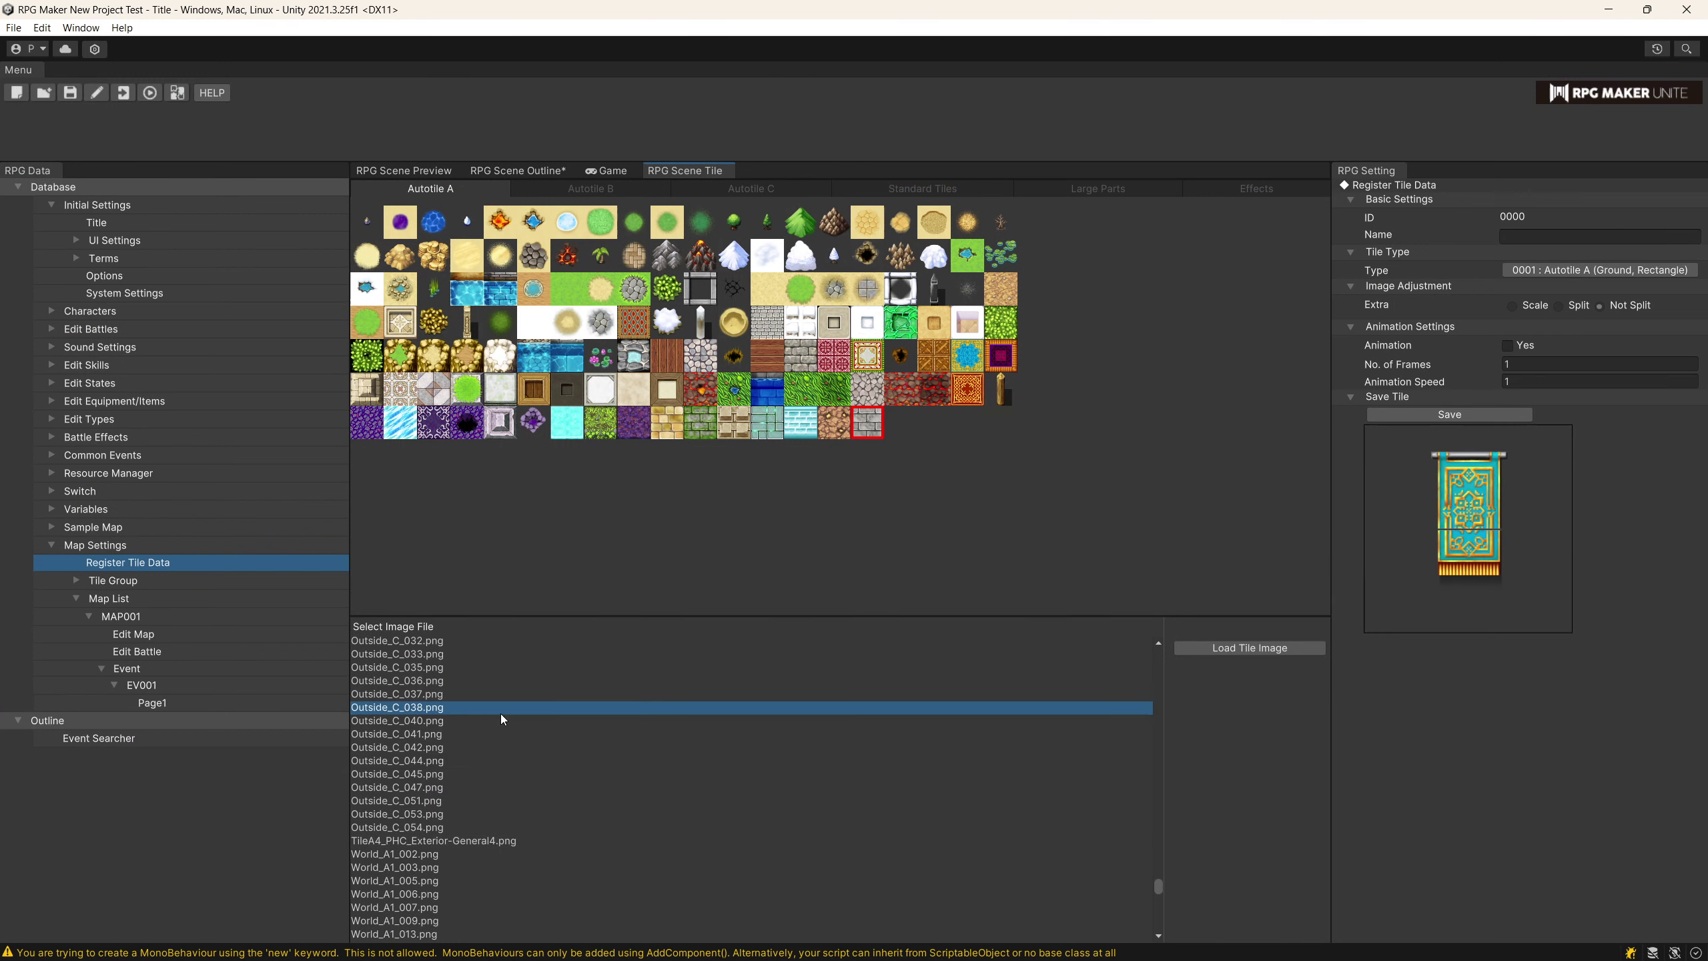
{"action": "left_click", "coordinate": [429, 788]}
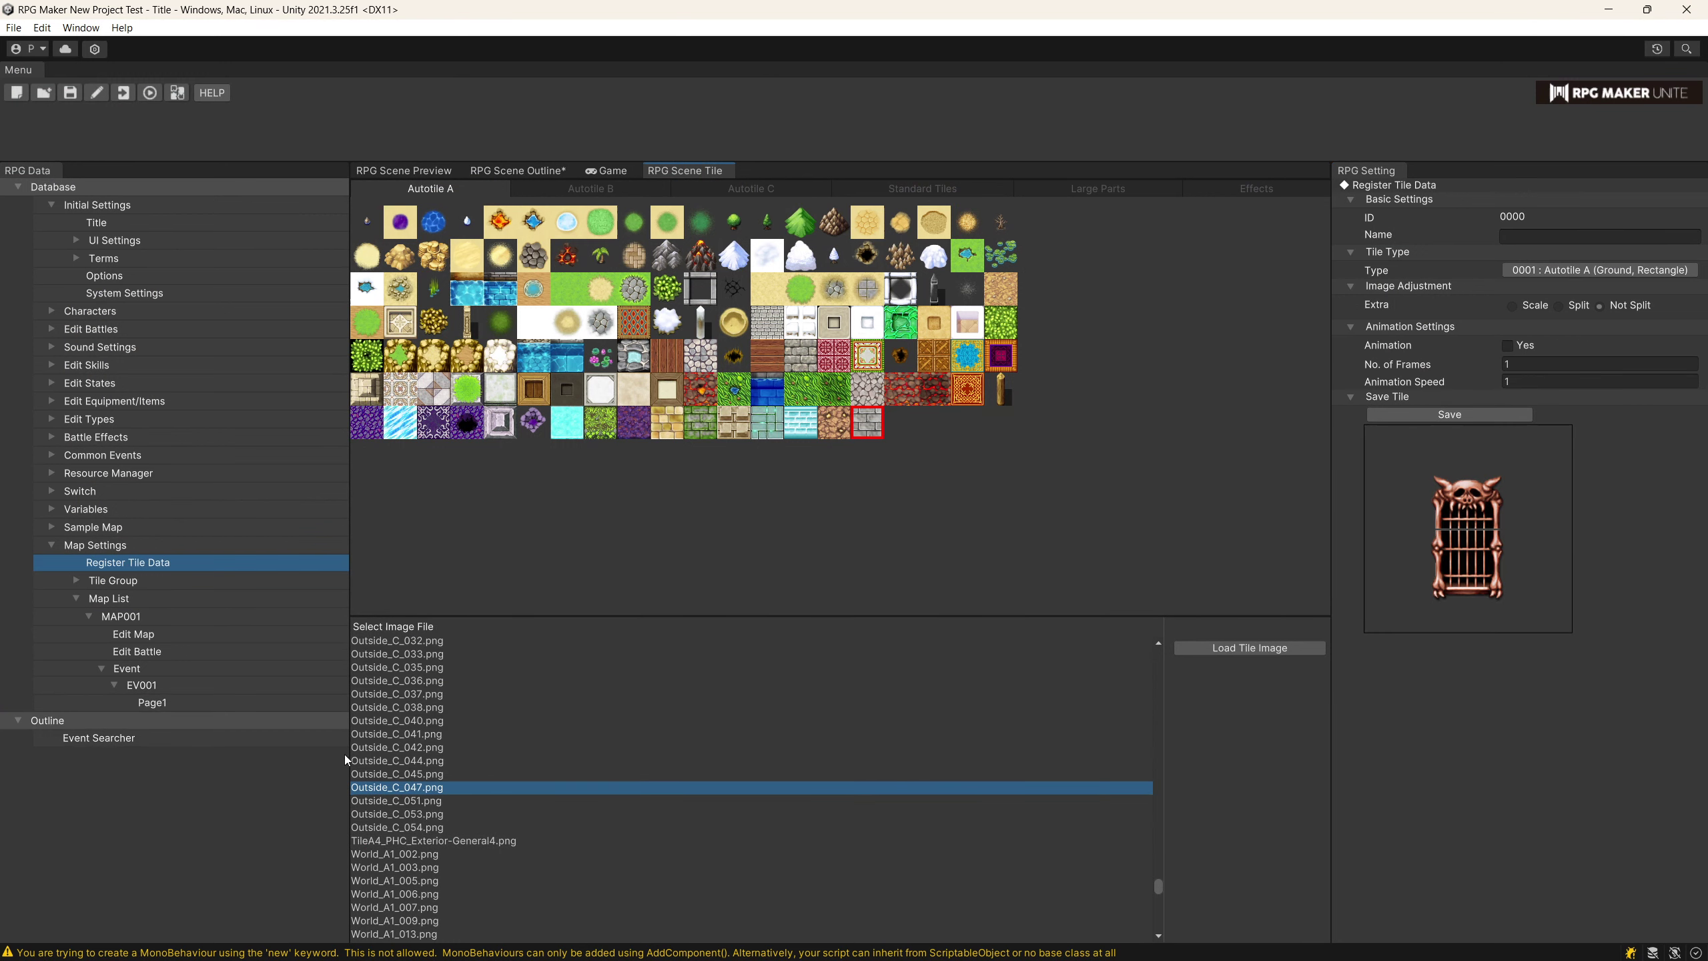
{"action": "left_click", "coordinate": [471, 694]}
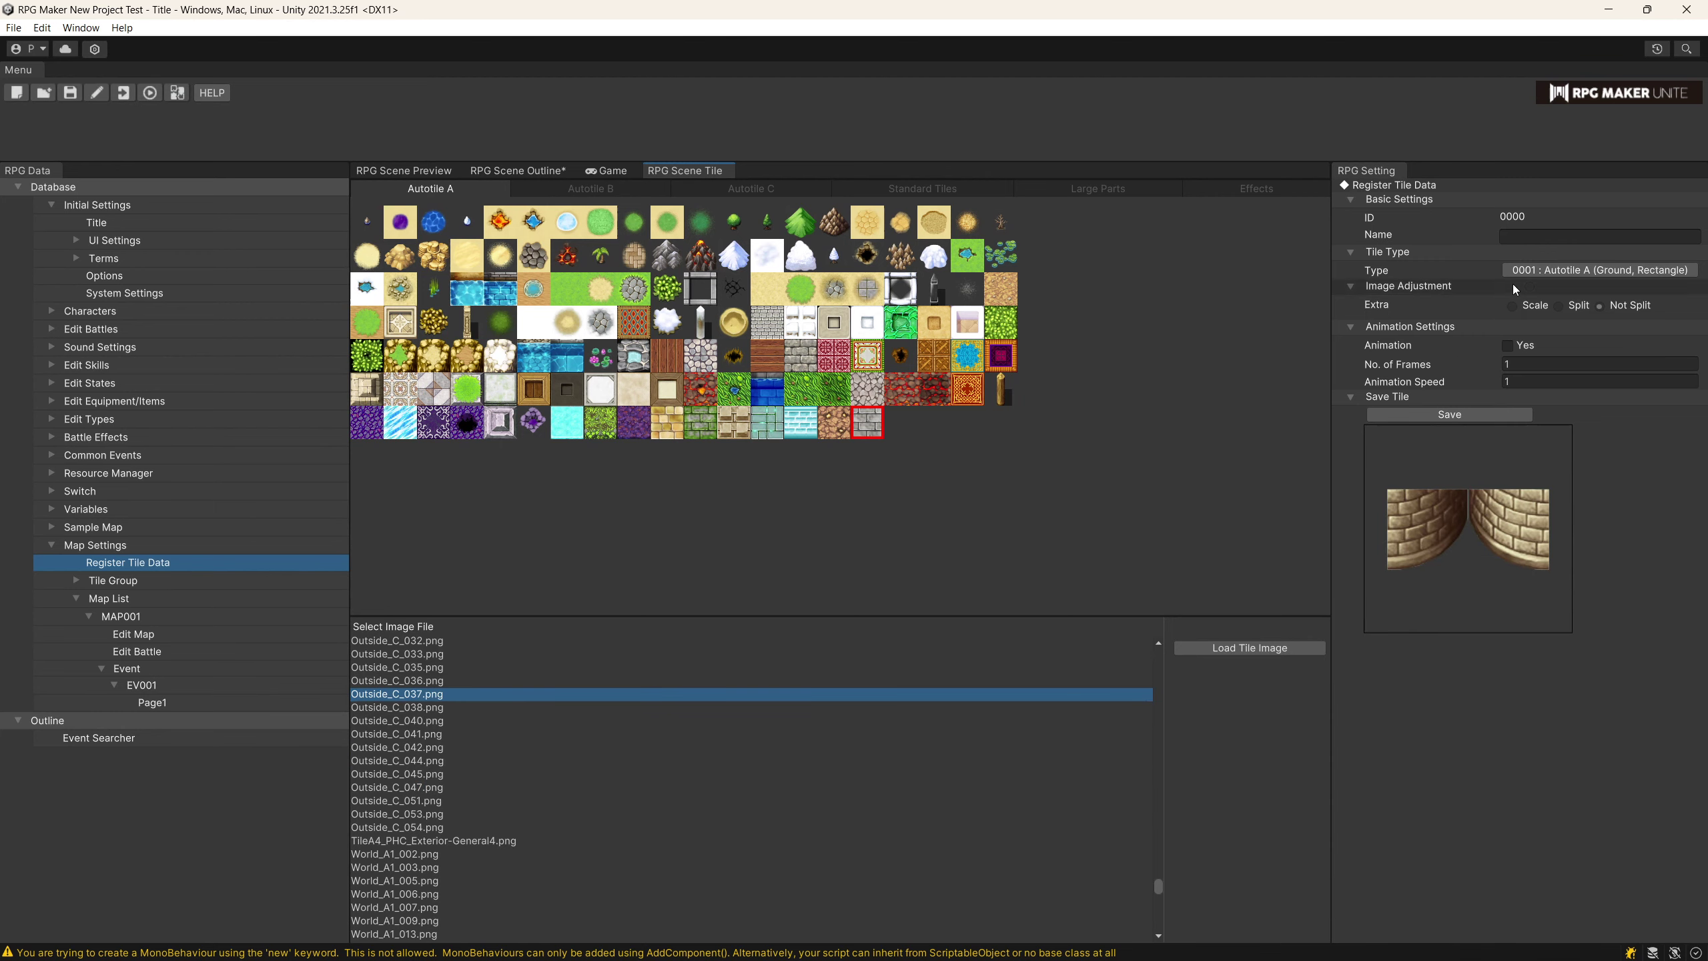
{"action": "left_click", "coordinate": [1549, 270]}
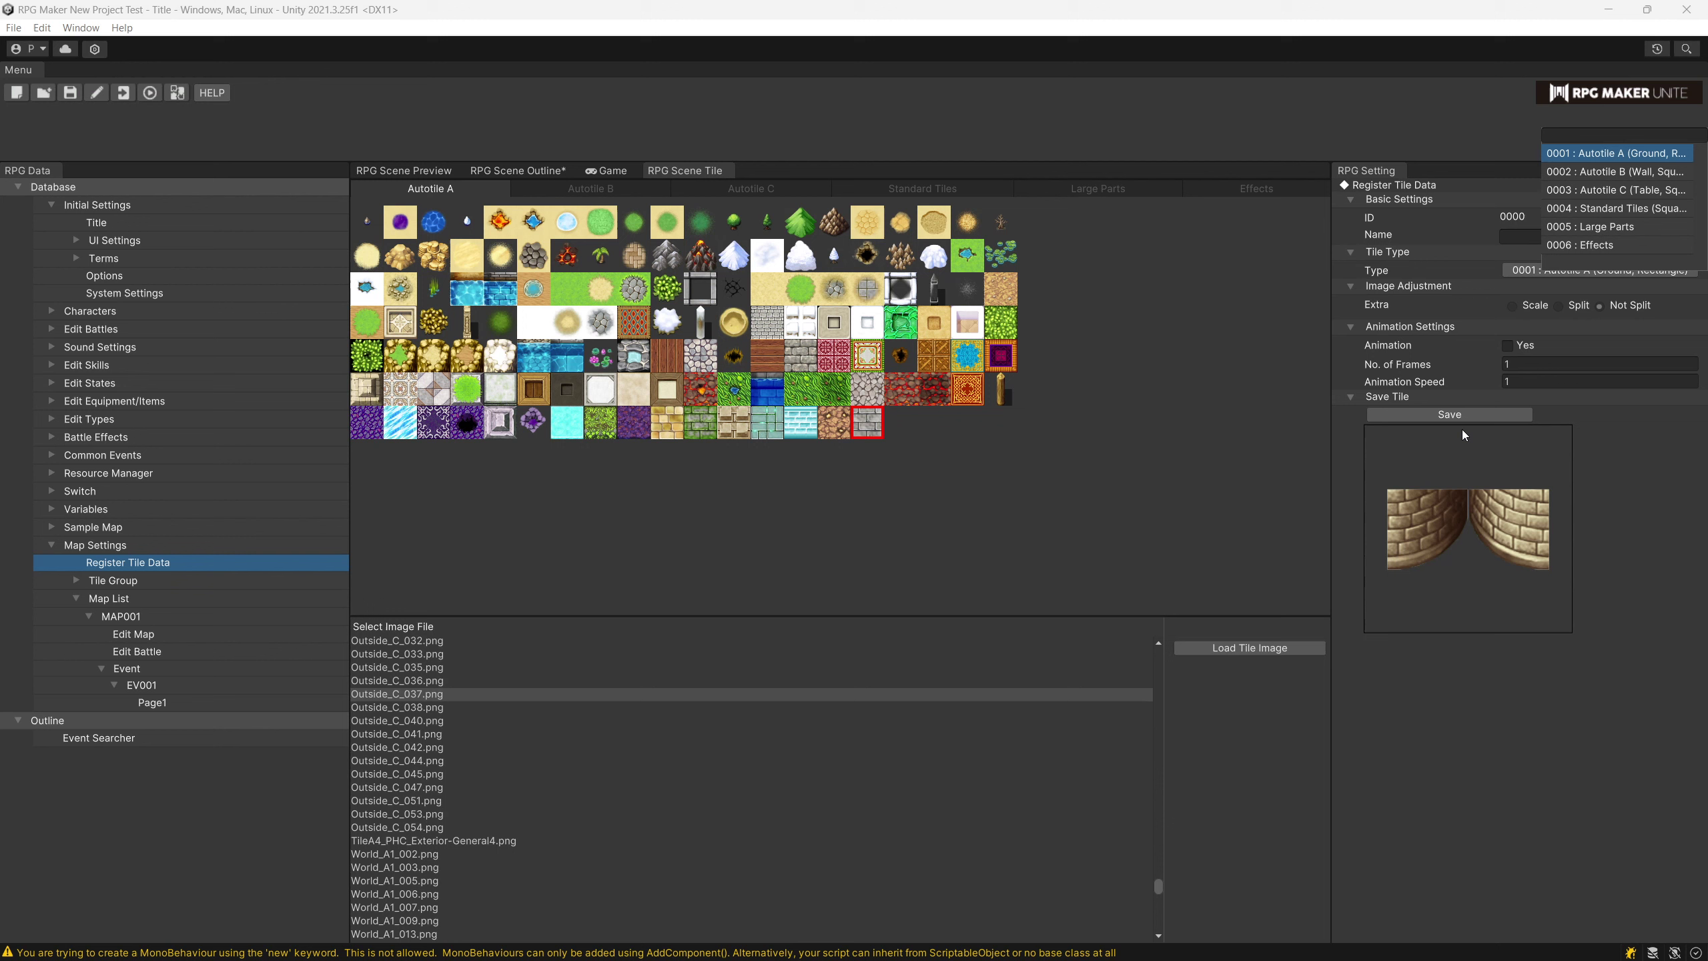
{"action": "left_click", "coordinate": [651, 784]}
{"action": "left_click", "coordinate": [657, 733]}
{"action": "left_click", "coordinate": [557, 775]}
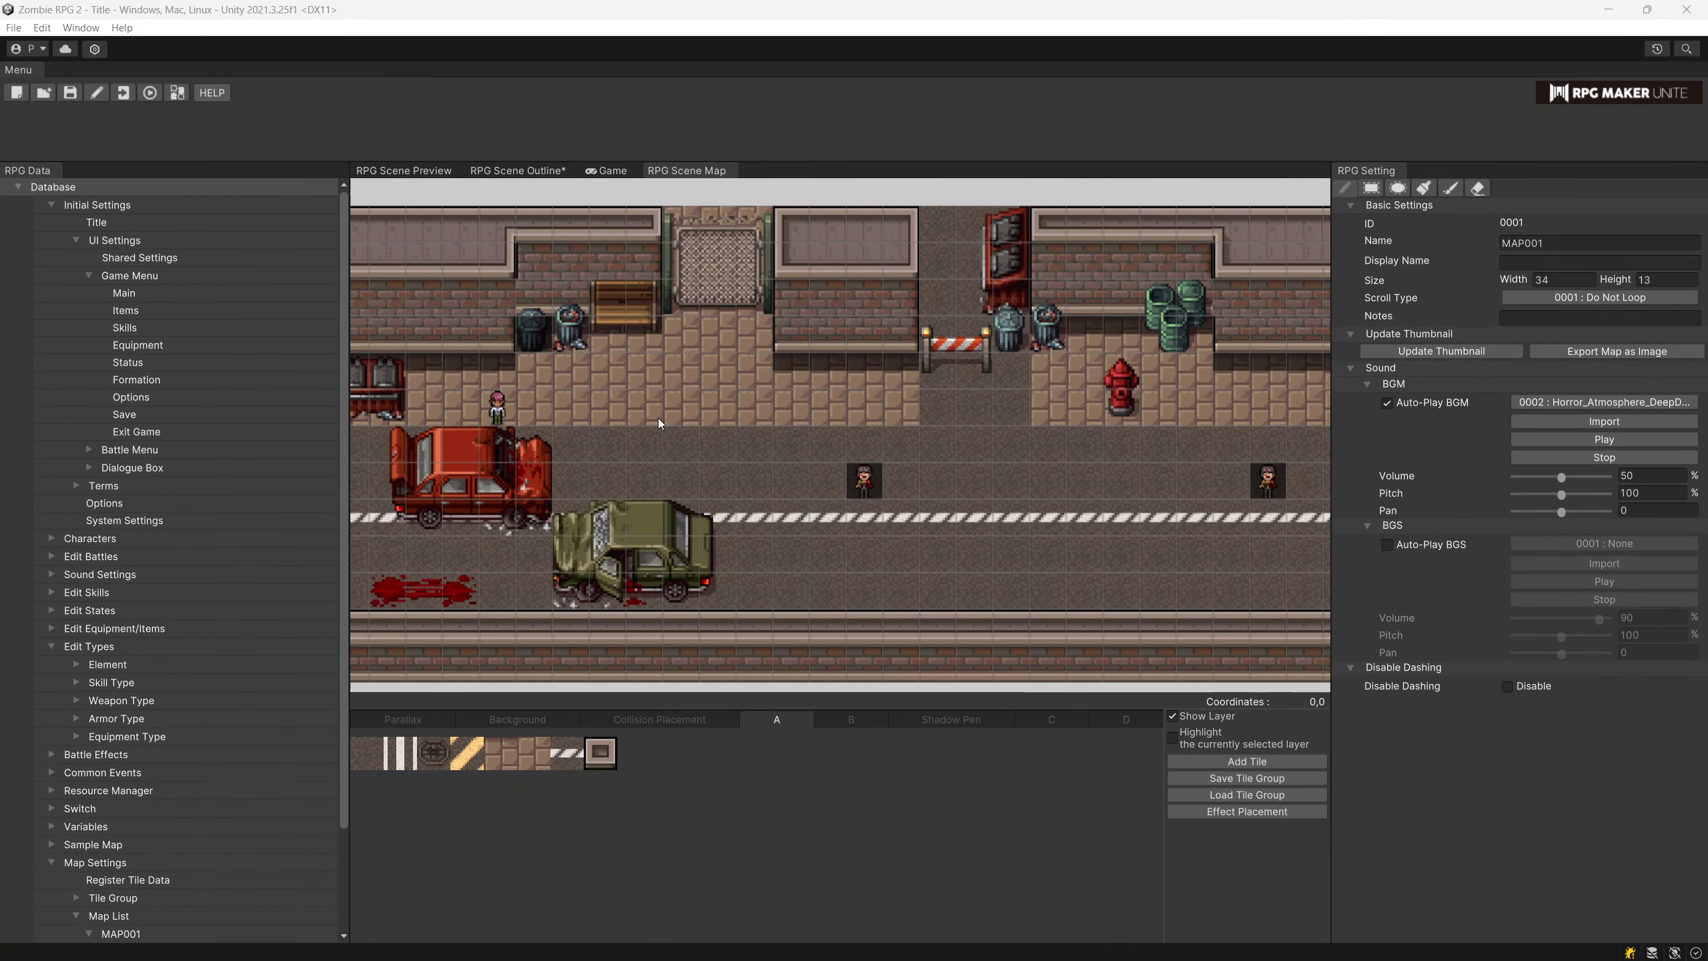
Paint a short strip with the last palette tile, then erase the raised road block.
{"action": "left_click", "coordinate": [600, 753]}
{"action": "mouse_move", "coordinate": [902, 553]}
{"action": "left_mouse_down"}
{"action": "mouse_move", "coordinate": [1056, 528]}
{"action": "mouse_move", "coordinate": [932, 539]}
{"action": "left_mouse_up"}
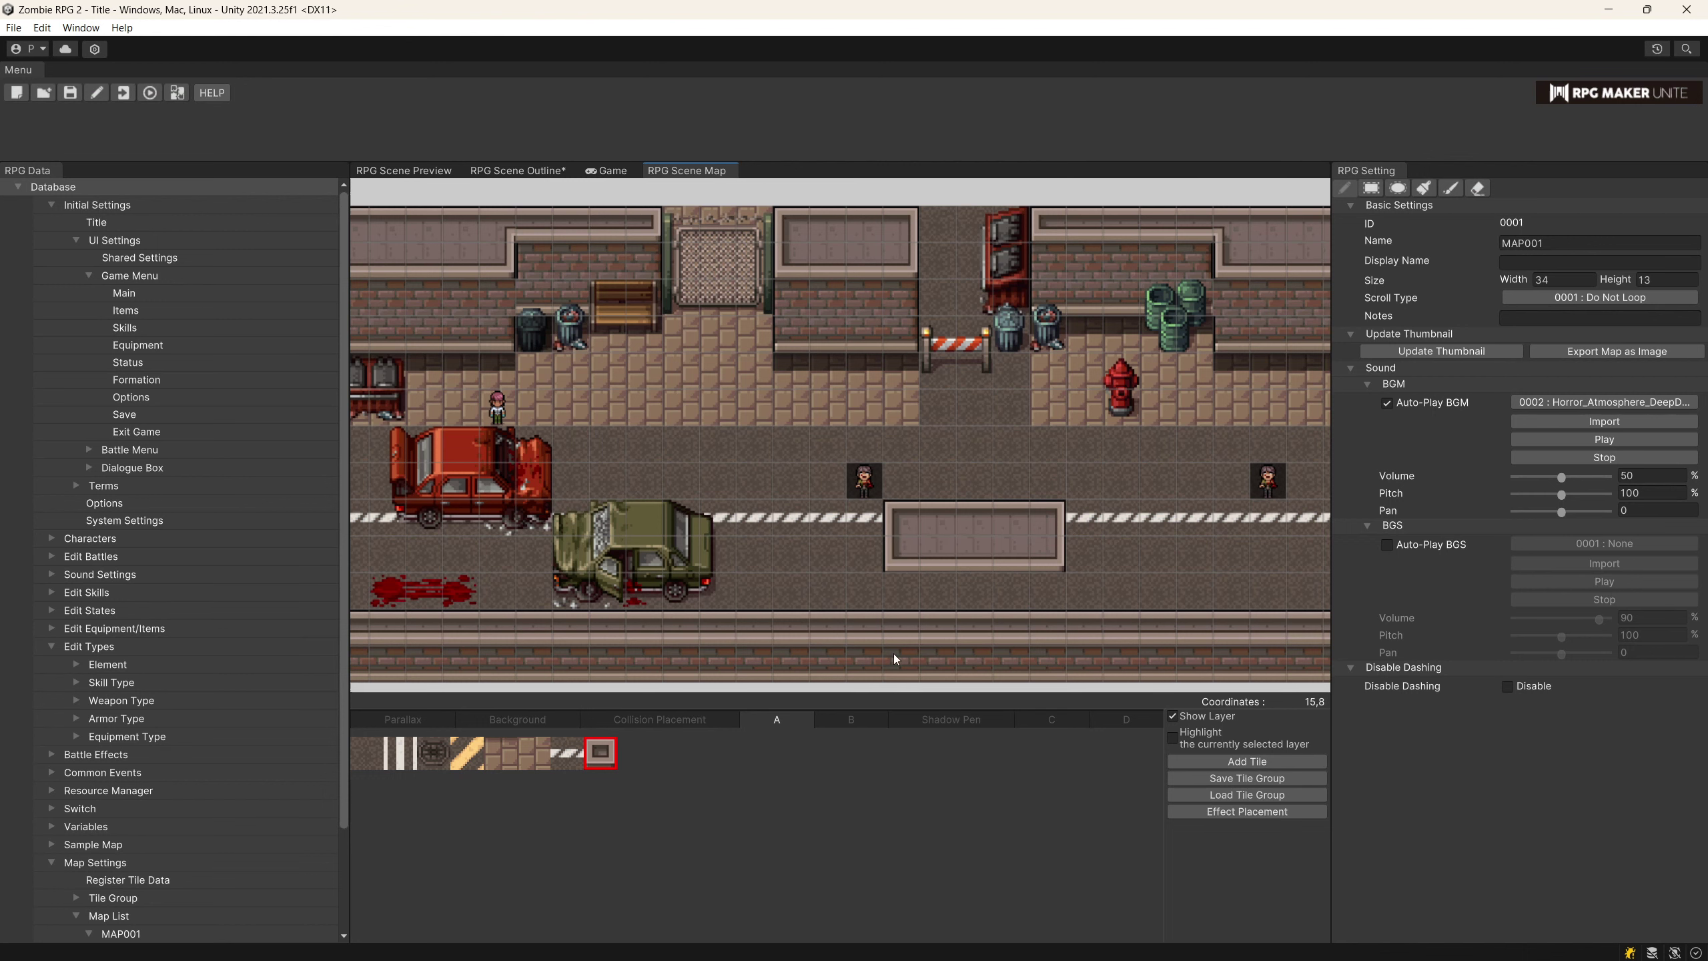
{"action": "left_click", "coordinate": [1477, 188]}
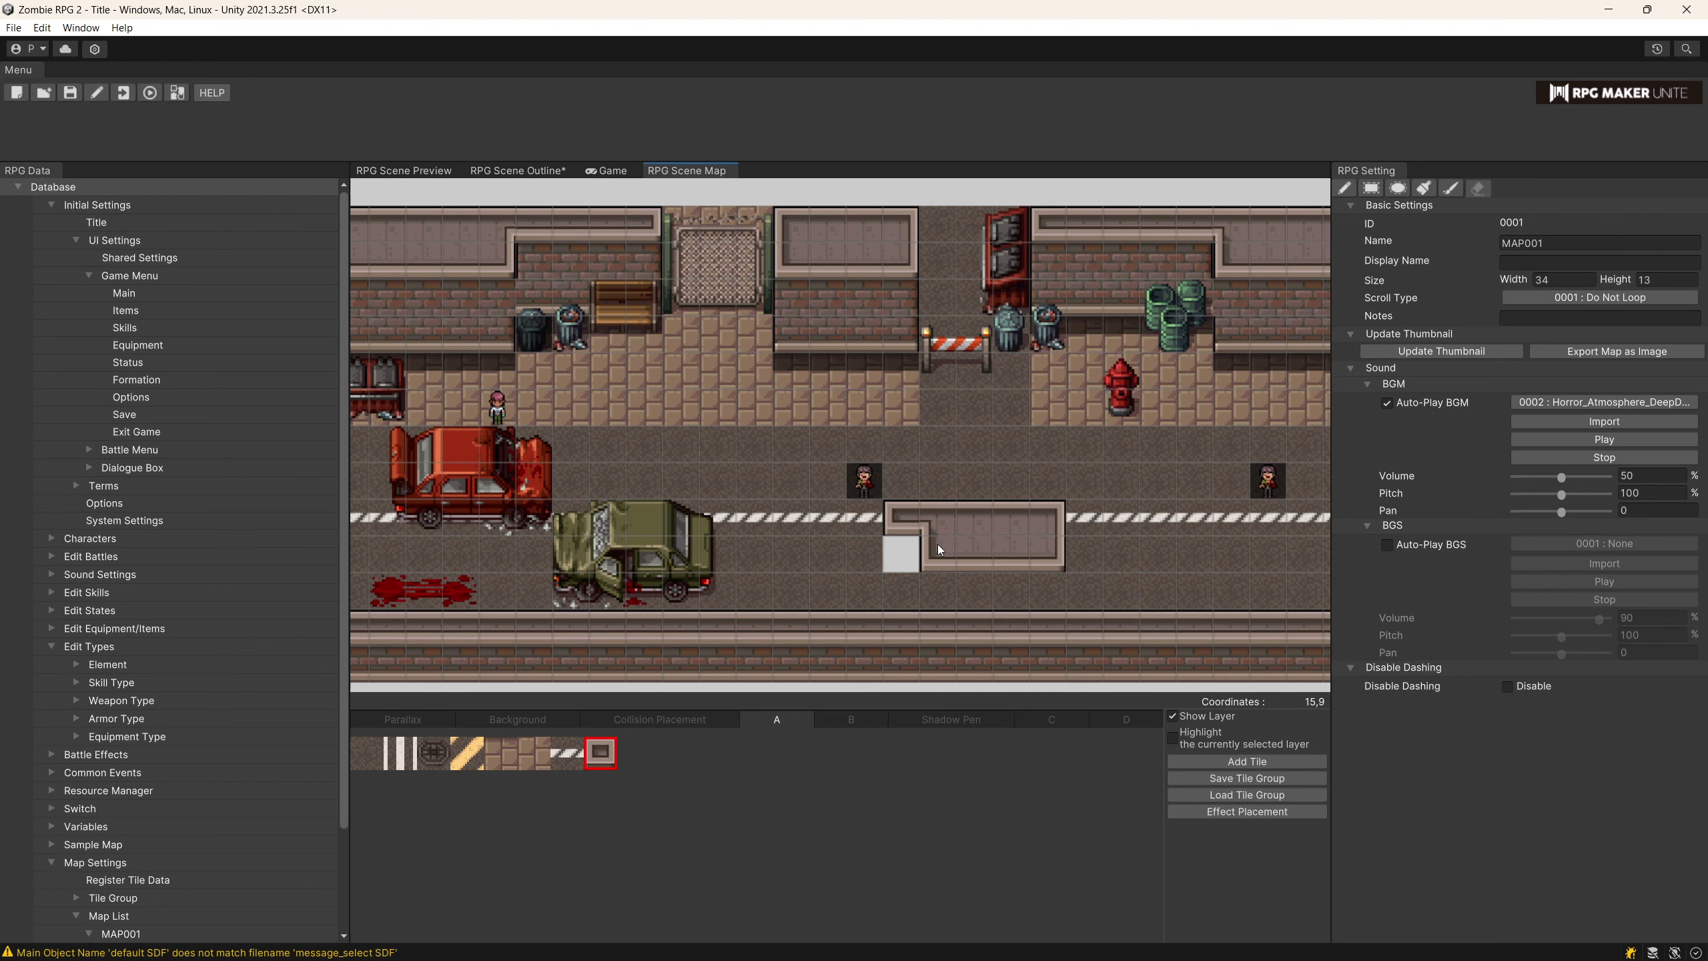
{"action": "left_click_drag", "start_coordinate": [1052, 521], "coordinate": [907, 509]}
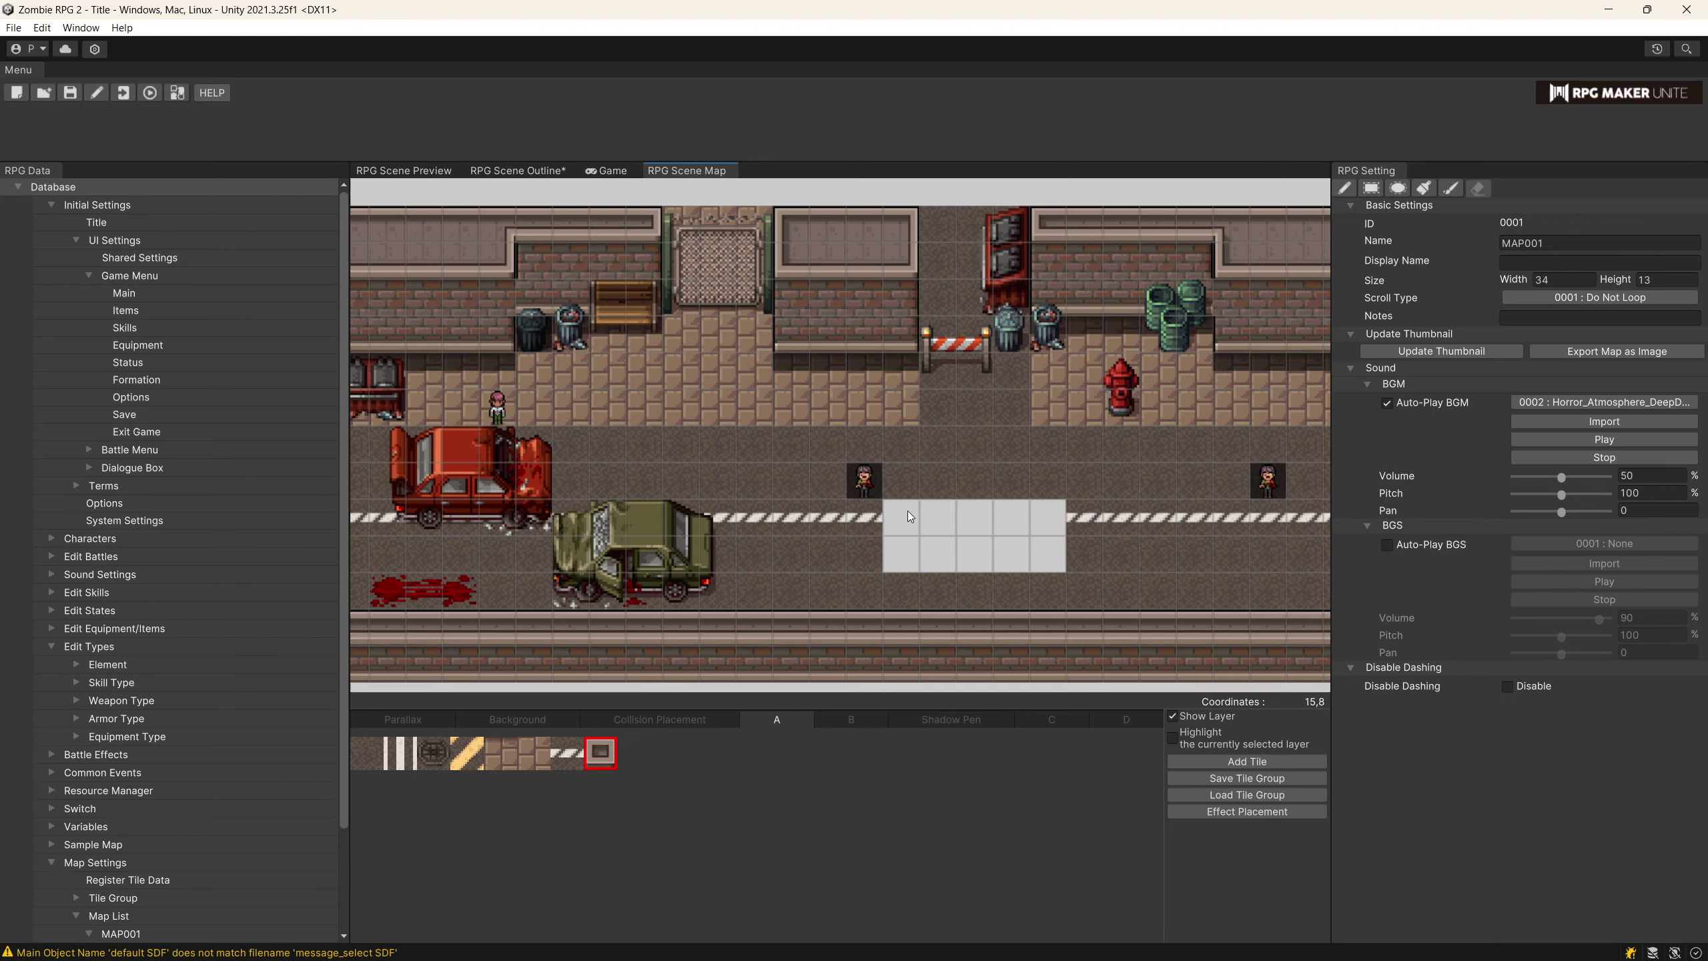
{"action": "left_click", "coordinate": [375, 758]}
Fill the gap with plain road in row 9 and lane-stripe tiles in row 8.
{"action": "left_click", "coordinate": [1085, 554]}
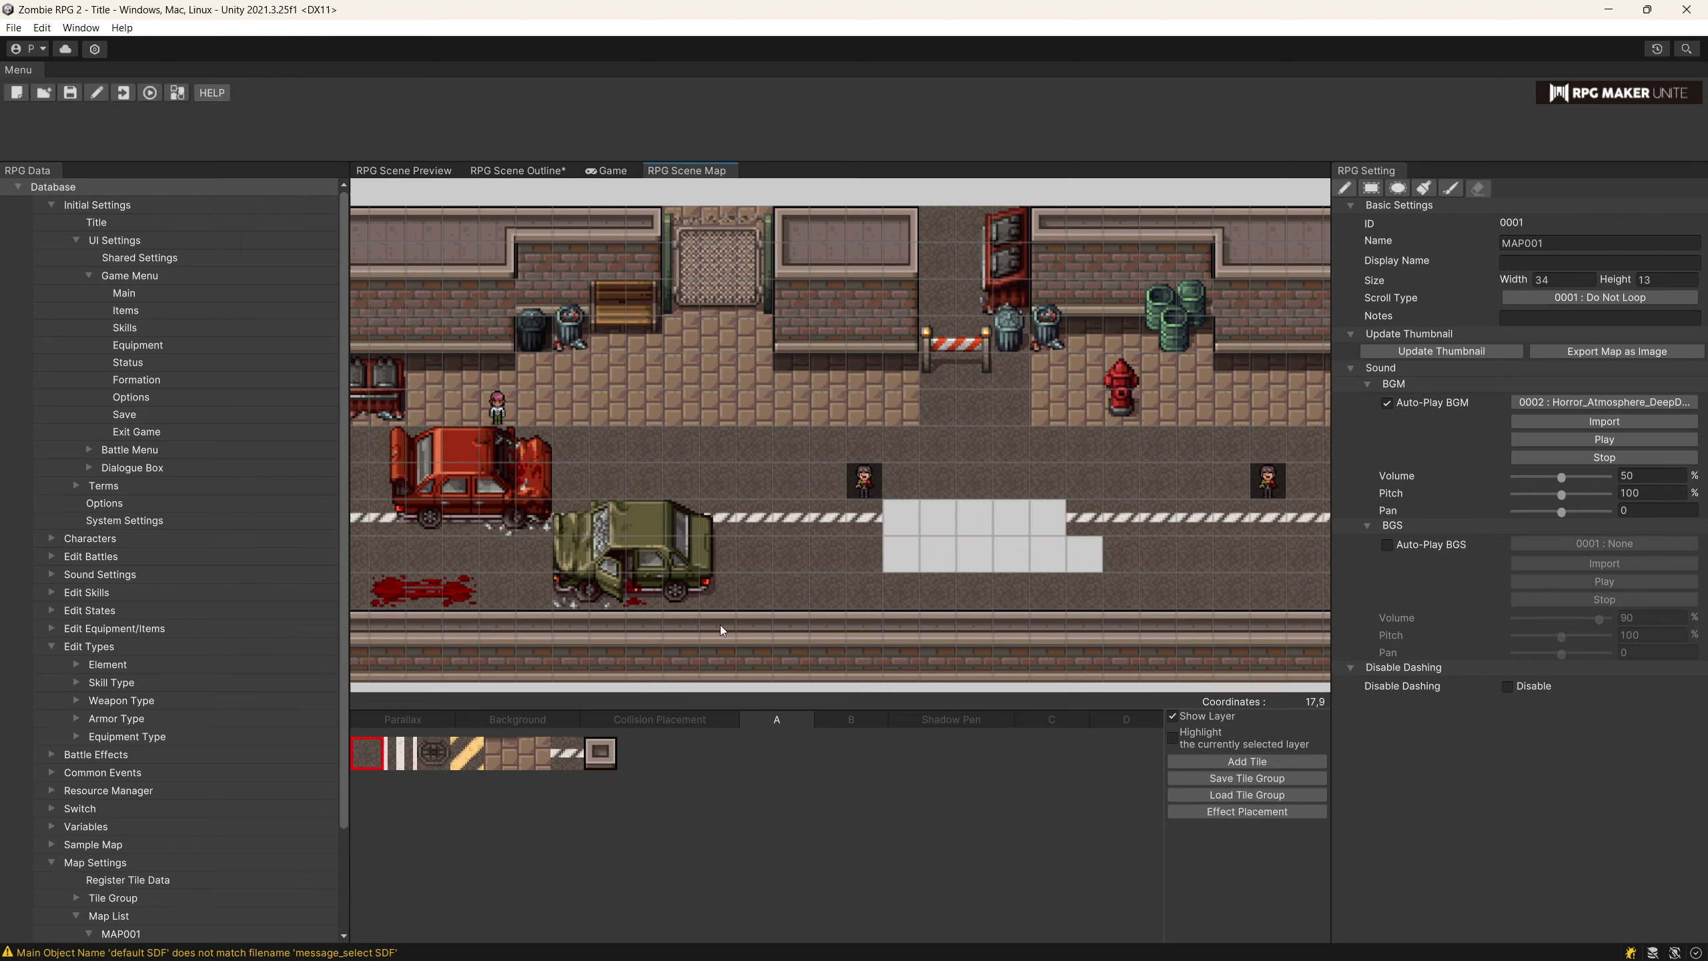
{"action": "left_click", "coordinate": [1346, 189]}
{"action": "left_click_drag", "start_coordinate": [914, 568], "coordinate": [1063, 556]}
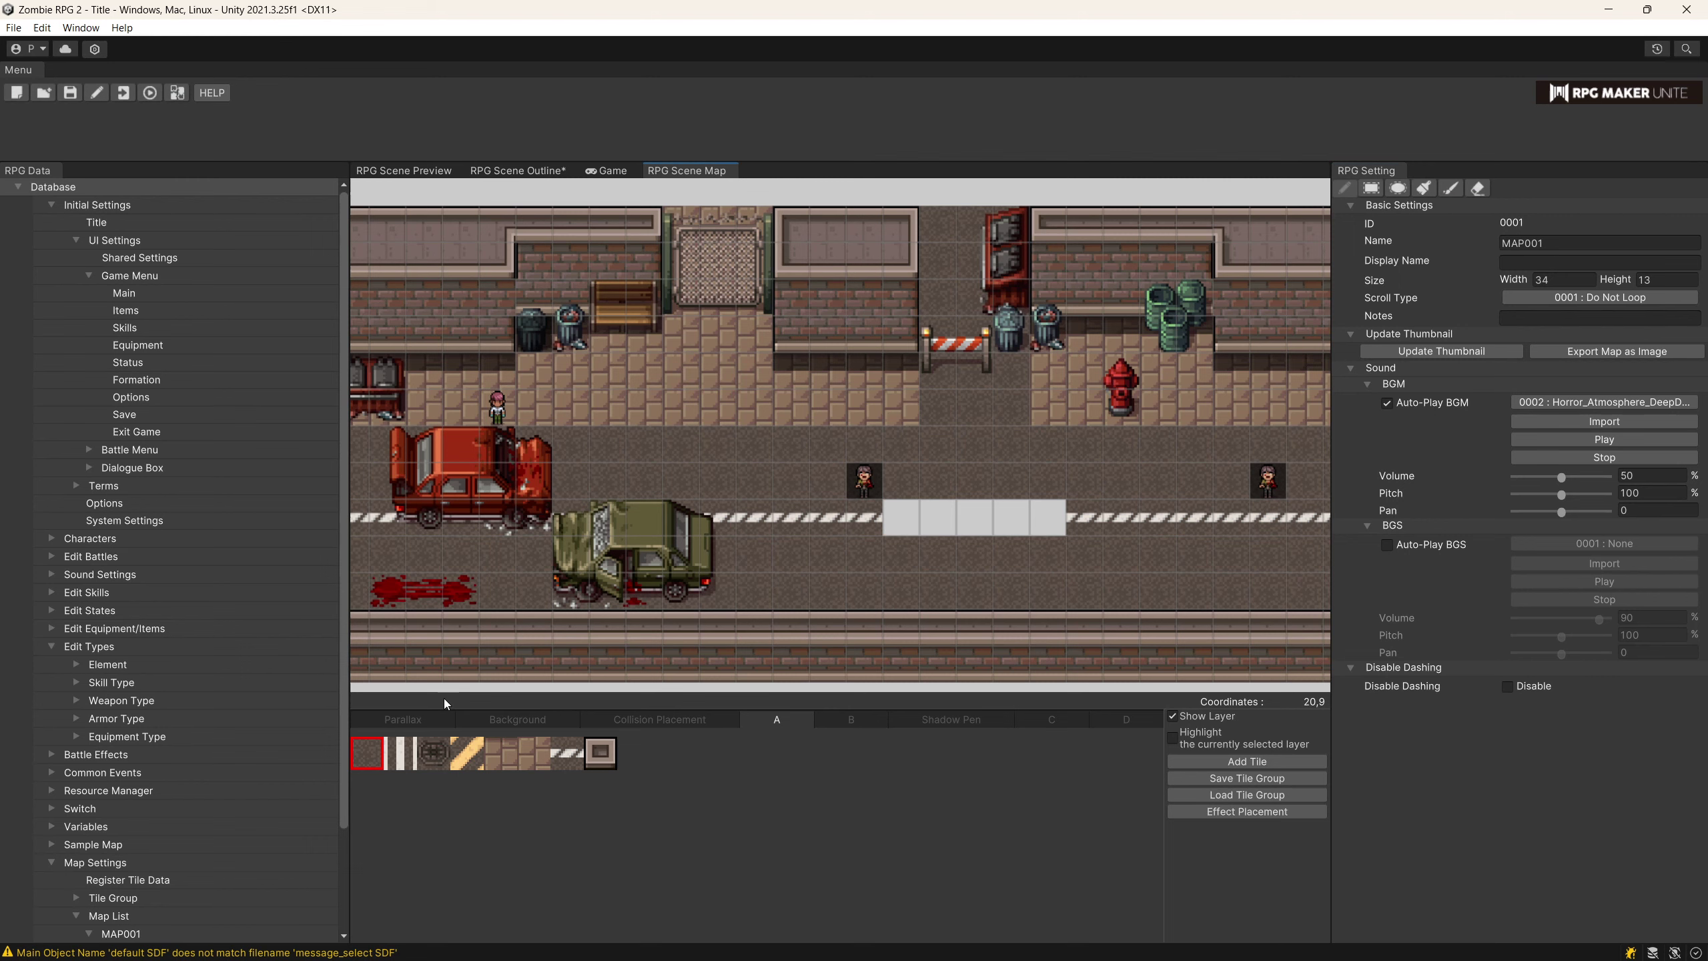
{"action": "left_click", "coordinate": [565, 753]}
{"action": "mouse_move", "coordinate": [904, 516]}
{"action": "left_mouse_down"}
{"action": "mouse_move", "coordinate": [1025, 515]}
{"action": "mouse_move", "coordinate": [1041, 545]}
{"action": "left_mouse_up"}
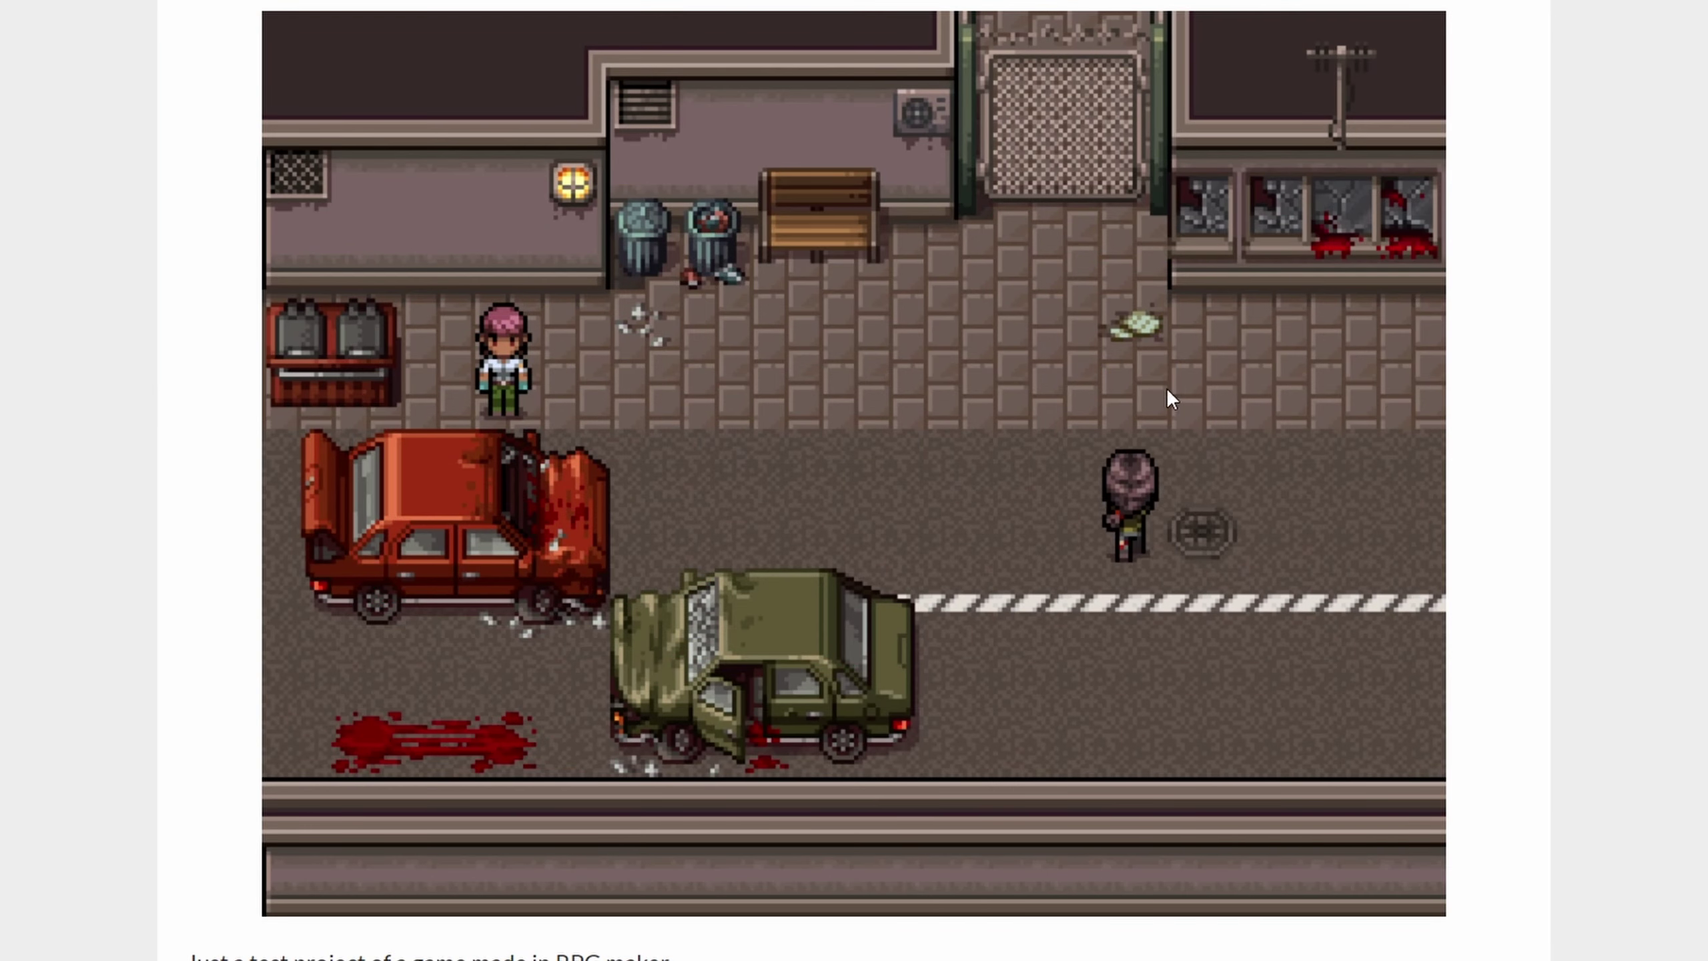
{"action": "left_click", "coordinate": [1166, 387]}
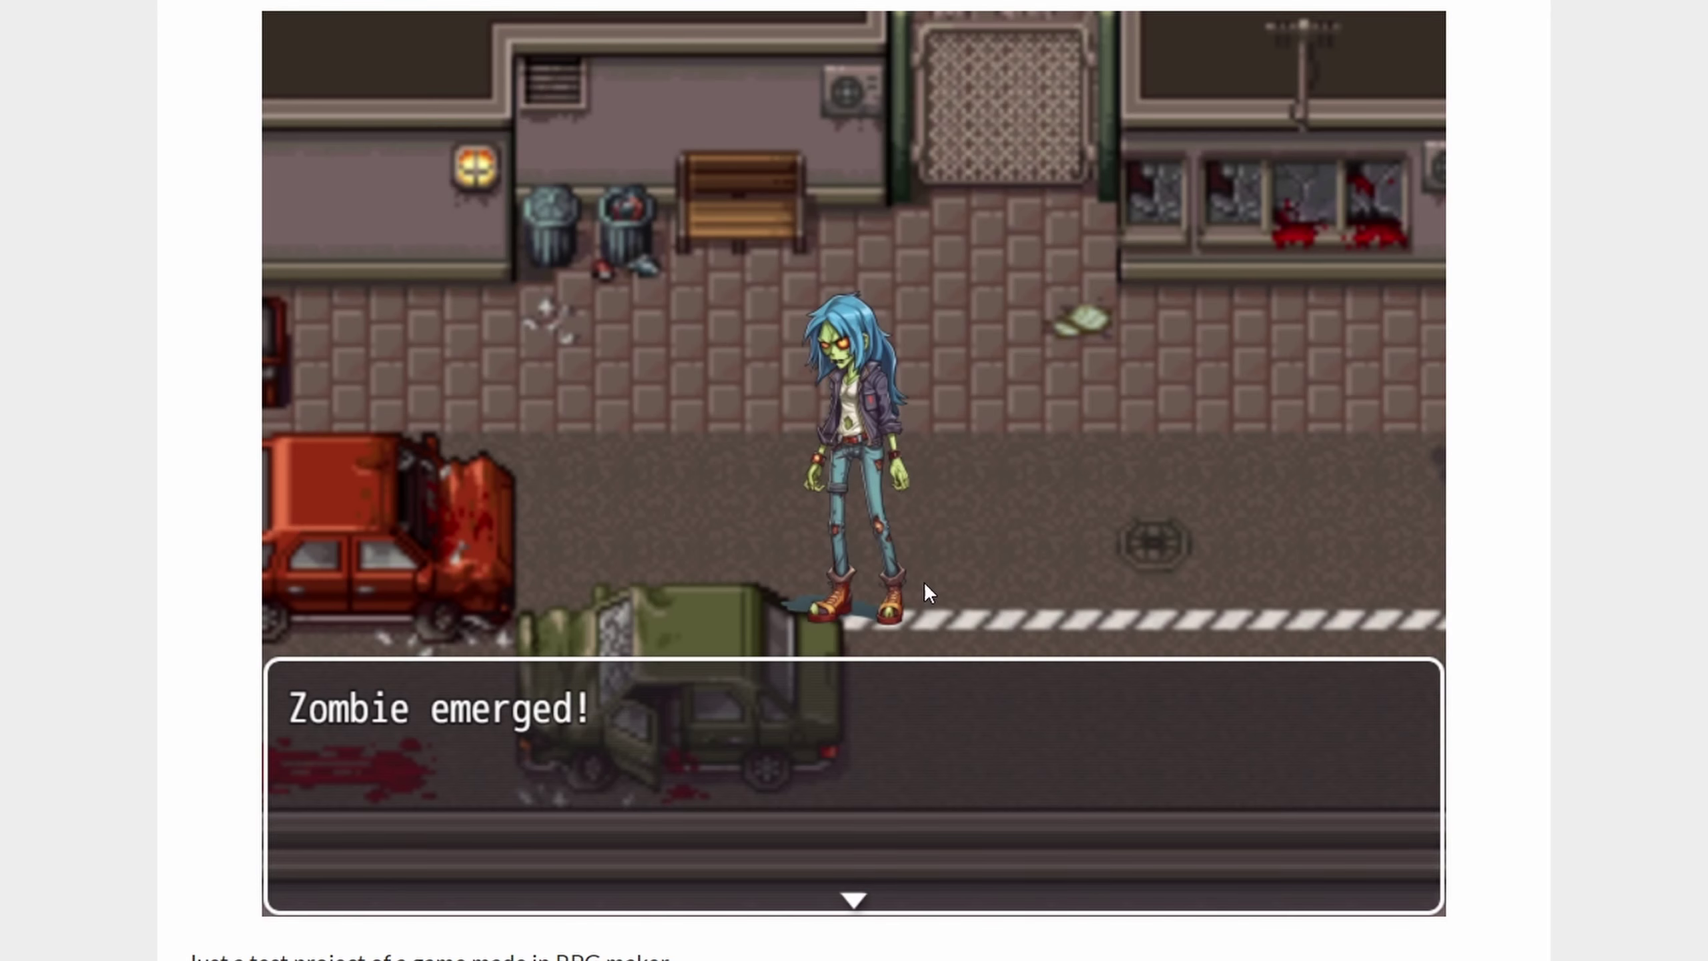
Get past 'Zombie emerged!' and have Alice Fight with Attack against the Zombie.
{"action": "left_click", "coordinate": [678, 592]}
{"action": "left_click", "coordinate": [379, 719]}
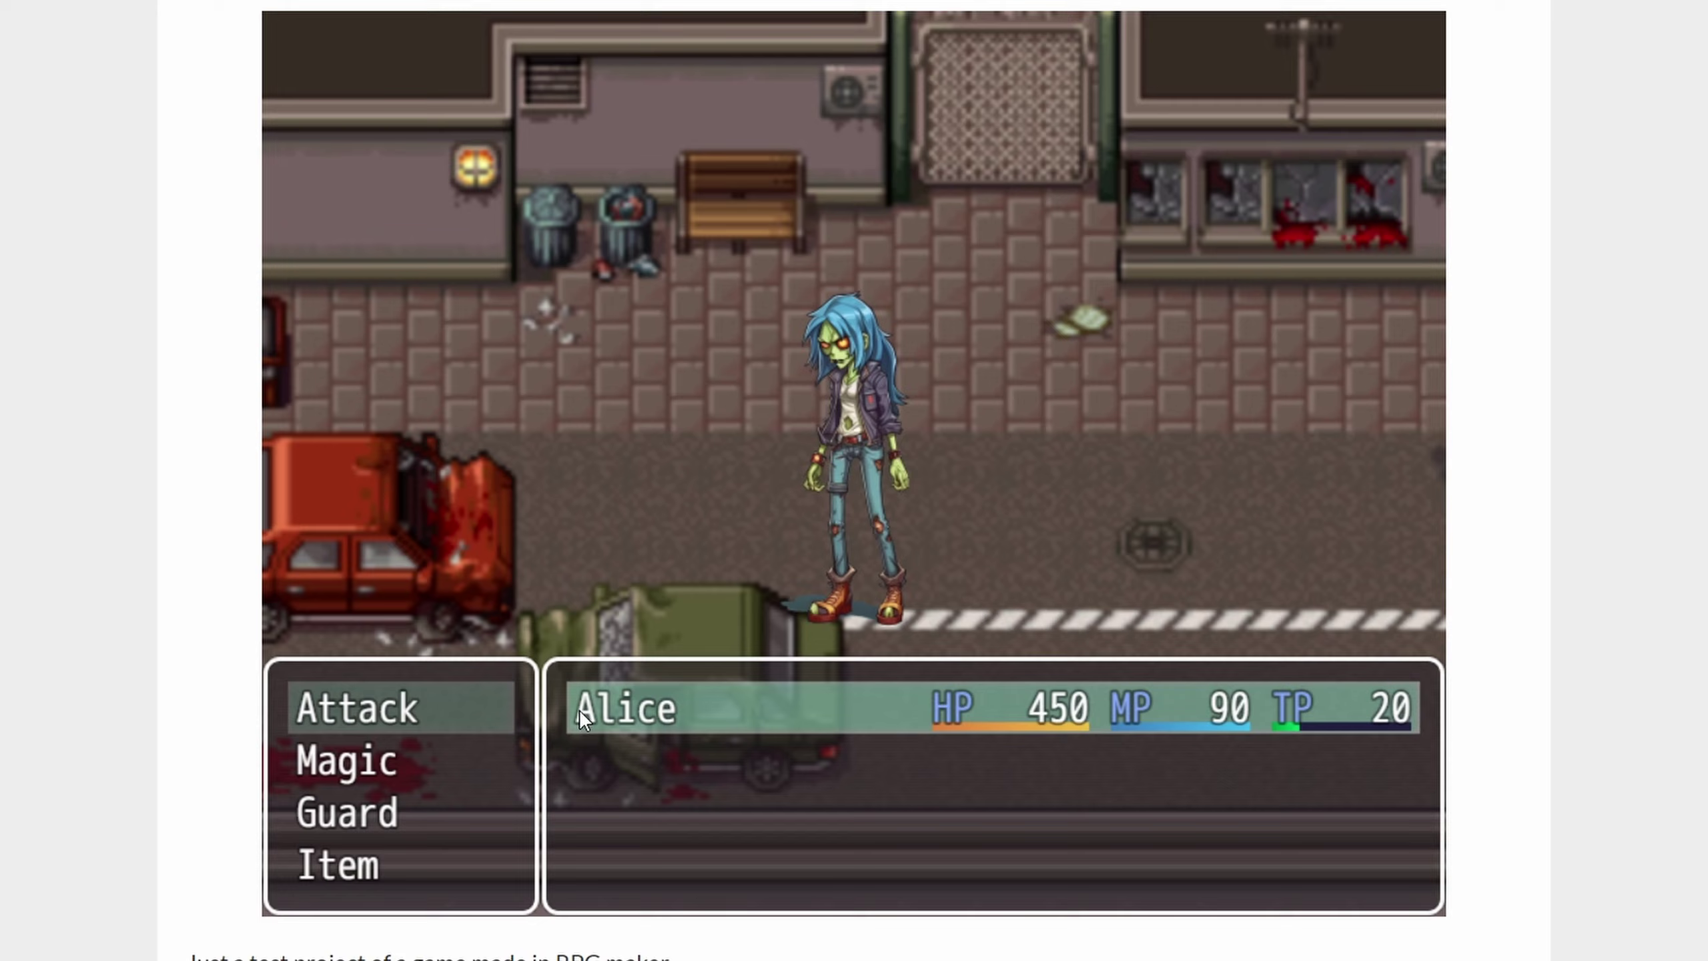
{"action": "left_click", "coordinate": [419, 720]}
{"action": "left_click", "coordinate": [587, 705]}
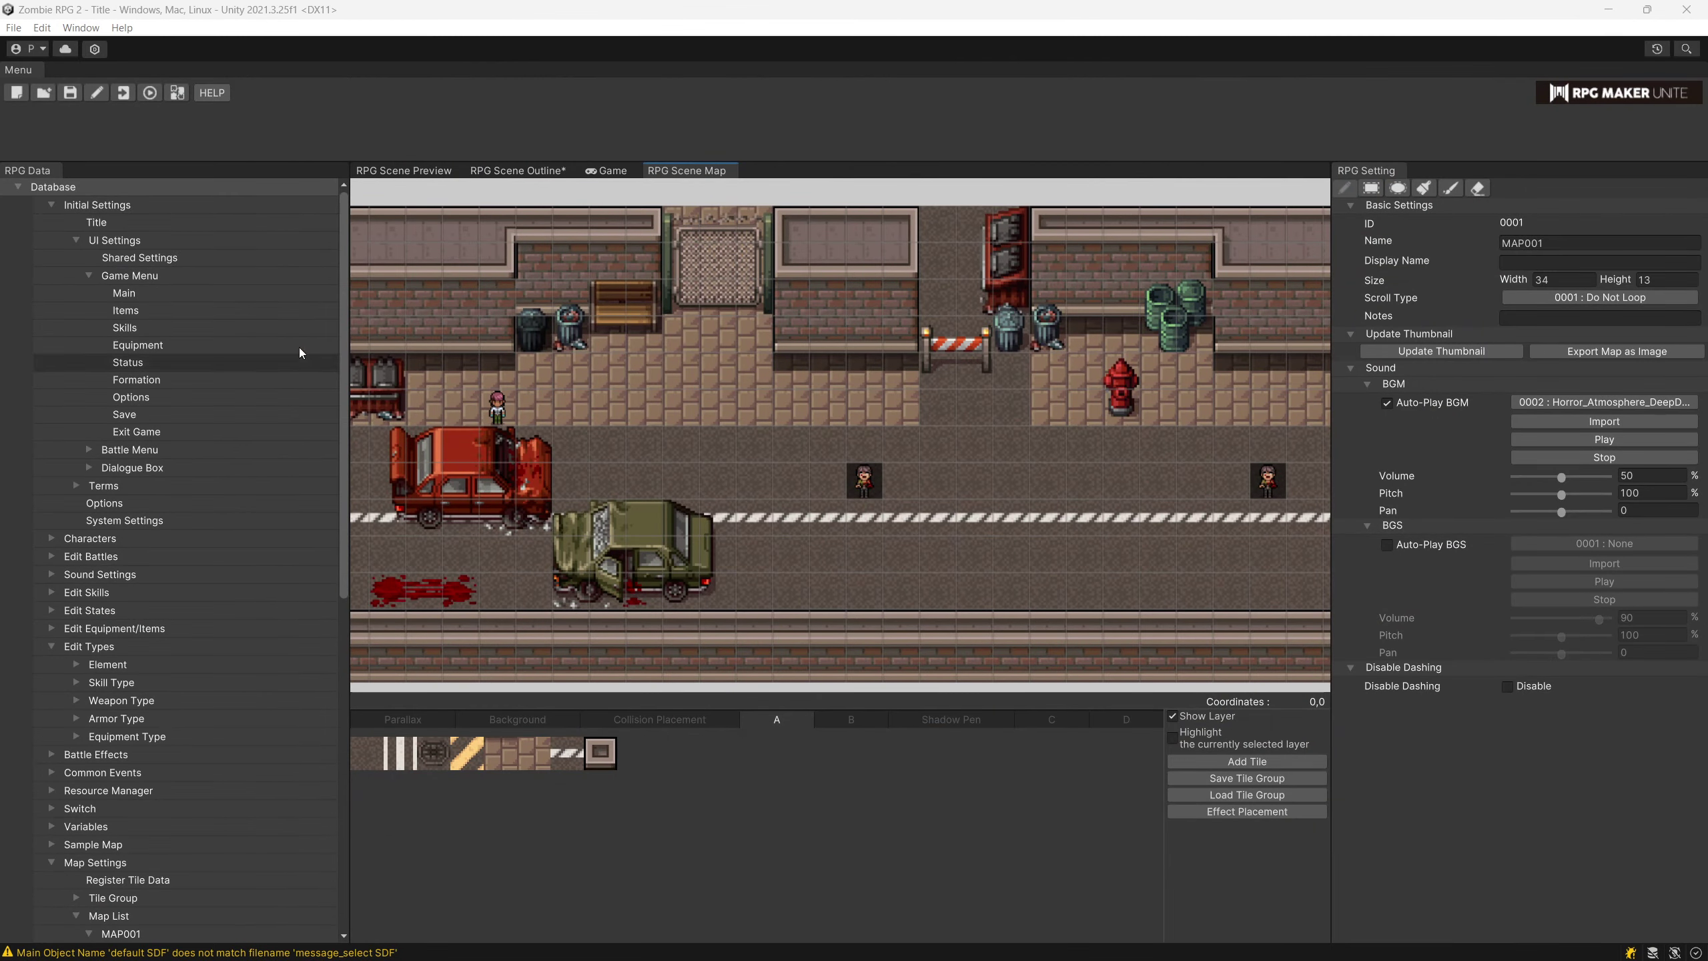
{"action": "left_click", "coordinate": [45, 187]}
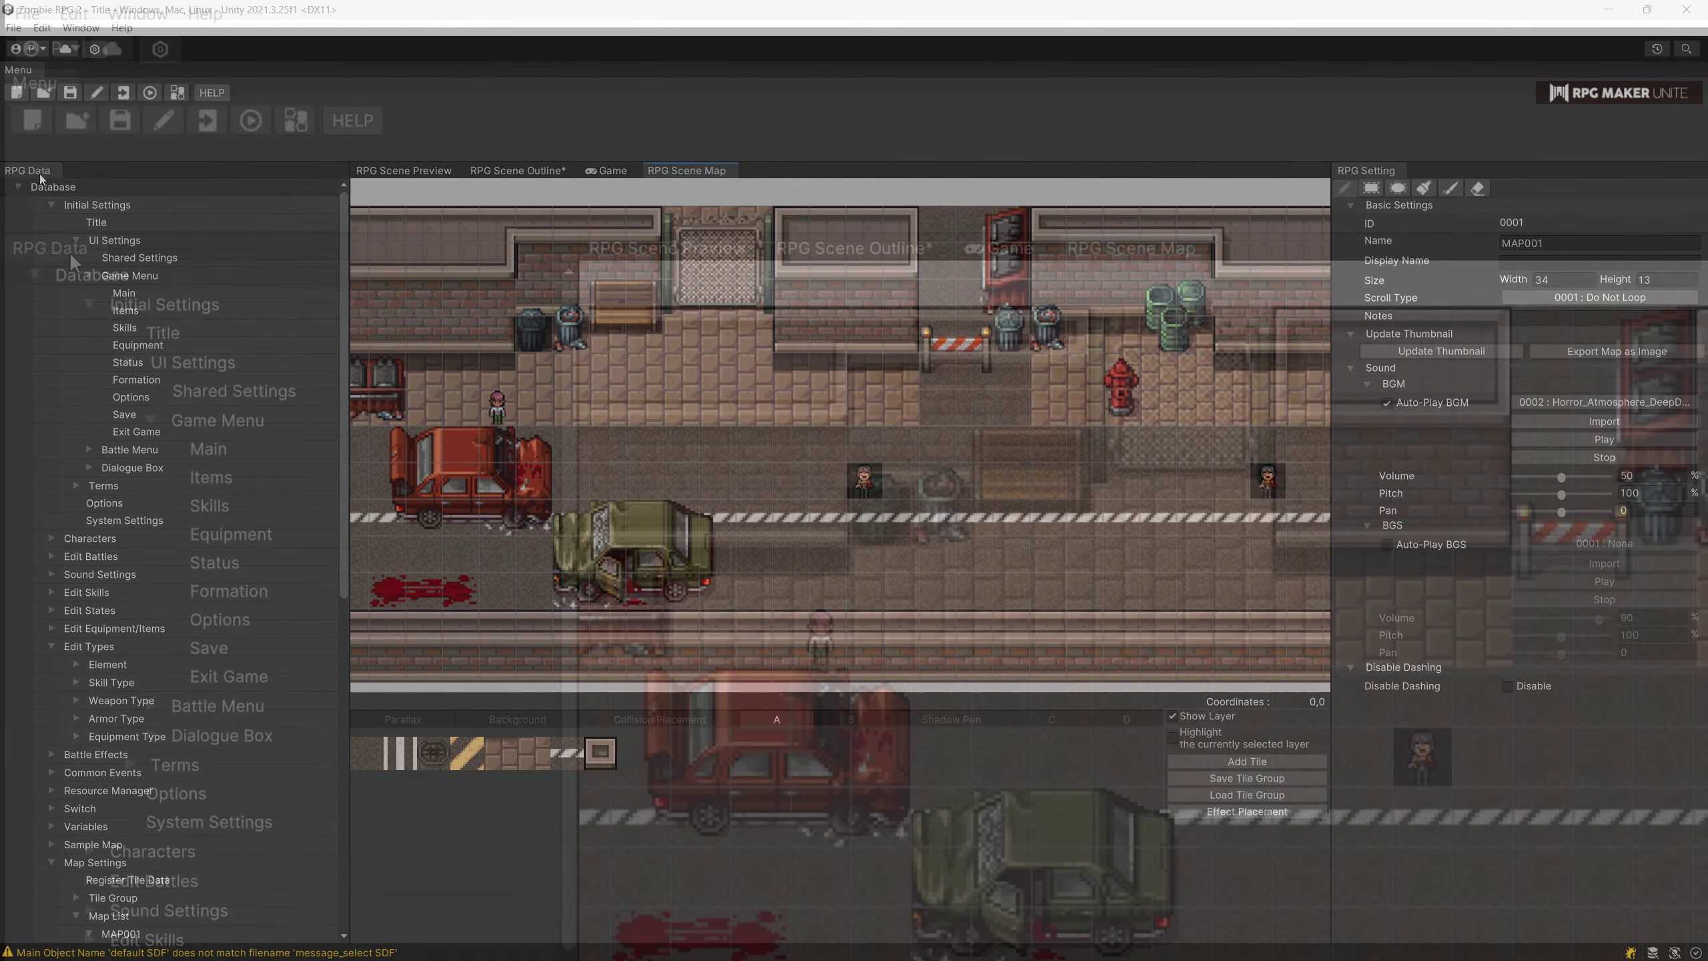
Show Enemy_1's Page2 (Zombie*2 battle, self switch A) and select its empty action row.
{"action": "left_click", "coordinate": [76, 274]}
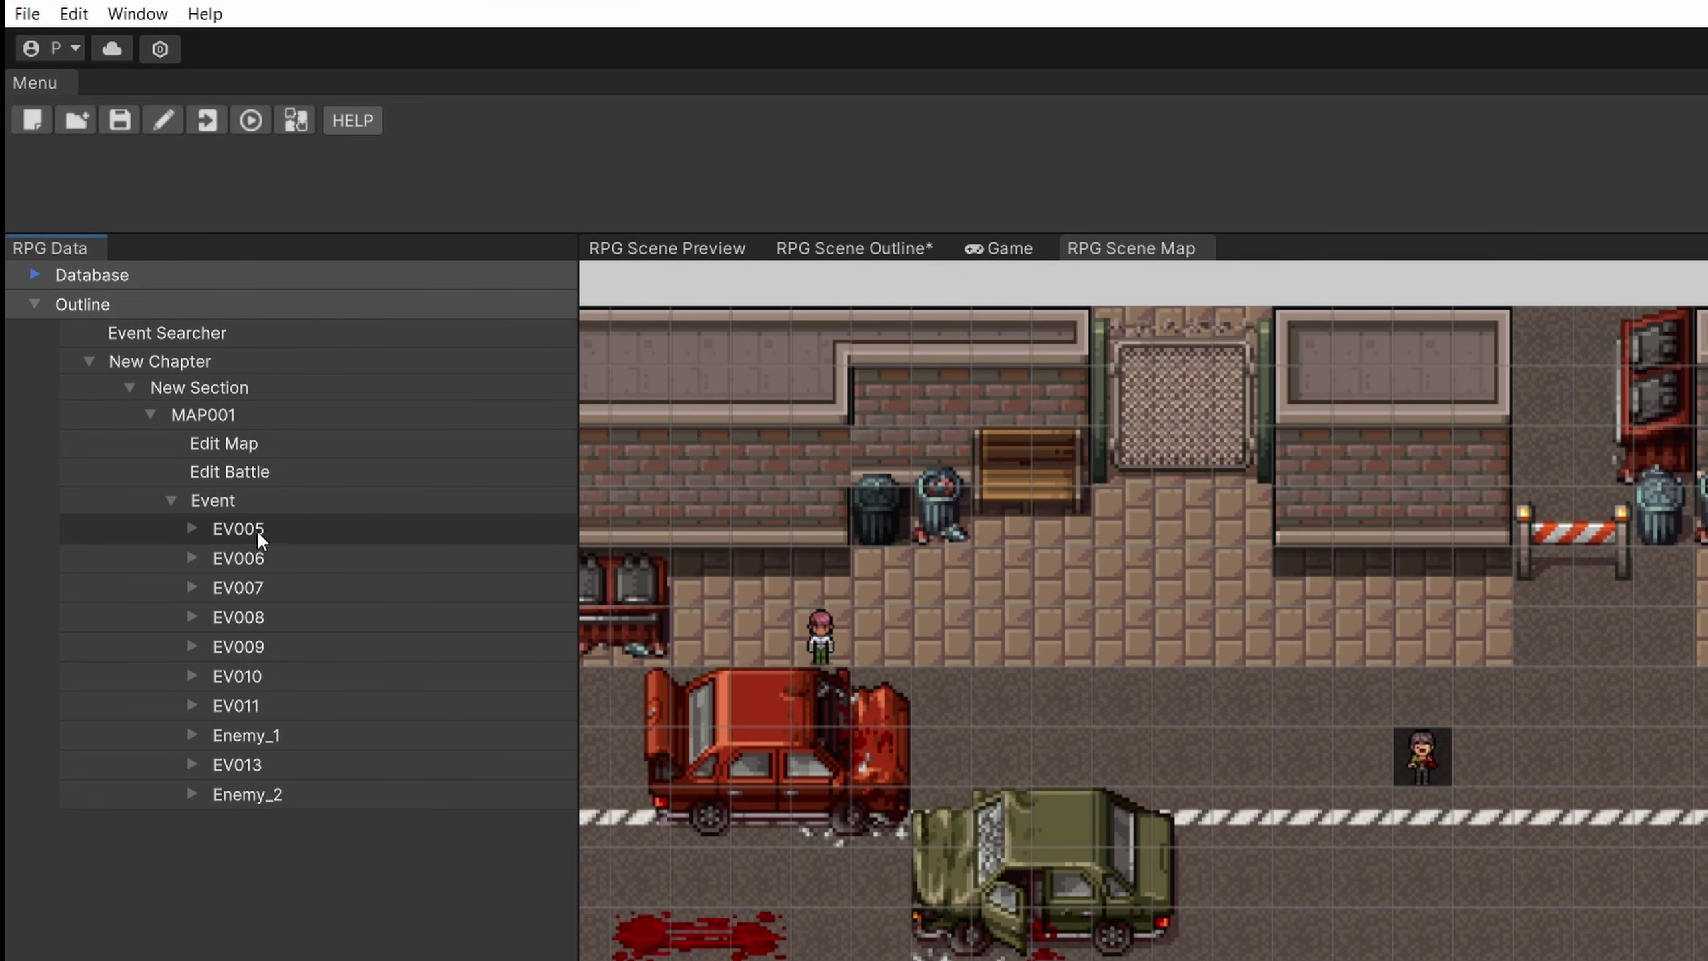
{"action": "left_click", "coordinate": [194, 736]}
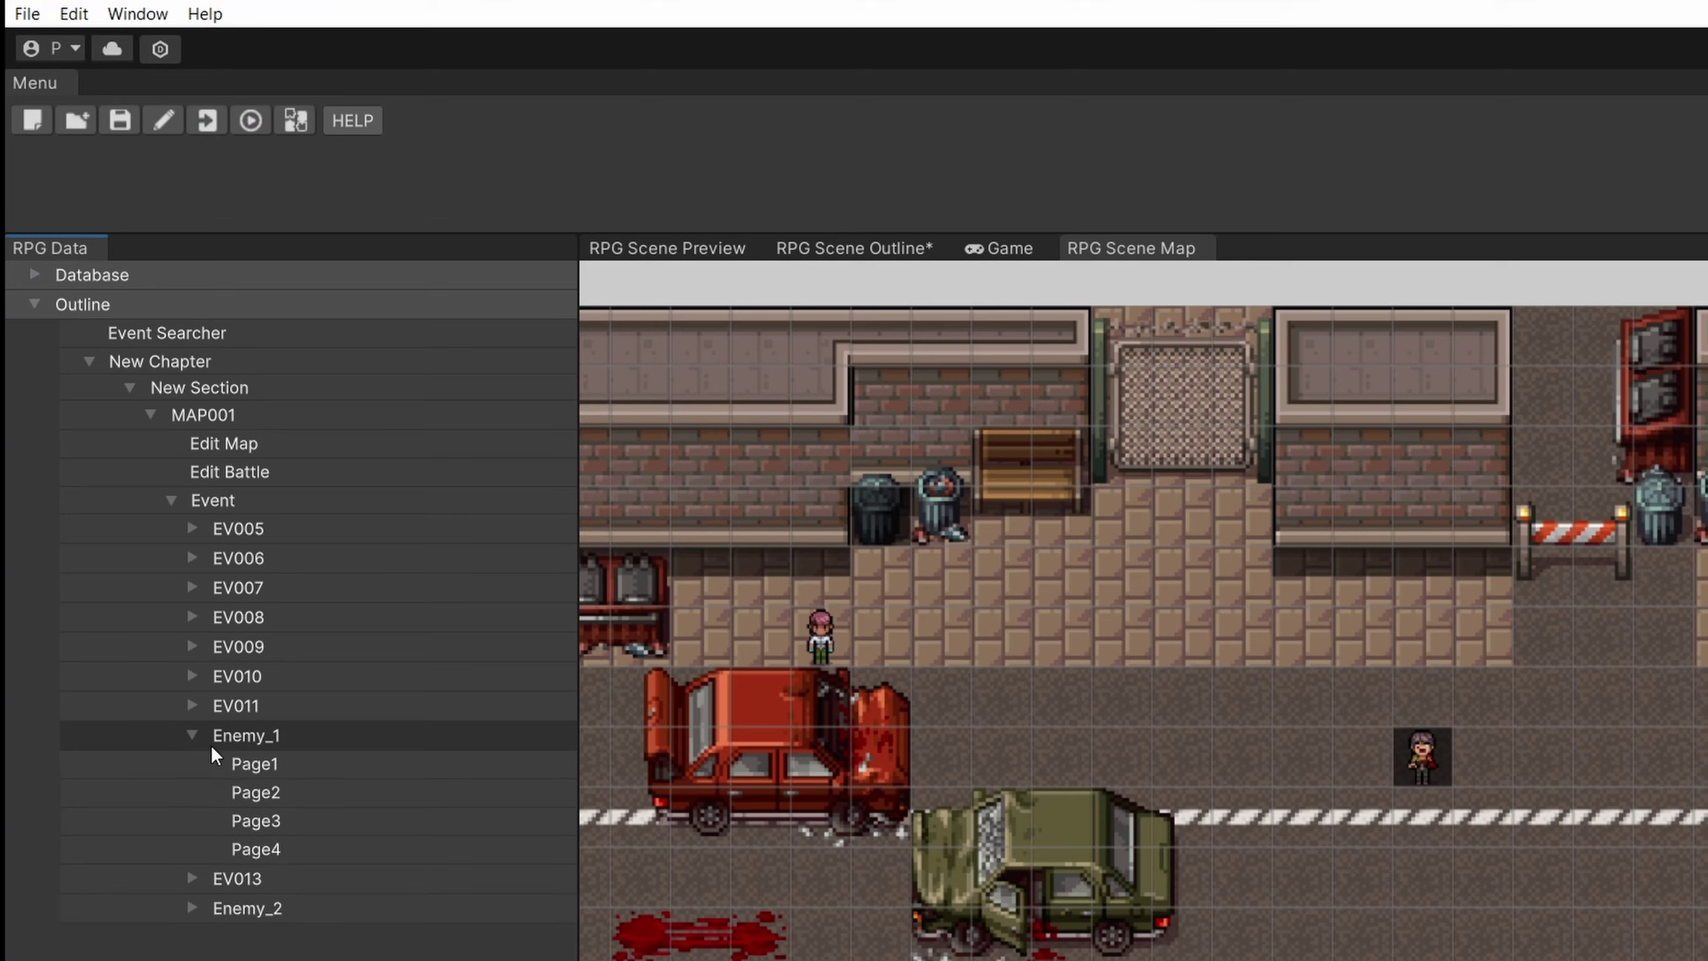
{"action": "left_click", "coordinate": [262, 766]}
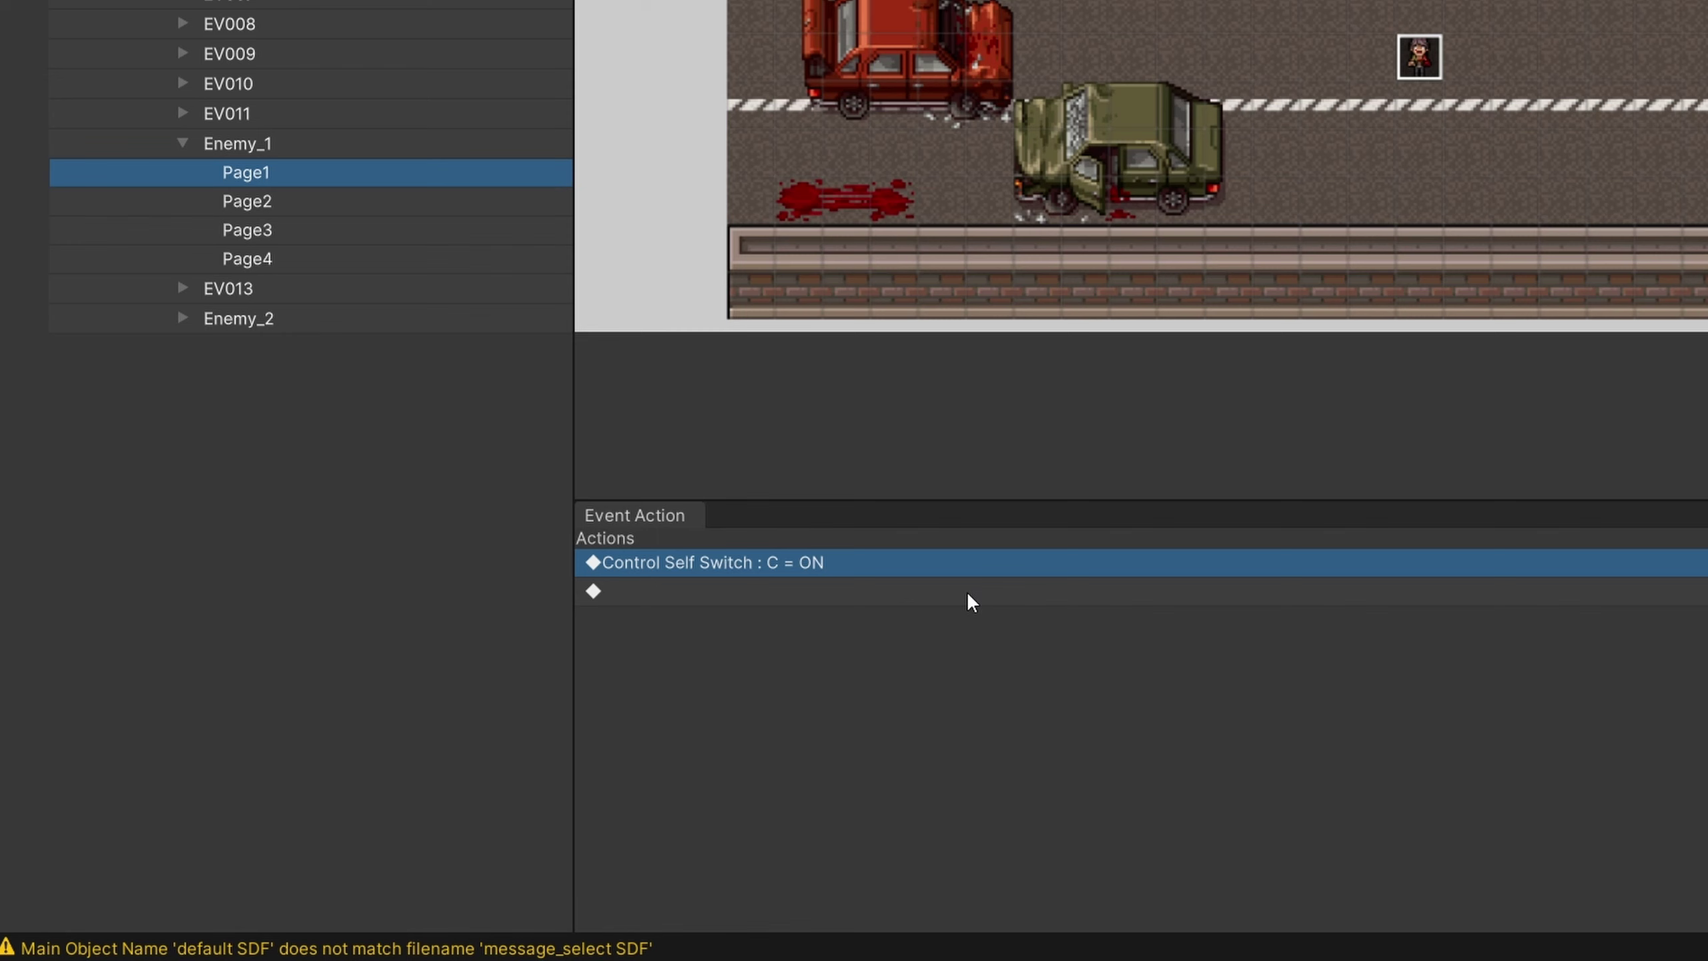
{"action": "left_click", "coordinate": [225, 202]}
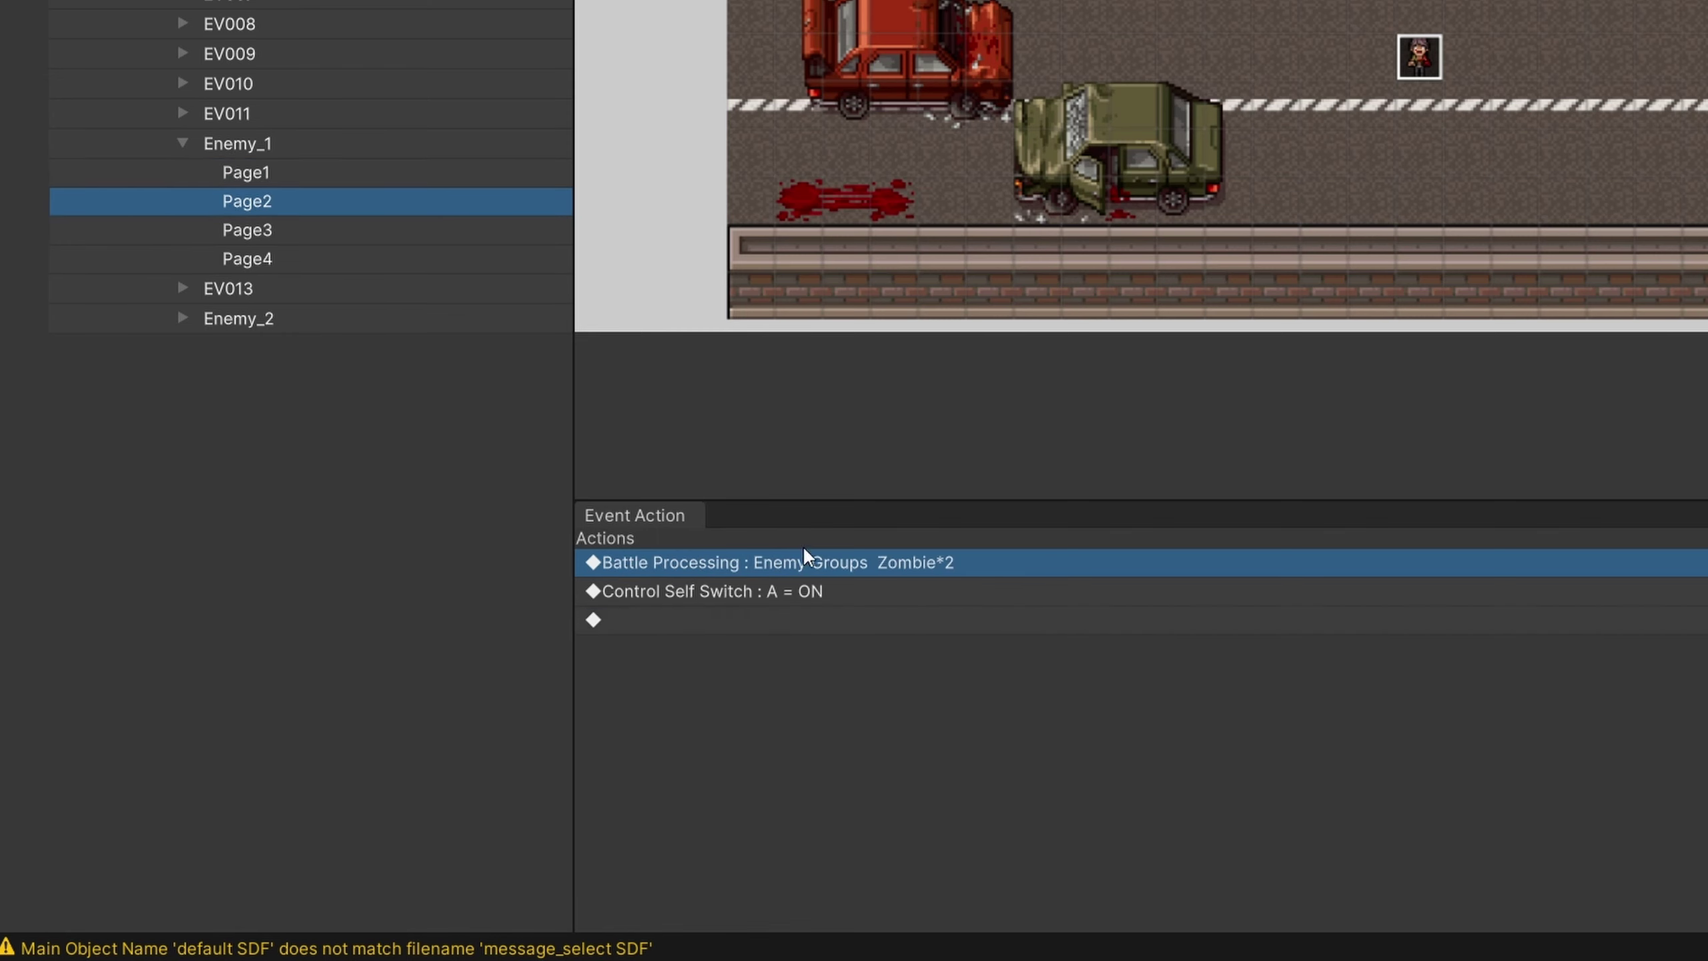
{"action": "left_click", "coordinate": [643, 620]}
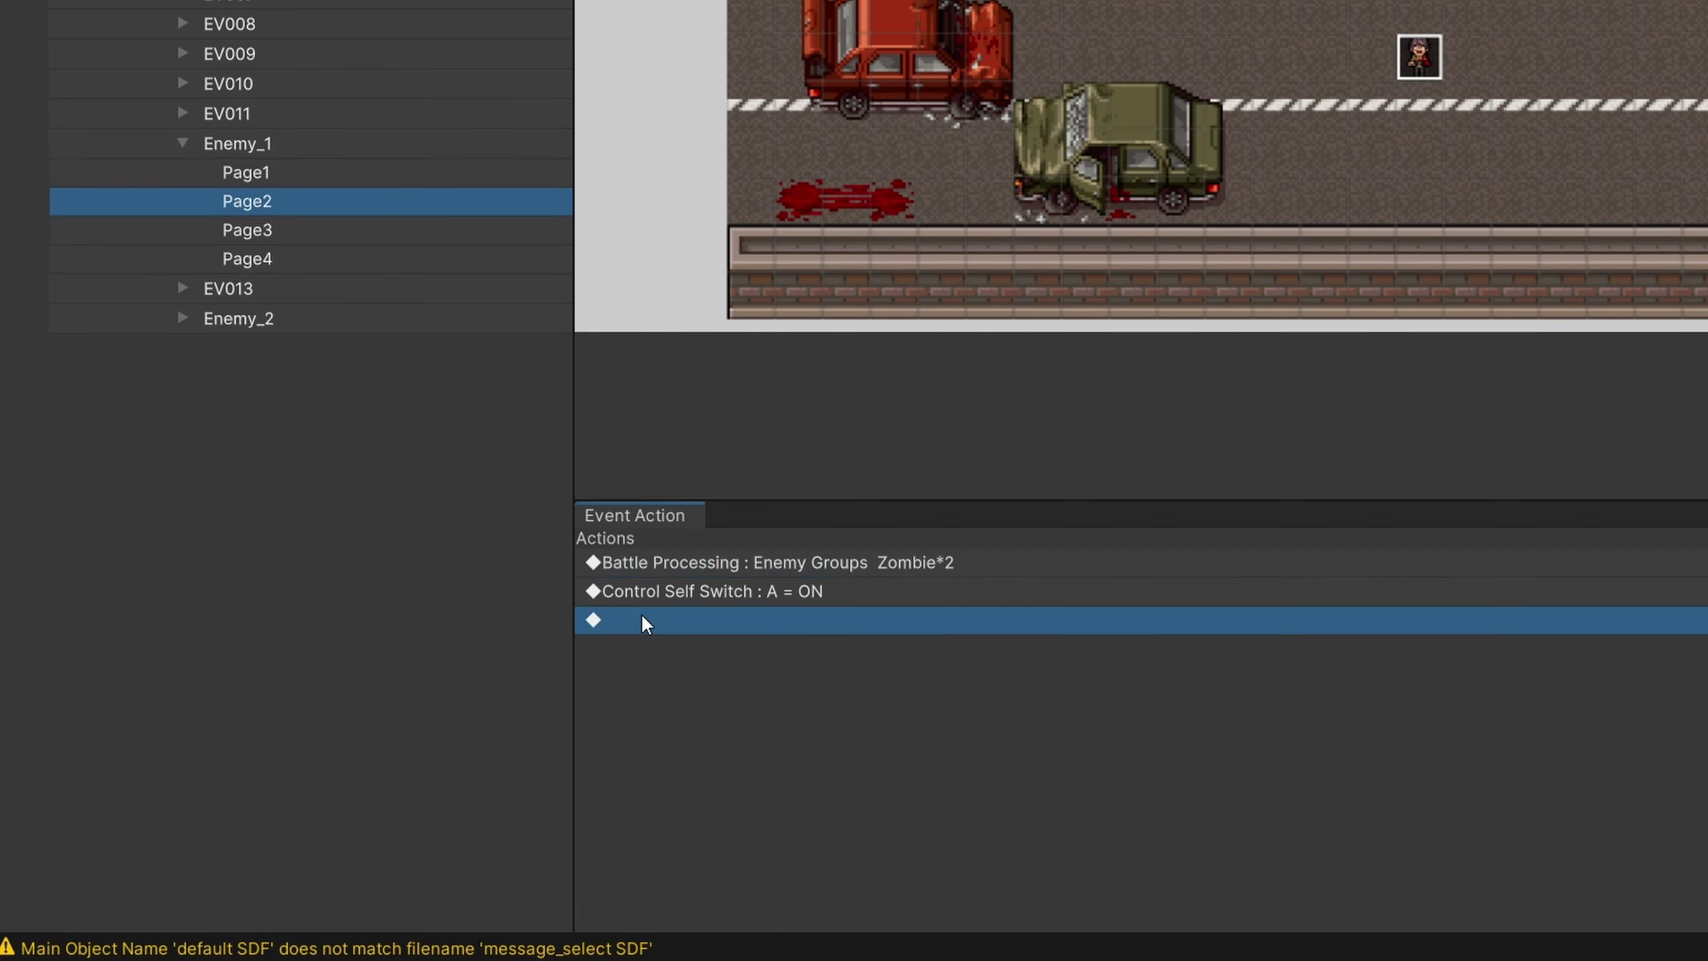
Browse the Actor and Party commands without adding any, then switch to Enemy_1's Page3.
{"action": "right_click", "coordinate": [642, 619]}
{"action": "left_click", "coordinate": [717, 633]}
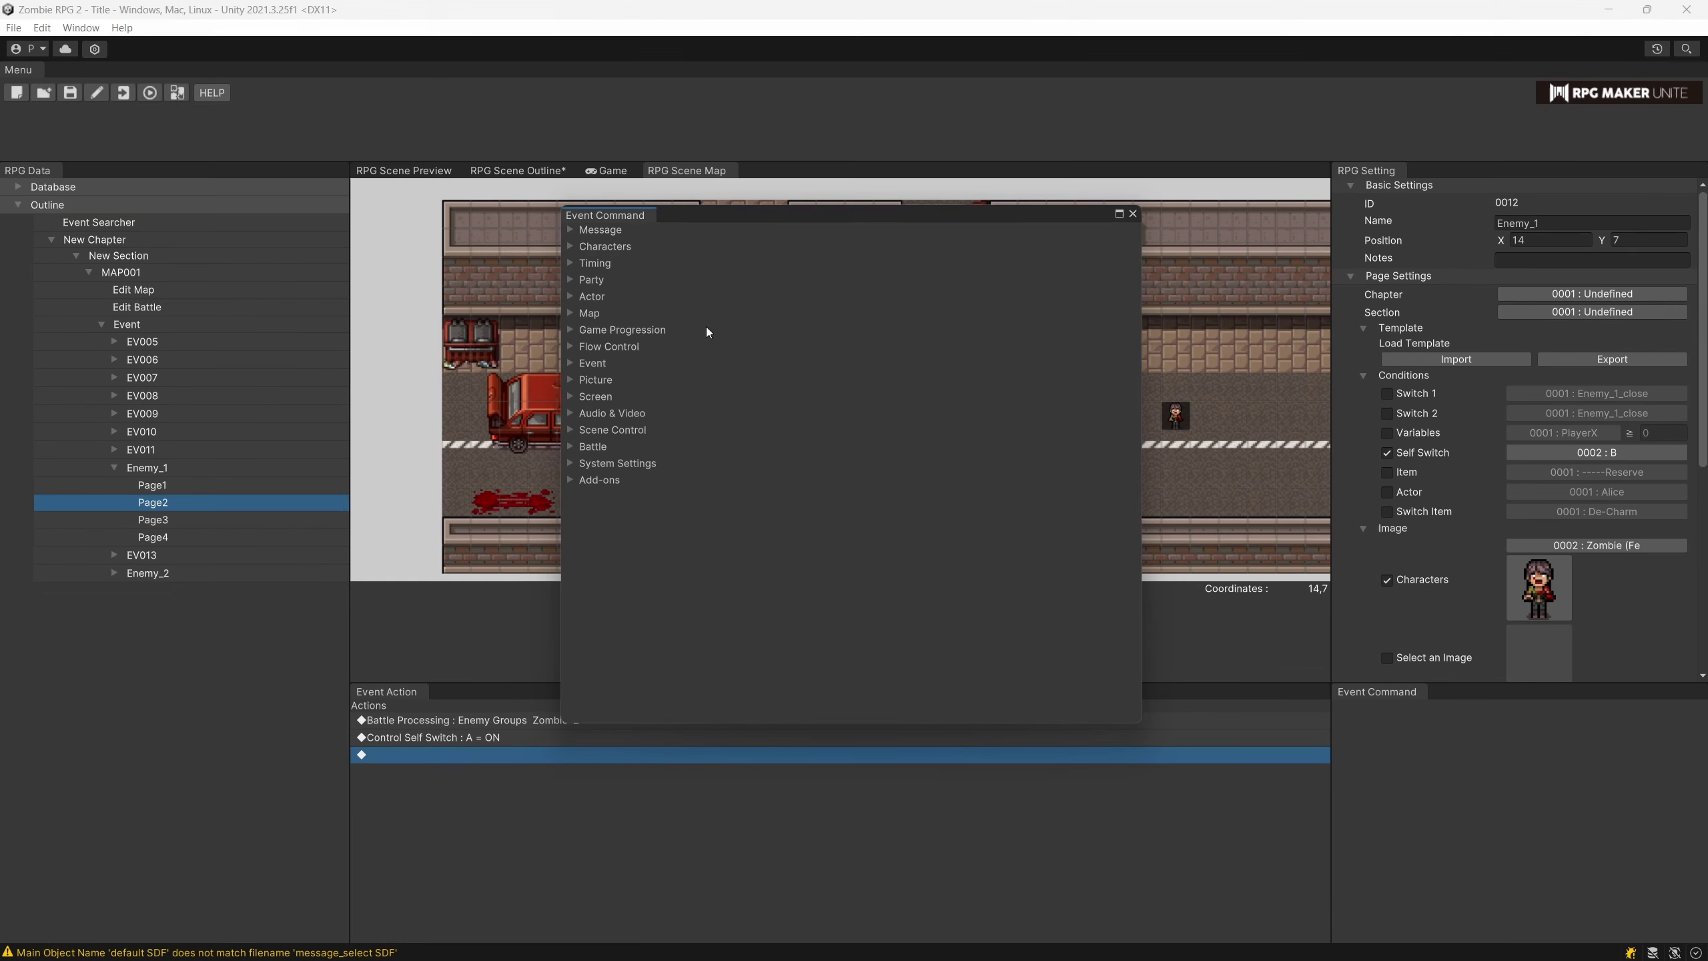
{"action": "left_click", "coordinate": [574, 297]}
{"action": "left_click", "coordinate": [574, 295]}
{"action": "left_click", "coordinate": [572, 278]}
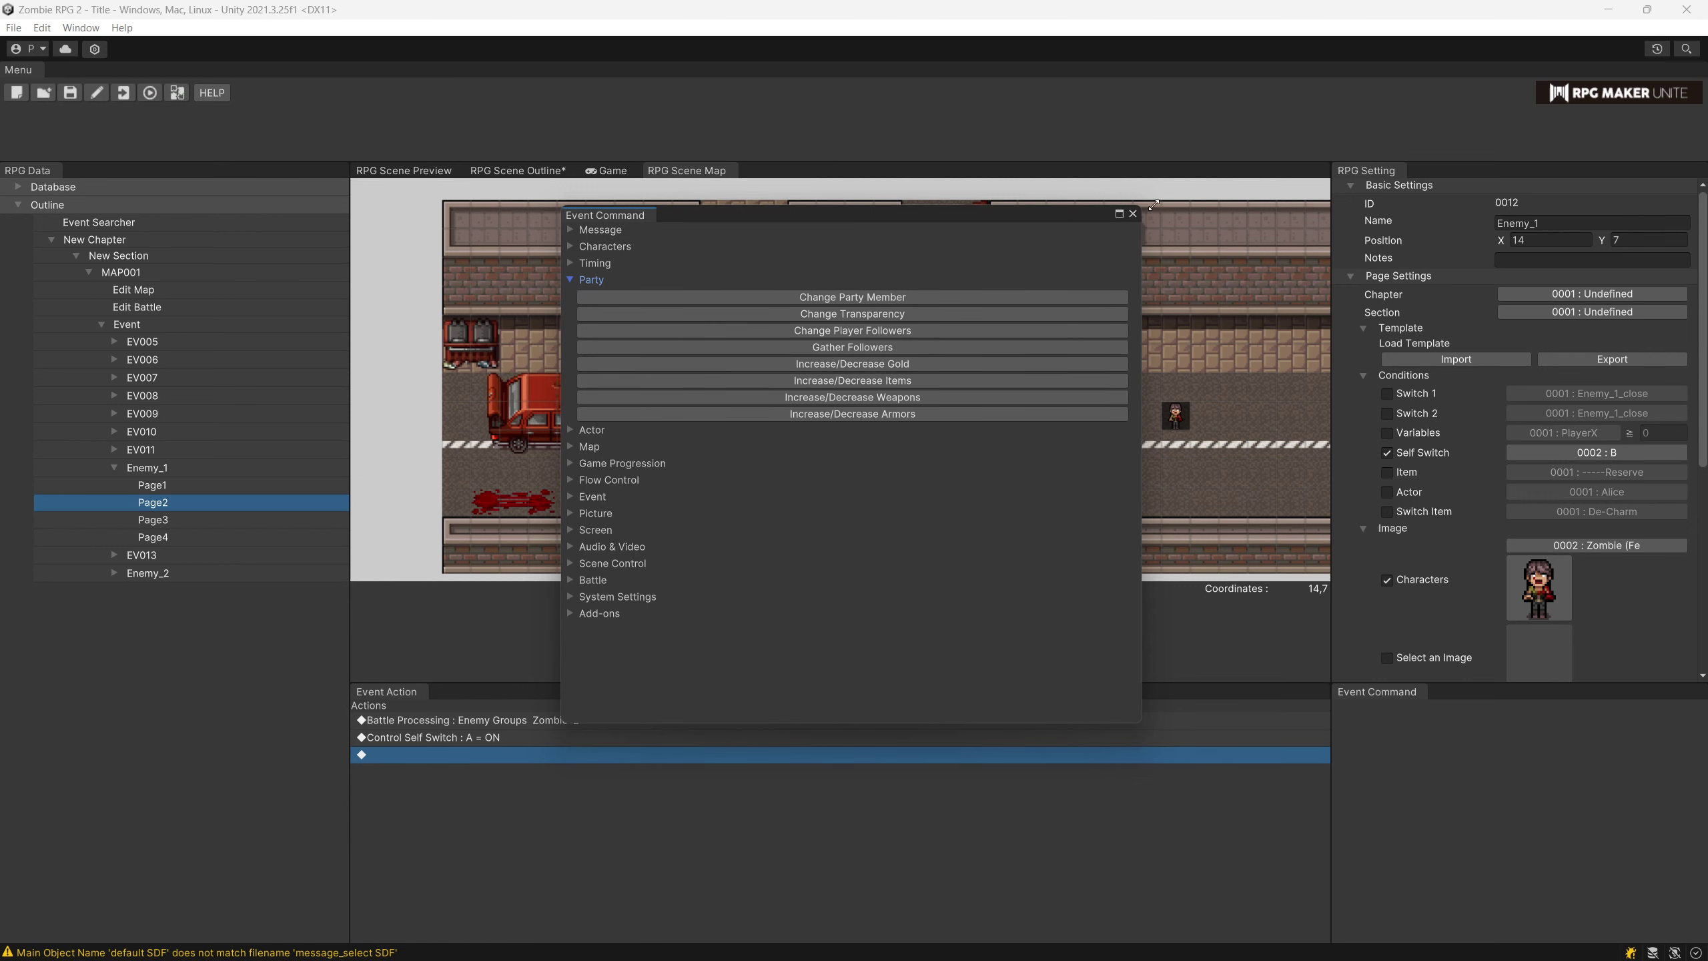
{"action": "left_click", "coordinate": [1134, 214]}
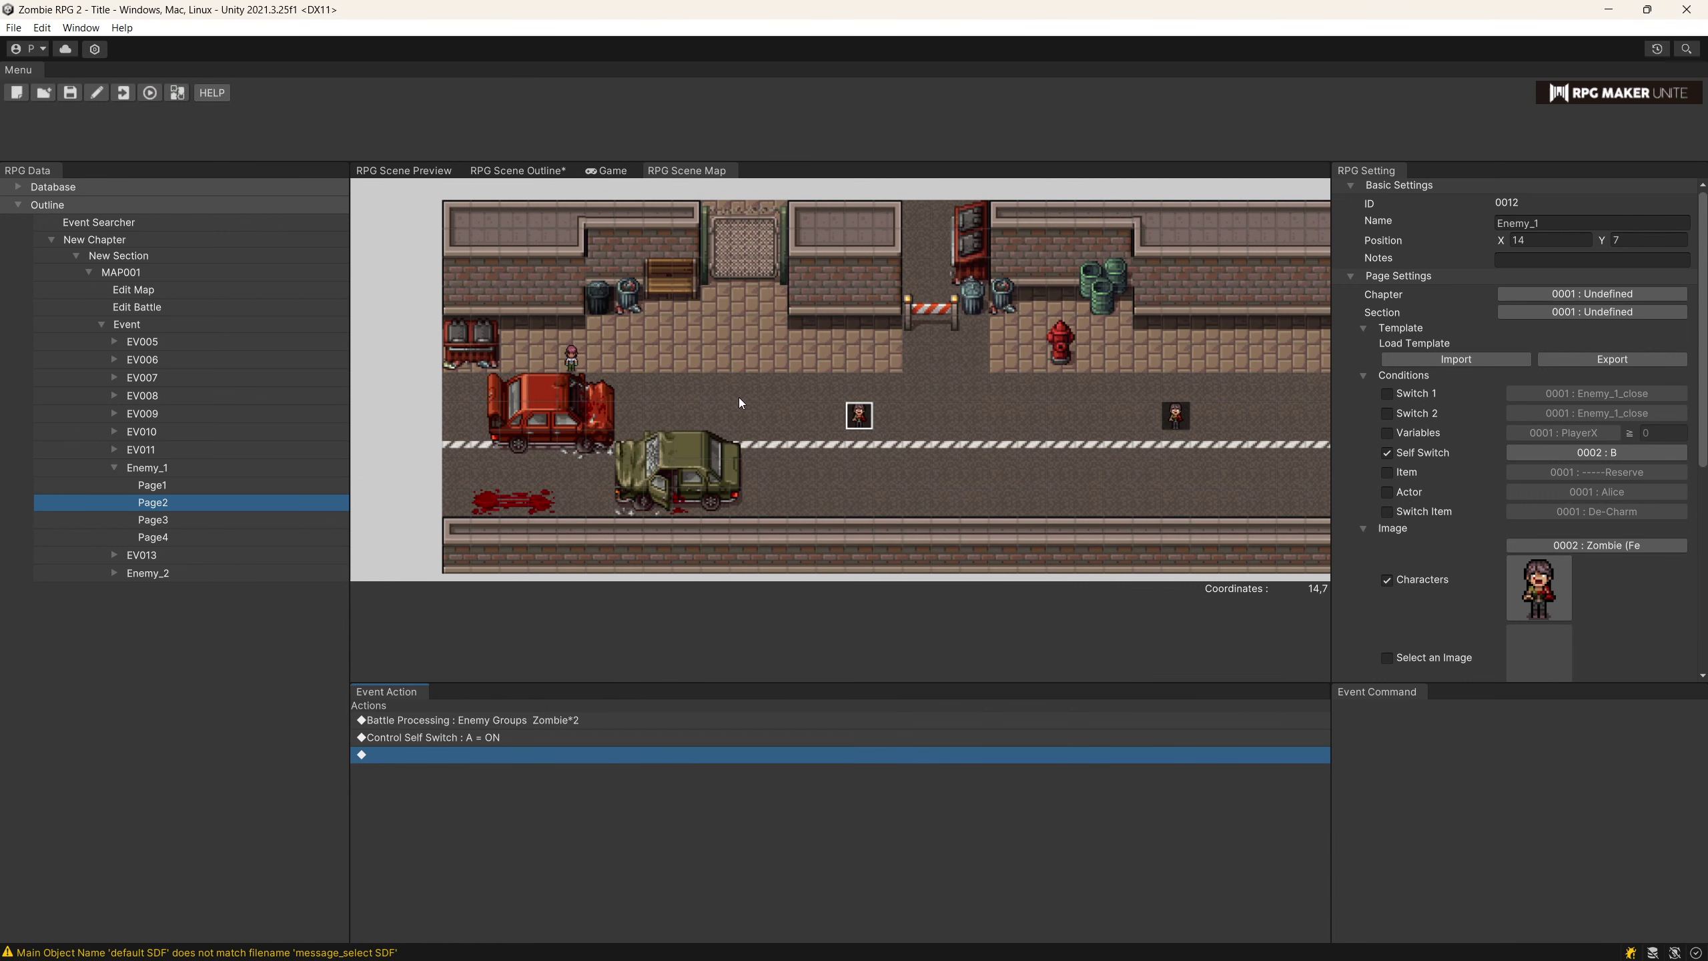
{"action": "left_click", "coordinate": [160, 538]}
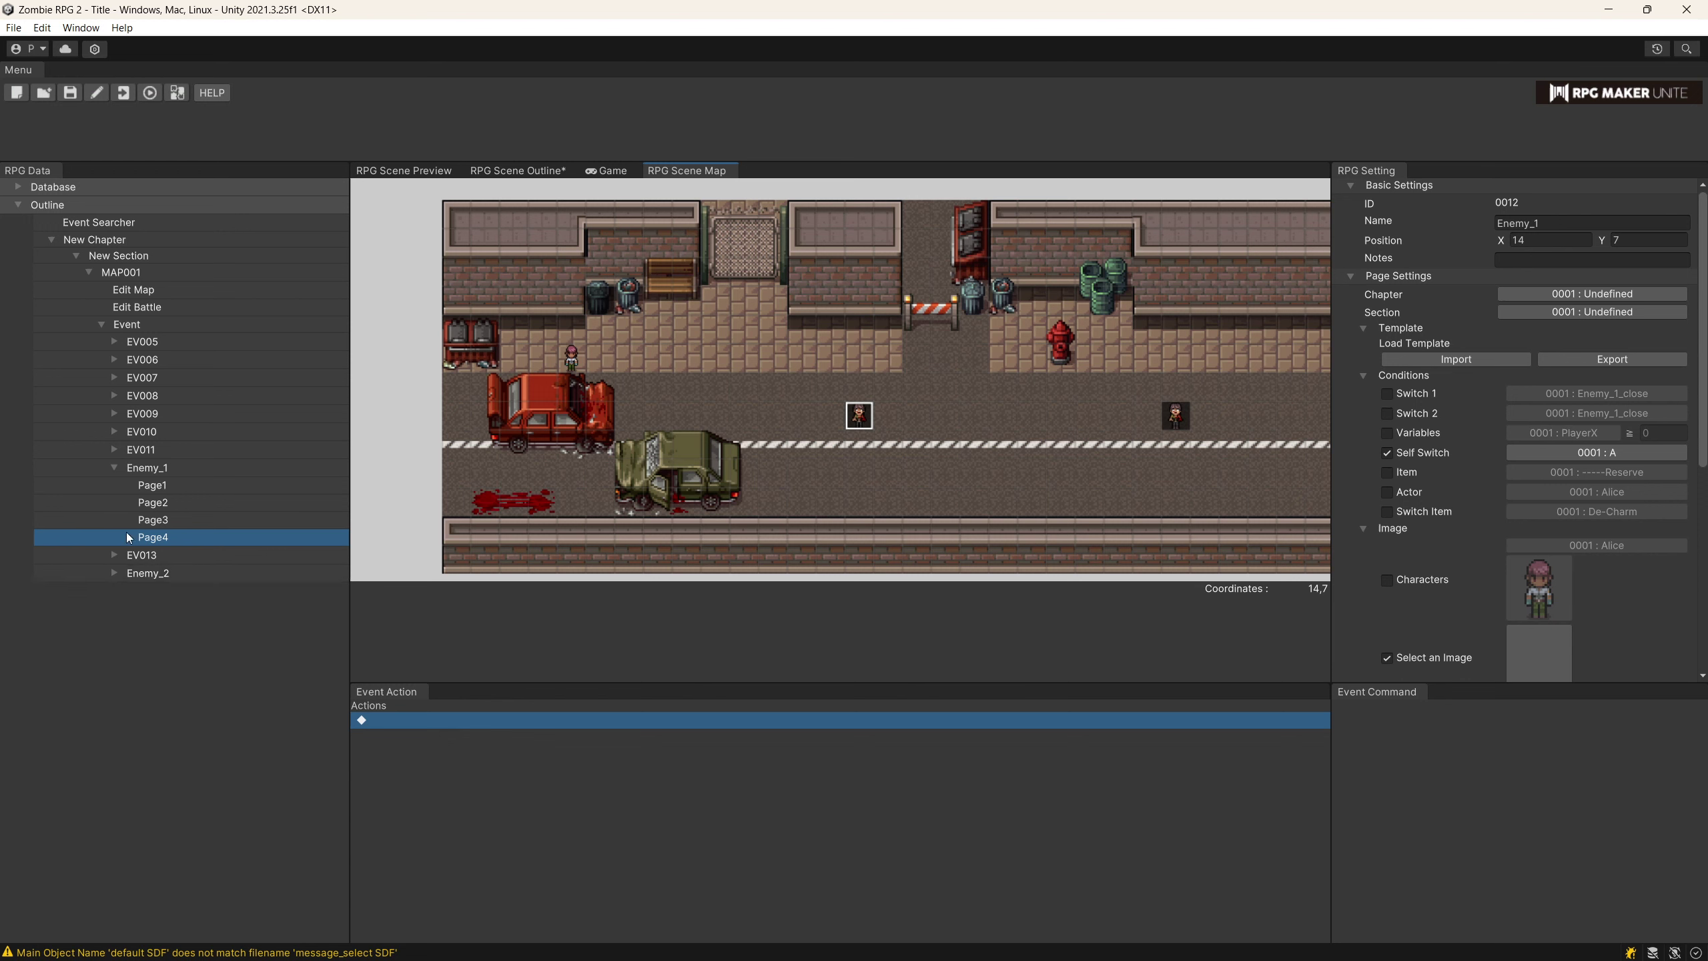
{"action": "left_click", "coordinate": [179, 522]}
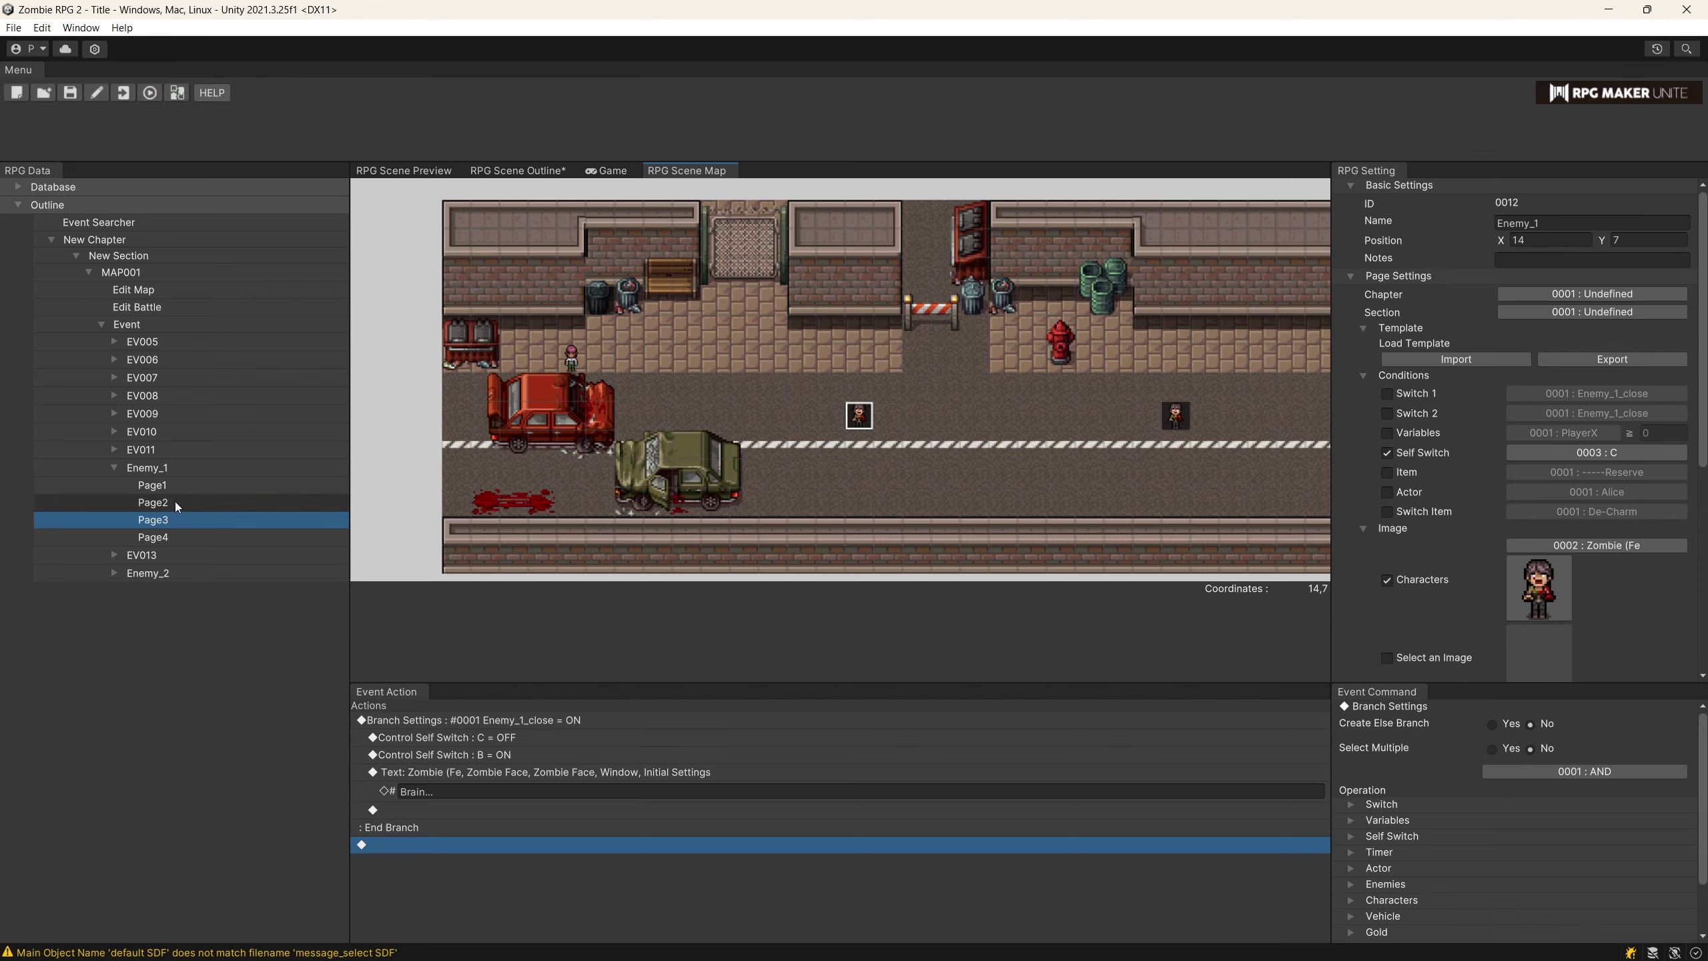
Inspect Enemy_1's custom movement route under Autonomous Movement, then stop route editing.
{"action": "scroll", "coordinate": [1406, 375], "scroll_direction": "down", "scroll_amount": 5}
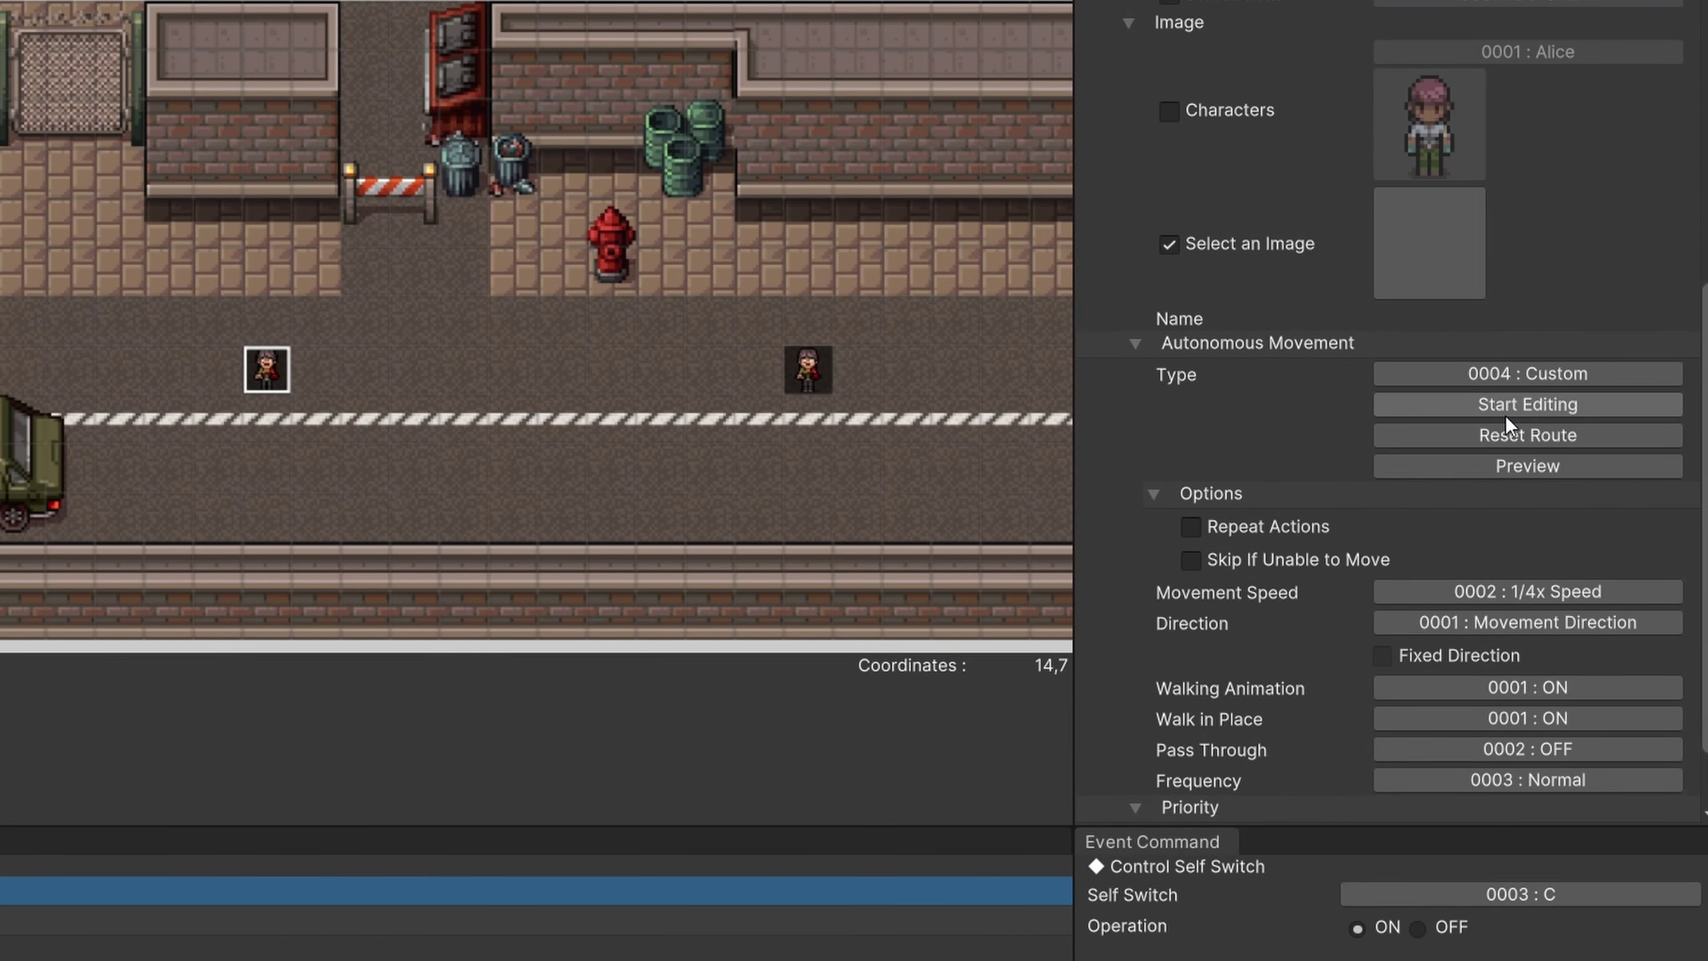
{"action": "left_click", "coordinate": [1500, 406]}
{"action": "scroll", "coordinate": [335, 404], "scroll_direction": "up", "scroll_amount": 4}
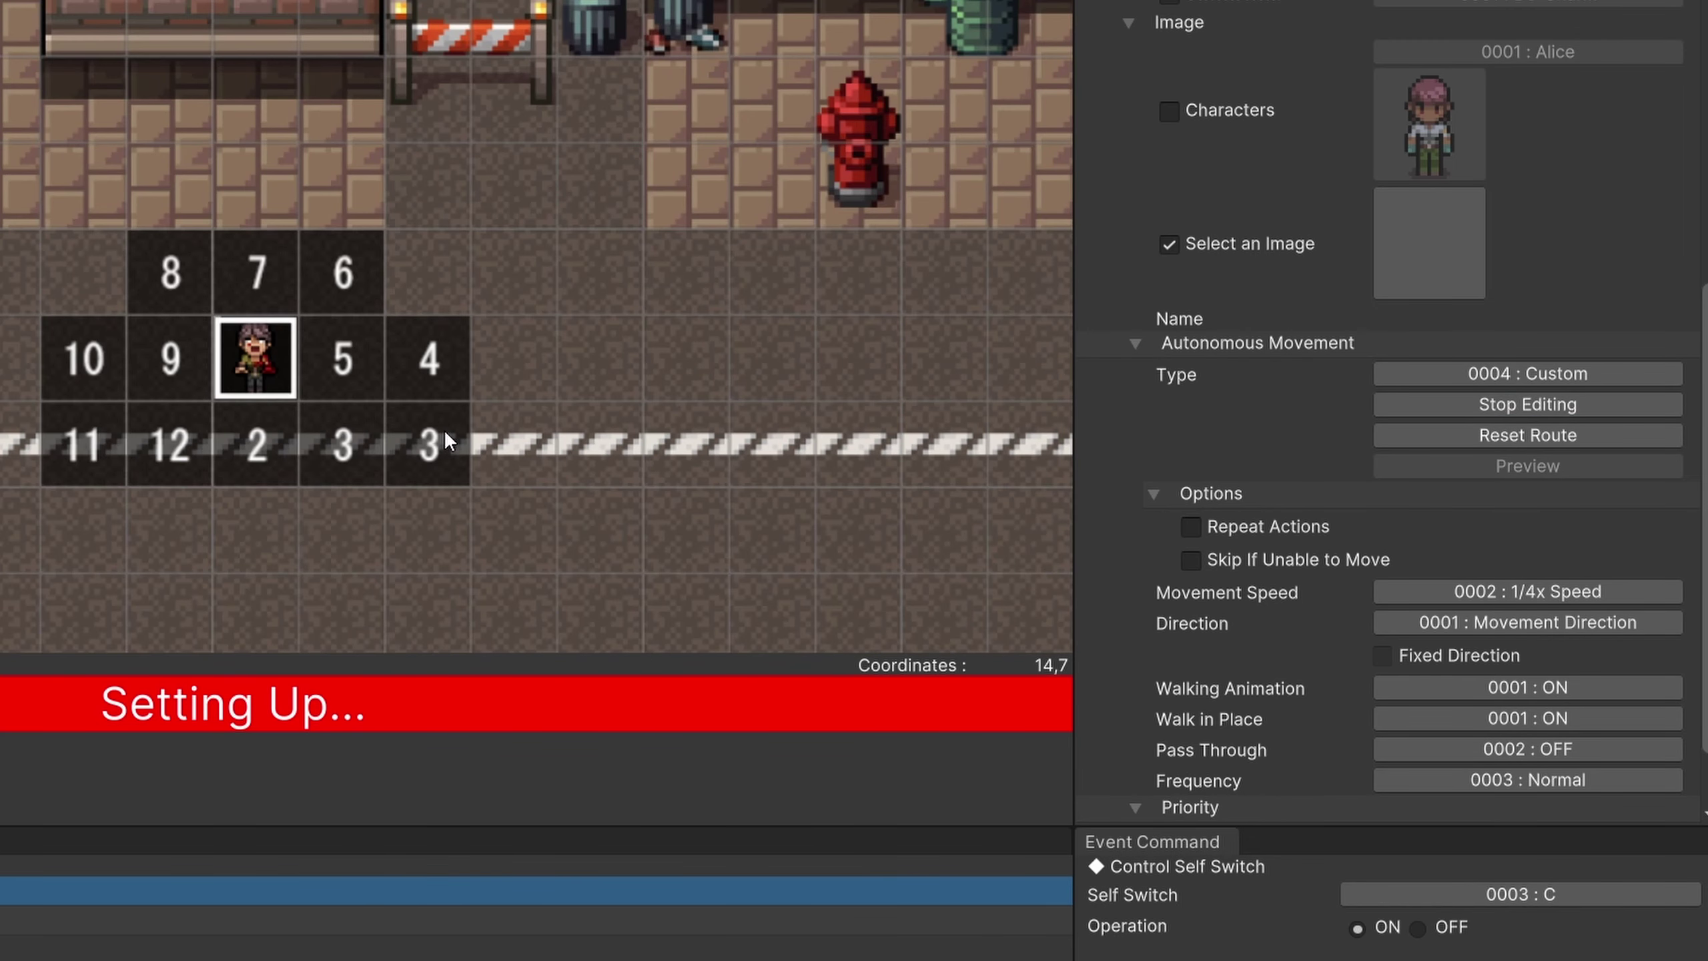
{"action": "left_click", "coordinate": [1458, 404]}
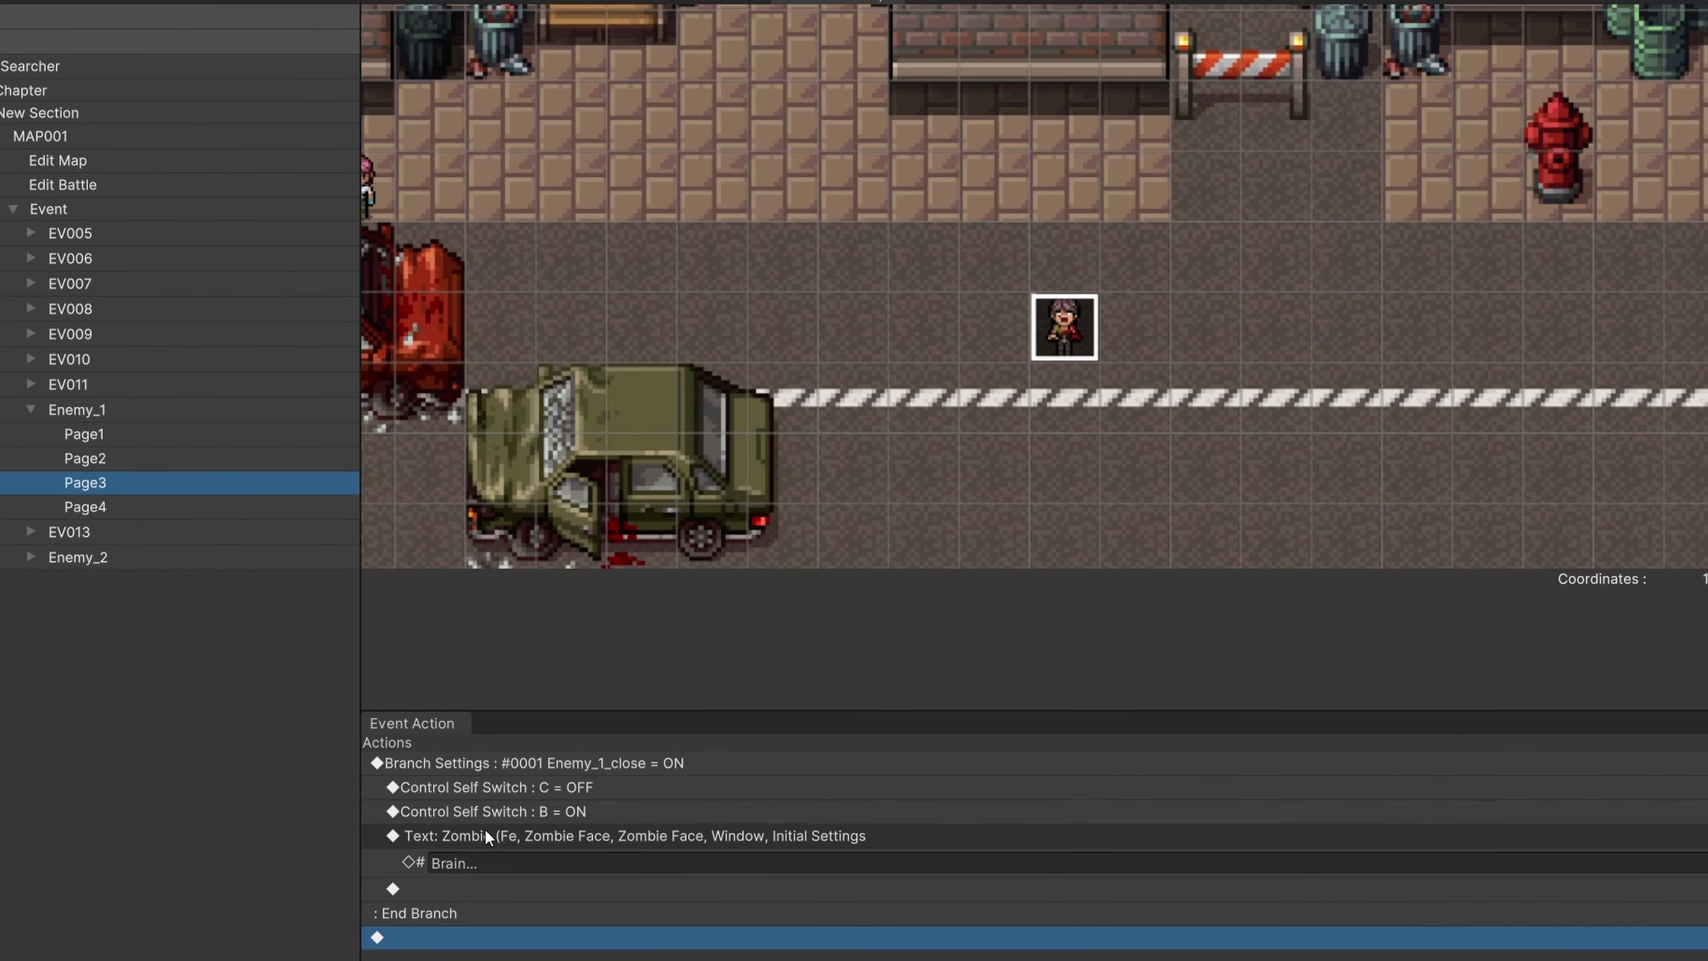
Add a Show Text action reading 'Brain...' with no speaker or face inside the Enemy_1_close branch.
{"action": "left_click", "coordinate": [483, 838]}
{"action": "right_click", "coordinate": [399, 889]}
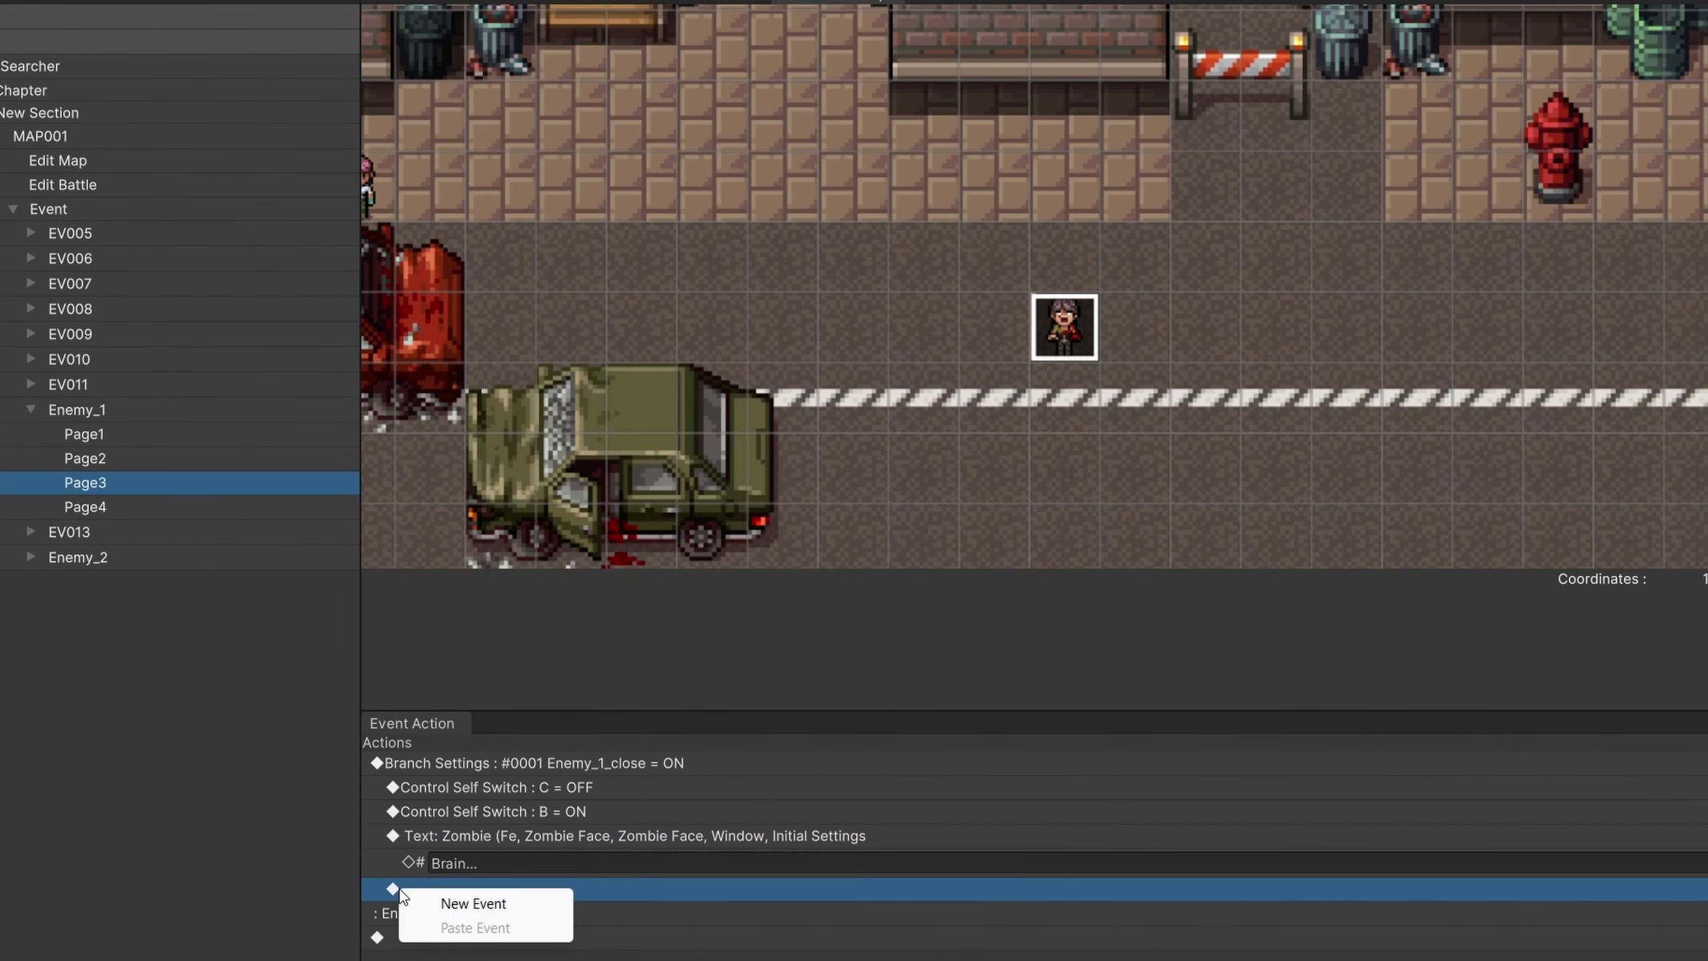
{"action": "left_click", "coordinate": [444, 903]}
{"action": "left_click", "coordinate": [678, 81]}
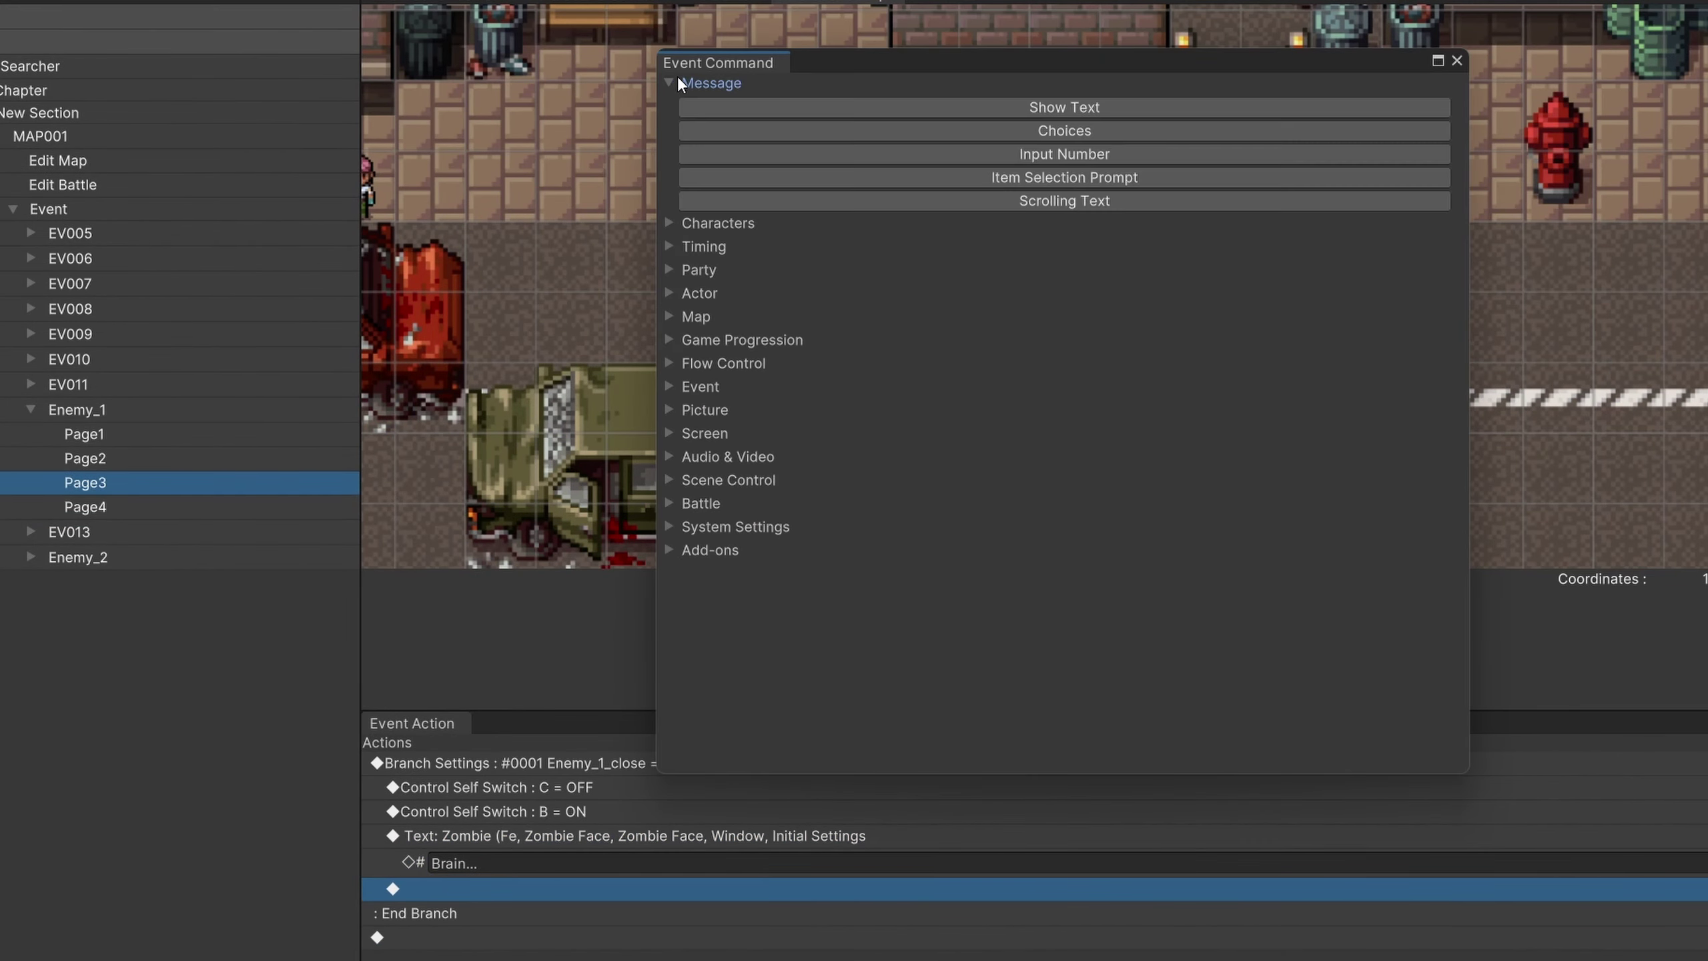
{"action": "left_click", "coordinate": [899, 107]}
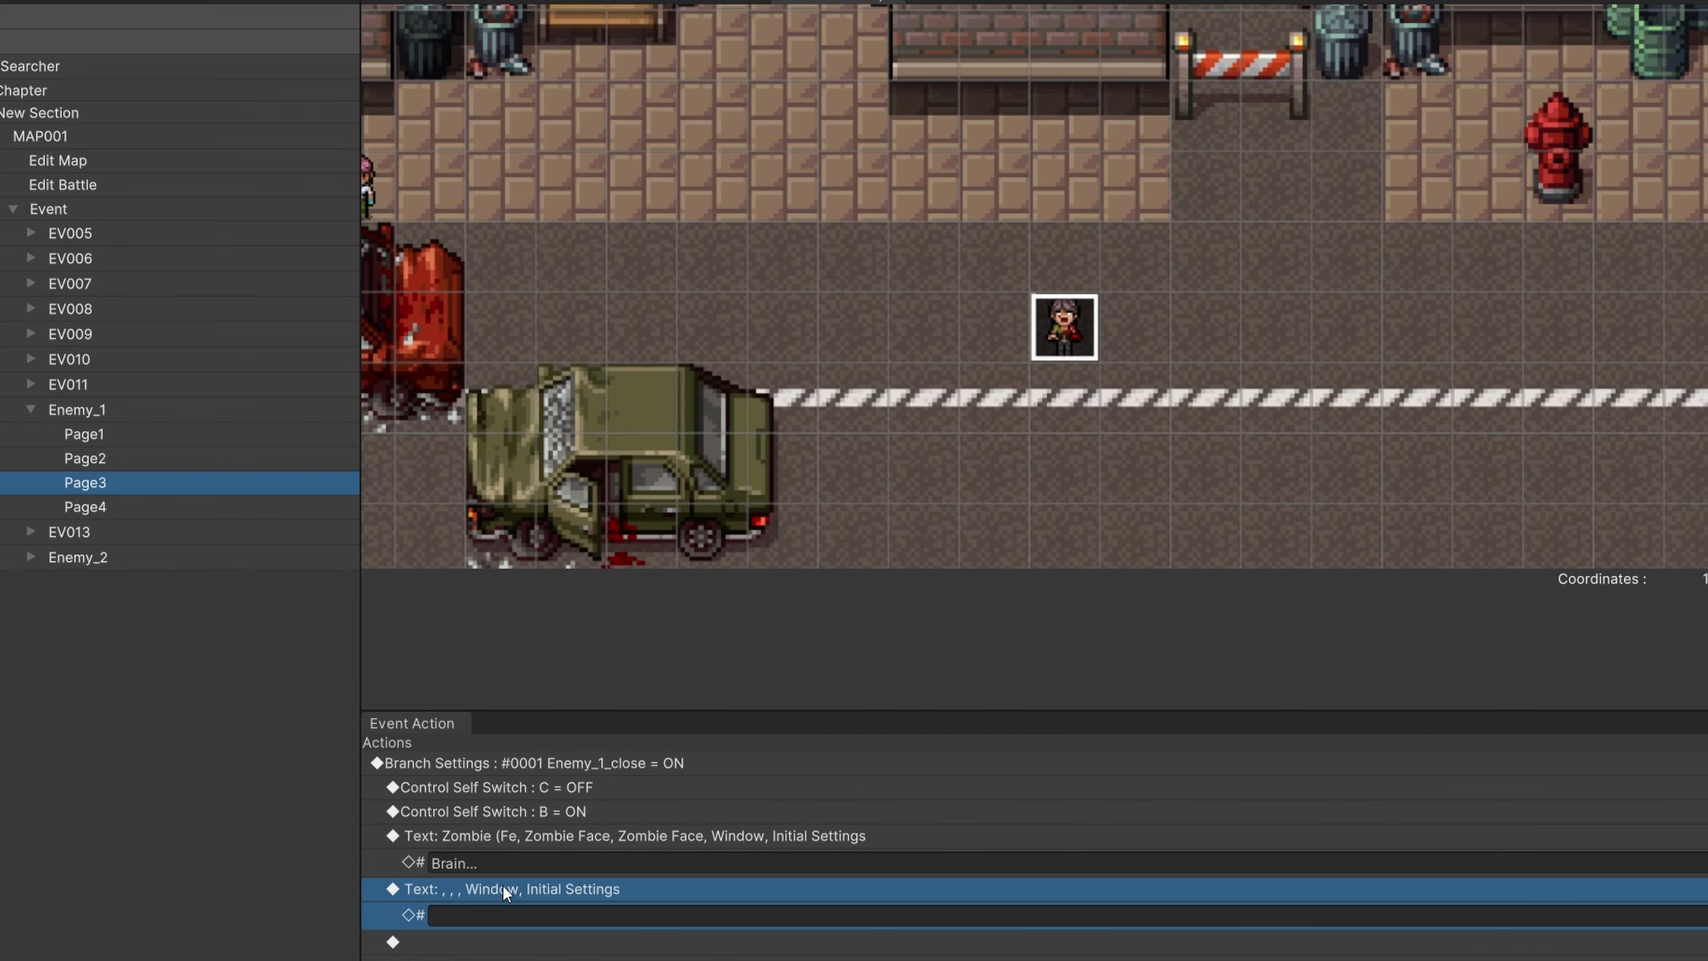
{"action": "left_click", "coordinate": [500, 913]}
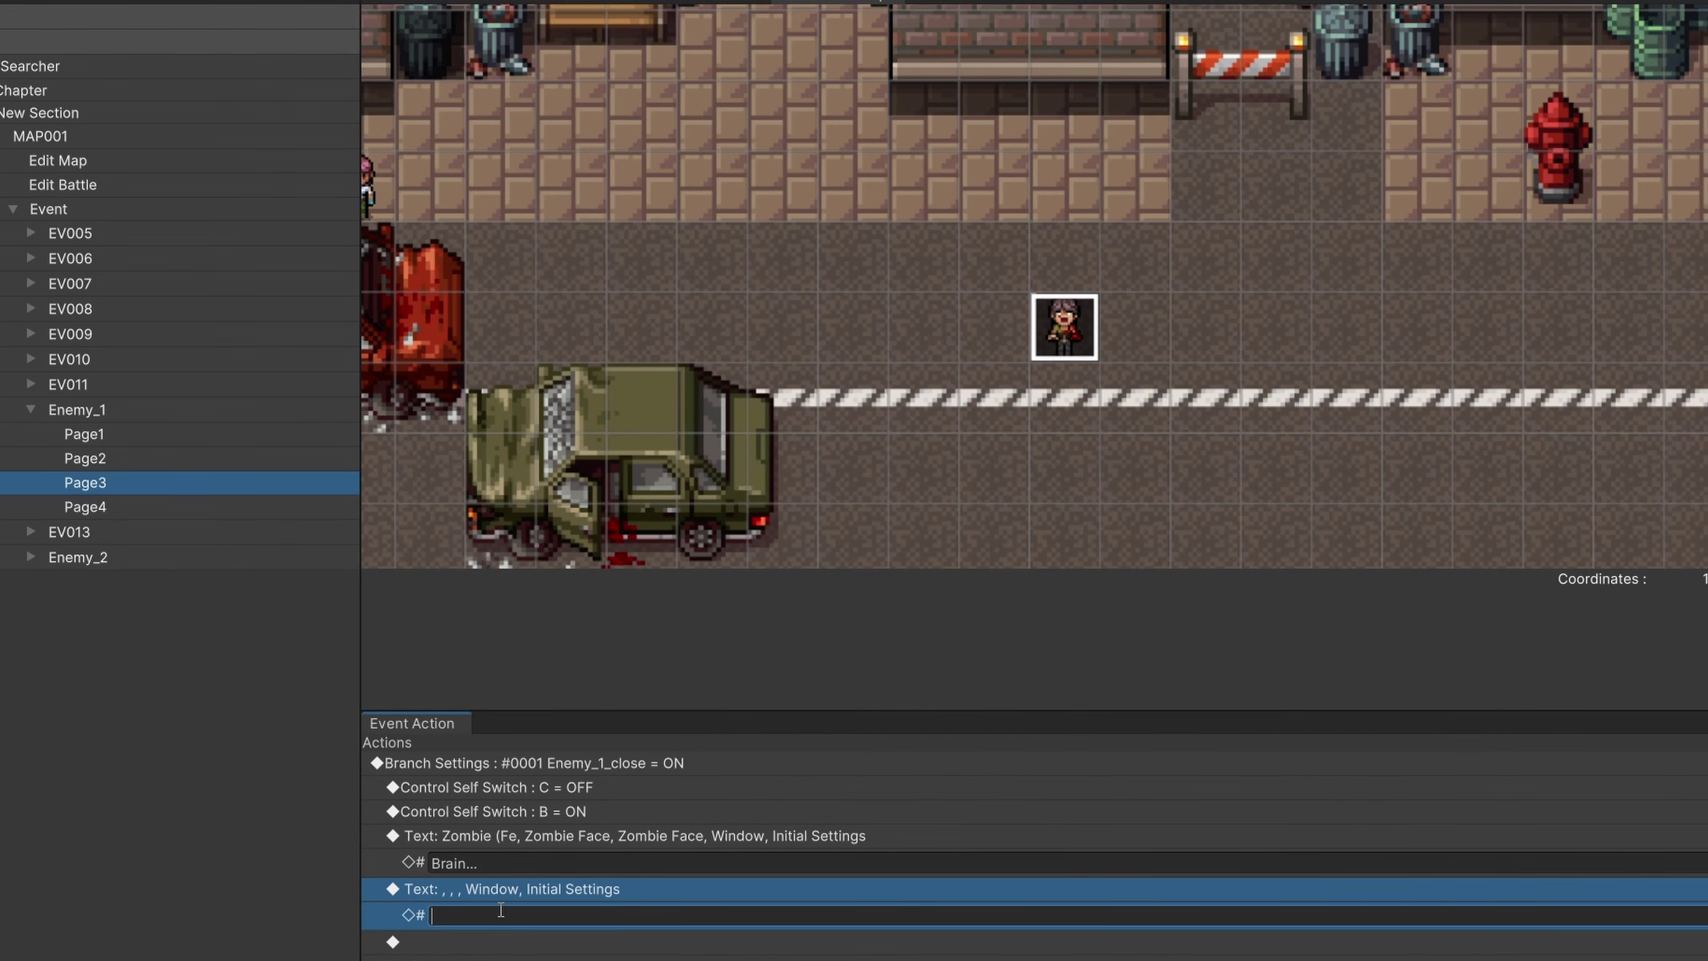
{"action": "type", "text": "Brain..."}
{"action": "key", "text": "Return"}
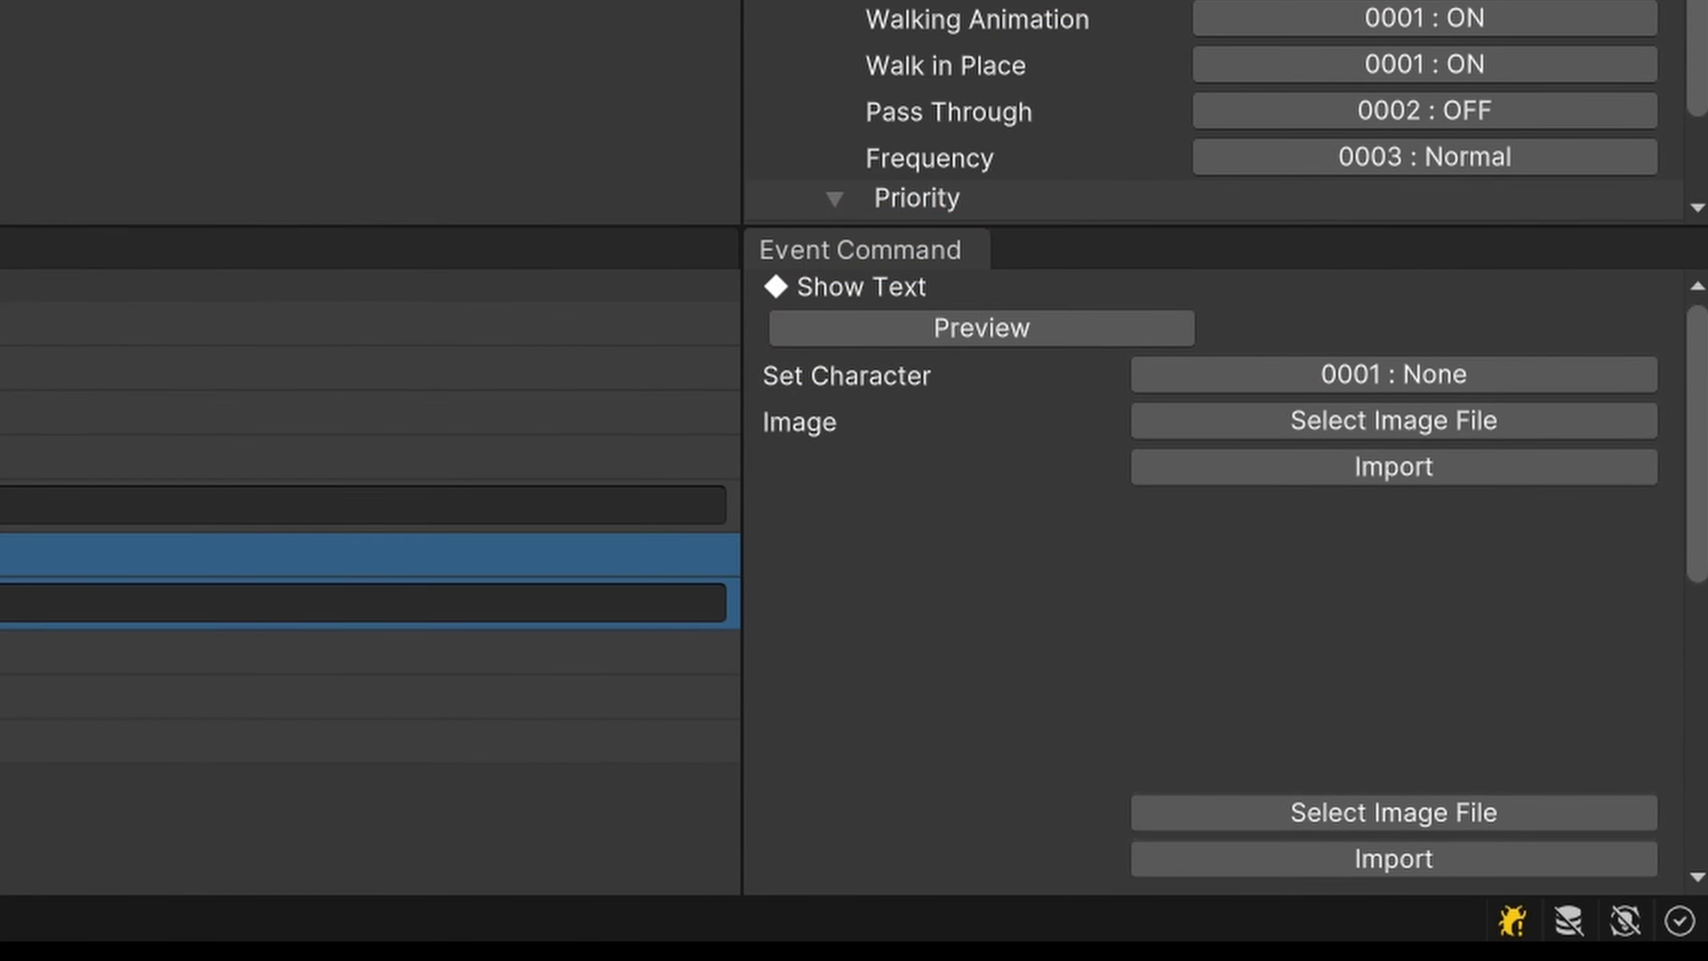
{"action": "scroll", "coordinate": [1210, 110], "scroll_direction": "up", "scroll_amount": 5}
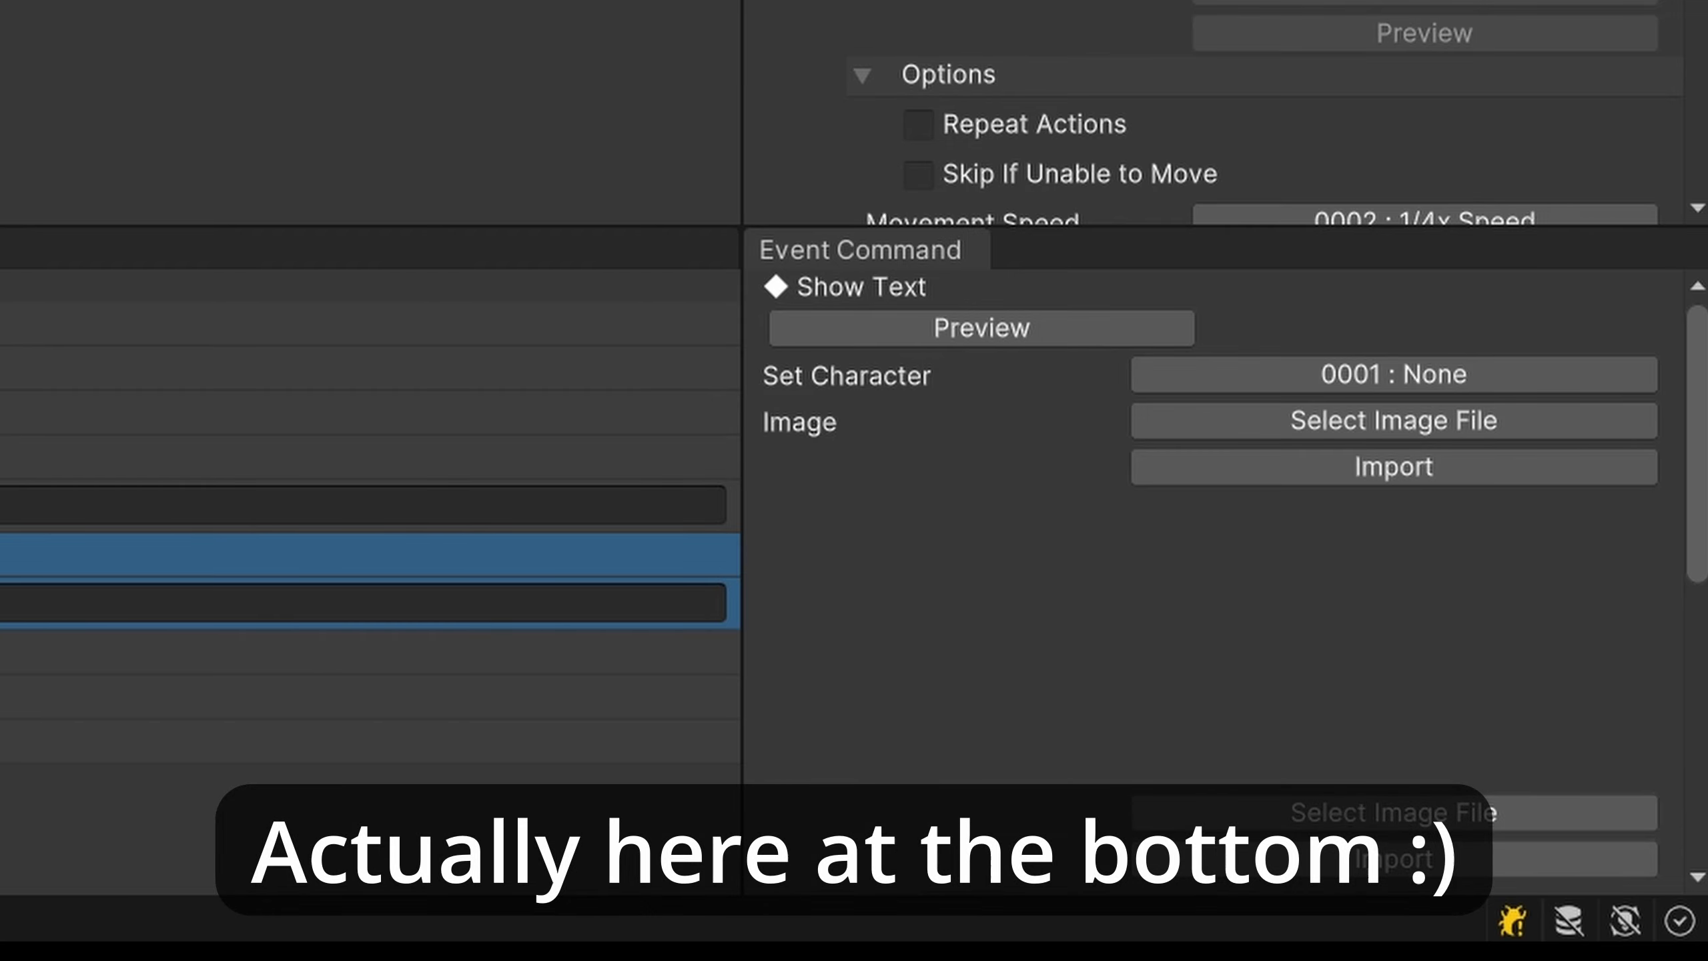
{"action": "scroll", "coordinate": [1210, 111], "scroll_direction": "up", "scroll_amount": 5}
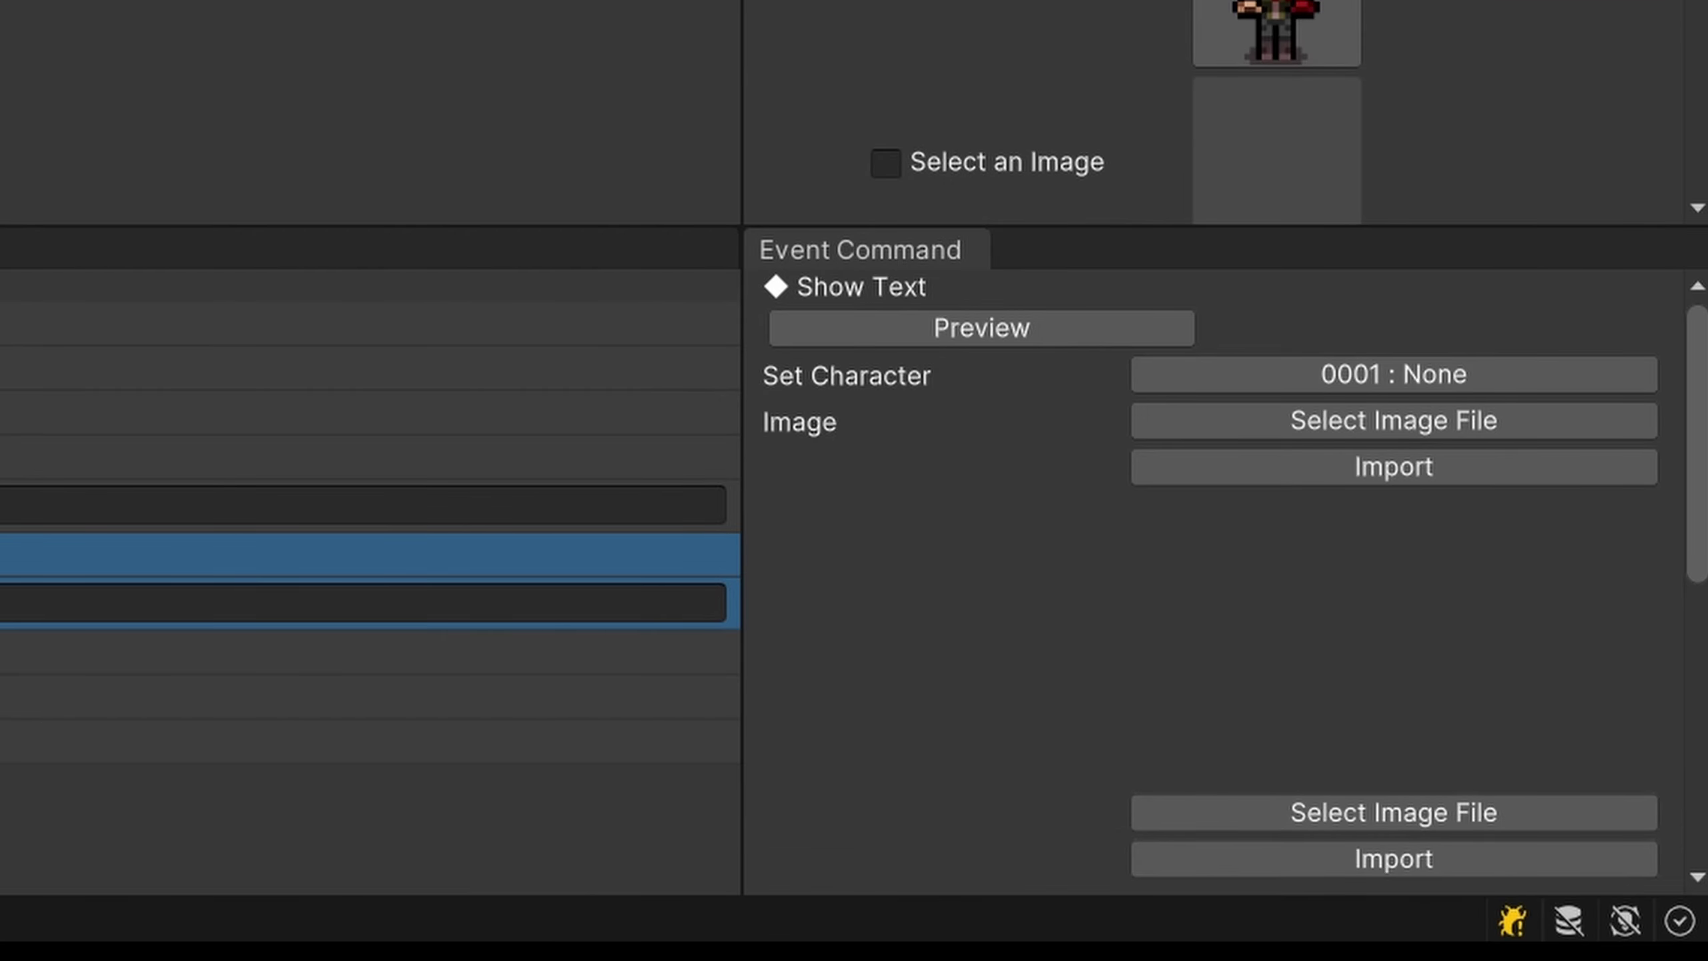
{"action": "scroll", "coordinate": [1211, 111], "scroll_direction": "down", "scroll_amount": 5}
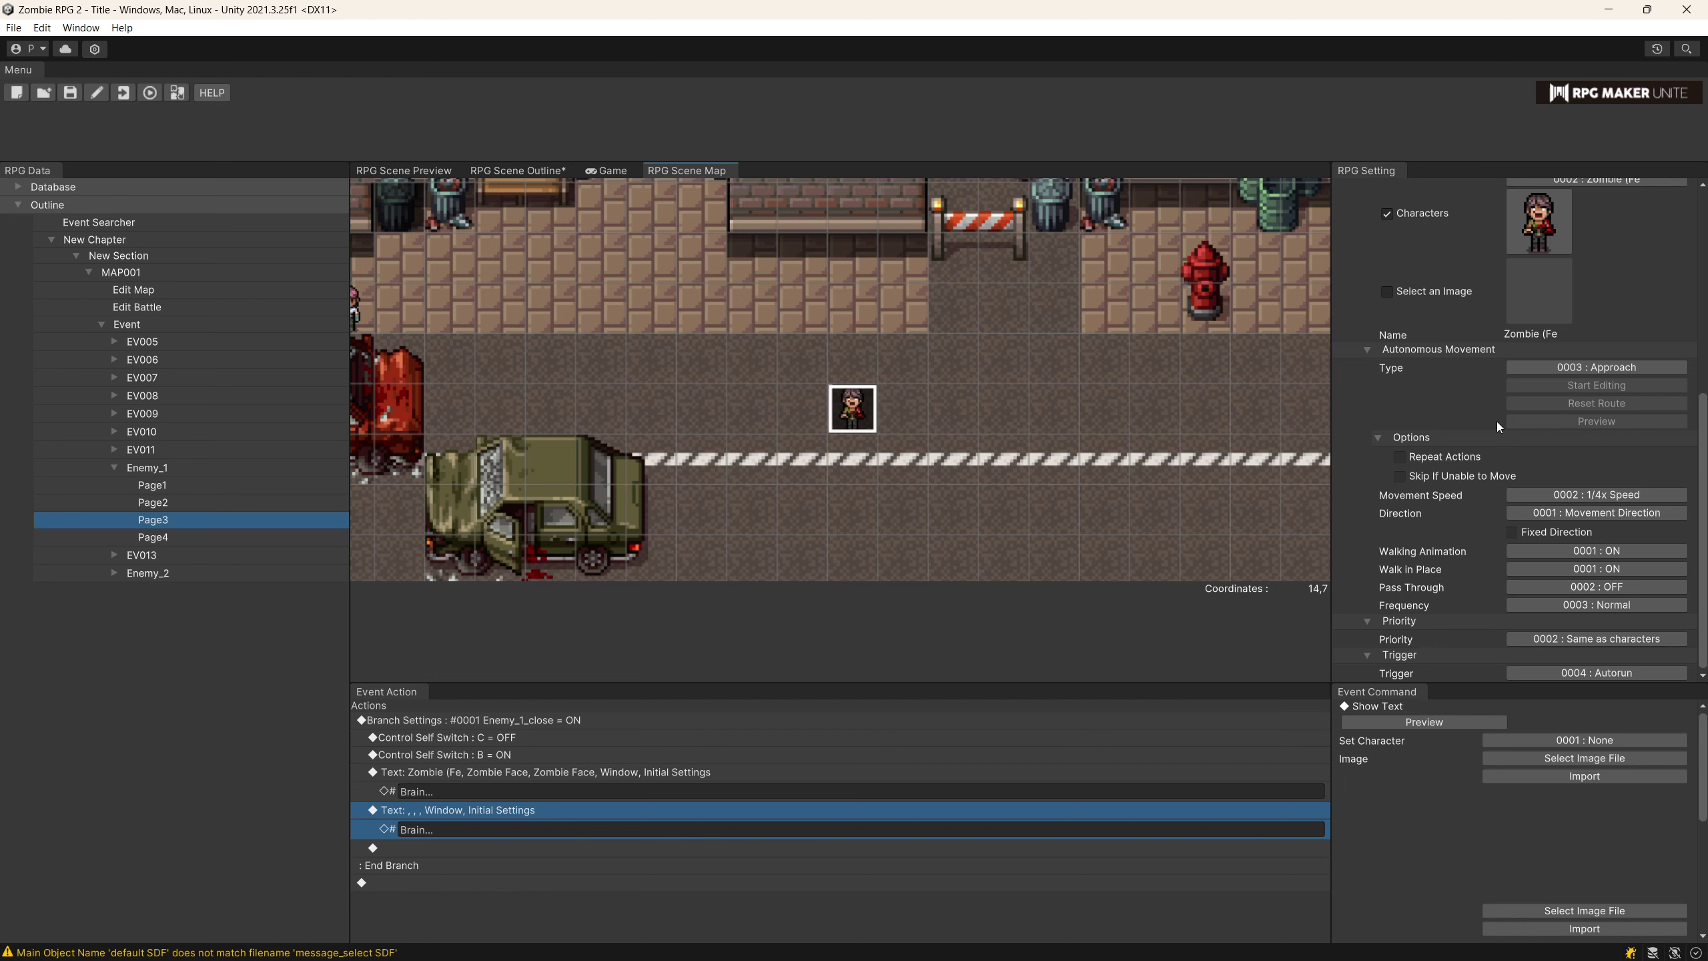
Delete the extra Brain... text action and start a play-test with New Game.
{"action": "right_click", "coordinate": [478, 819]}
{"action": "left_click", "coordinate": [539, 873]}
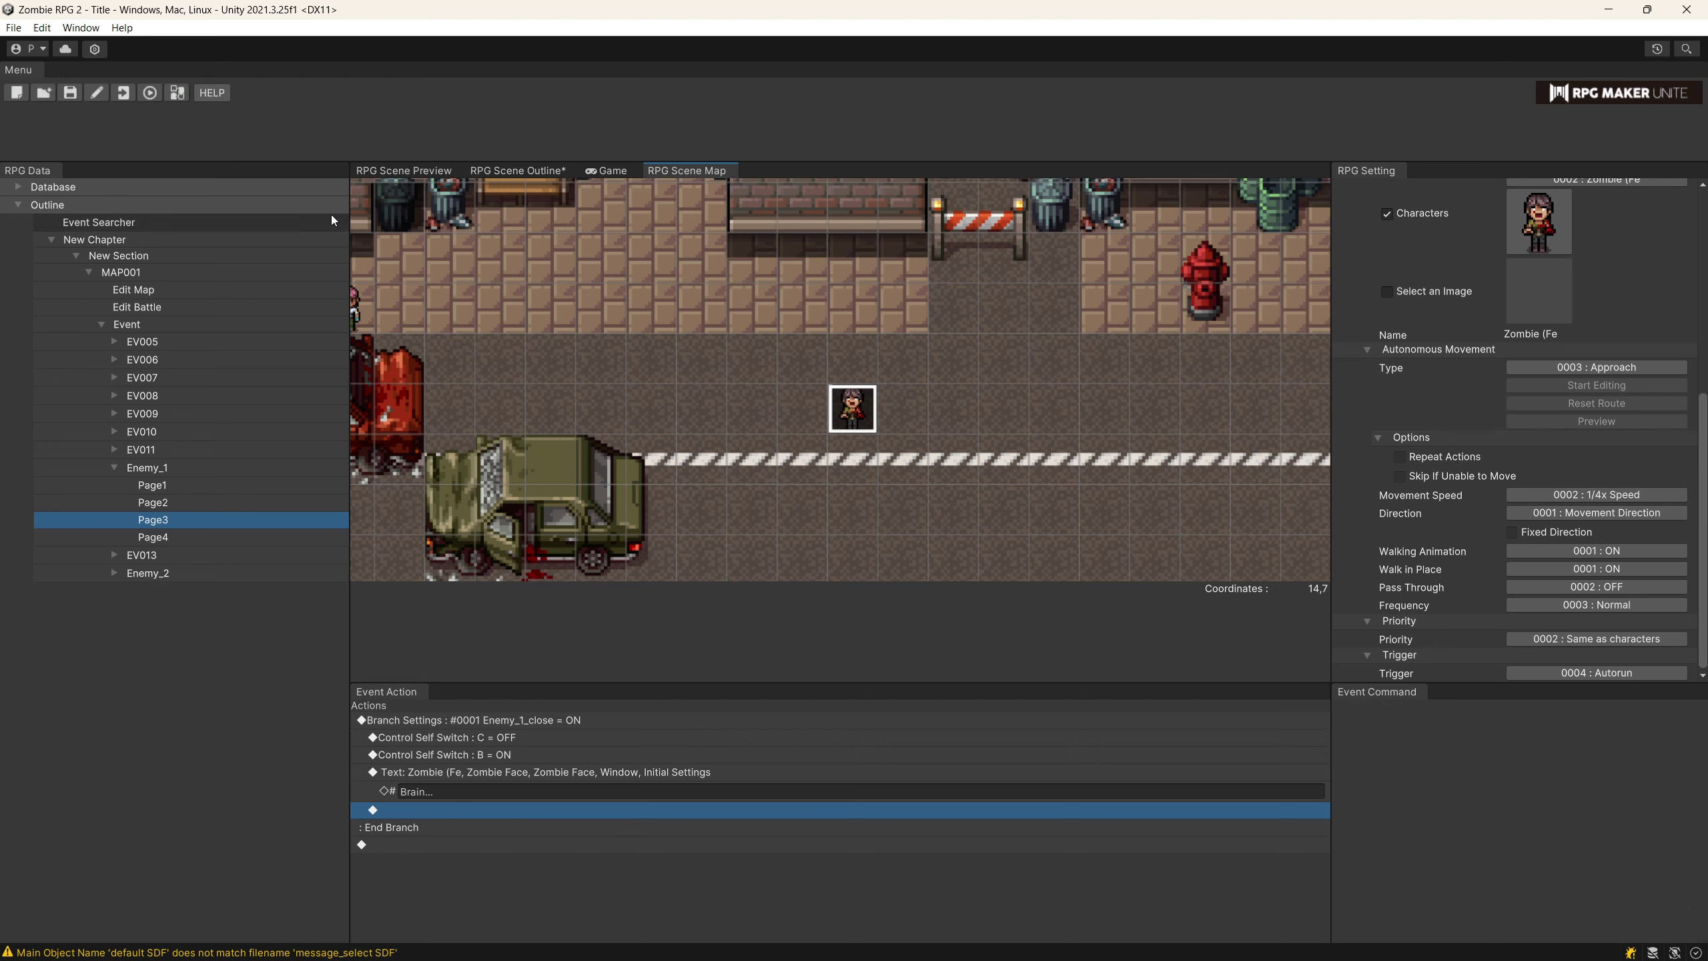
{"action": "left_click", "coordinate": [149, 93]}
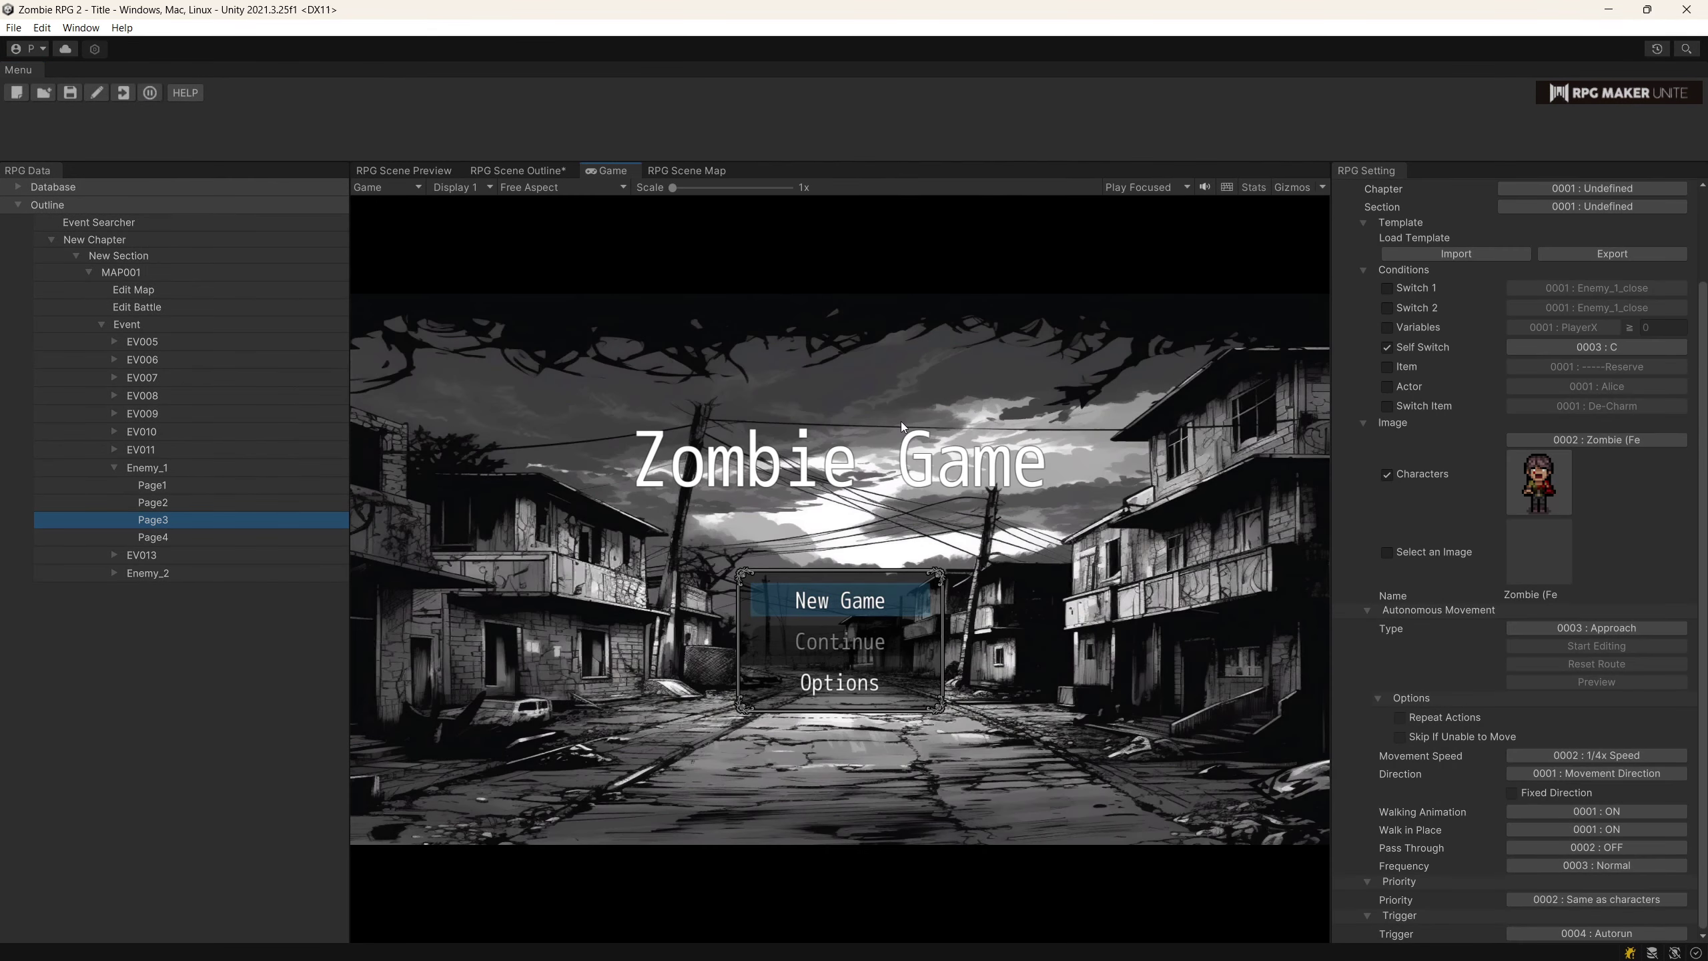
{"action": "left_click", "coordinate": [886, 595]}
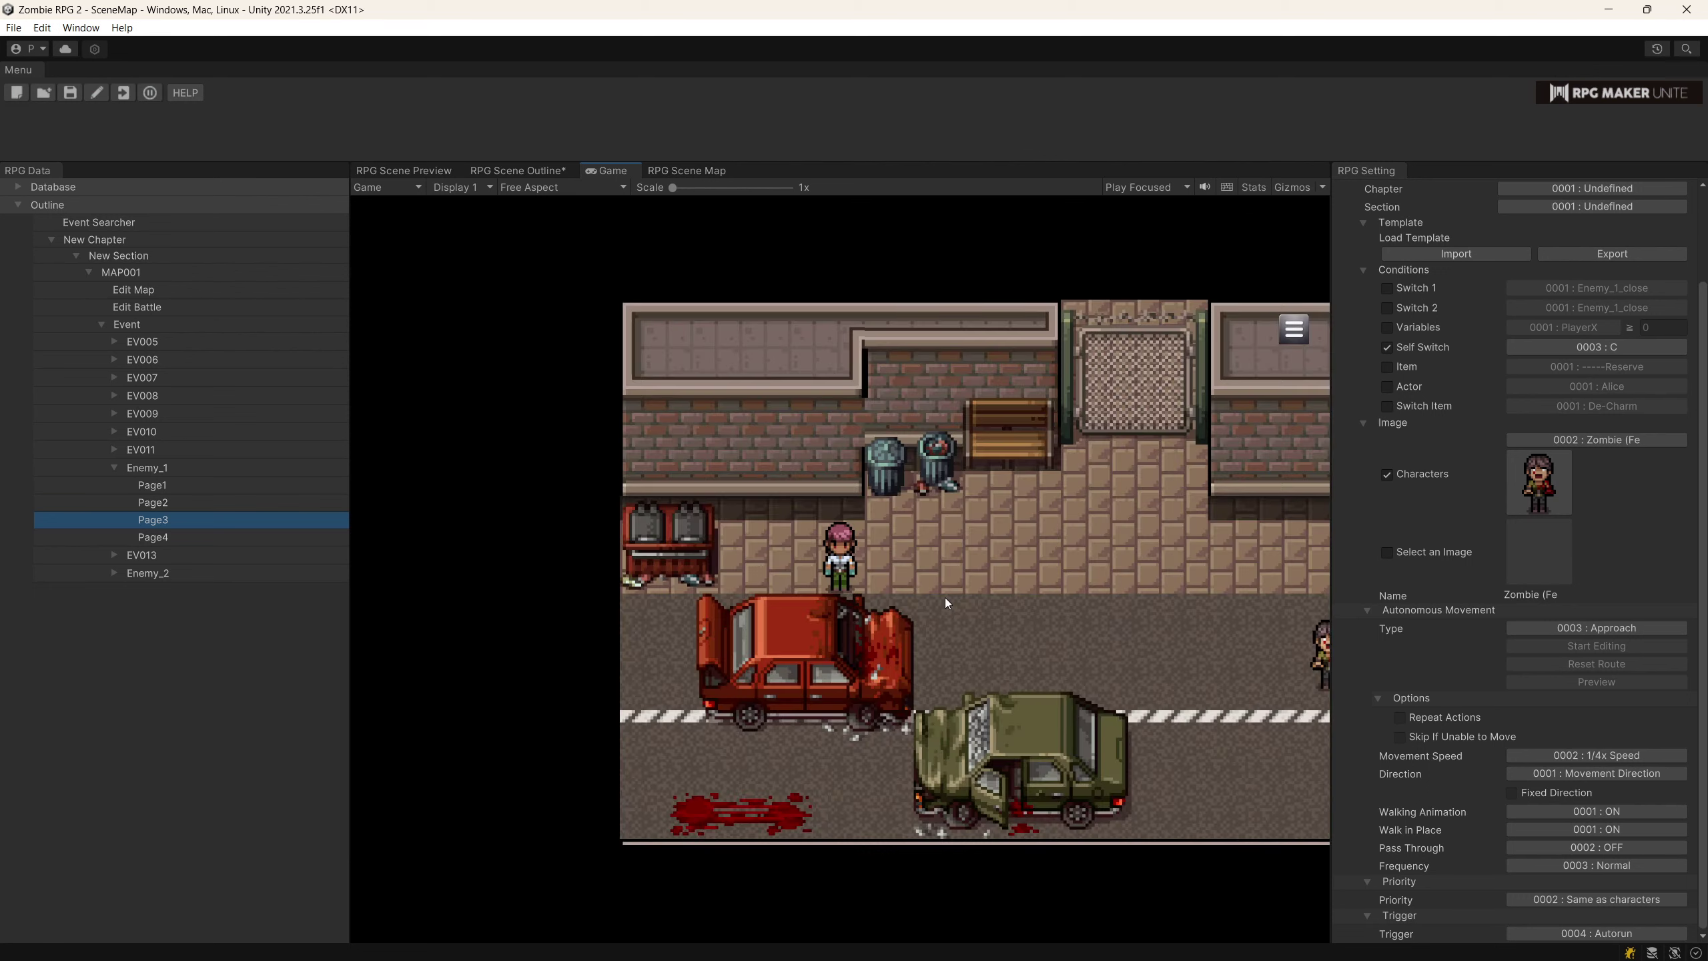
Walk to the zombie, dismiss the battle messages, and attack one of the two zombies.
{"action": "left_click", "coordinate": [1023, 576]}
{"action": "left_click", "coordinate": [1173, 605]}
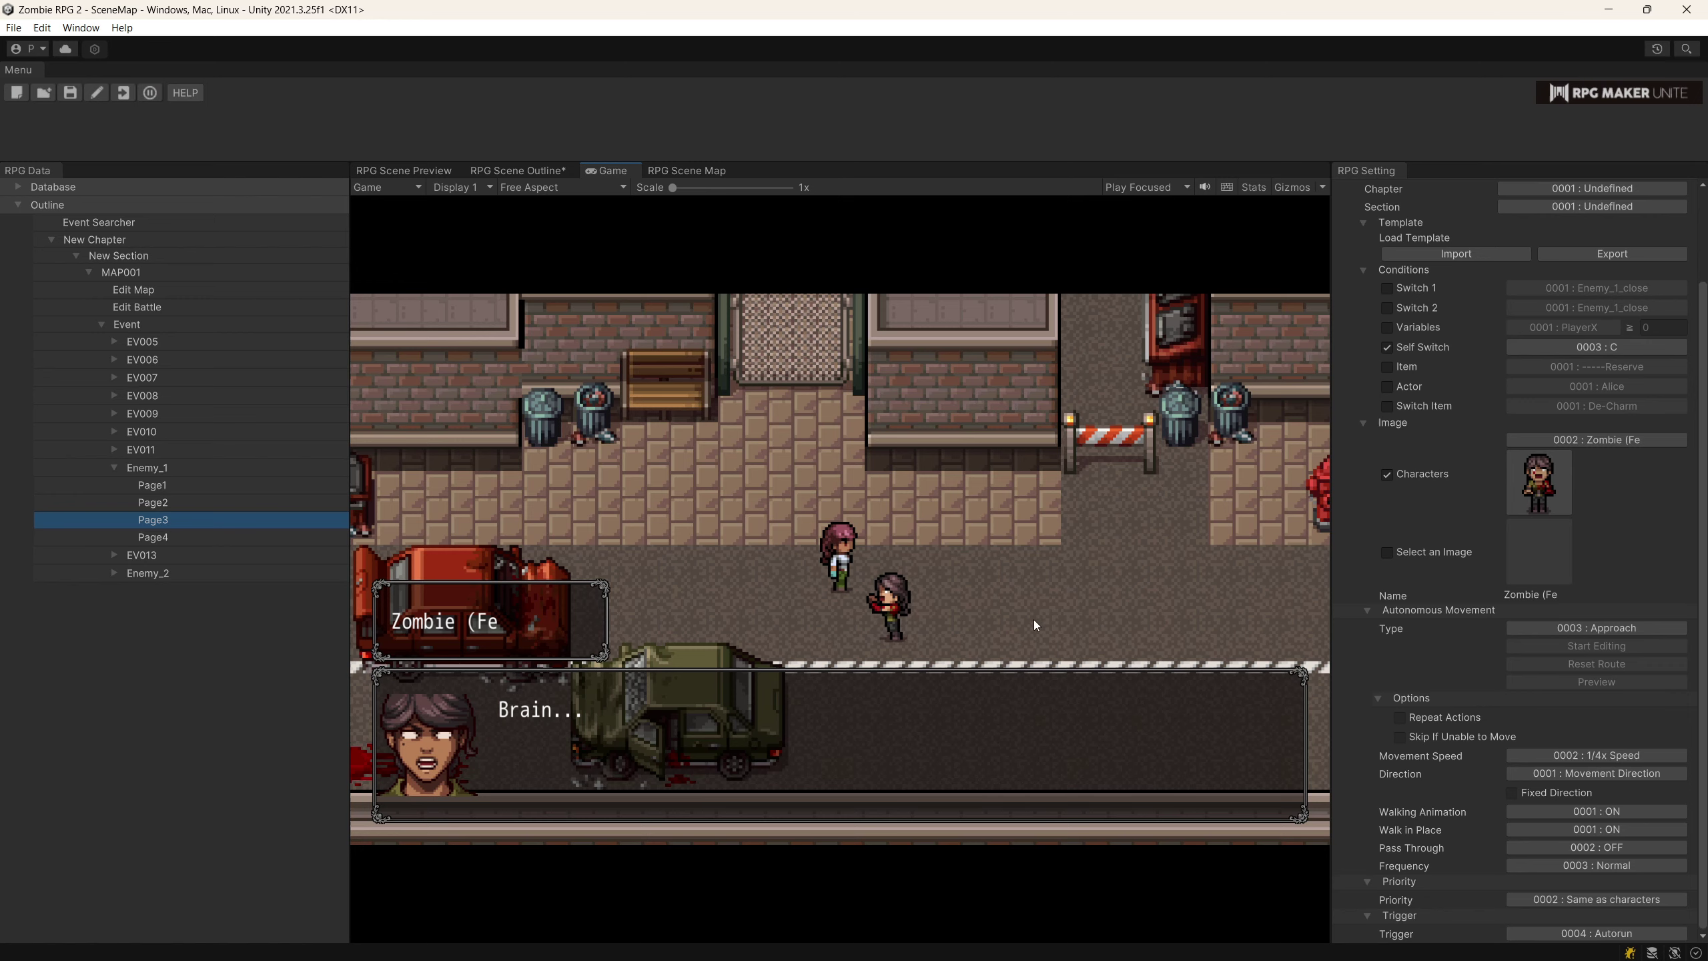
{"action": "left_click", "coordinate": [847, 706]}
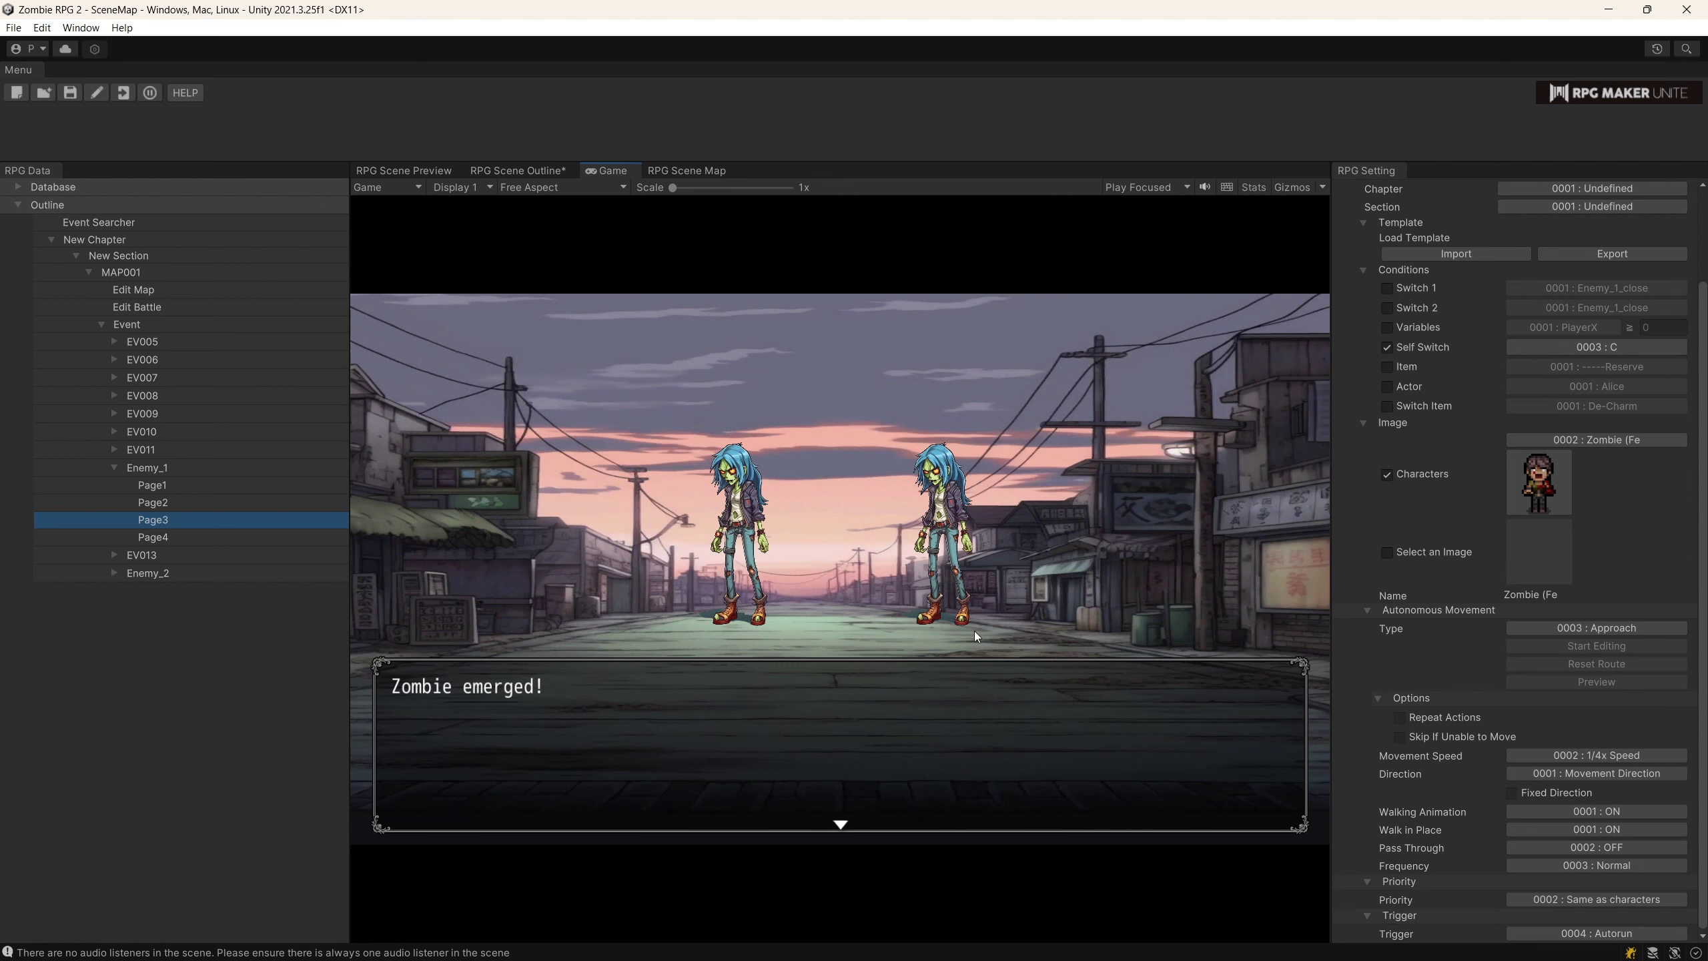
{"action": "left_click", "coordinate": [954, 701]}
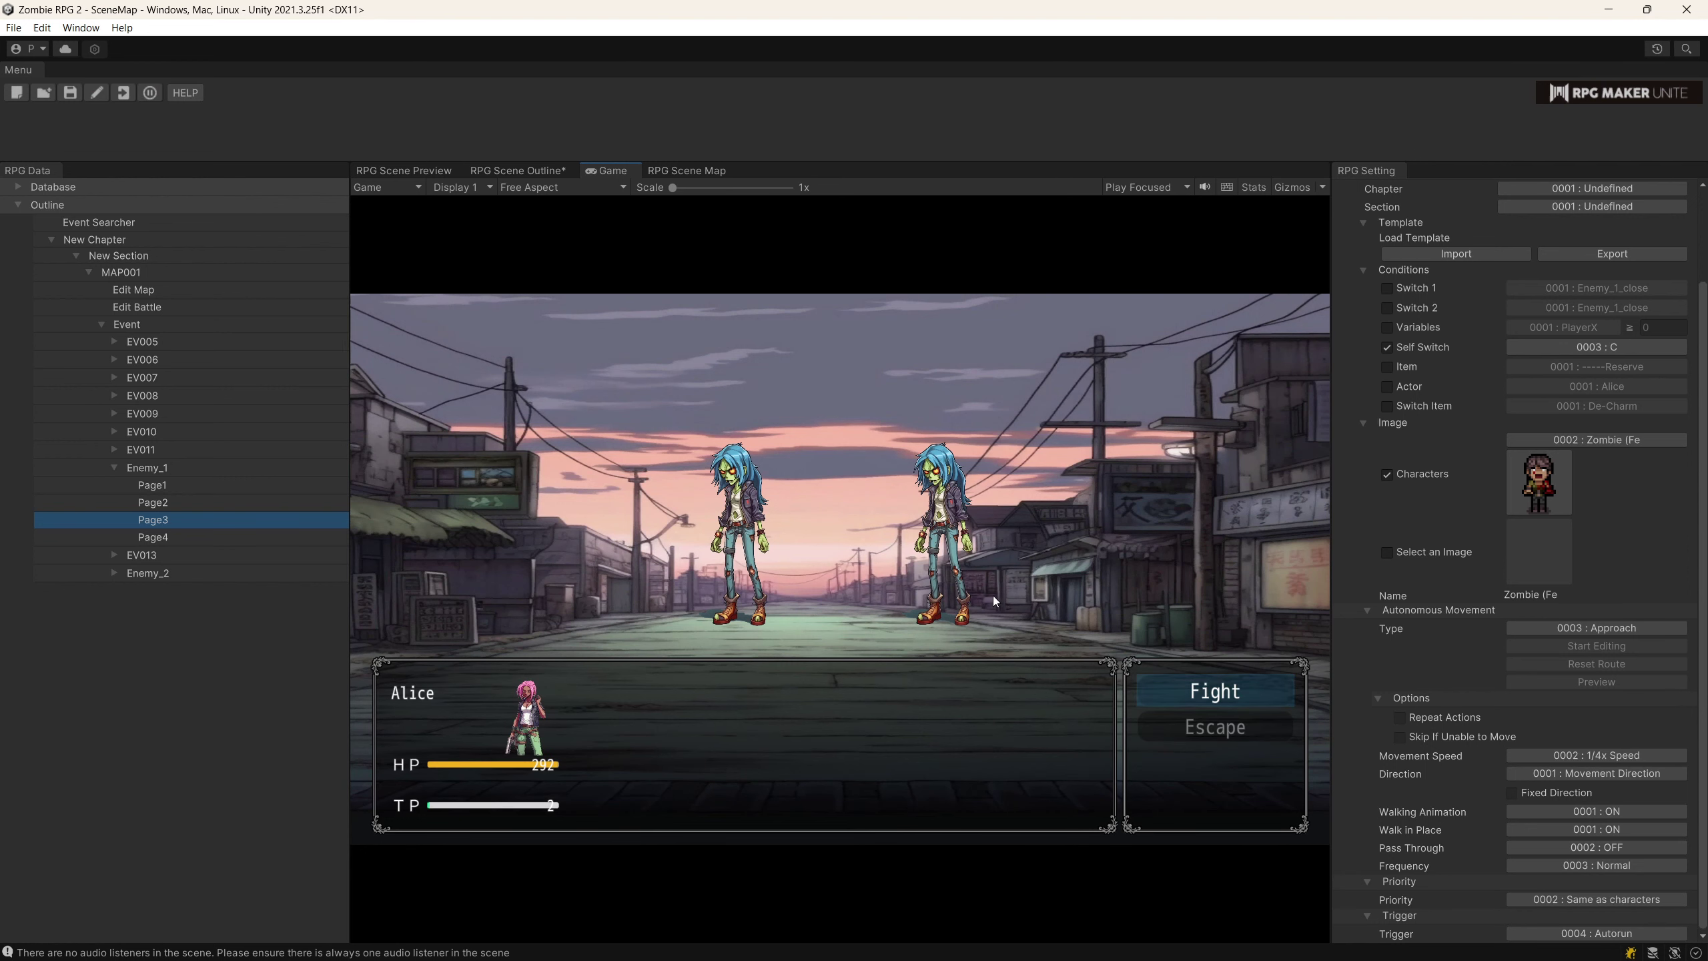
{"action": "left_click", "coordinate": [1271, 680]}
{"action": "left_click", "coordinate": [1263, 683]}
{"action": "left_click", "coordinate": [690, 692]}
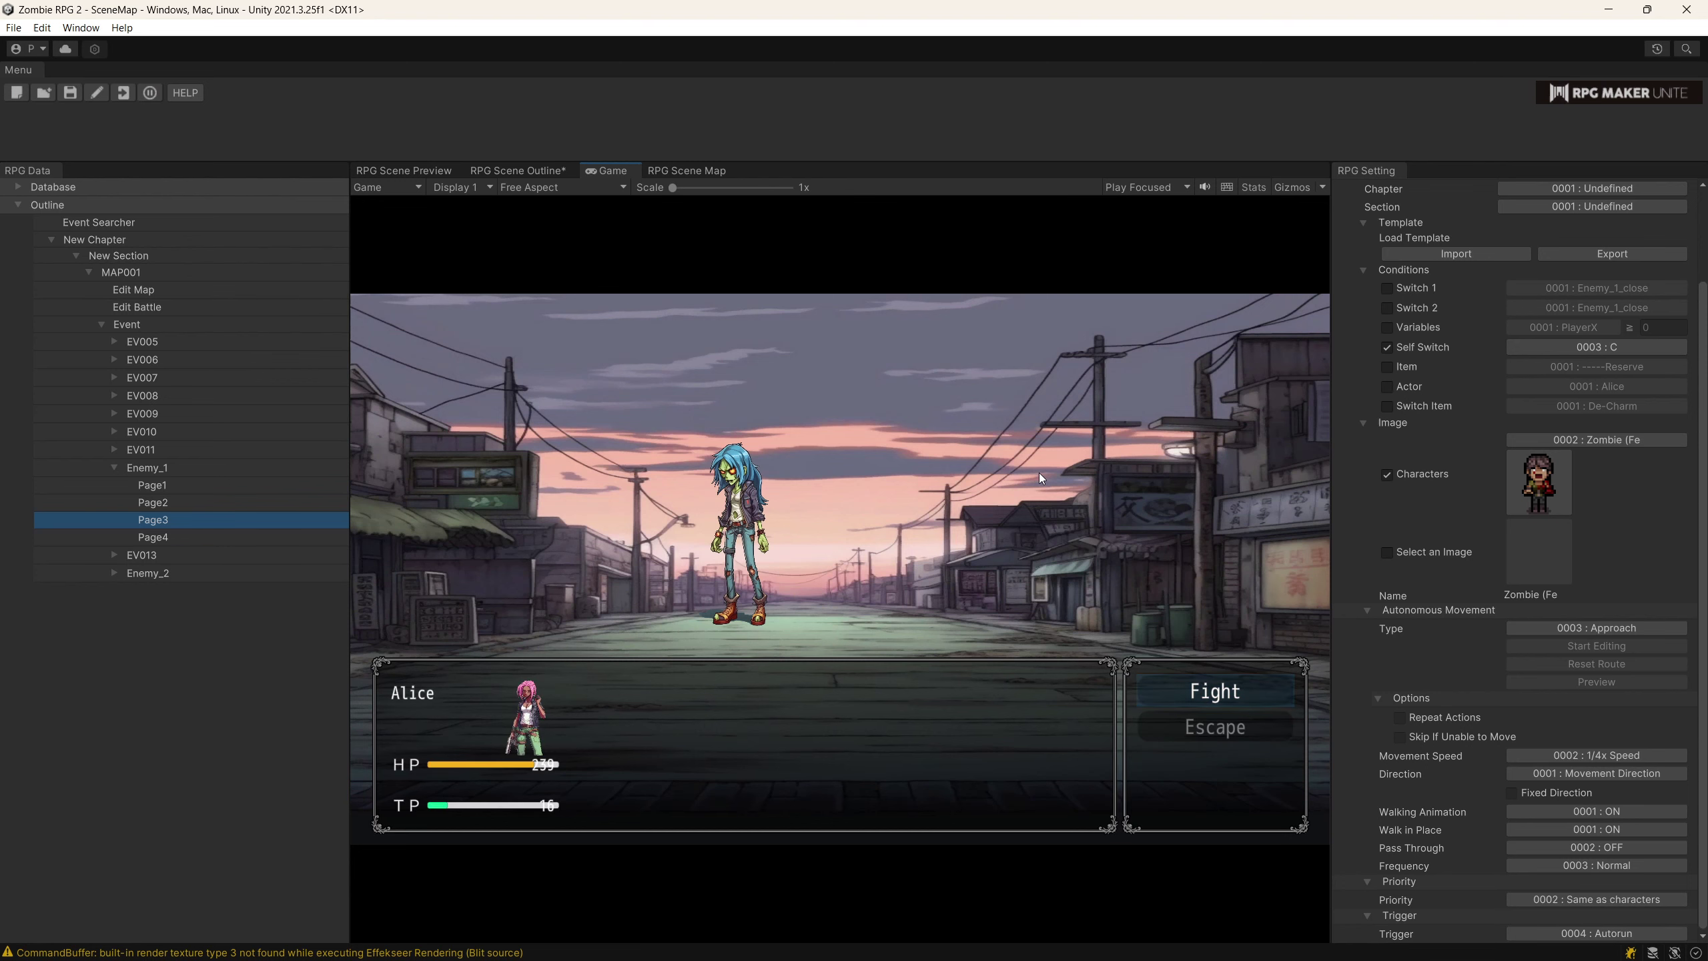
Stop the play-test and open the NullReferenceException entry from the Console, moving the license window aside.
{"action": "key", "text": "ctrl+p"}
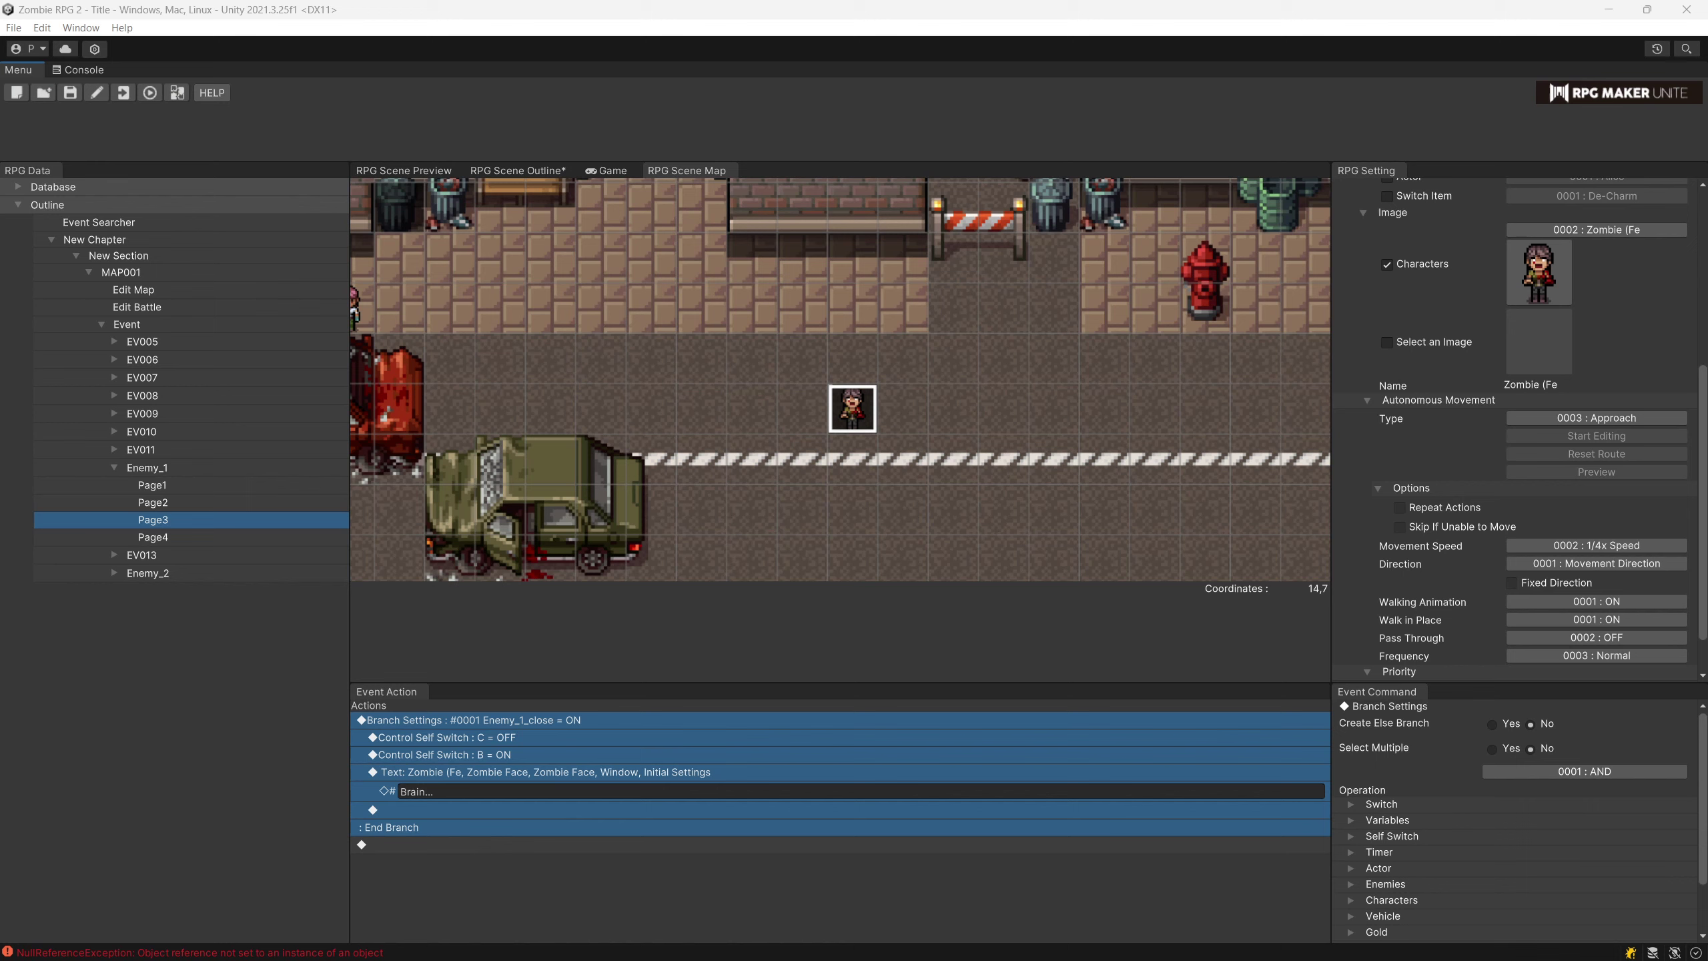
{"action": "left_click", "coordinate": [77, 70]}
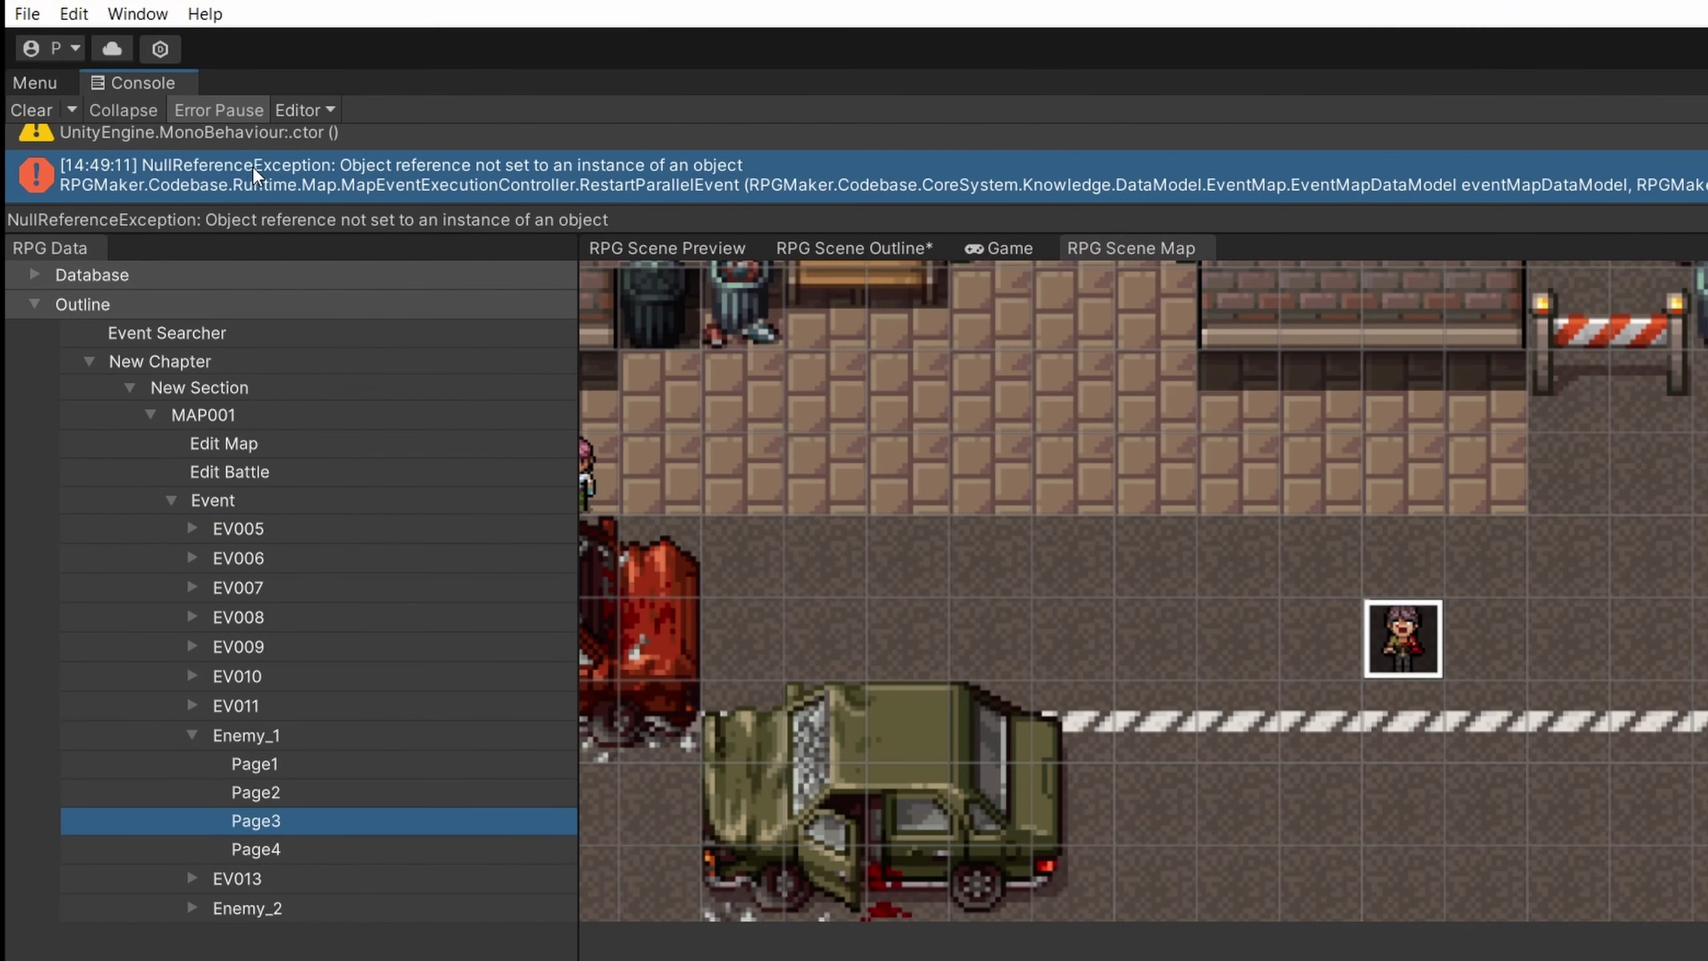
{"action": "scroll", "coordinate": [310, 179], "scroll_direction": "up", "scroll_amount": 1}
{"action": "scroll", "coordinate": [684, 178], "scroll_direction": "down", "scroll_amount": 2}
{"action": "left_click", "coordinate": [685, 179]}
{"action": "double_click", "coordinate": [675, 176]}
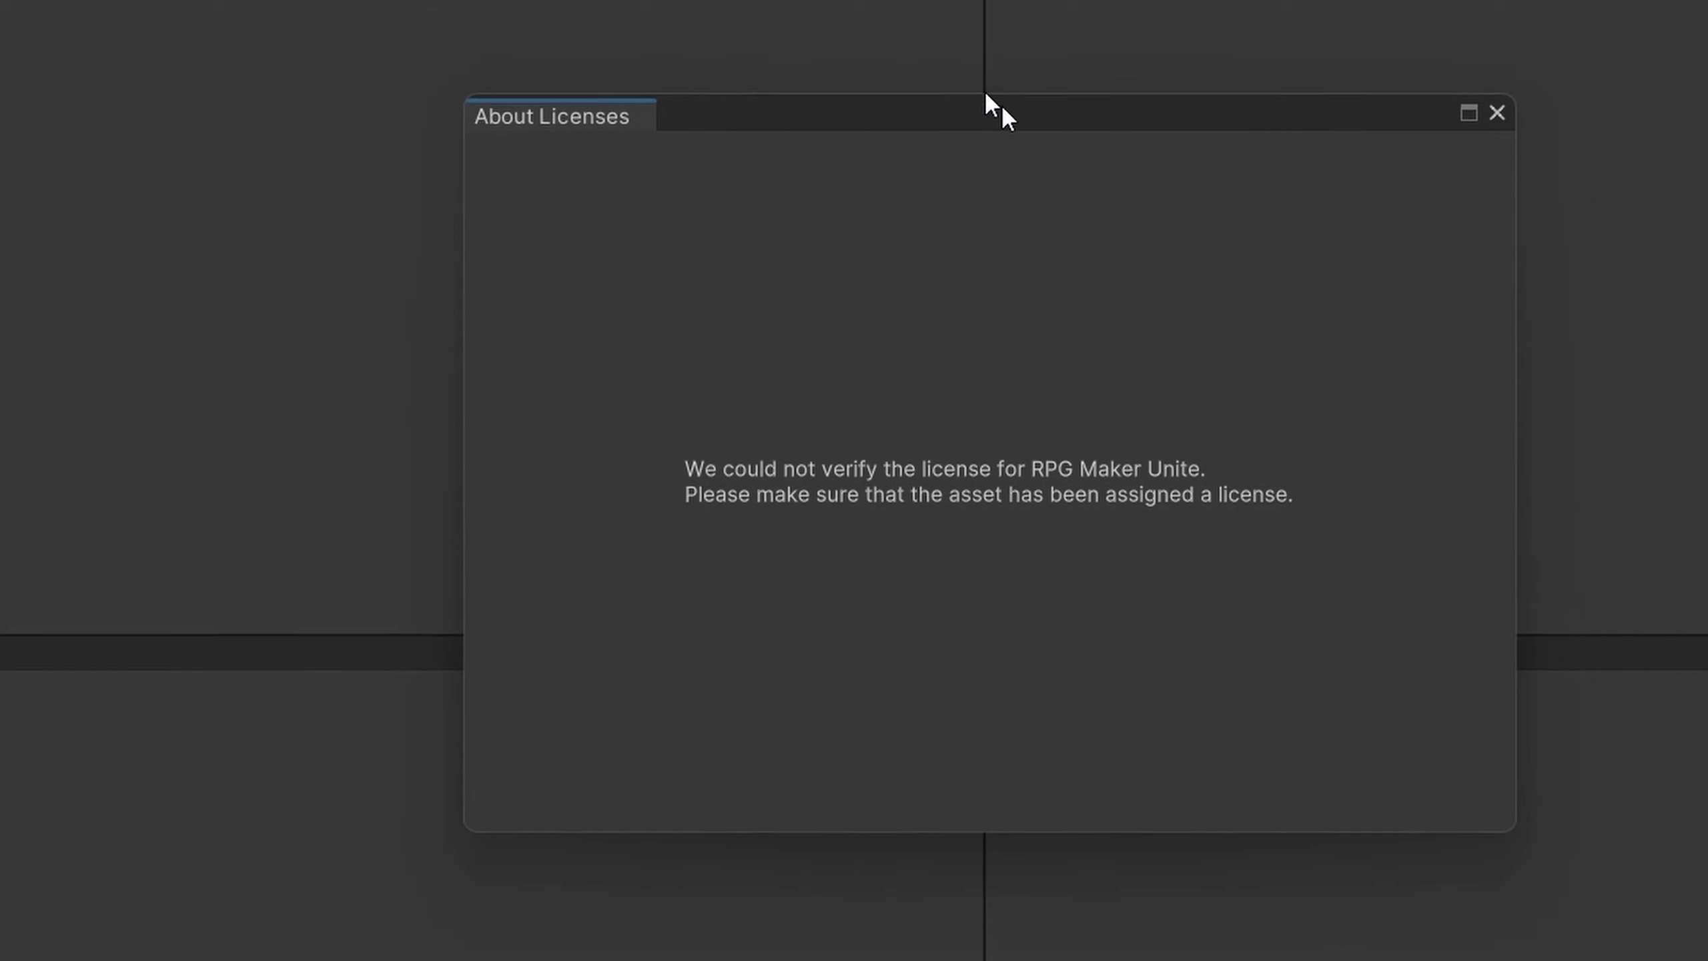
{"action": "left_click_drag", "start_coordinate": [1001, 104], "coordinate": [895, 26]}
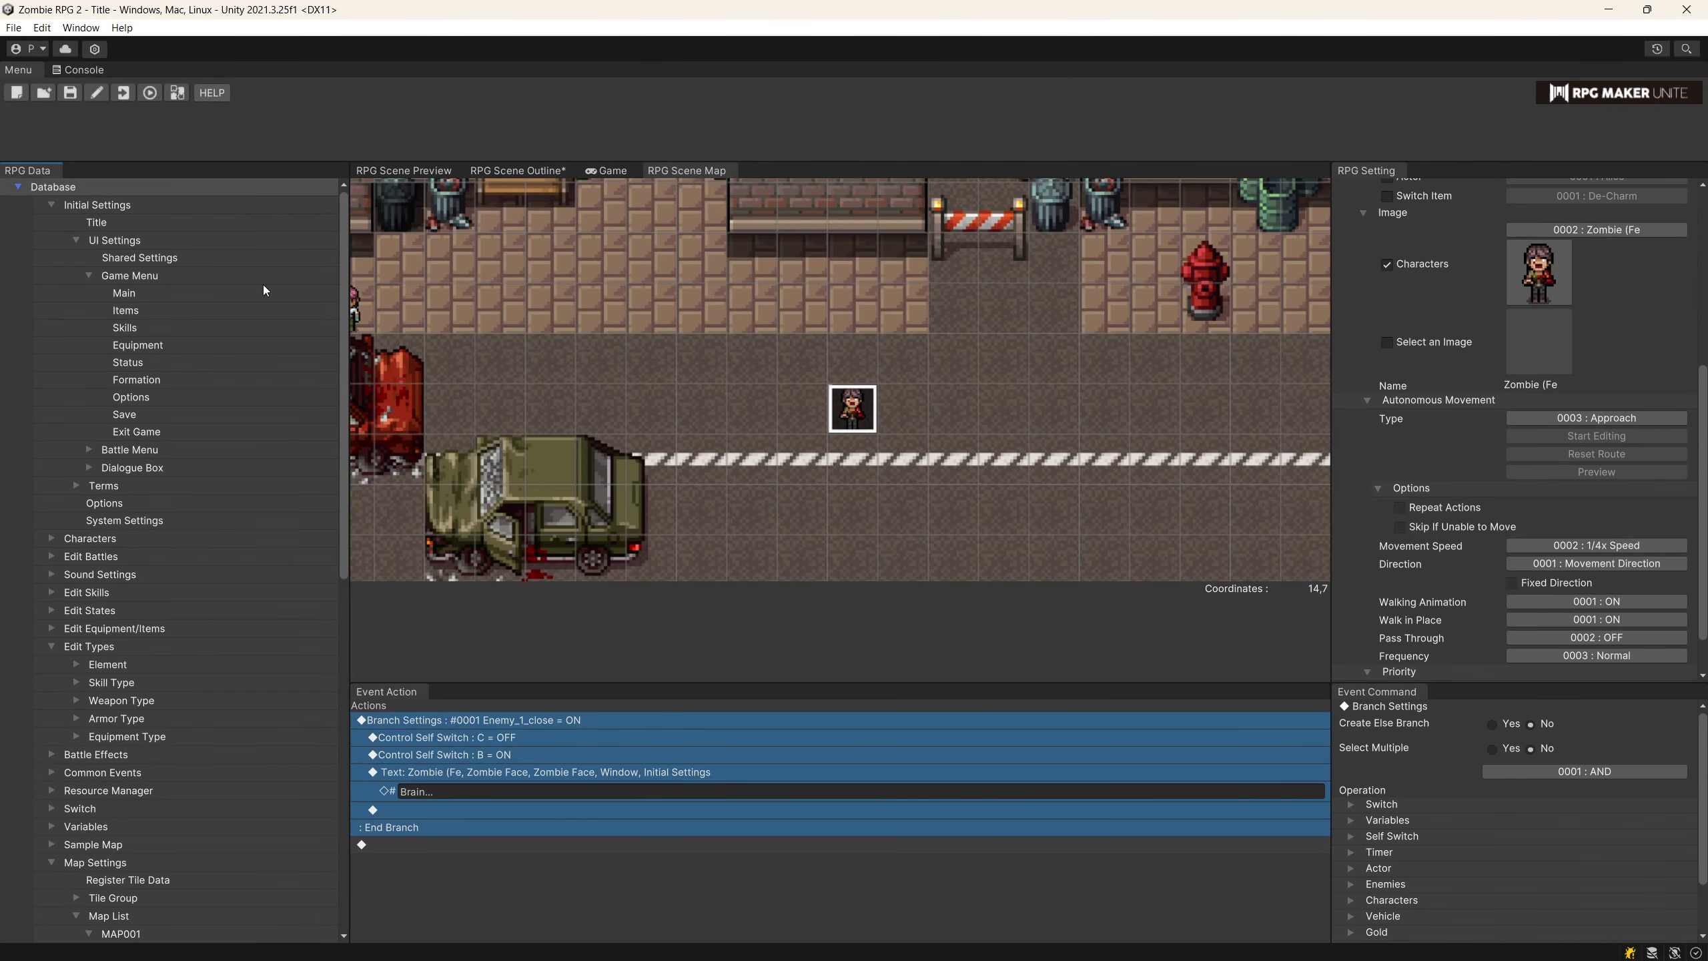
In Shared UI Settings, try face icons for Show Character, then set it back to Picture.
{"action": "left_click", "coordinate": [142, 259]}
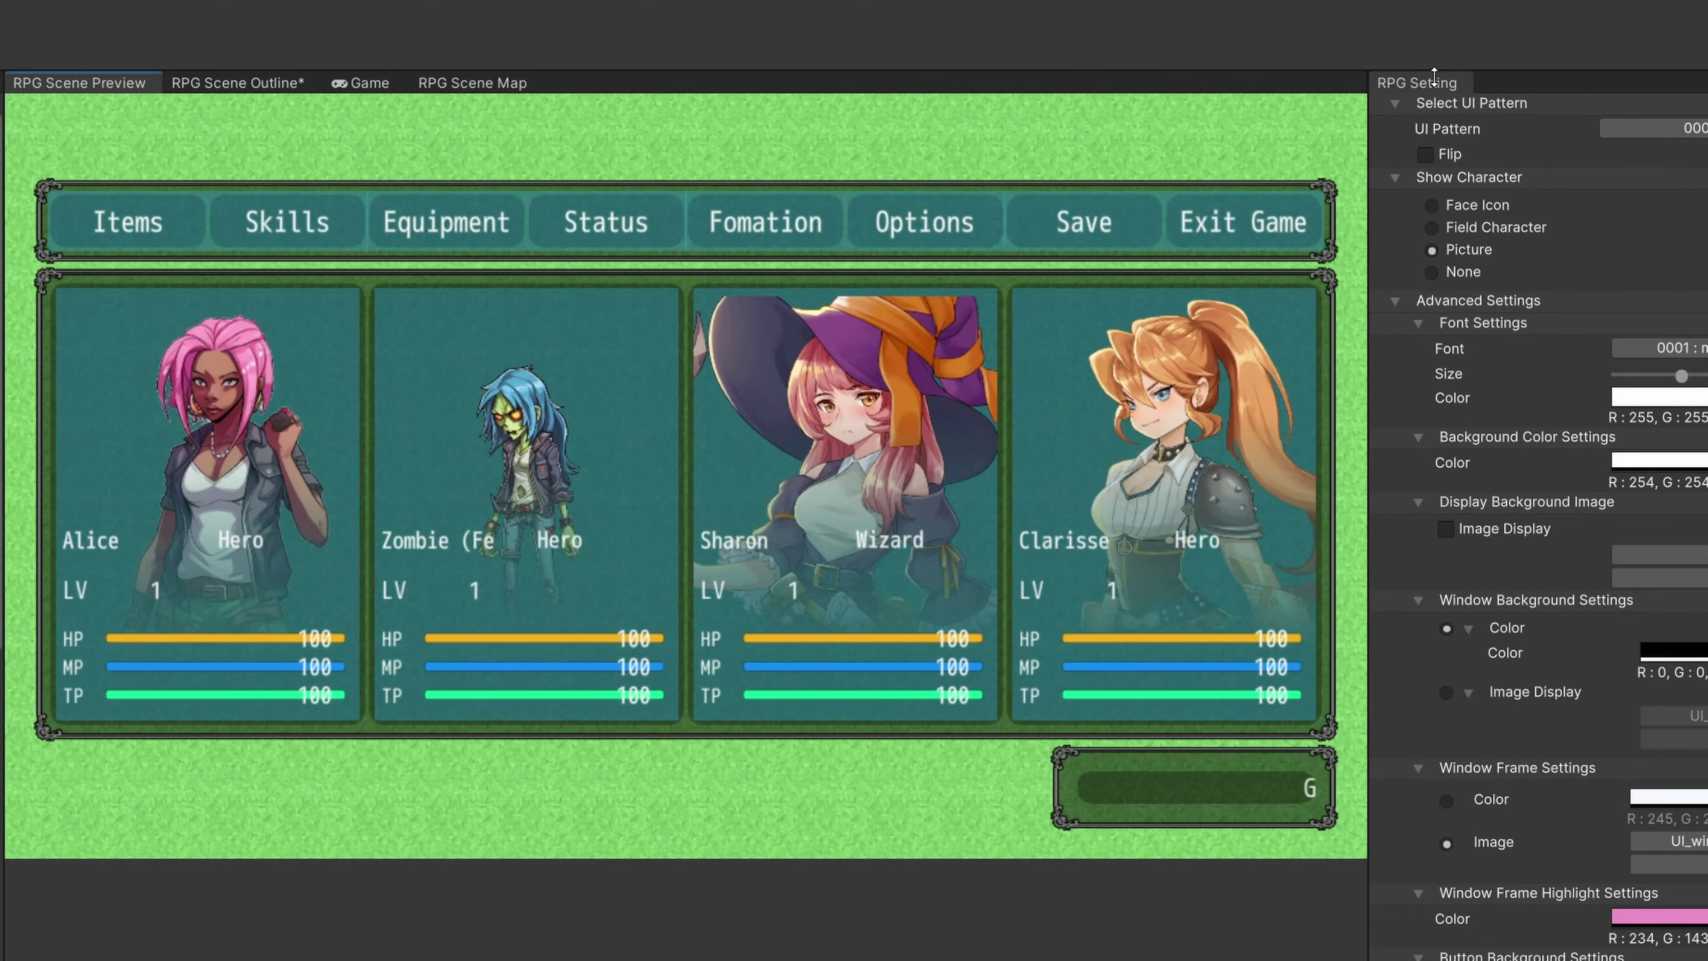
{"action": "left_click", "coordinate": [1432, 205]}
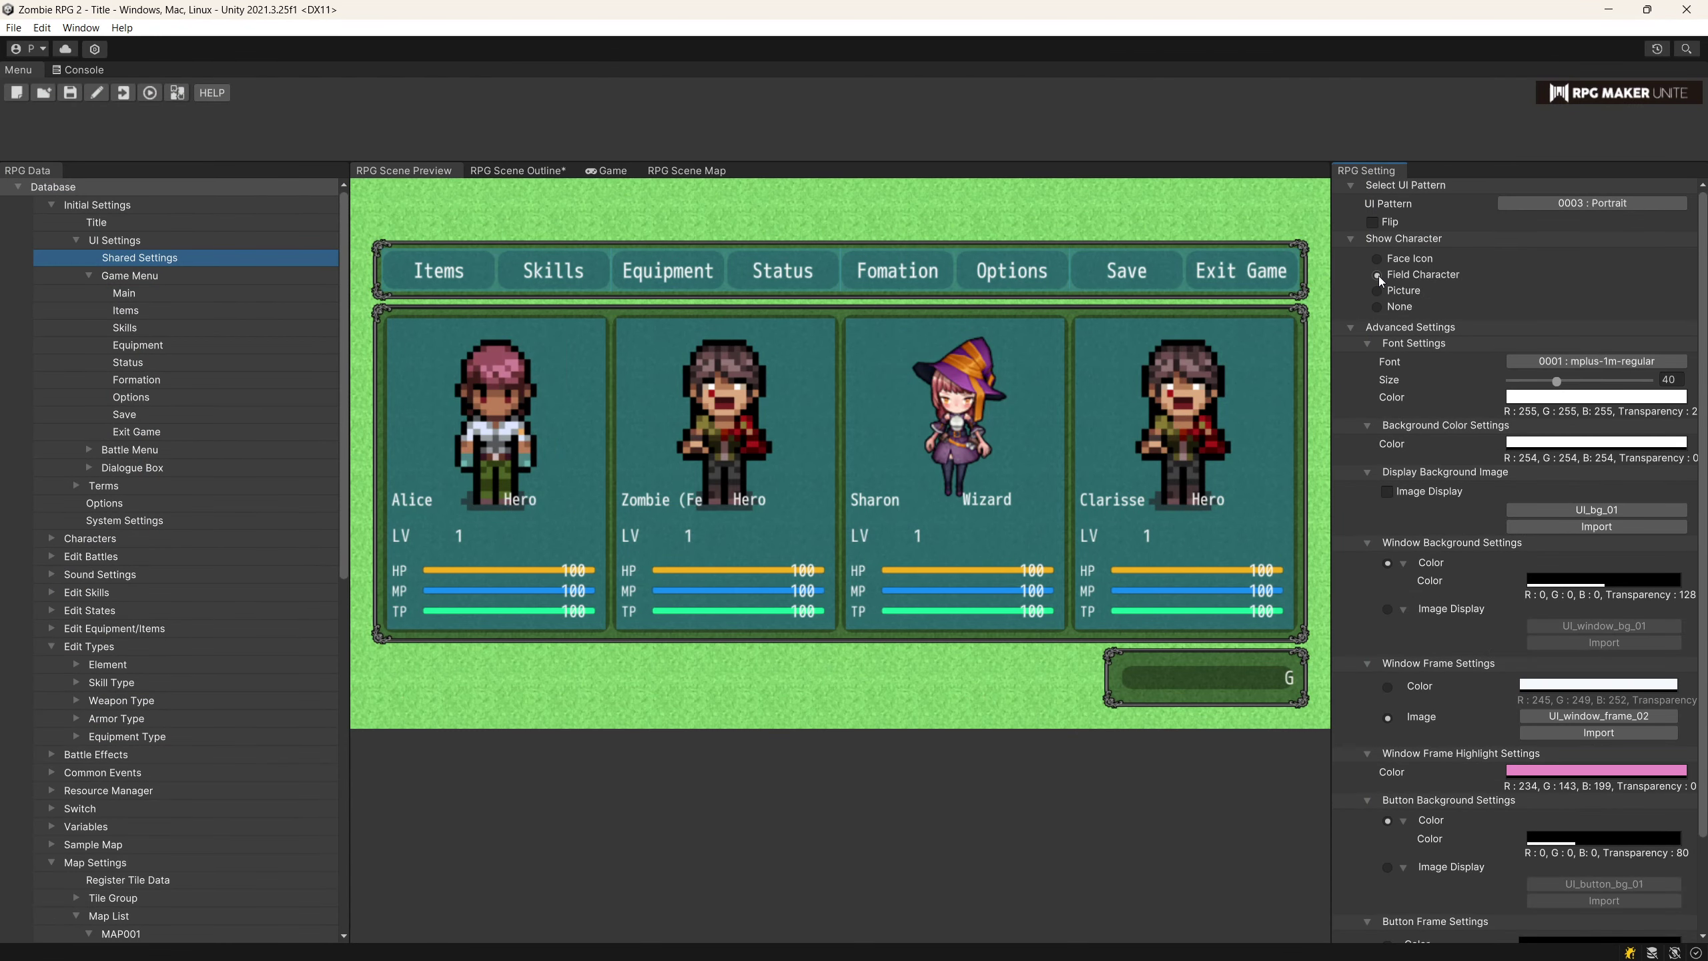
{"action": "left_click", "coordinate": [1382, 288]}
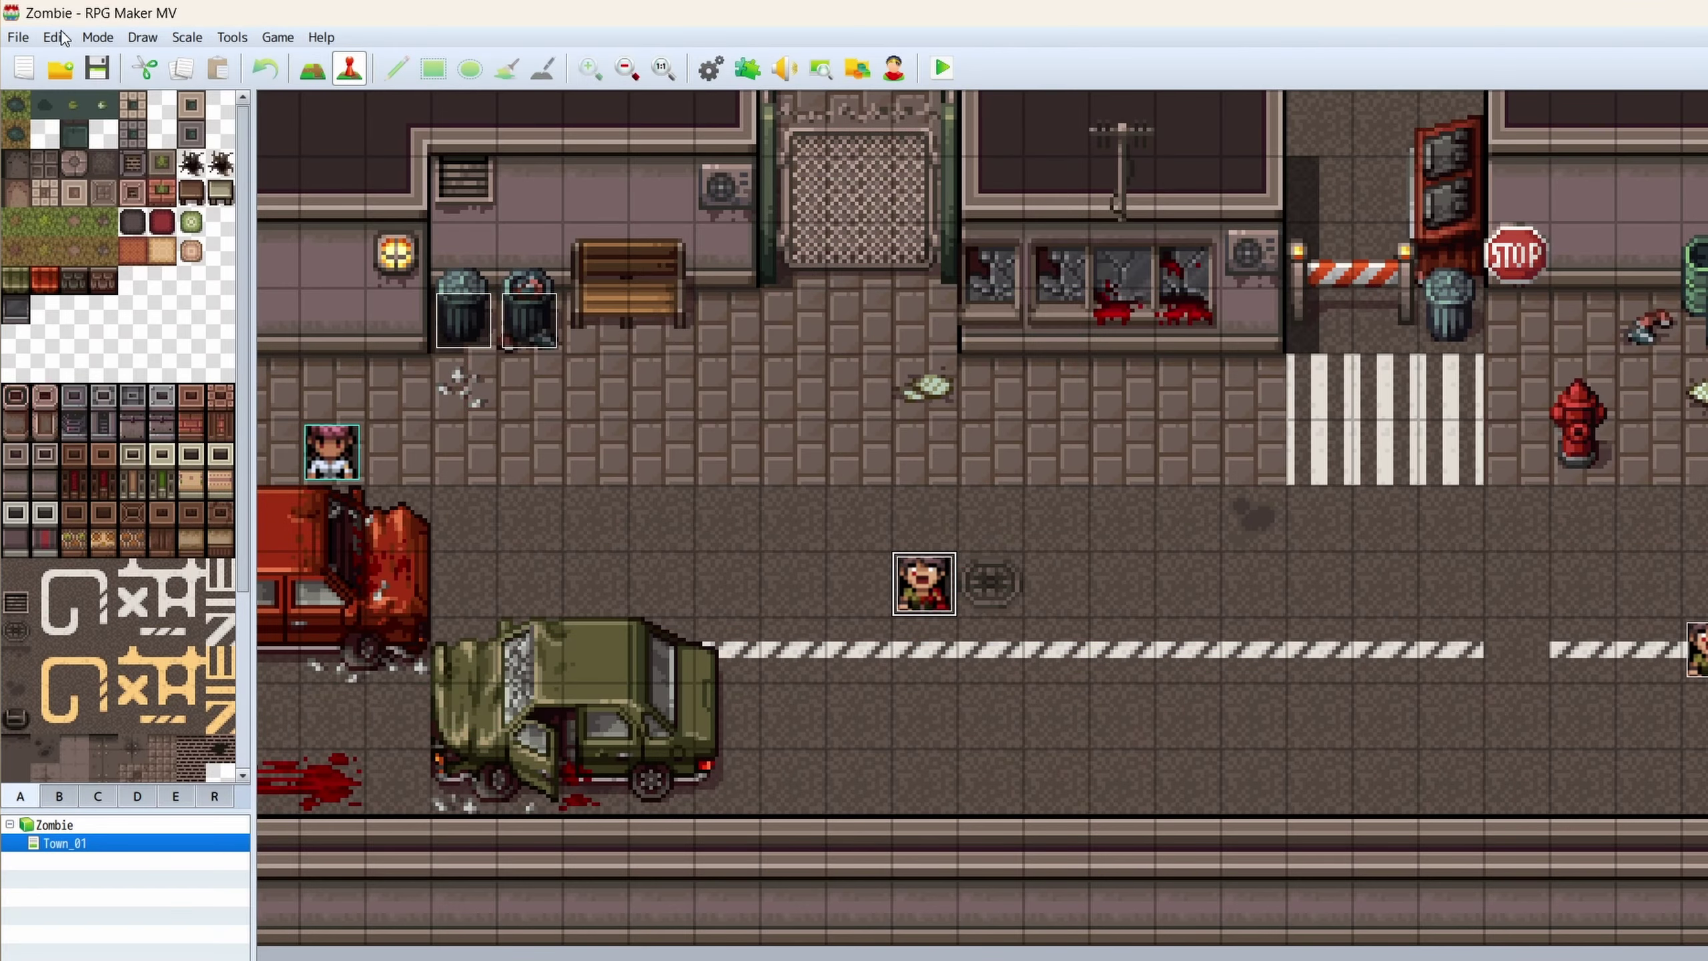
In RPG Maker MV, open File > Deployment and pick the output folder.
{"action": "left_click", "coordinate": [61, 37]}
{"action": "left_click", "coordinate": [18, 36]}
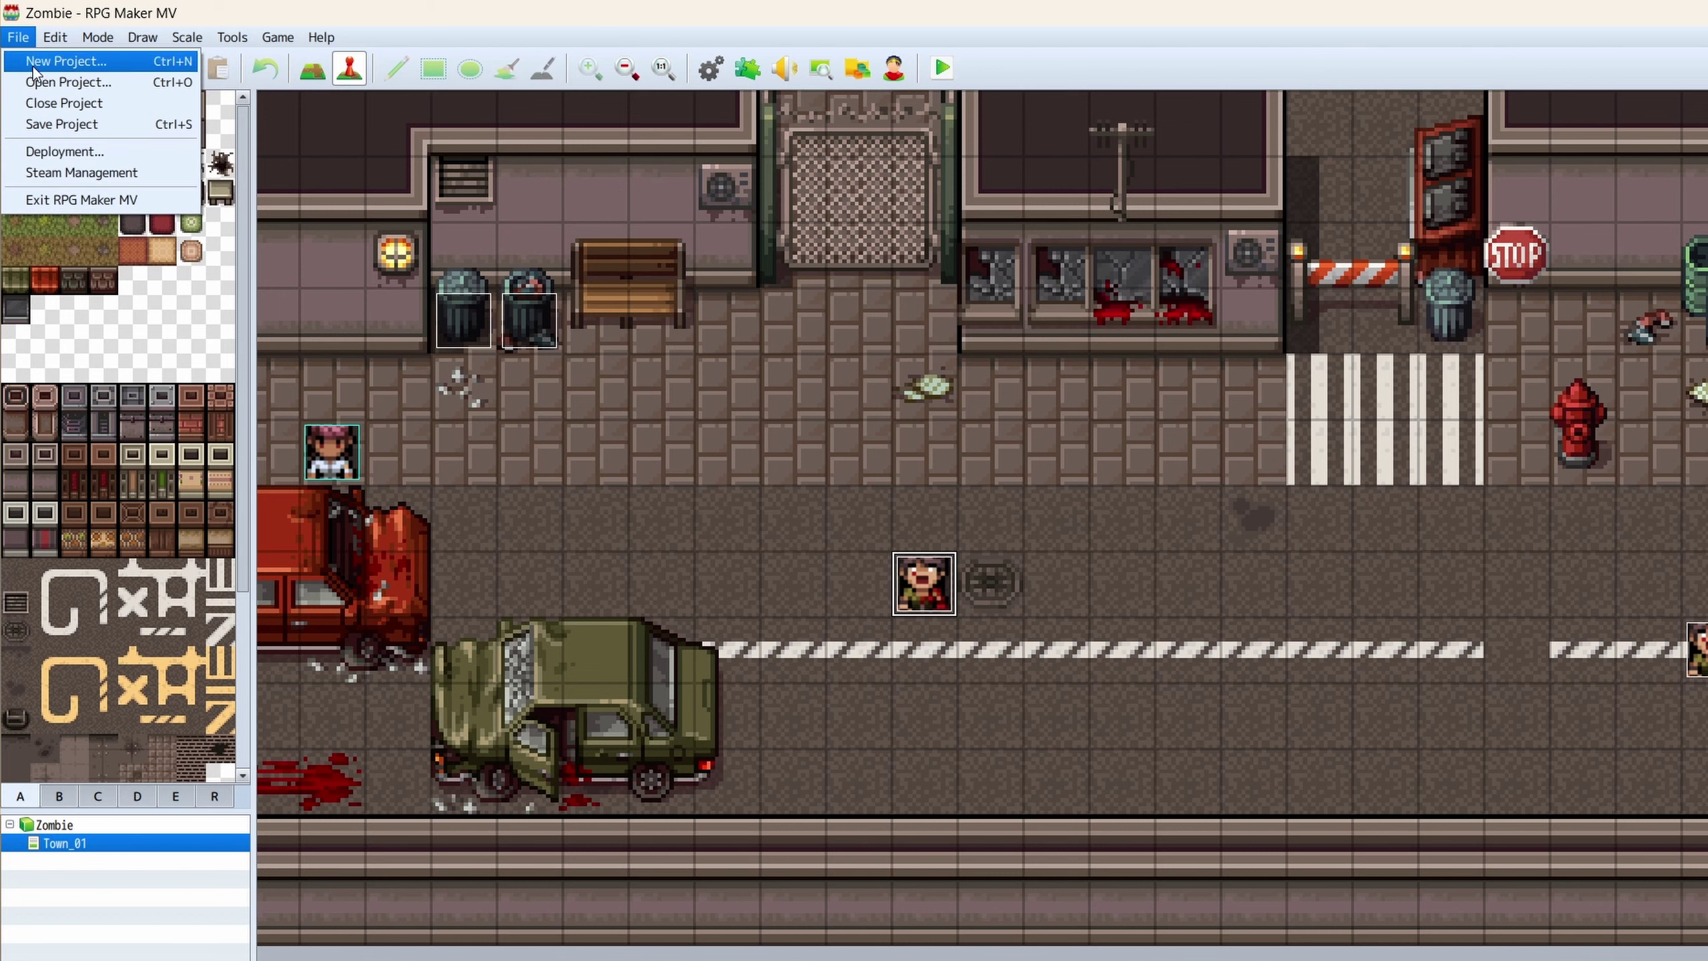
{"action": "left_click", "coordinate": [68, 148]}
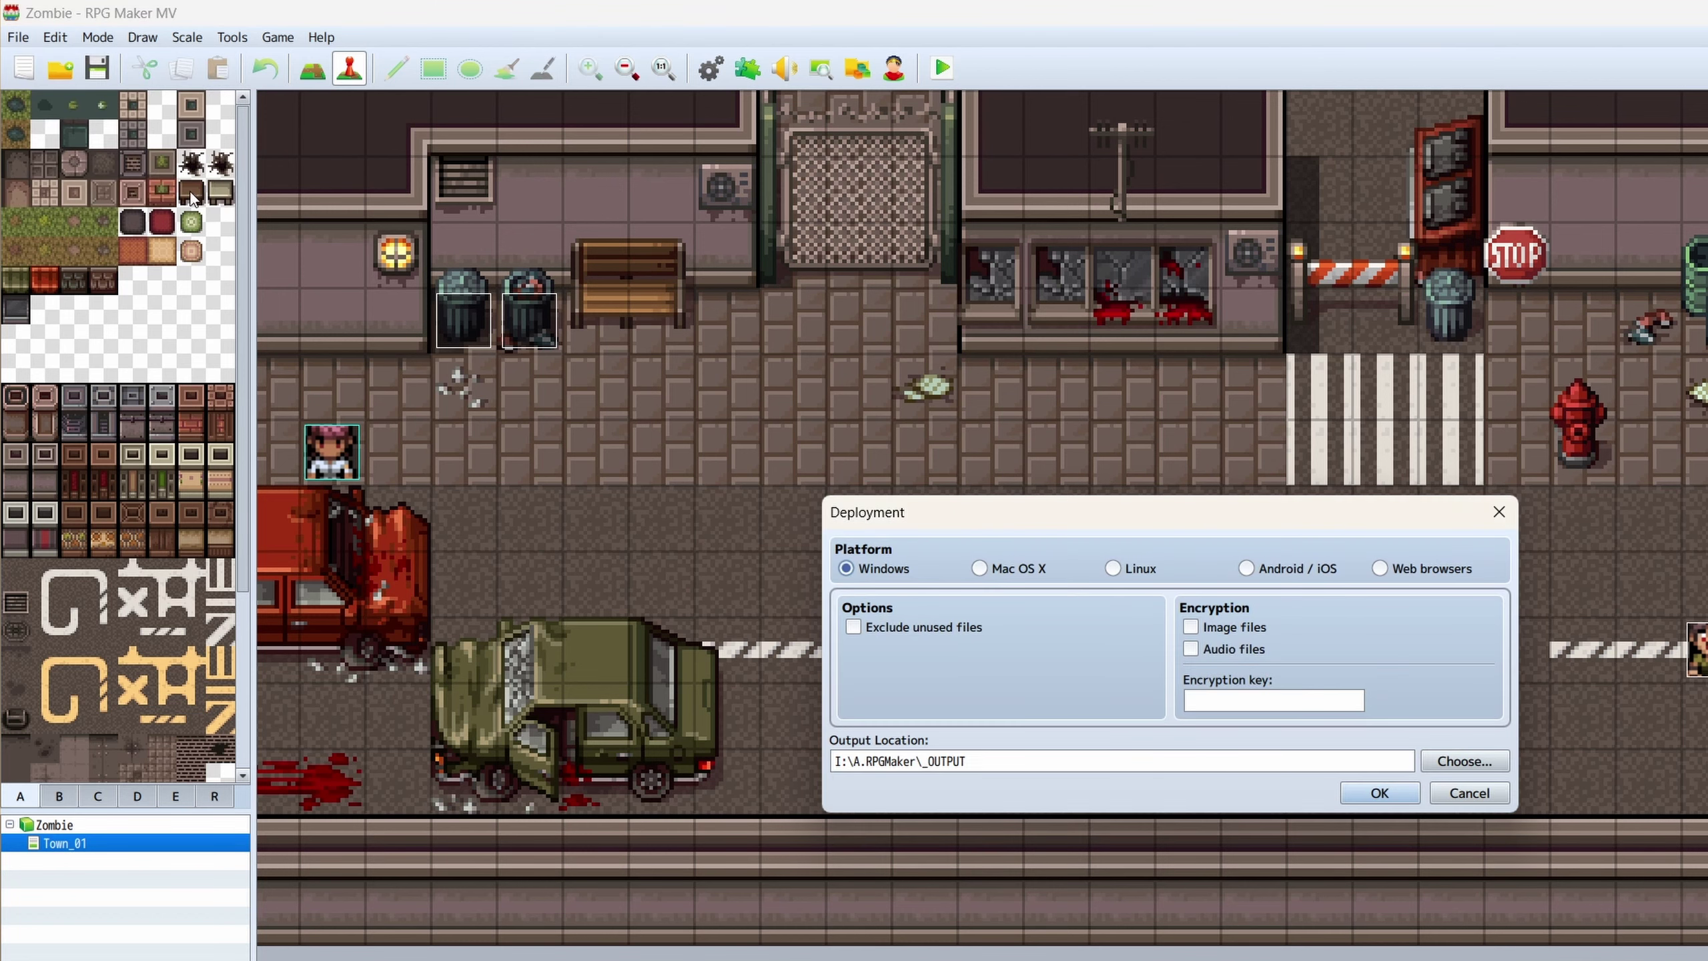
{"action": "left_click", "coordinate": [1485, 768]}
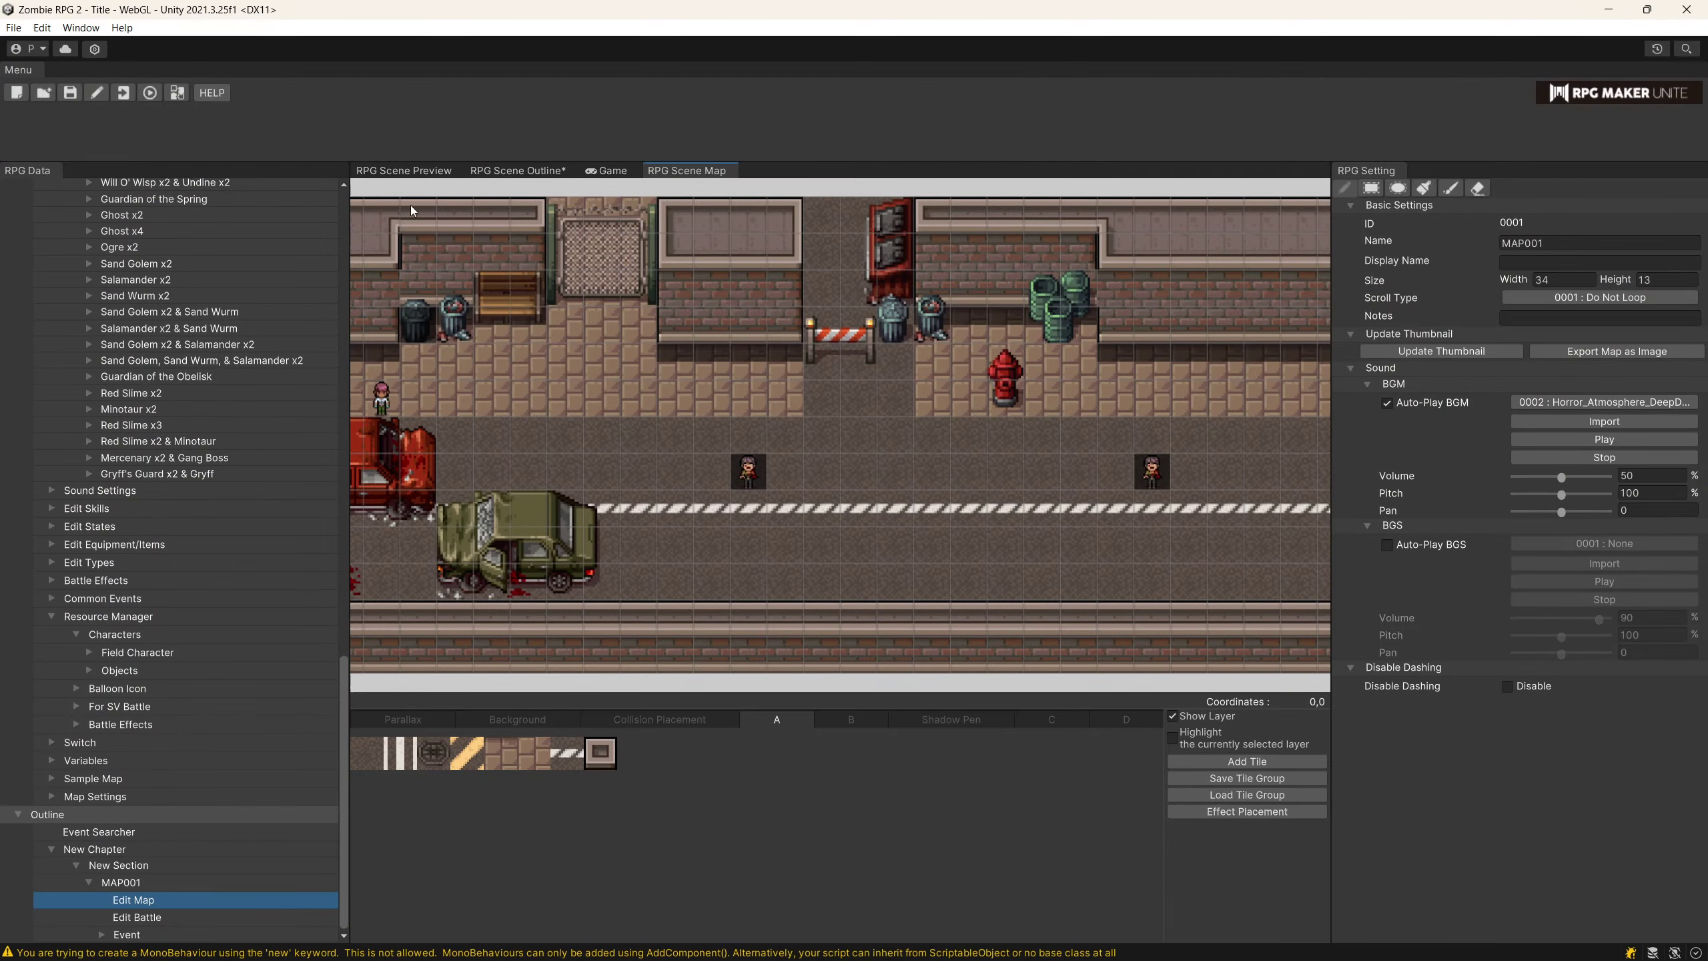
Build the game for WebGL from Build Settings and open the browser DevTools with F12.
{"action": "left_click", "coordinate": [96, 94]}
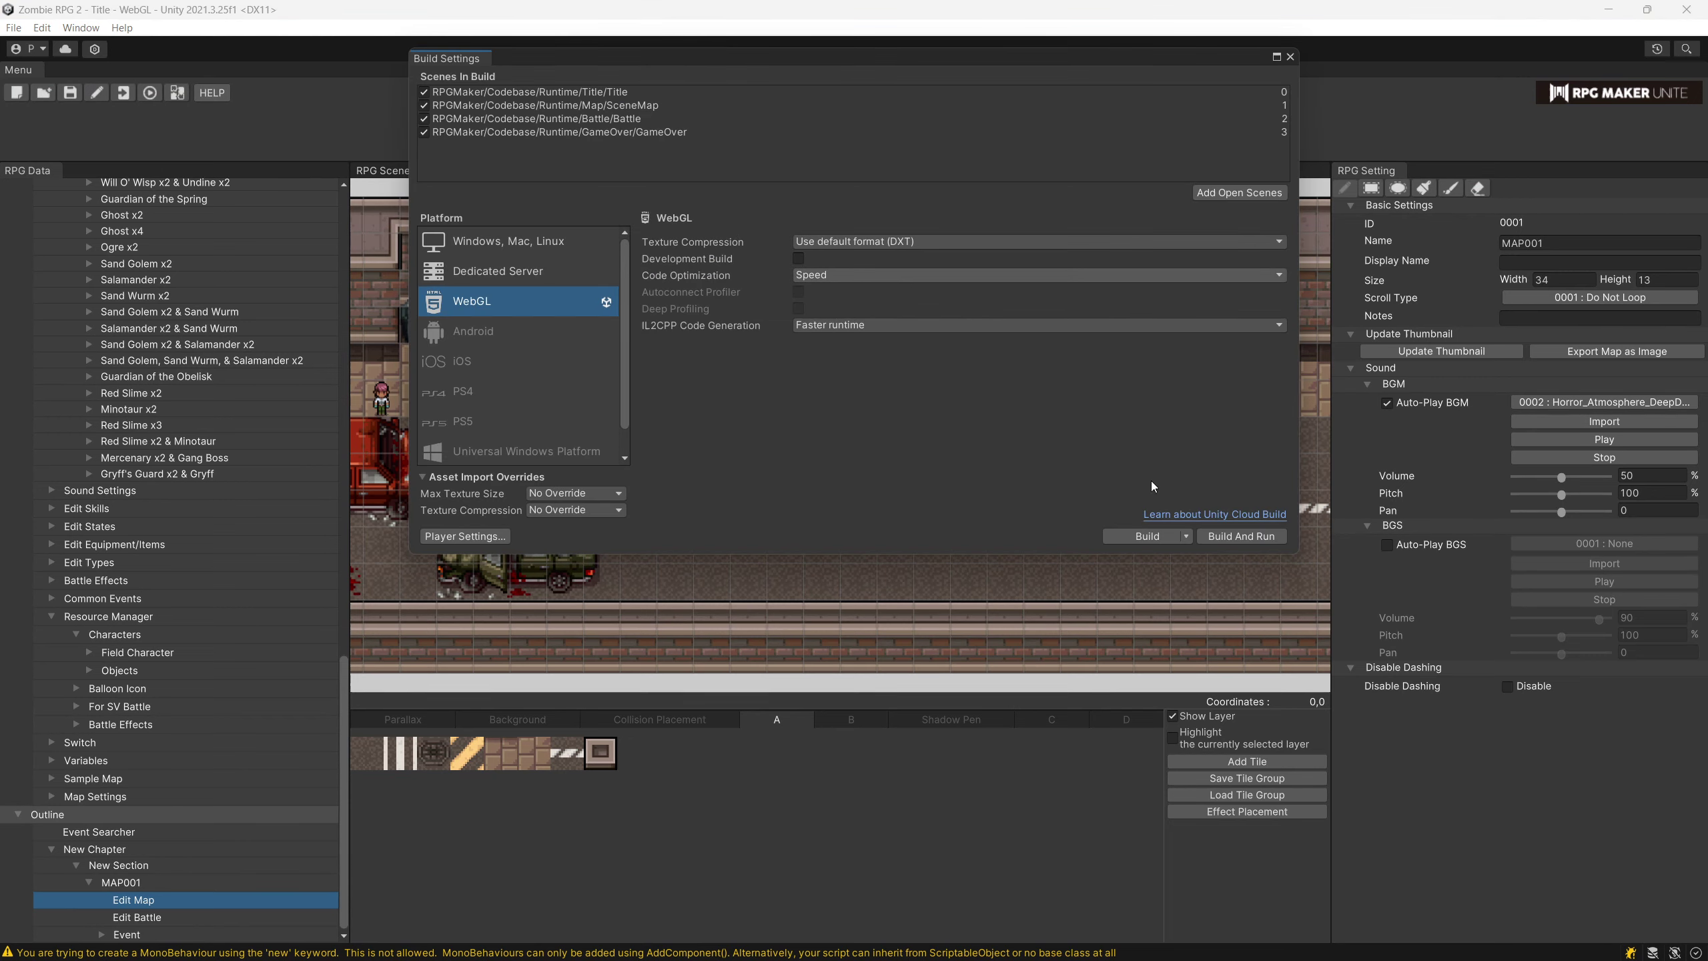
{"action": "left_click", "coordinate": [1147, 537]}
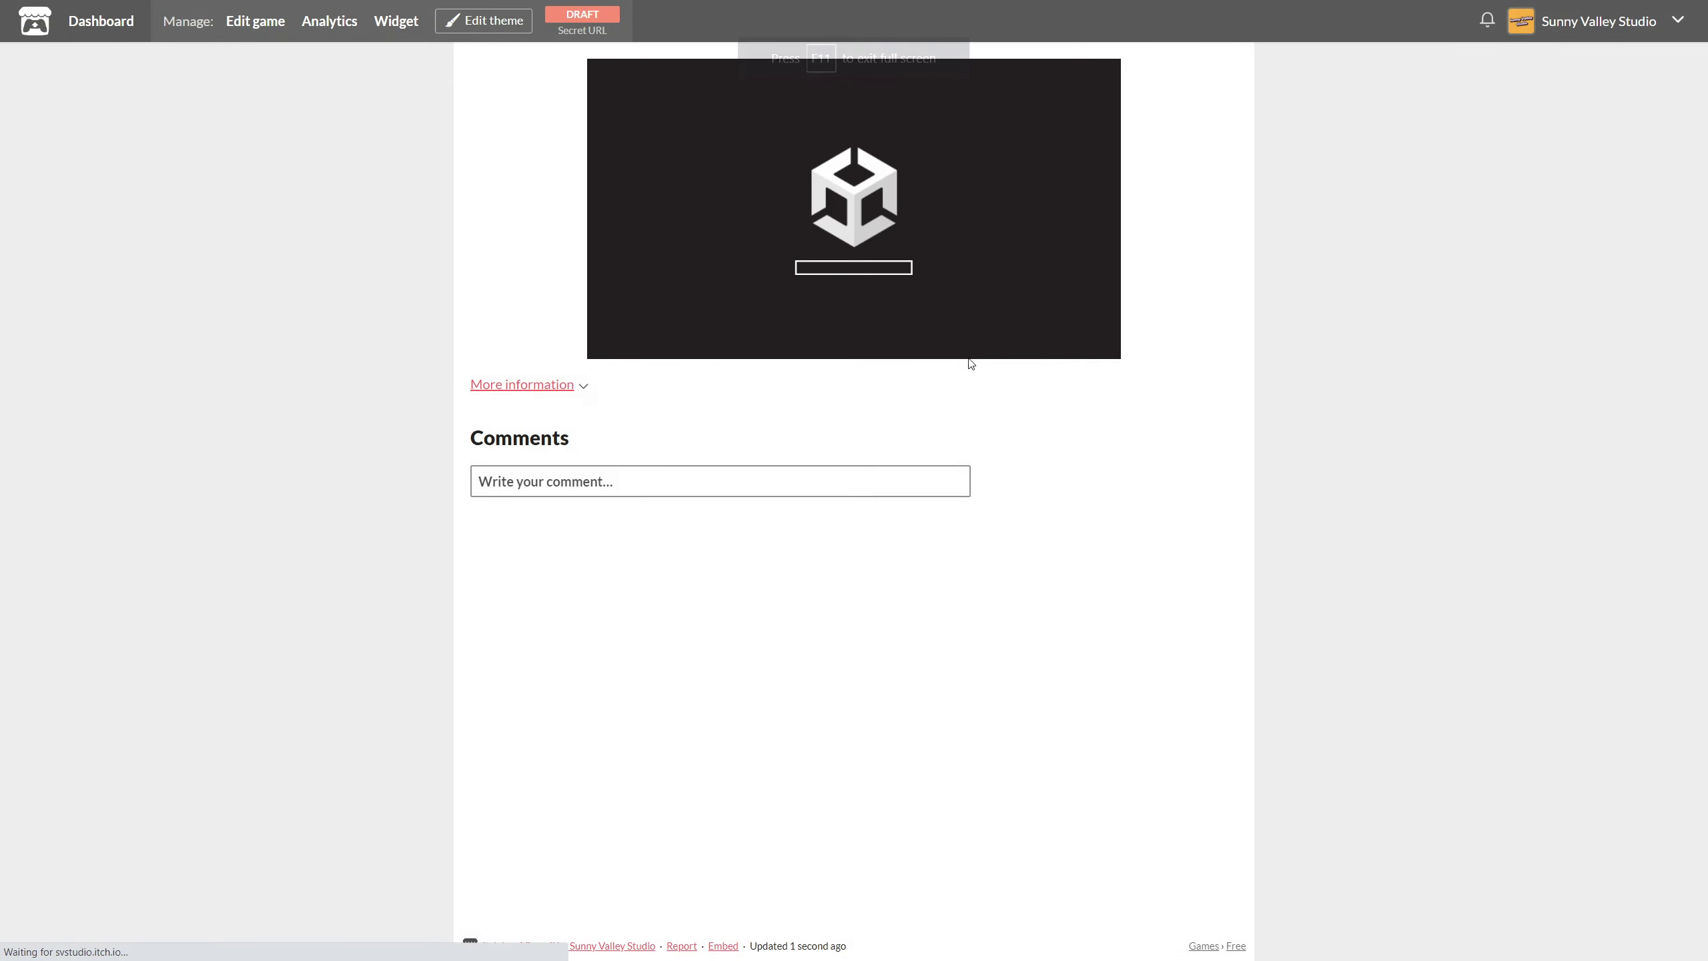
{"action": "key", "text": "F12"}
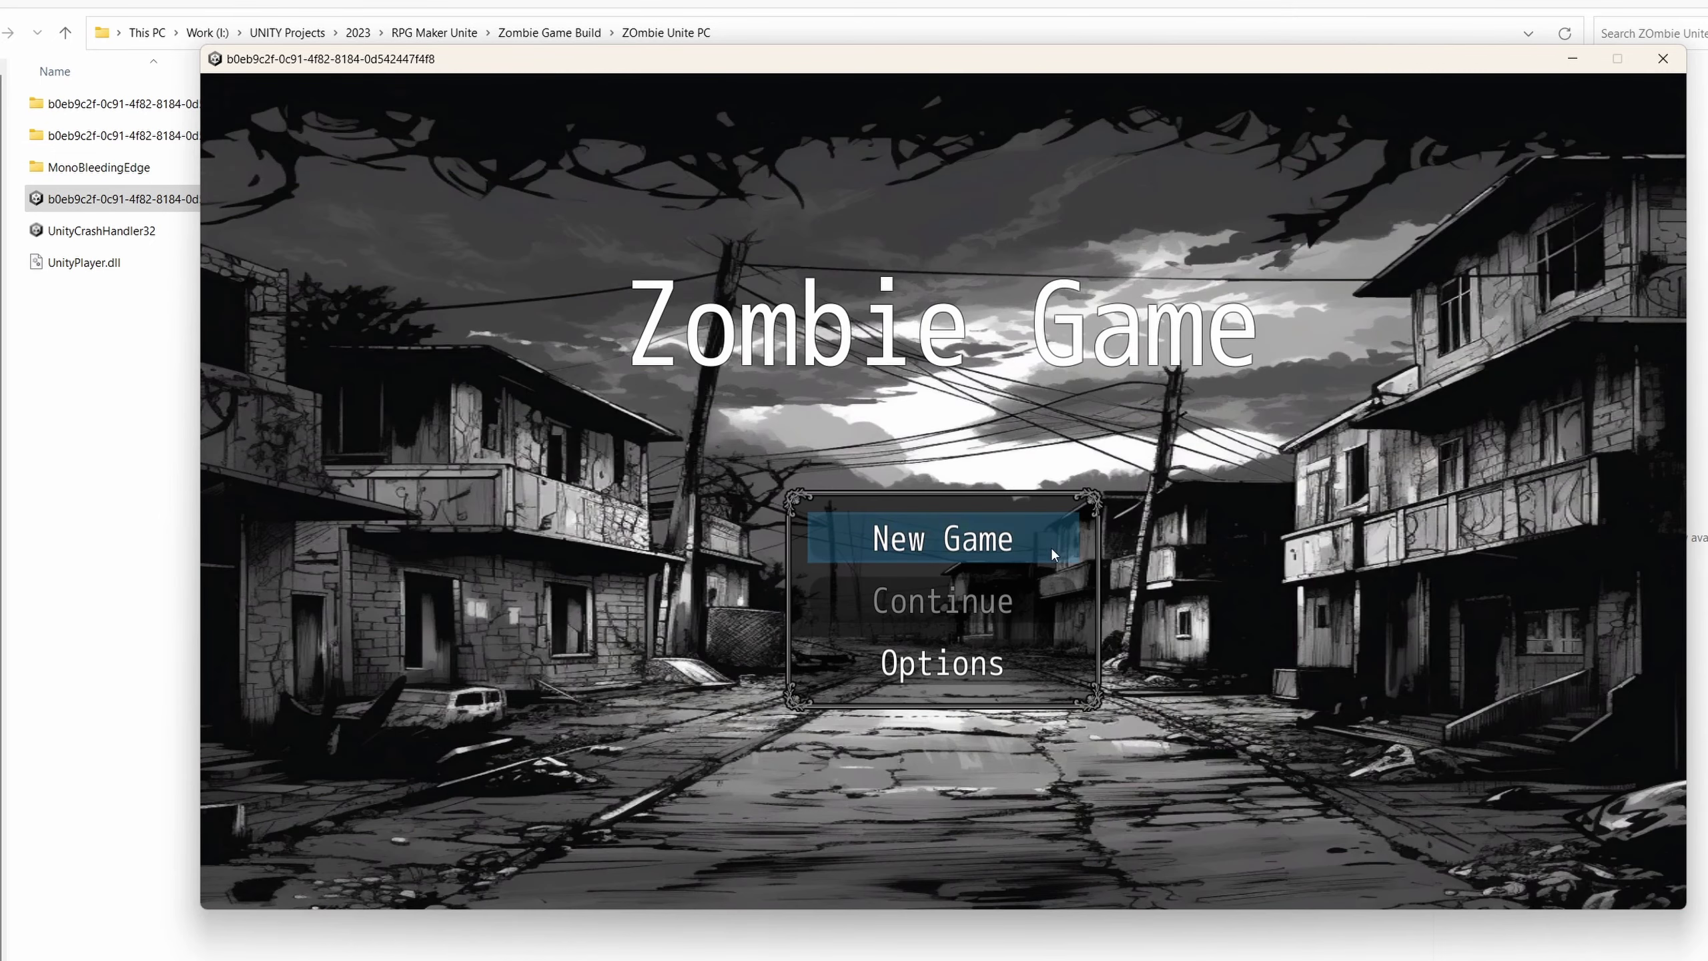
Start a New Game in the PC build and walk the player across the street toward the zombie.
{"action": "left_click", "coordinate": [1065, 549]}
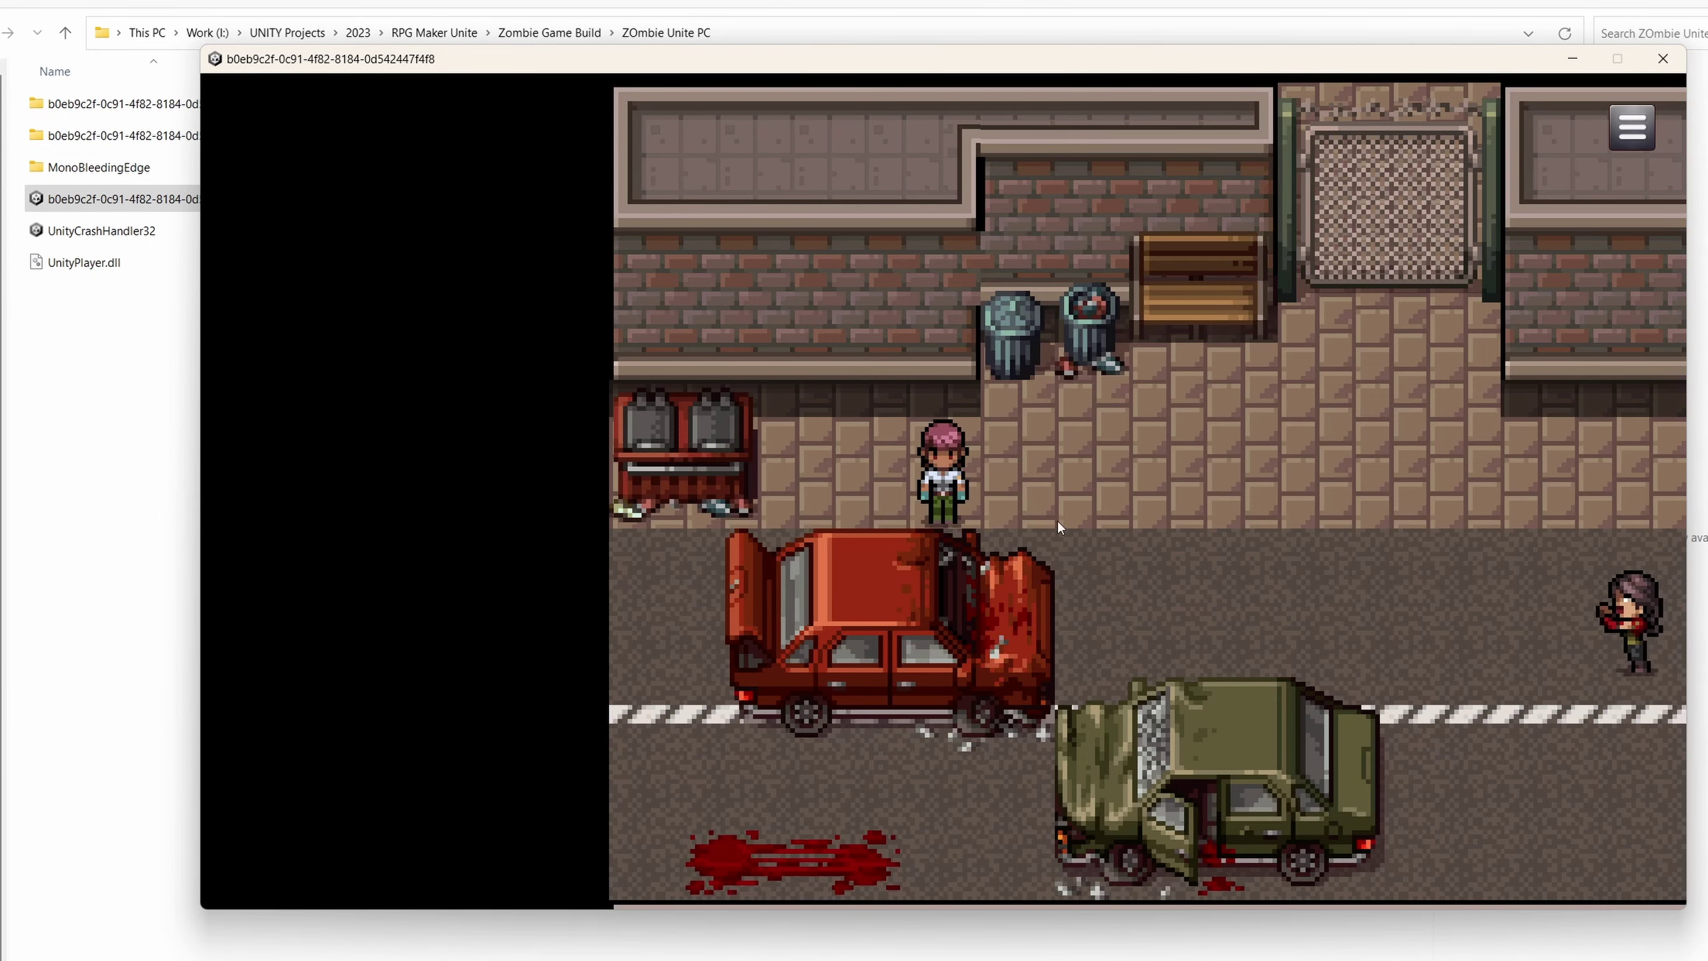
{"action": "left_click", "coordinate": [1237, 532]}
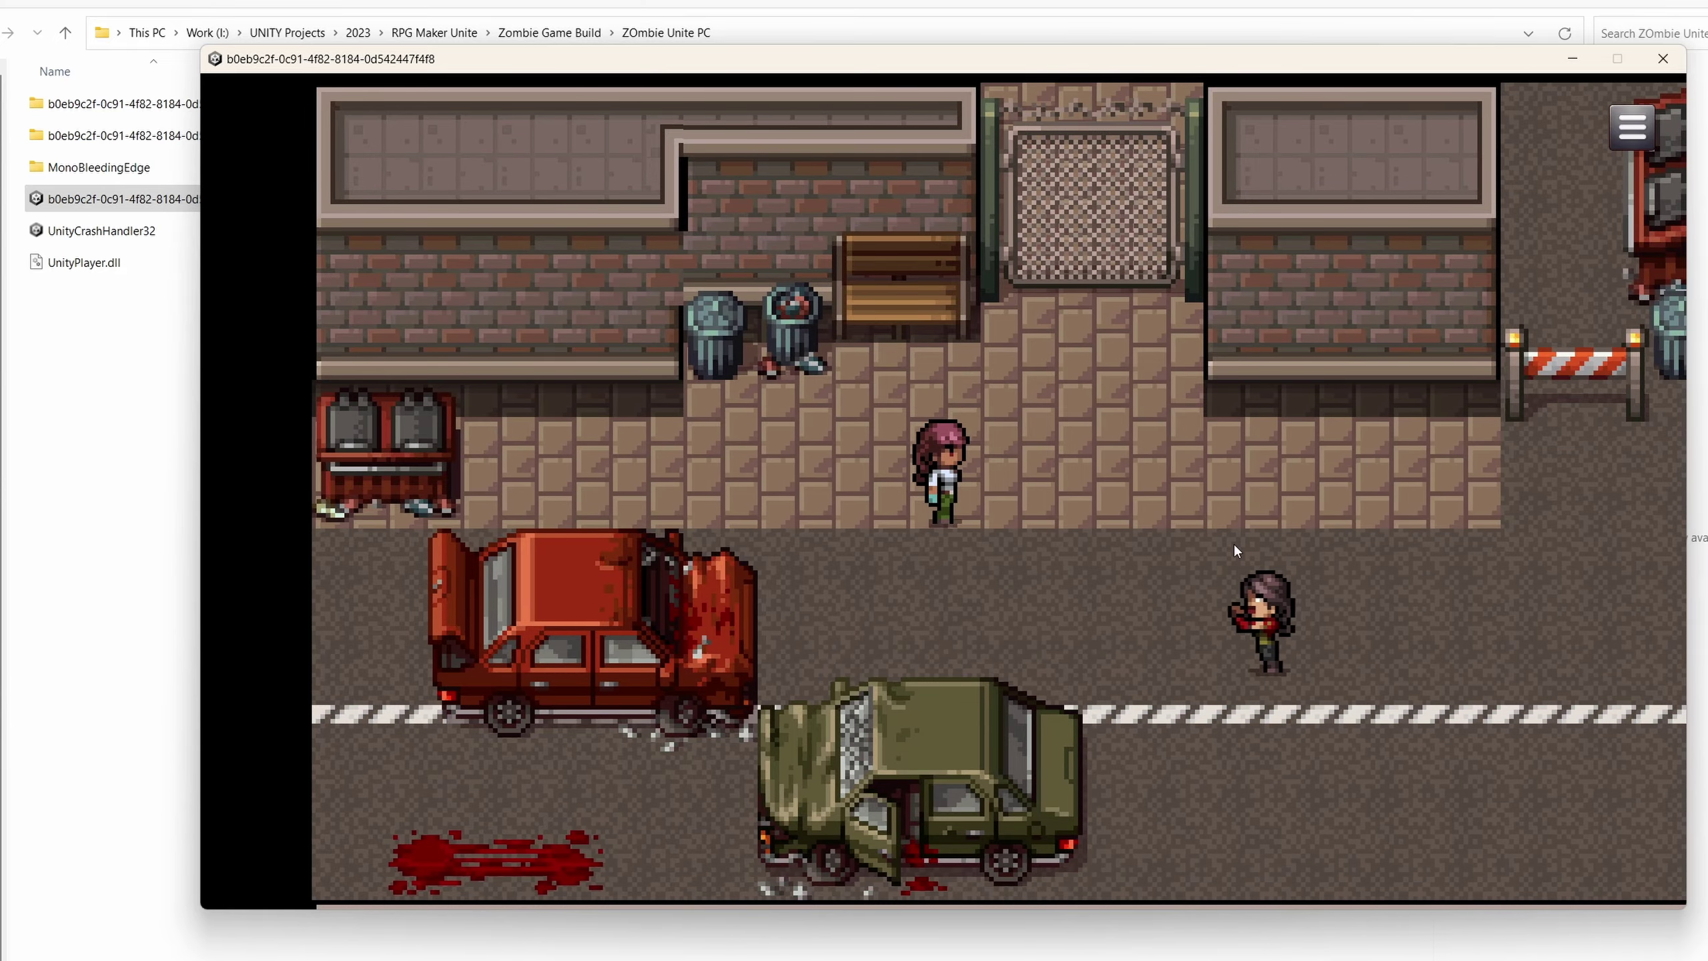
{"action": "left_click", "coordinate": [1233, 544]}
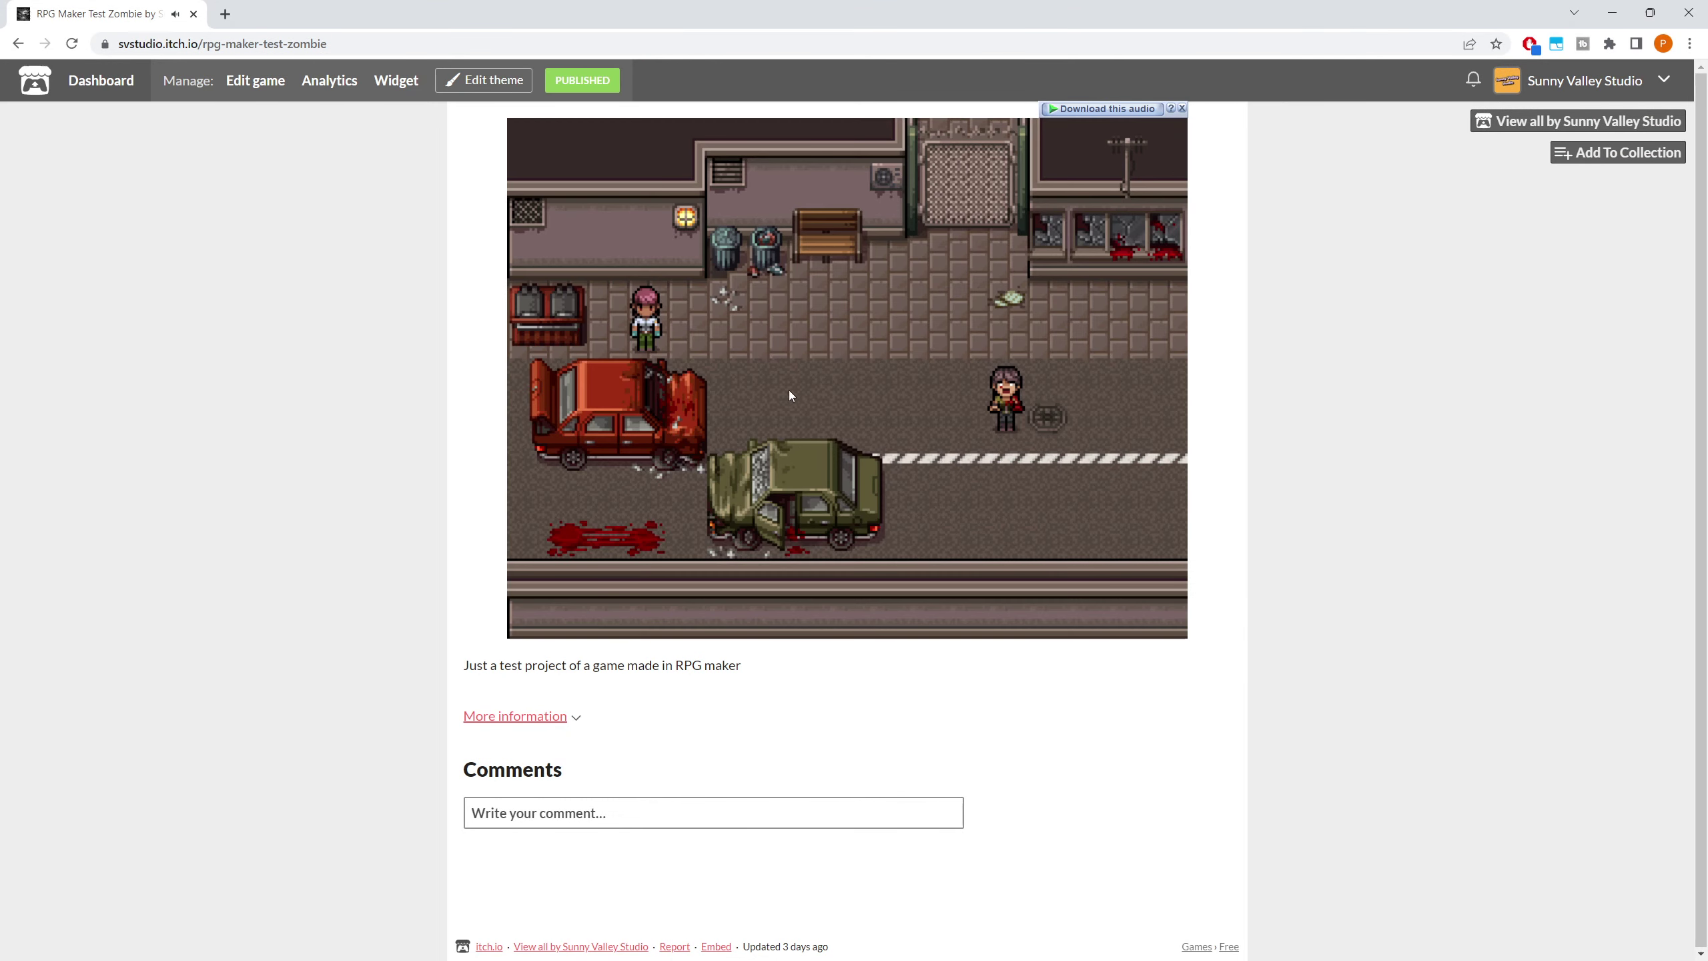
Walk the player along the street toward the zombie in the embedded web build.
{"action": "left_click", "coordinate": [756, 359]}
{"action": "left_click", "coordinate": [955, 381]}
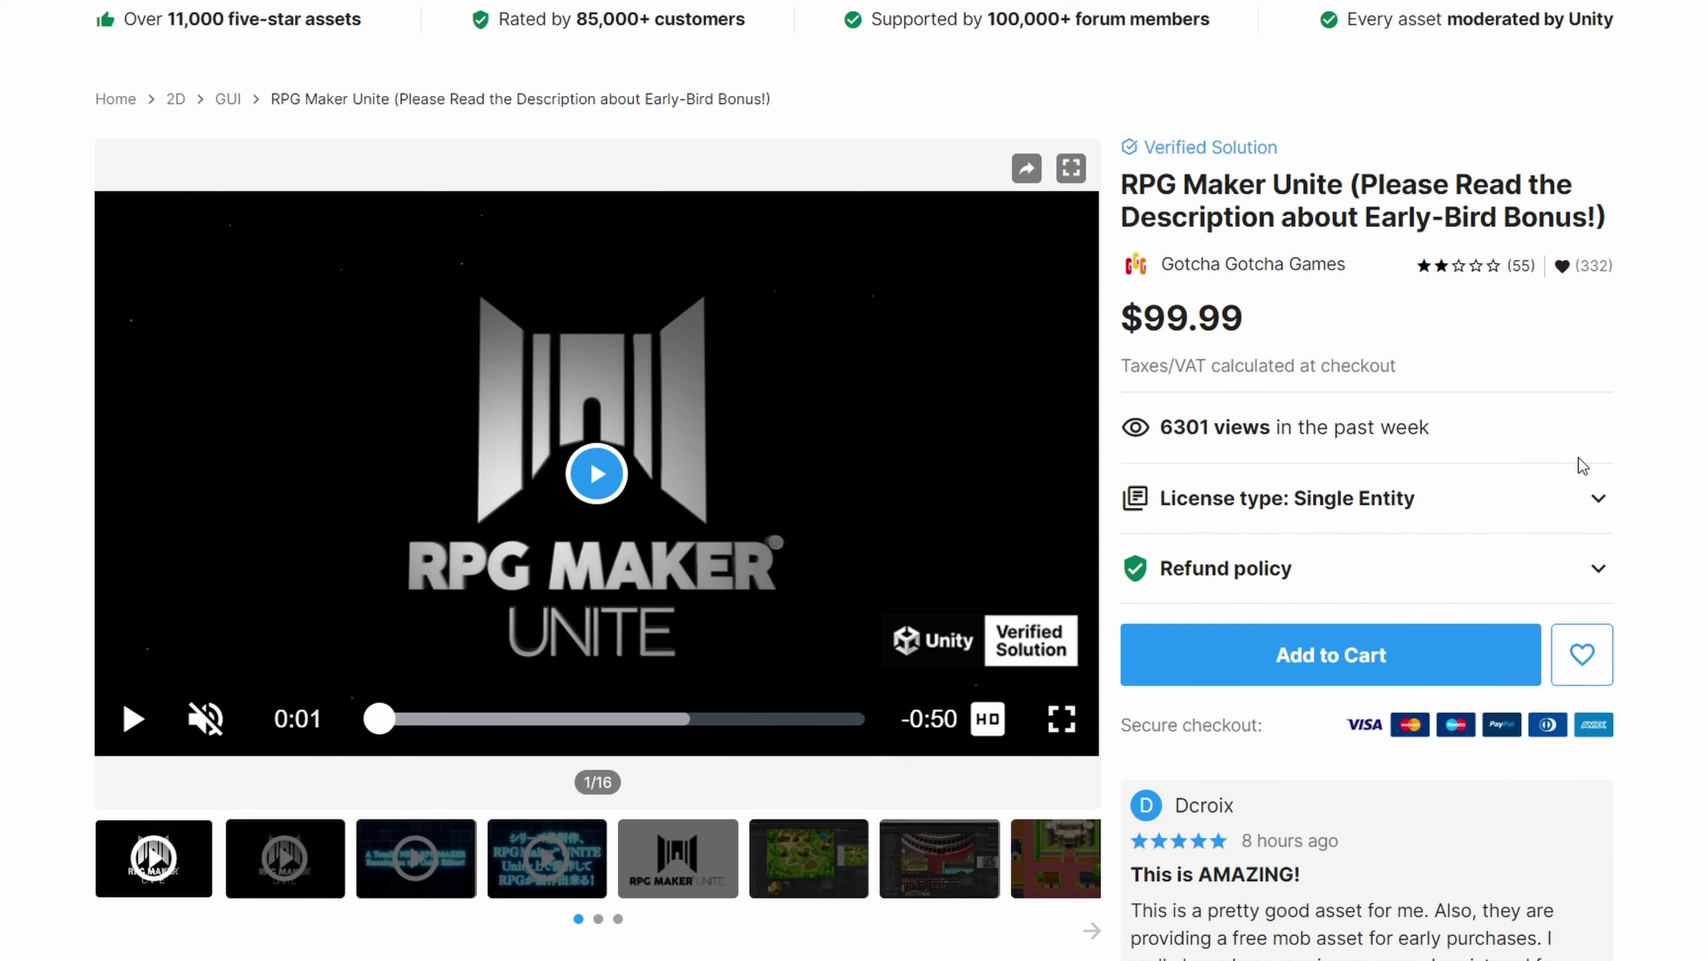
{"action": "scroll", "coordinate": [1532, 568], "scroll_direction": "down", "scroll_amount": 2}
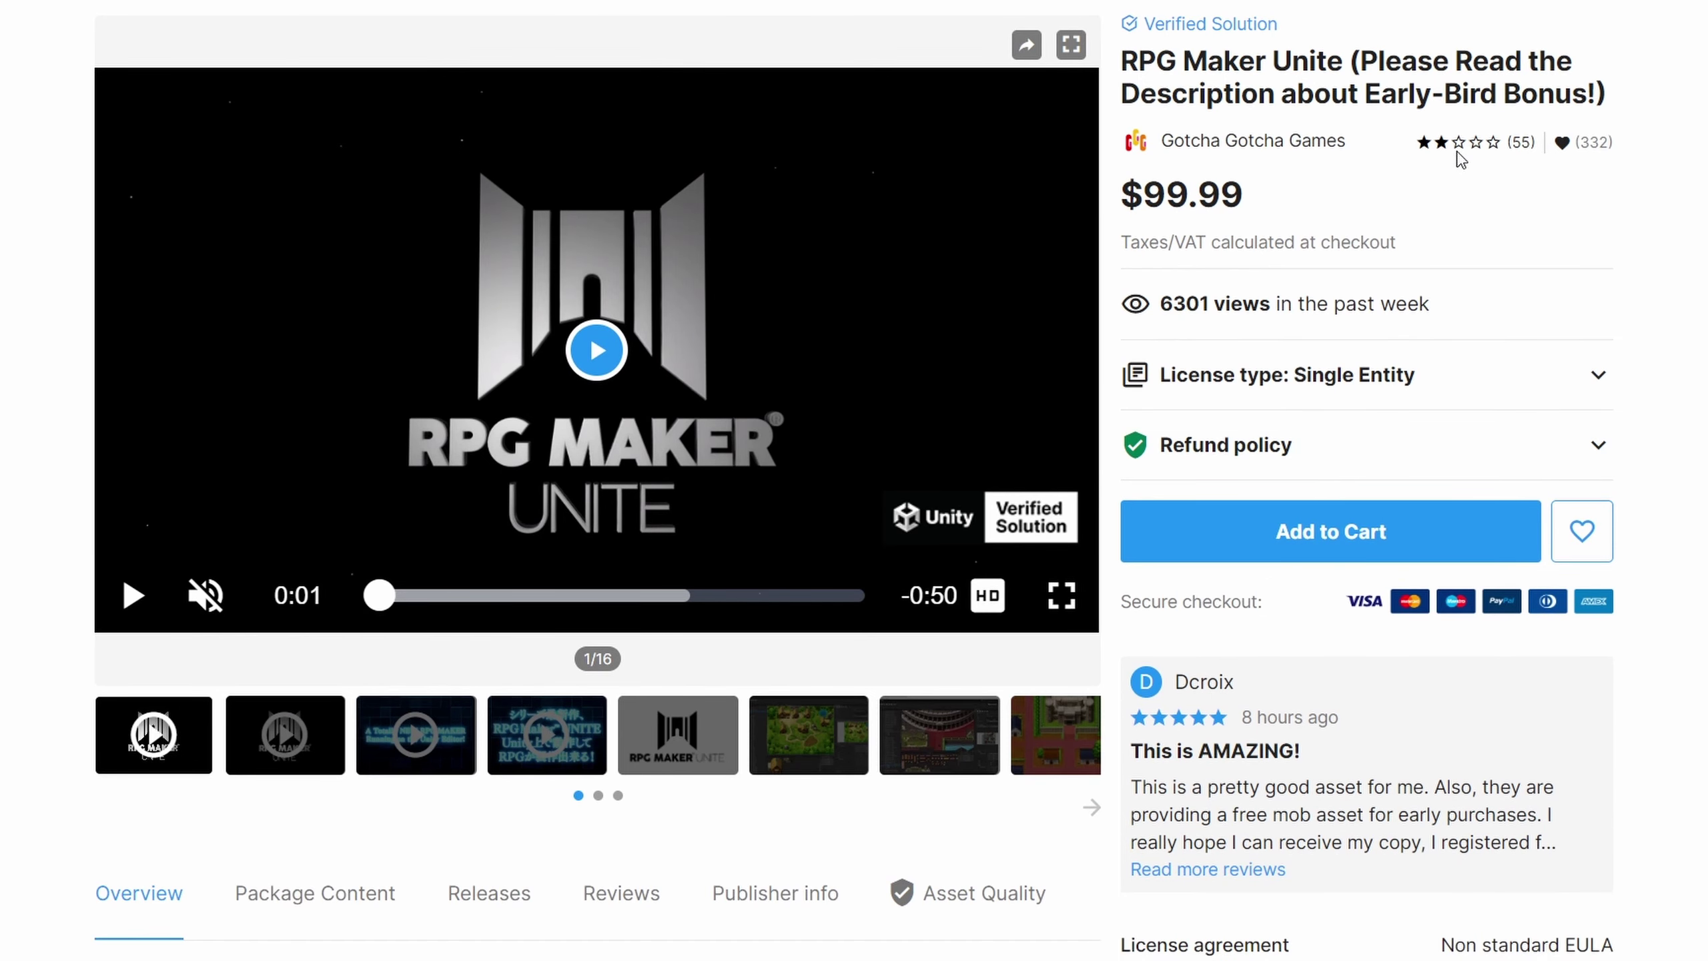